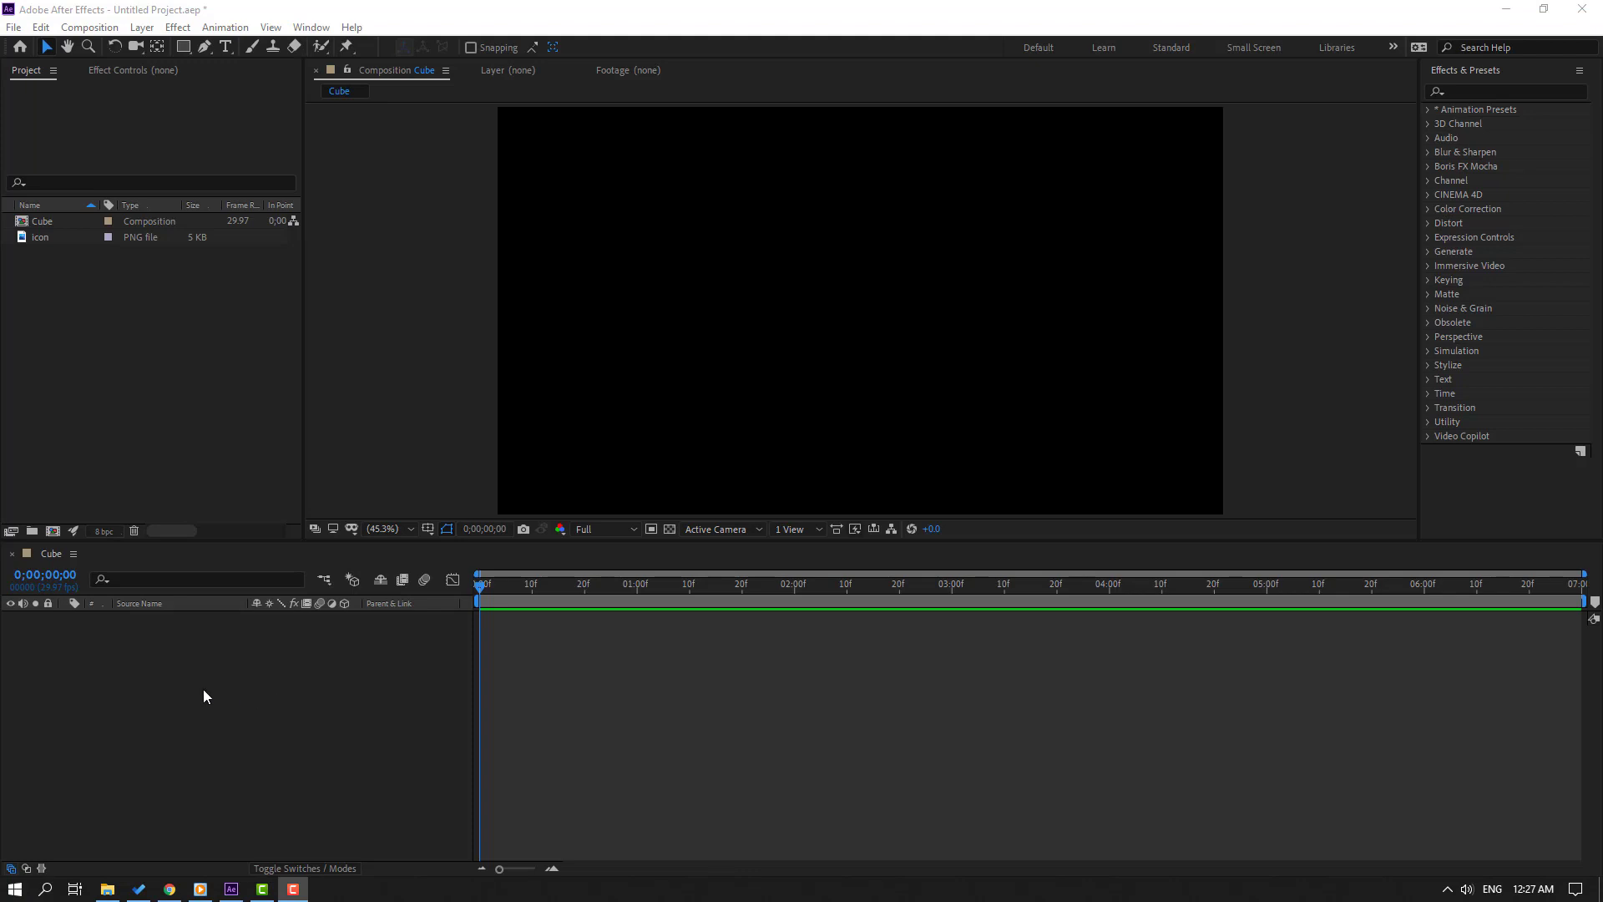
# Bring up the new-layer options in the empty Cube composition's timeline
pyautogui.rightClick(182, 681)
# Create a new solid layer named BG
pyautogui.moveTo(261, 690)
pyautogui.click(467, 731)
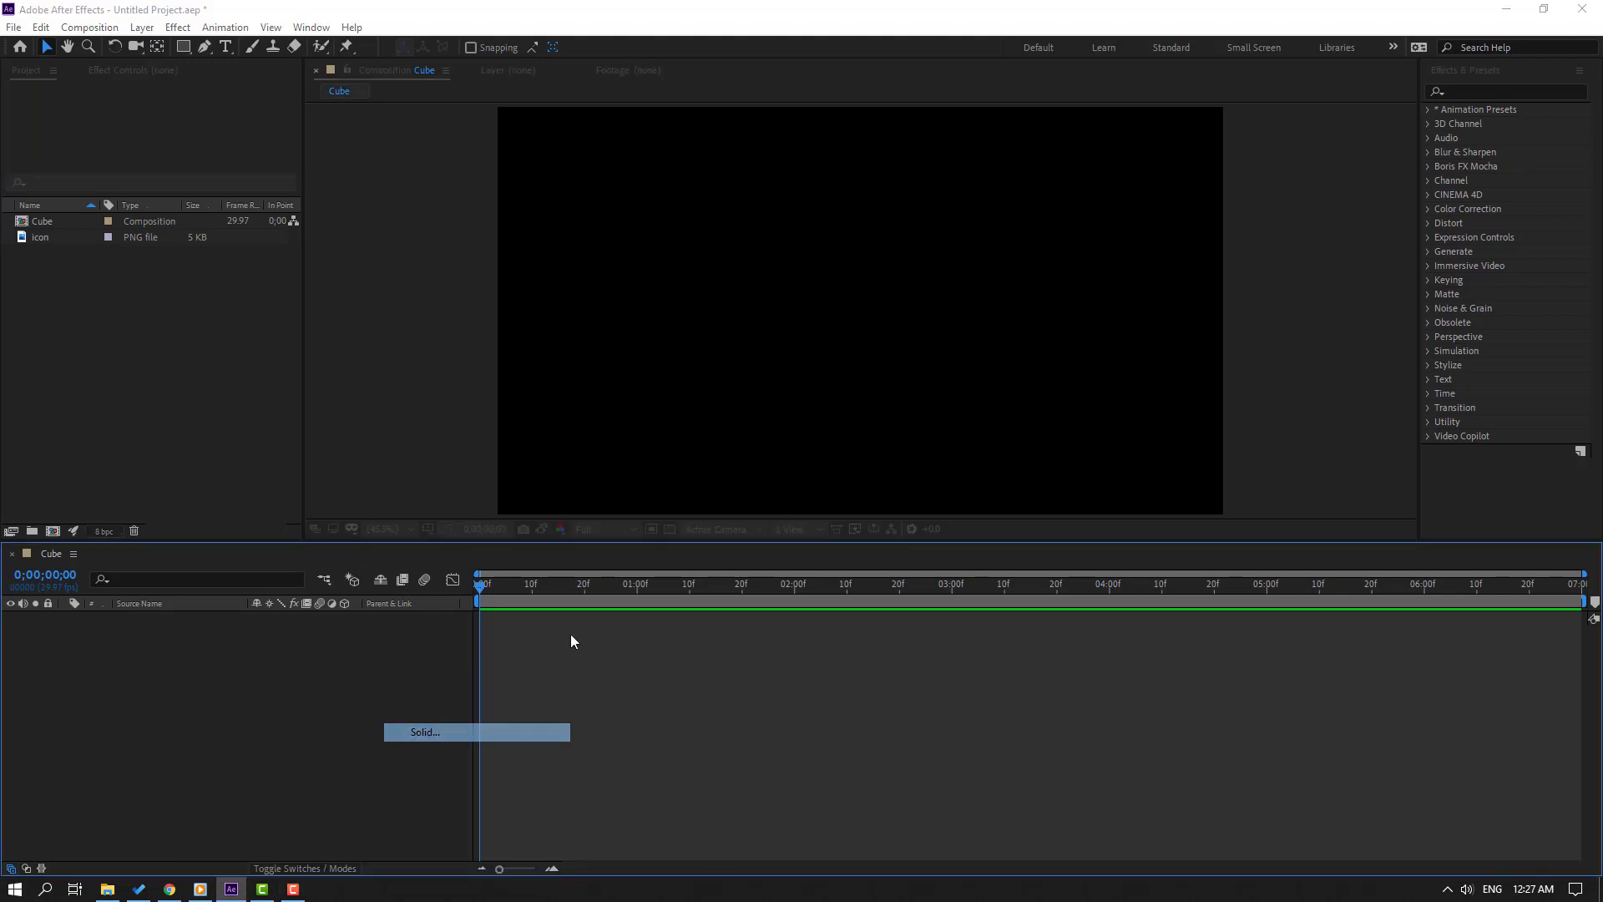
pyautogui.write('BG')
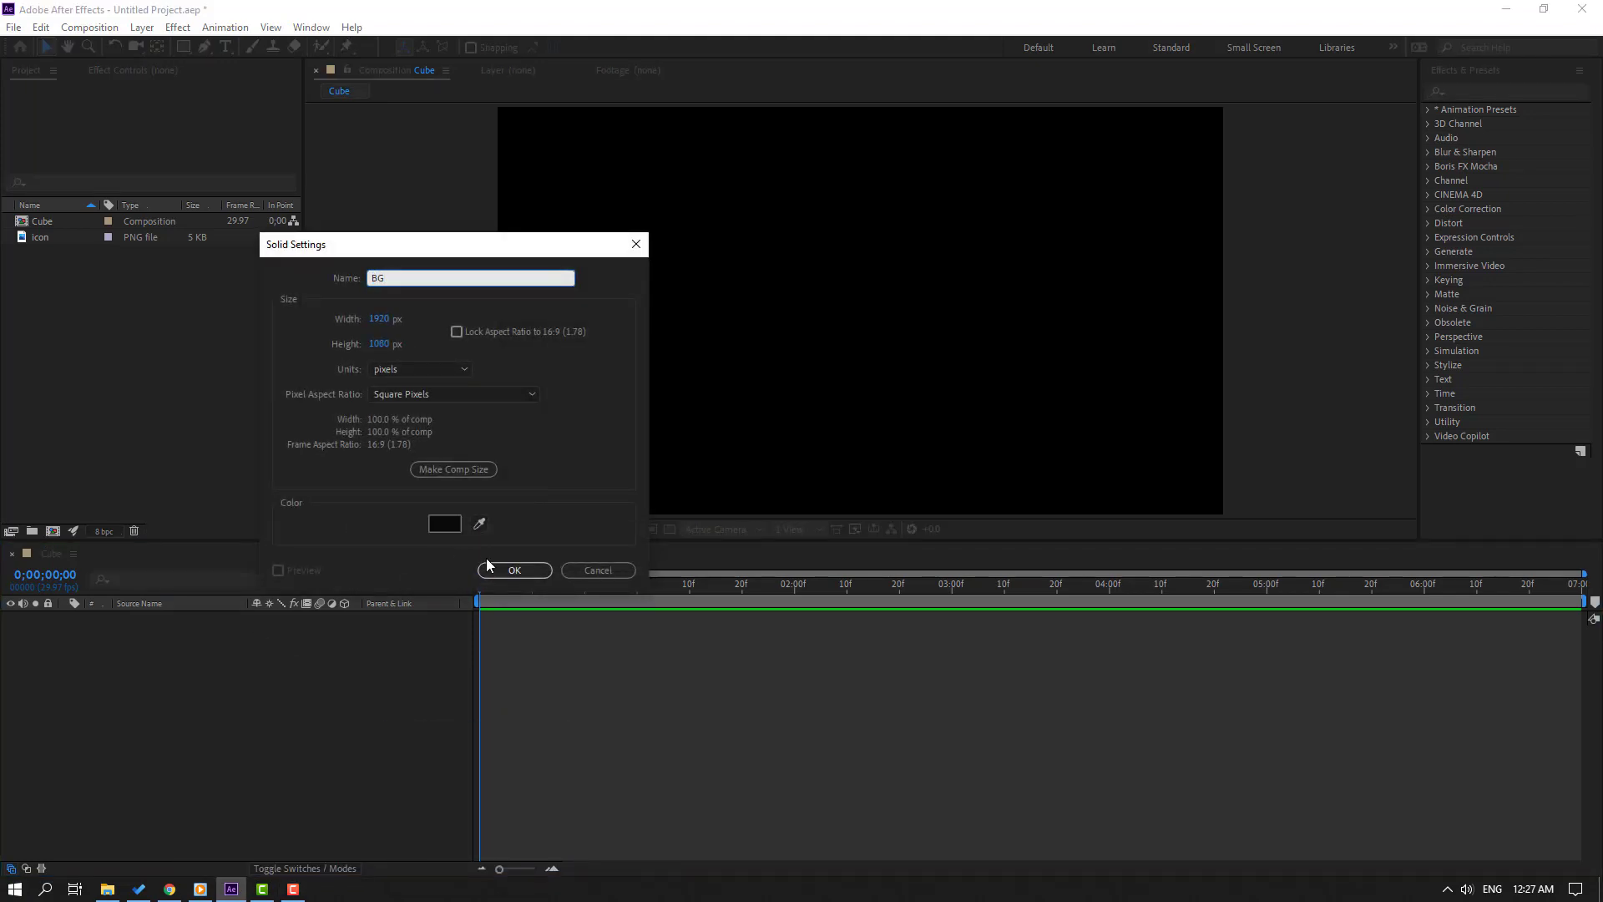
pyautogui.click(511, 570)
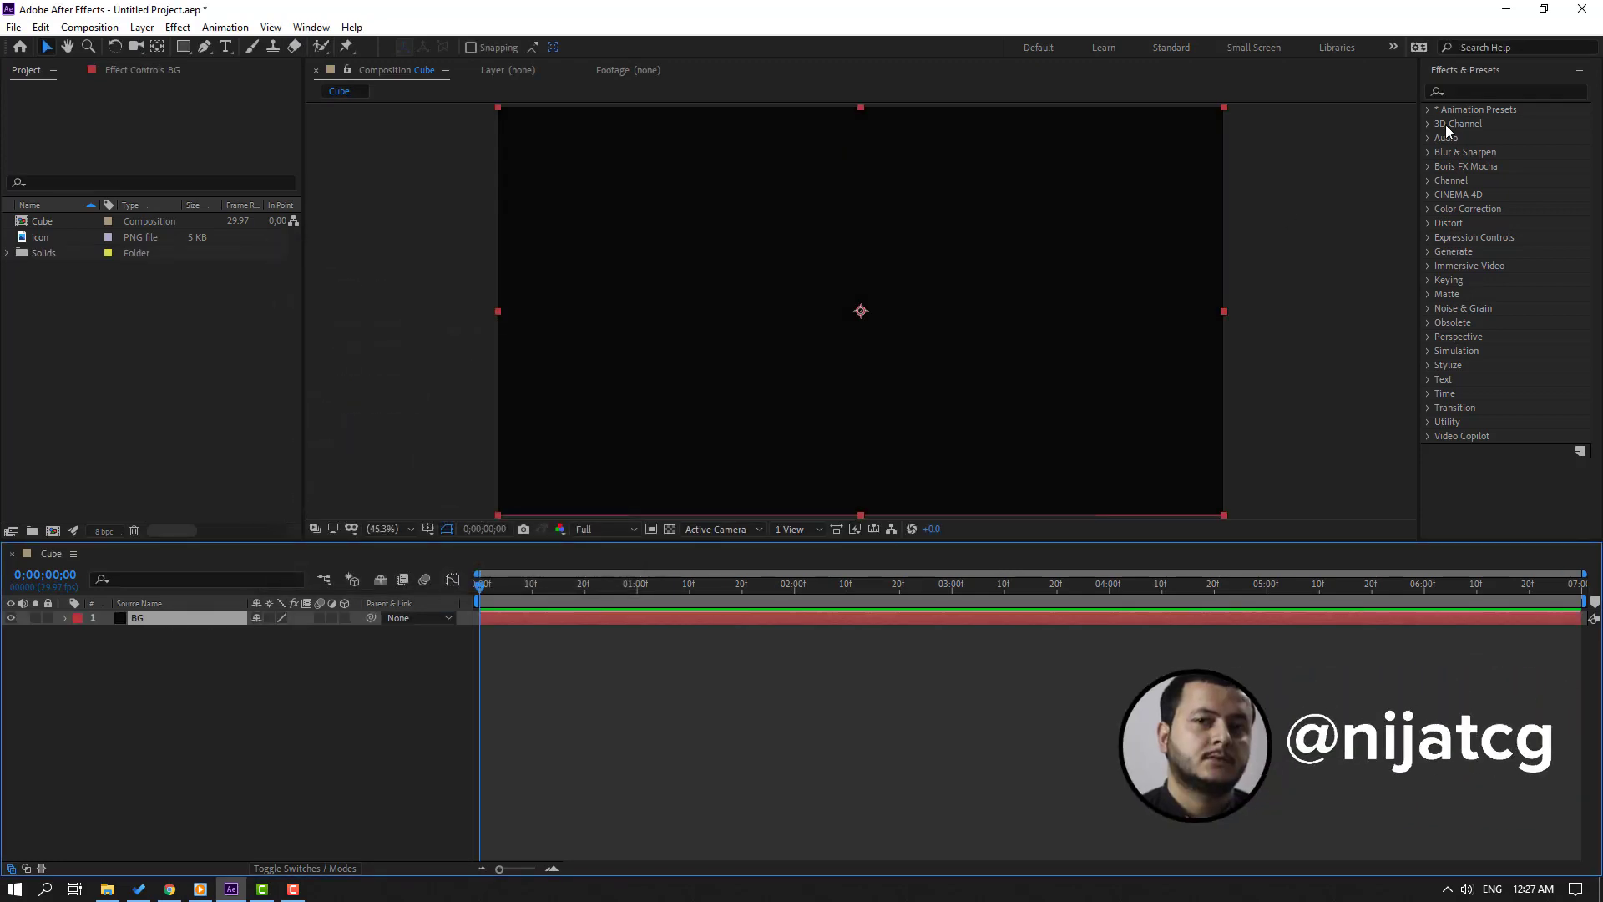
# Apply the Fill effect to the BG solid
pyautogui.click(1474, 91)
pyautogui.write('f')
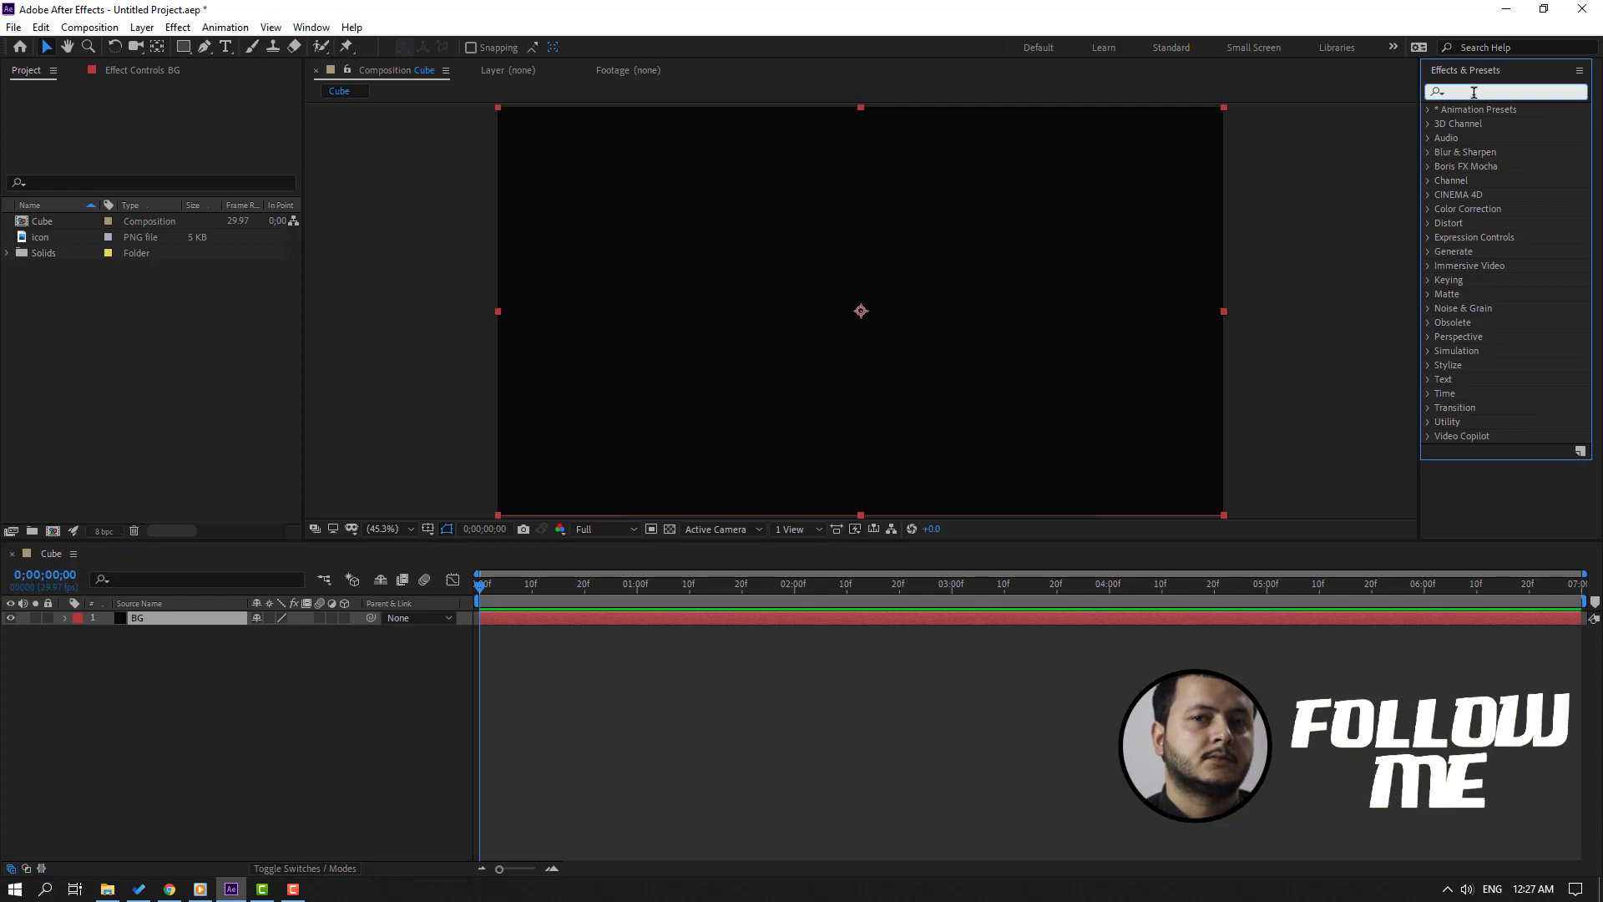
pyautogui.write('ill')
pyautogui.moveTo(1486, 197); pyautogui.dragTo(144, 619)
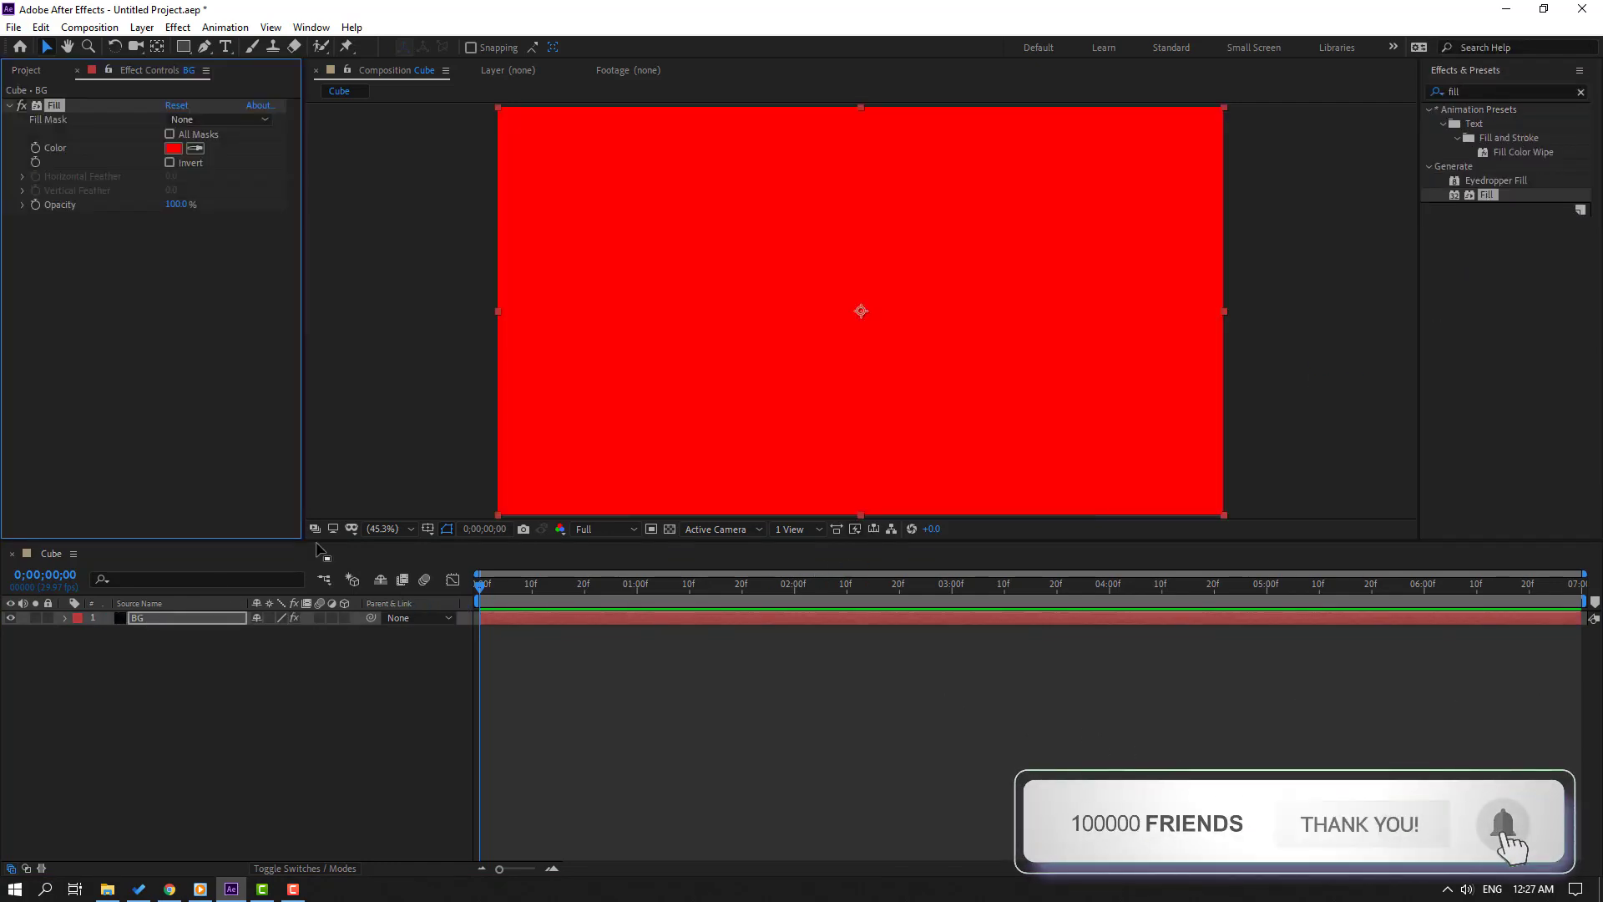
# Set the fill colour to light grey E5E5E5 and lock the BG layer
pyautogui.click(173, 150)
pyautogui.moveTo(731, 534); pyautogui.dragTo(676, 484)
pyautogui.click(672, 495)
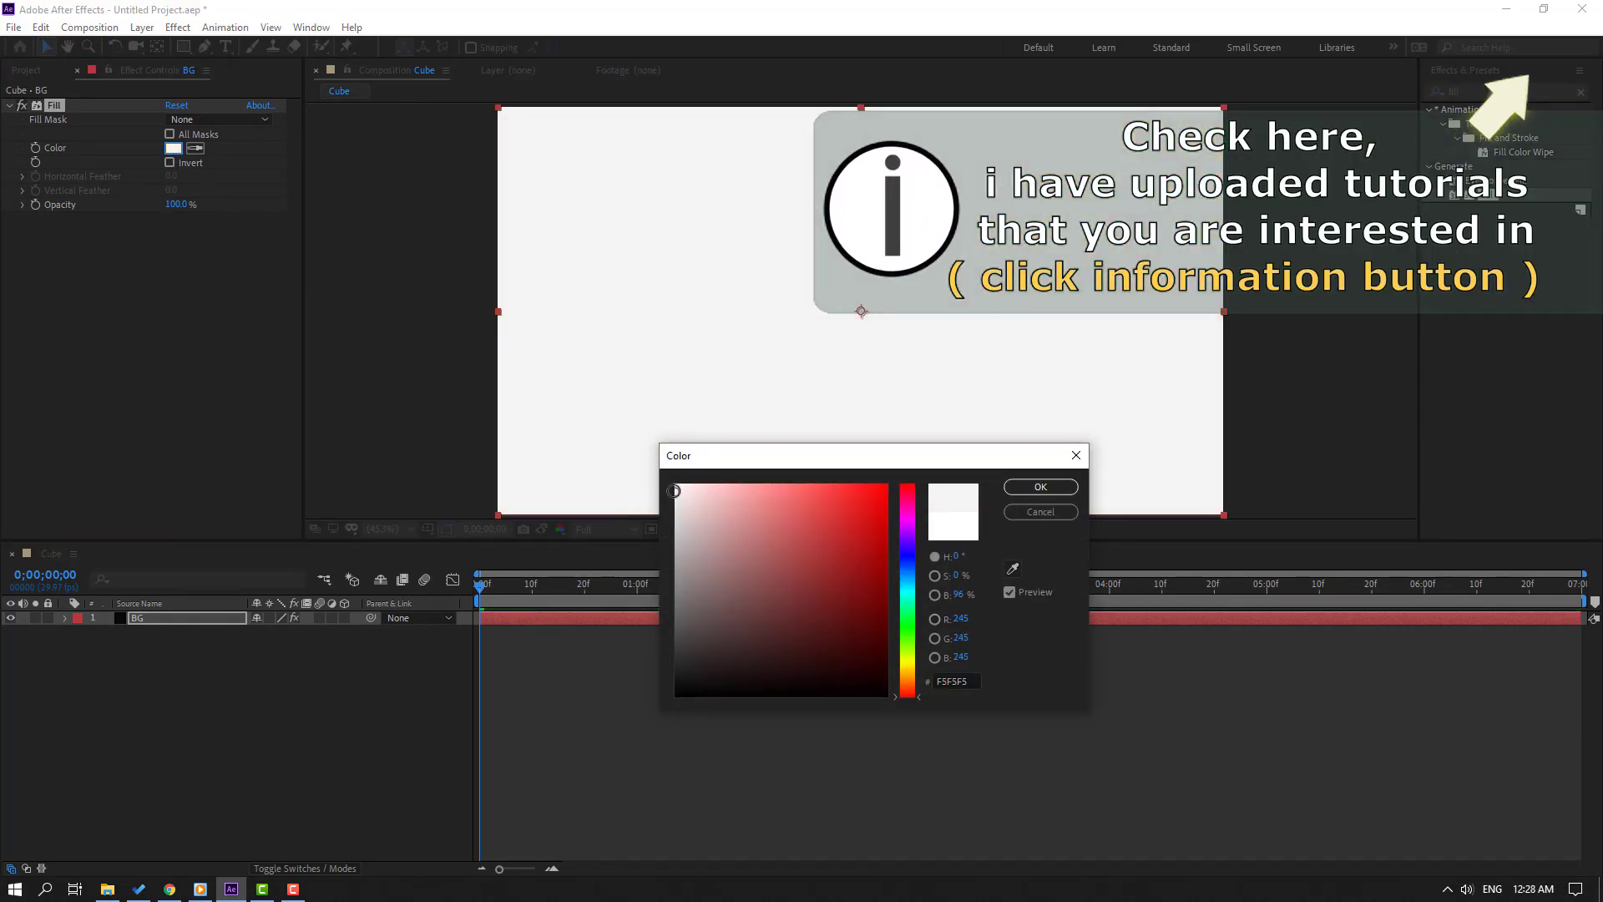
pyautogui.click(675, 505)
pyautogui.click(1027, 490)
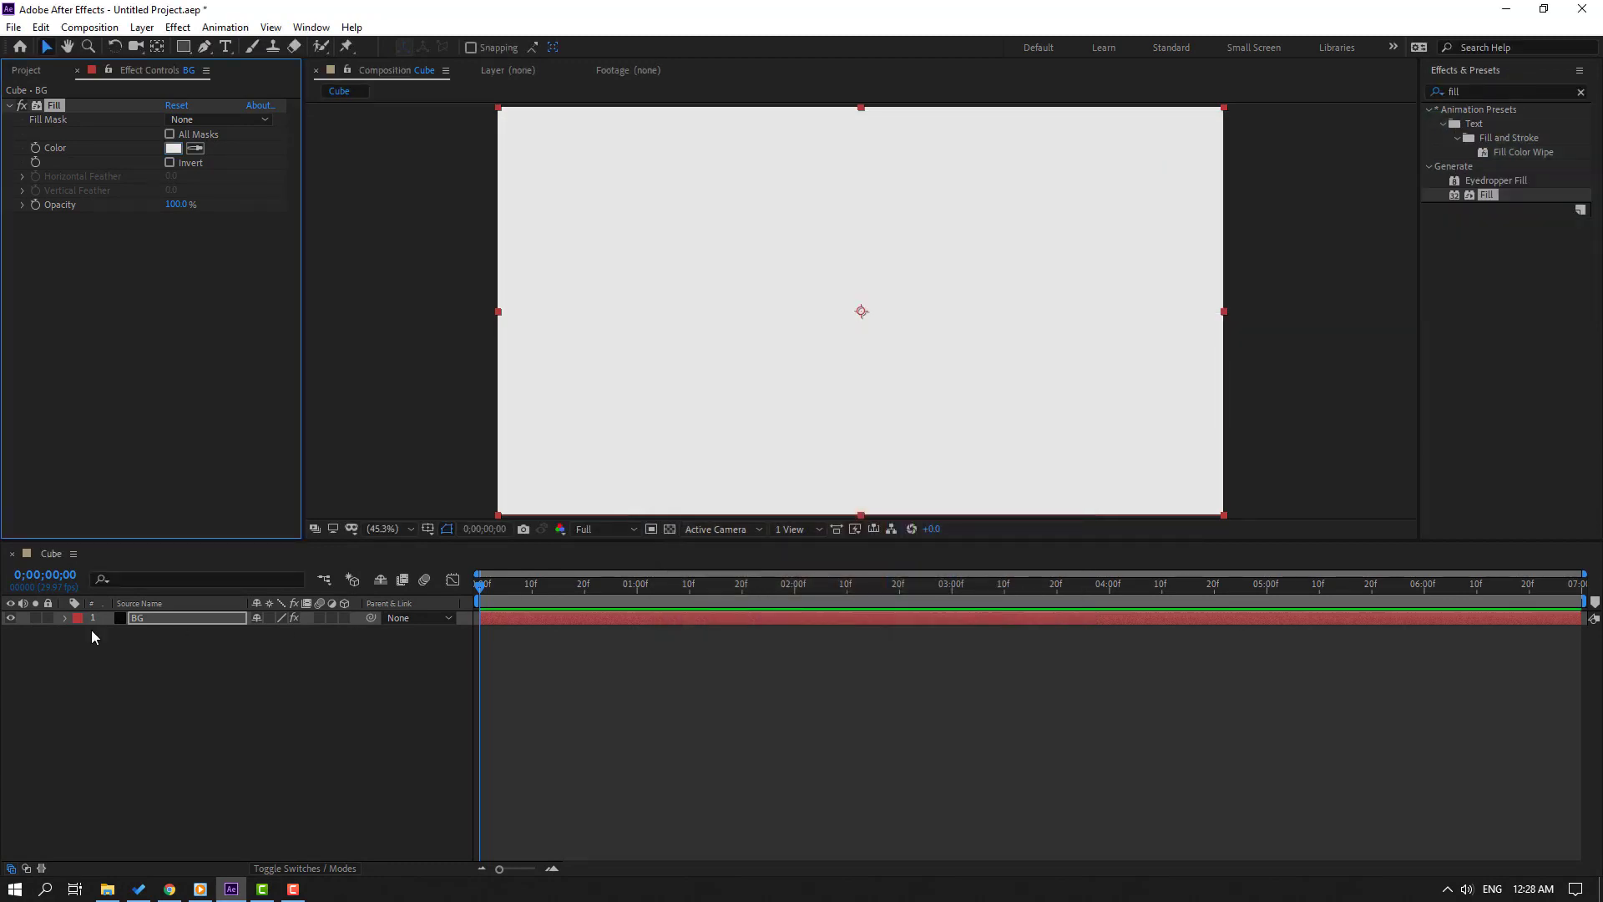
pyautogui.click(49, 620)
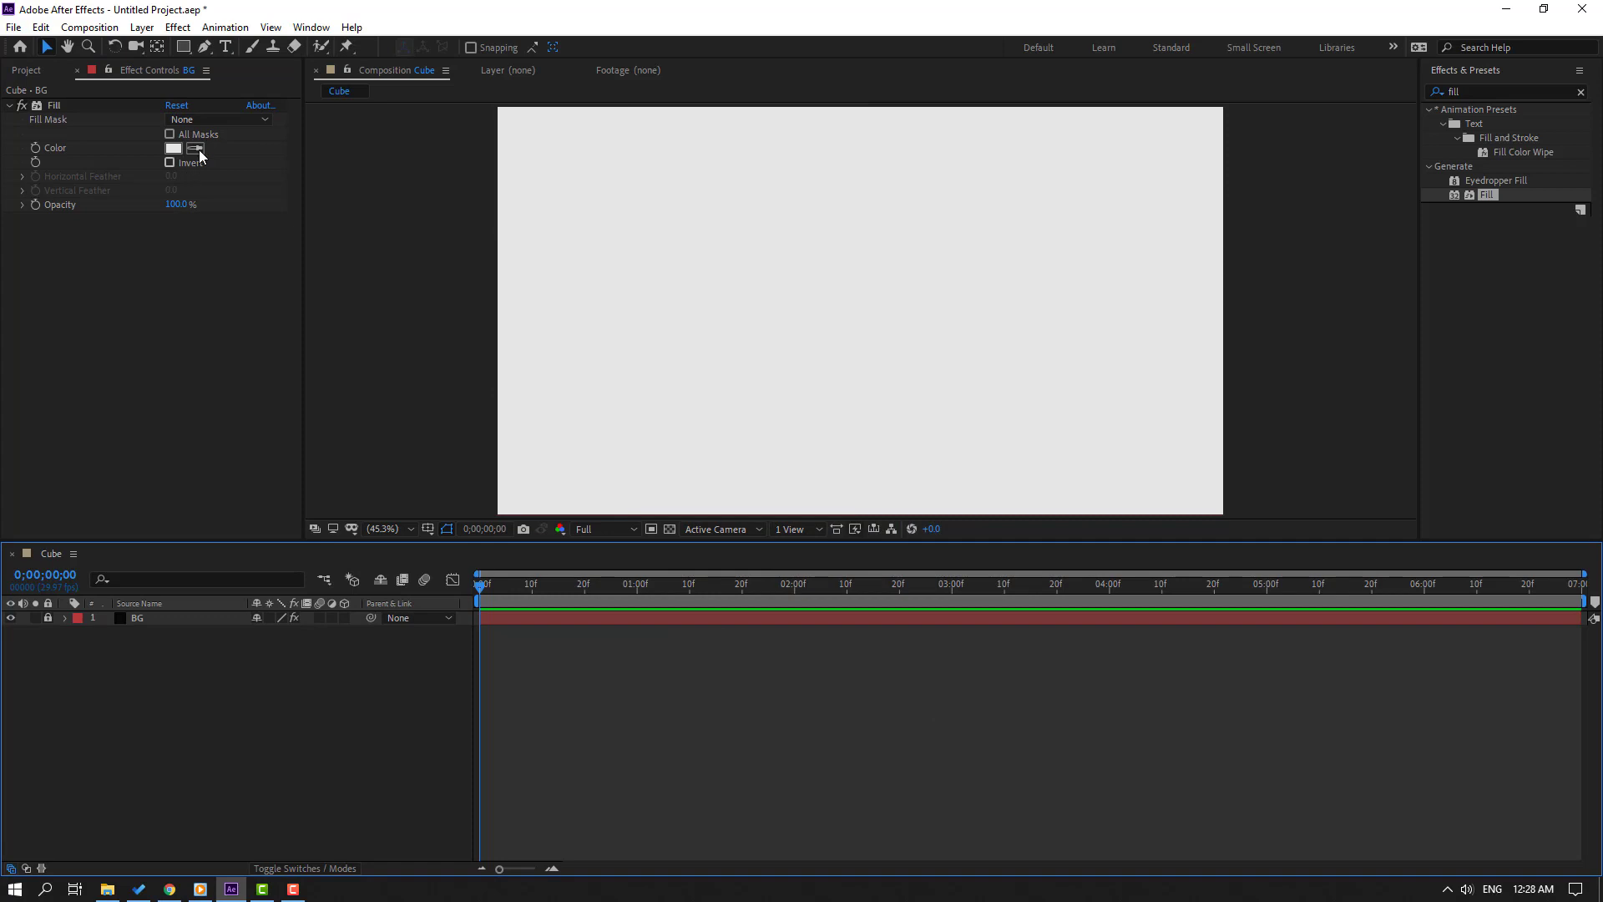
# Draw a square with the Rectangle Tool up and left of the comp centre
pyautogui.click(184, 47)
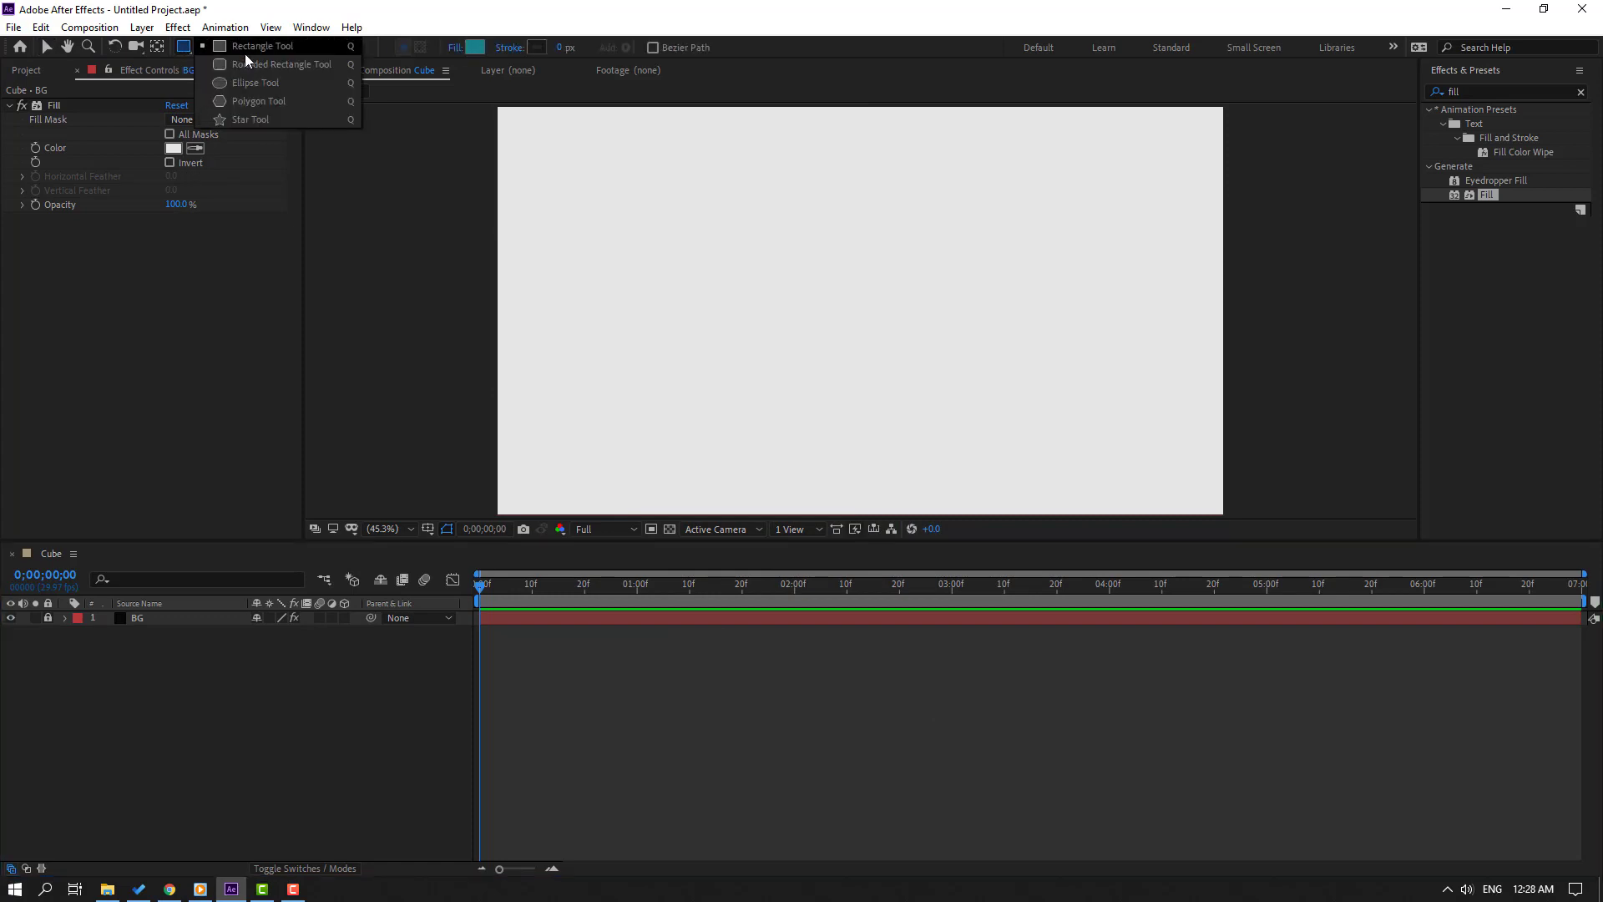
pyautogui.click(284, 50)
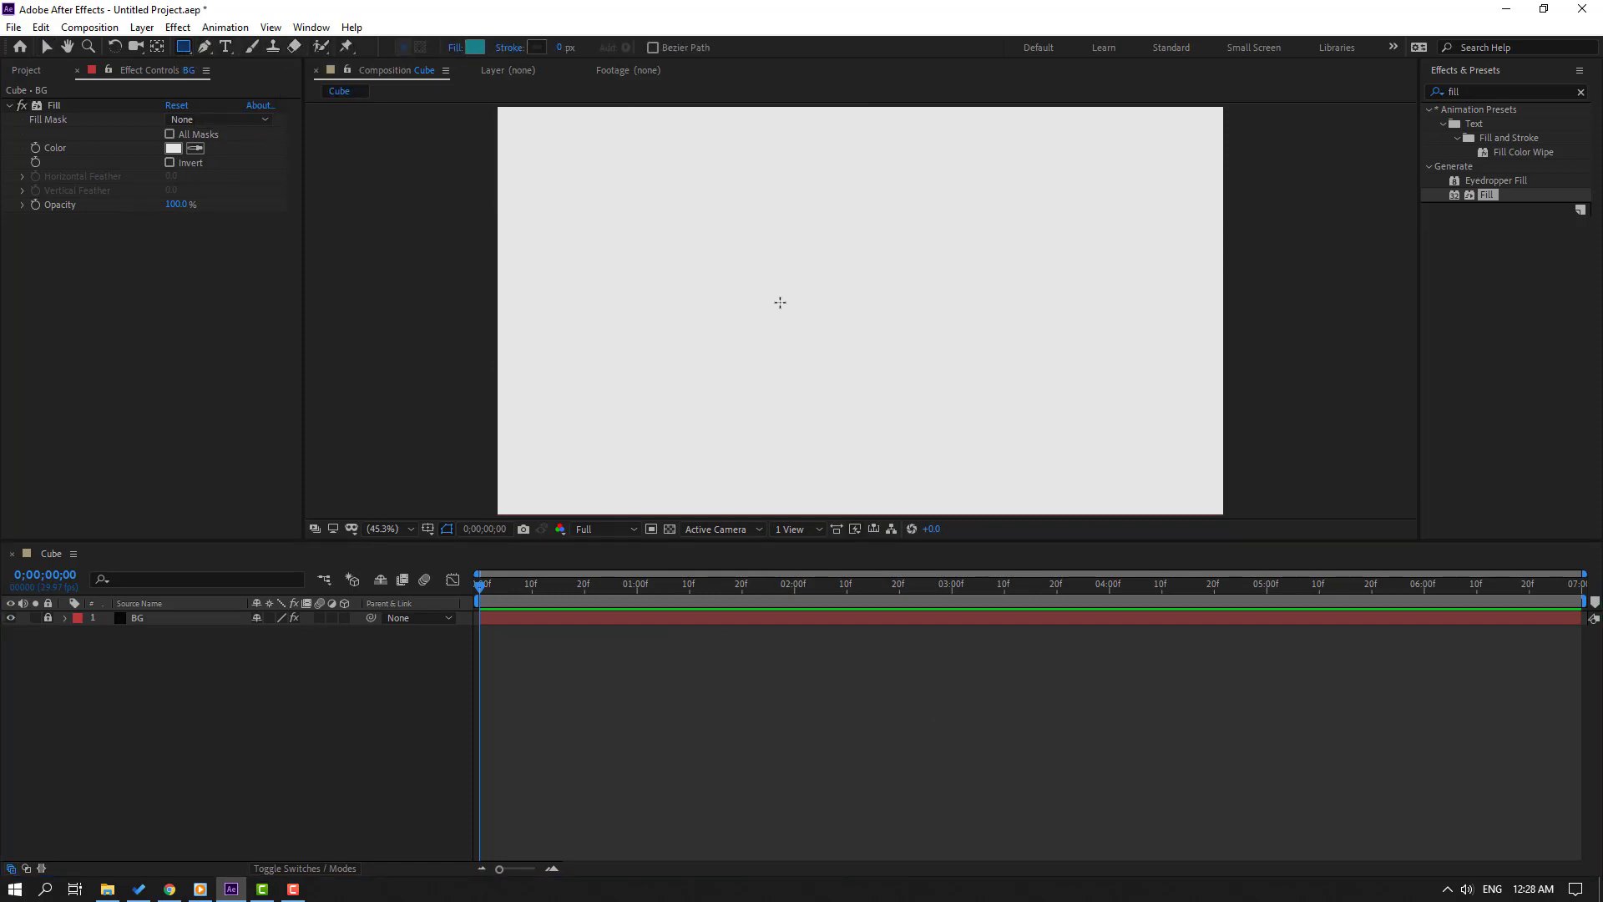
pyautogui.moveTo(664, 198); pyautogui.dragTo(807, 353)
pyautogui.press('v')
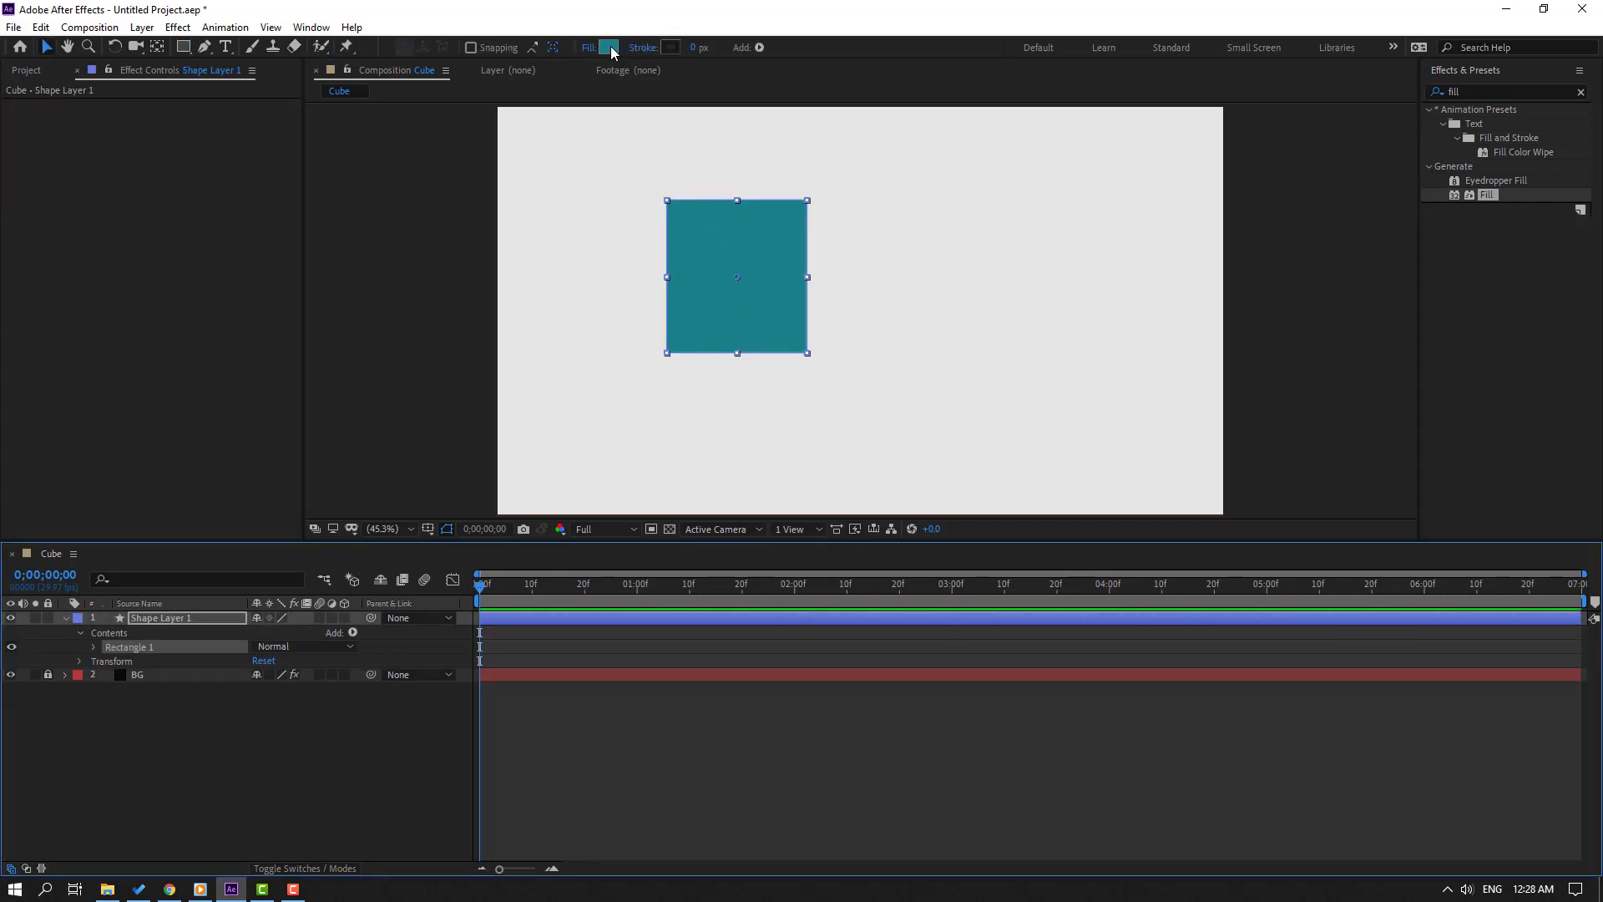
# Give the square a green 27A775 fill and select its shape layer
pyautogui.click(609, 47)
pyautogui.click(1018, 568)
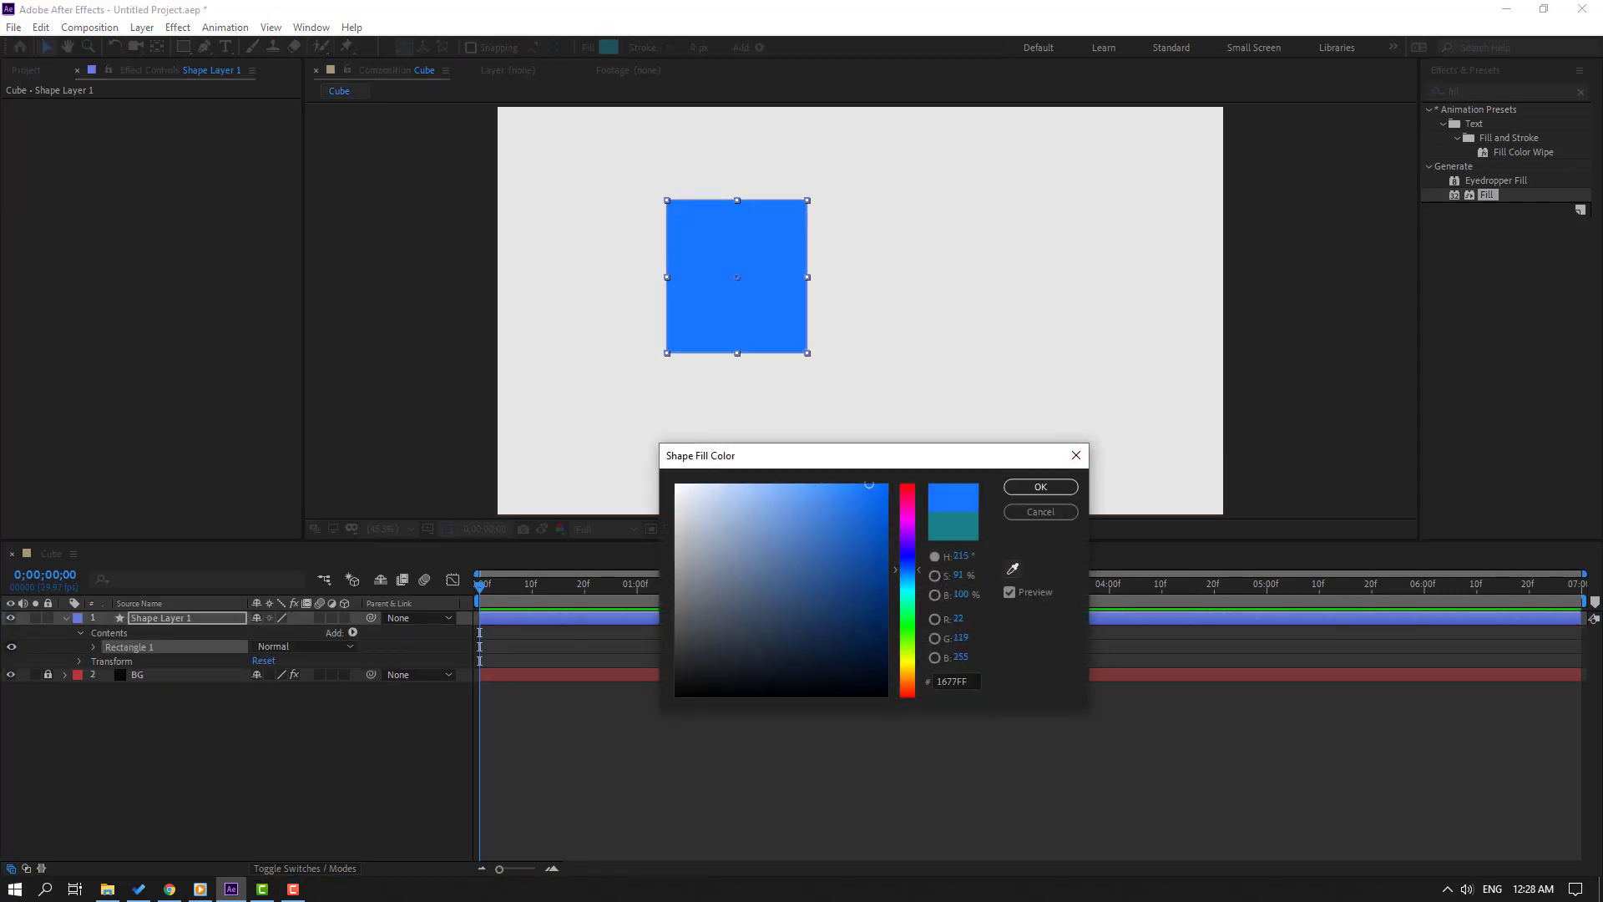
pyautogui.click(880, 561)
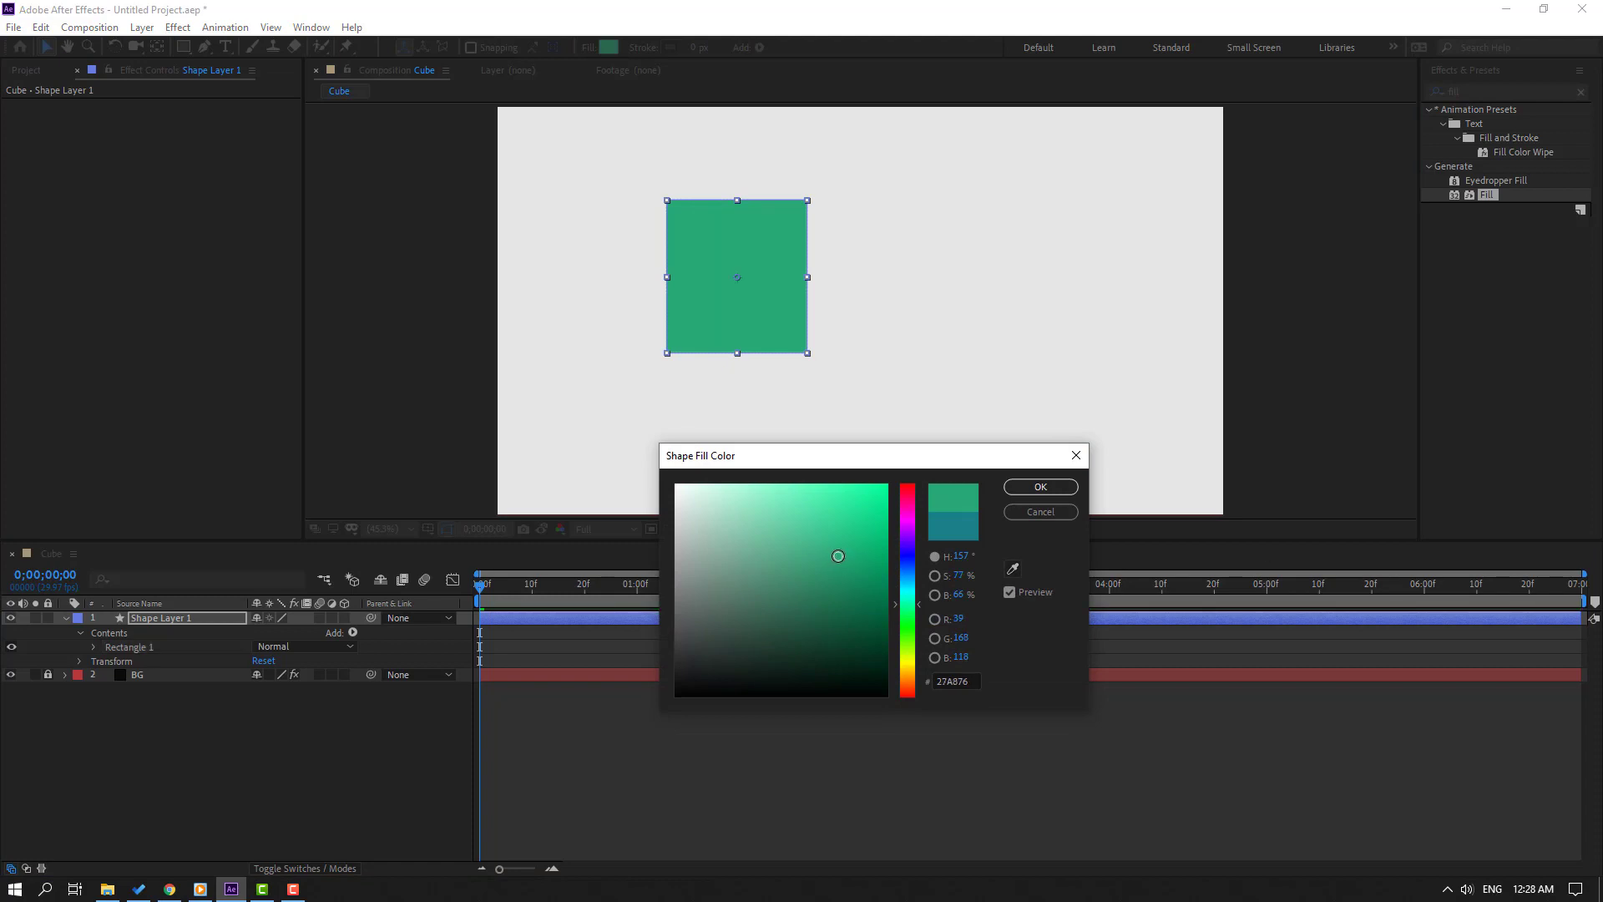
pyautogui.click(1039, 487)
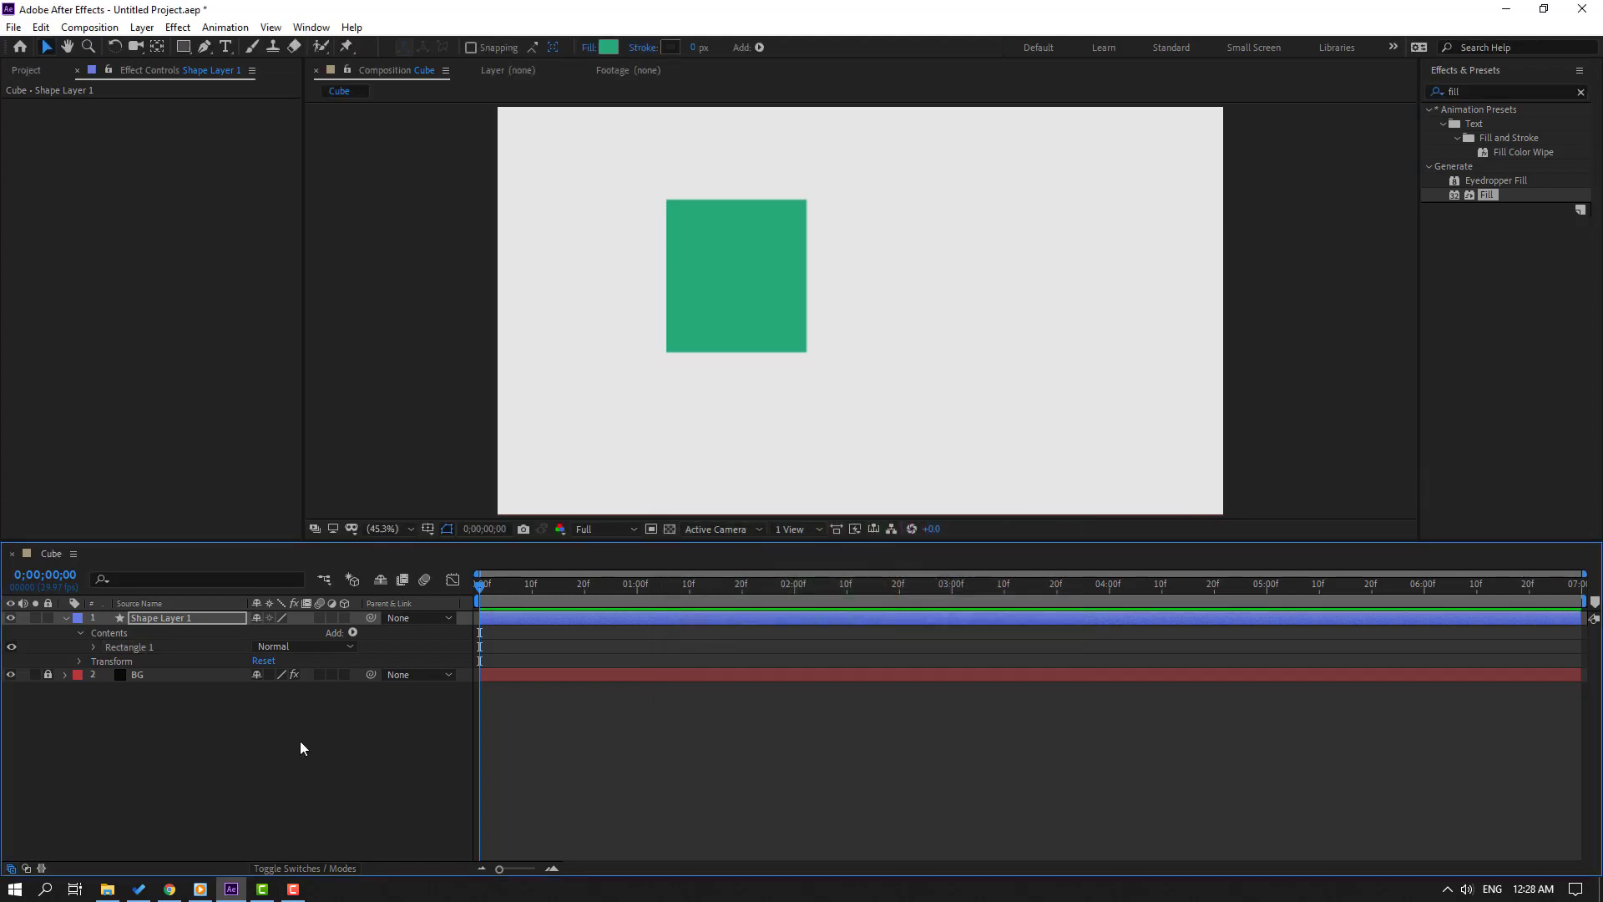
pyautogui.click(155, 619)
# Rename the layer Cube and move its anchor point to the top-left corner
pyautogui.press('Return')
pyautogui.write('Cube')
pyautogui.press('Return')
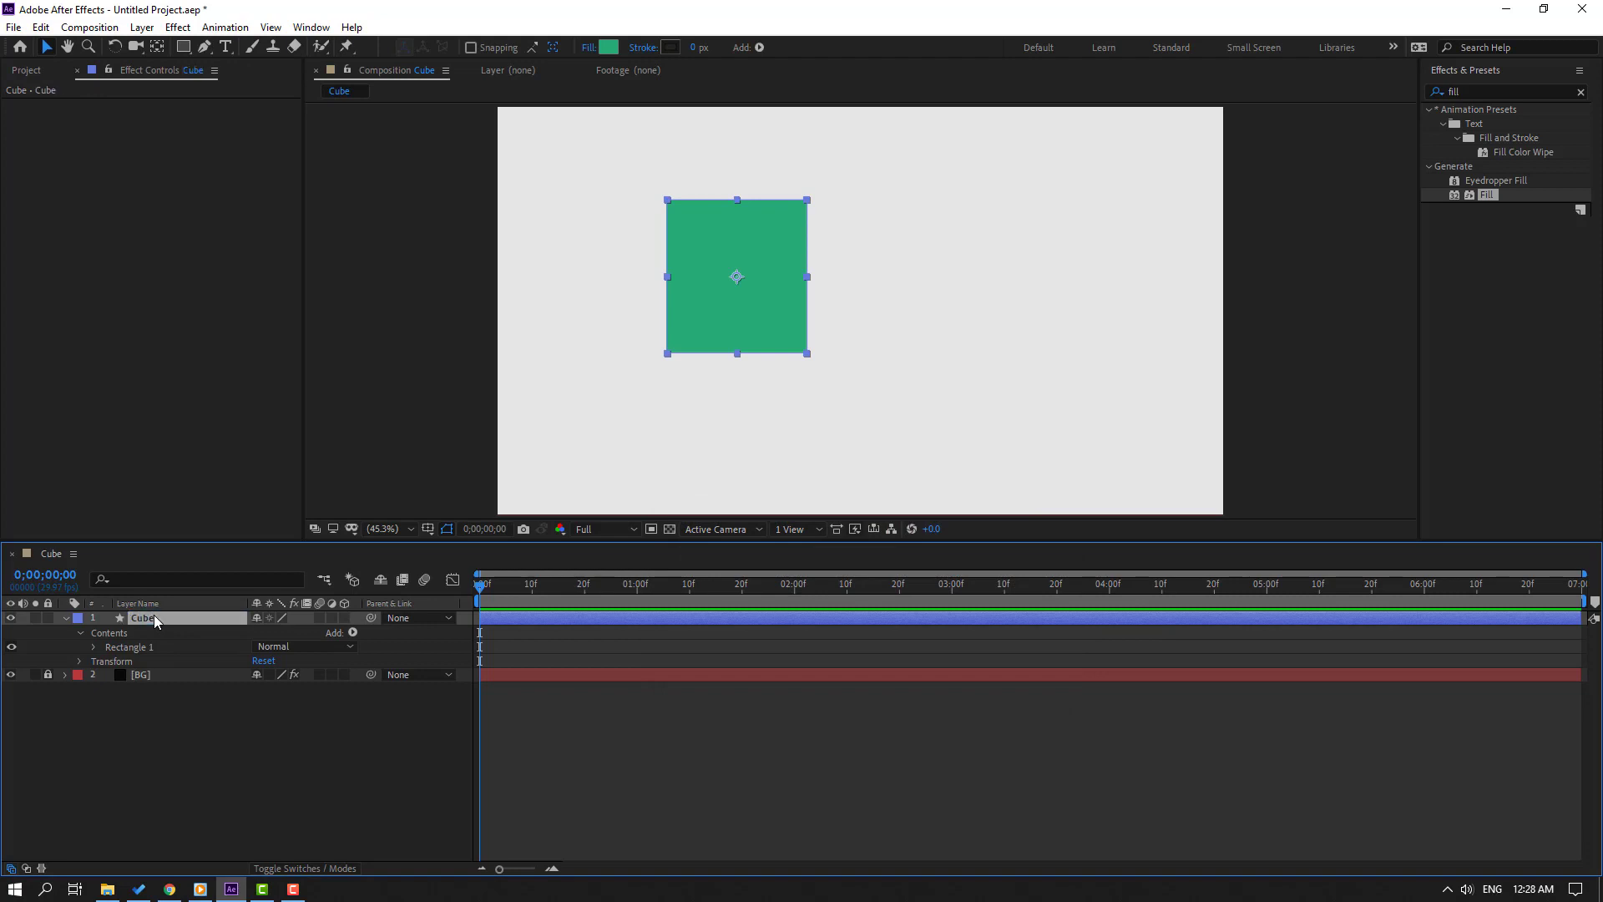
pyautogui.click(157, 46)
pyautogui.moveTo(741, 278); pyautogui.dragTo(671, 207)
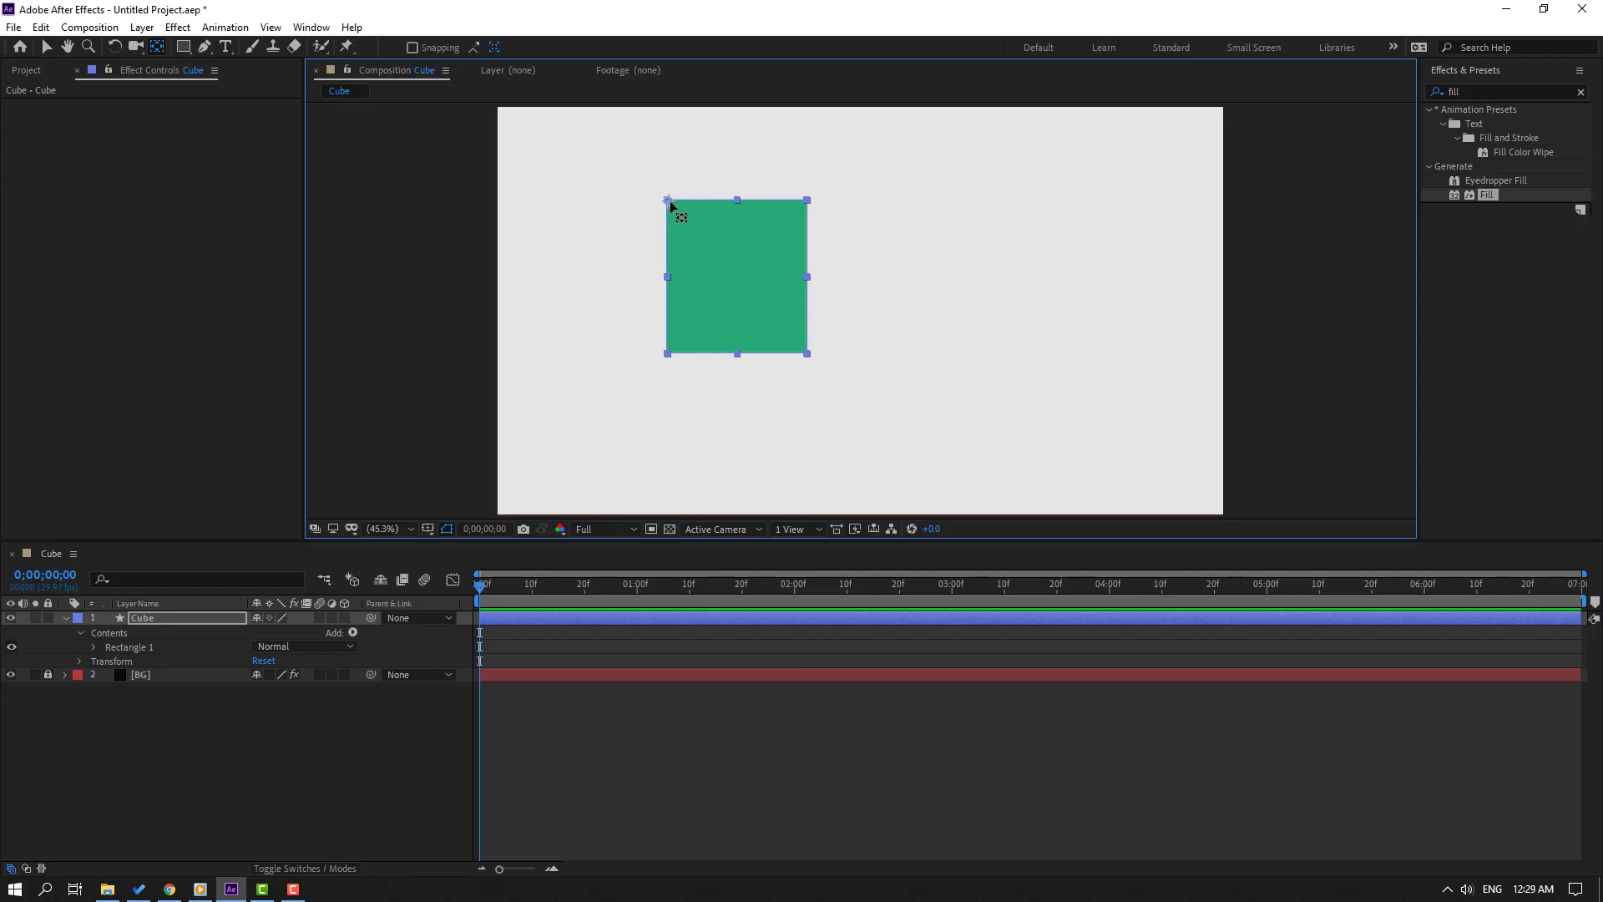
pyautogui.click(48, 49)
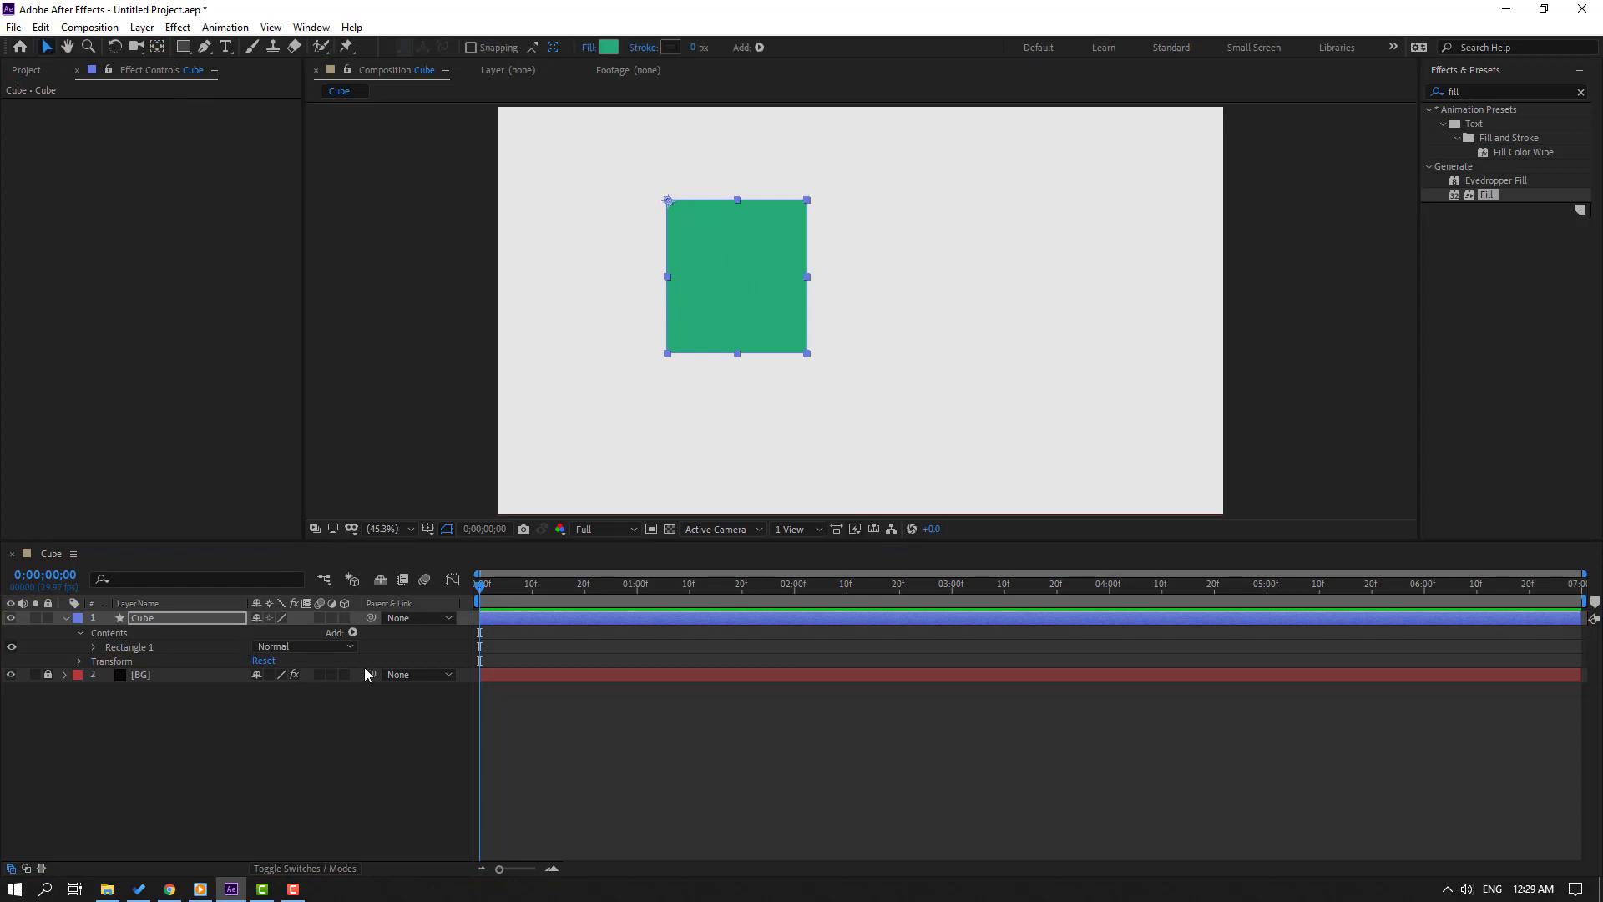
# Keyframe Scale from 0% at 0;00;00;26 to 100% at 0;00;01;17
pyautogui.moveTo(525, 596); pyautogui.dragTo(617, 602)
pyautogui.press('s')
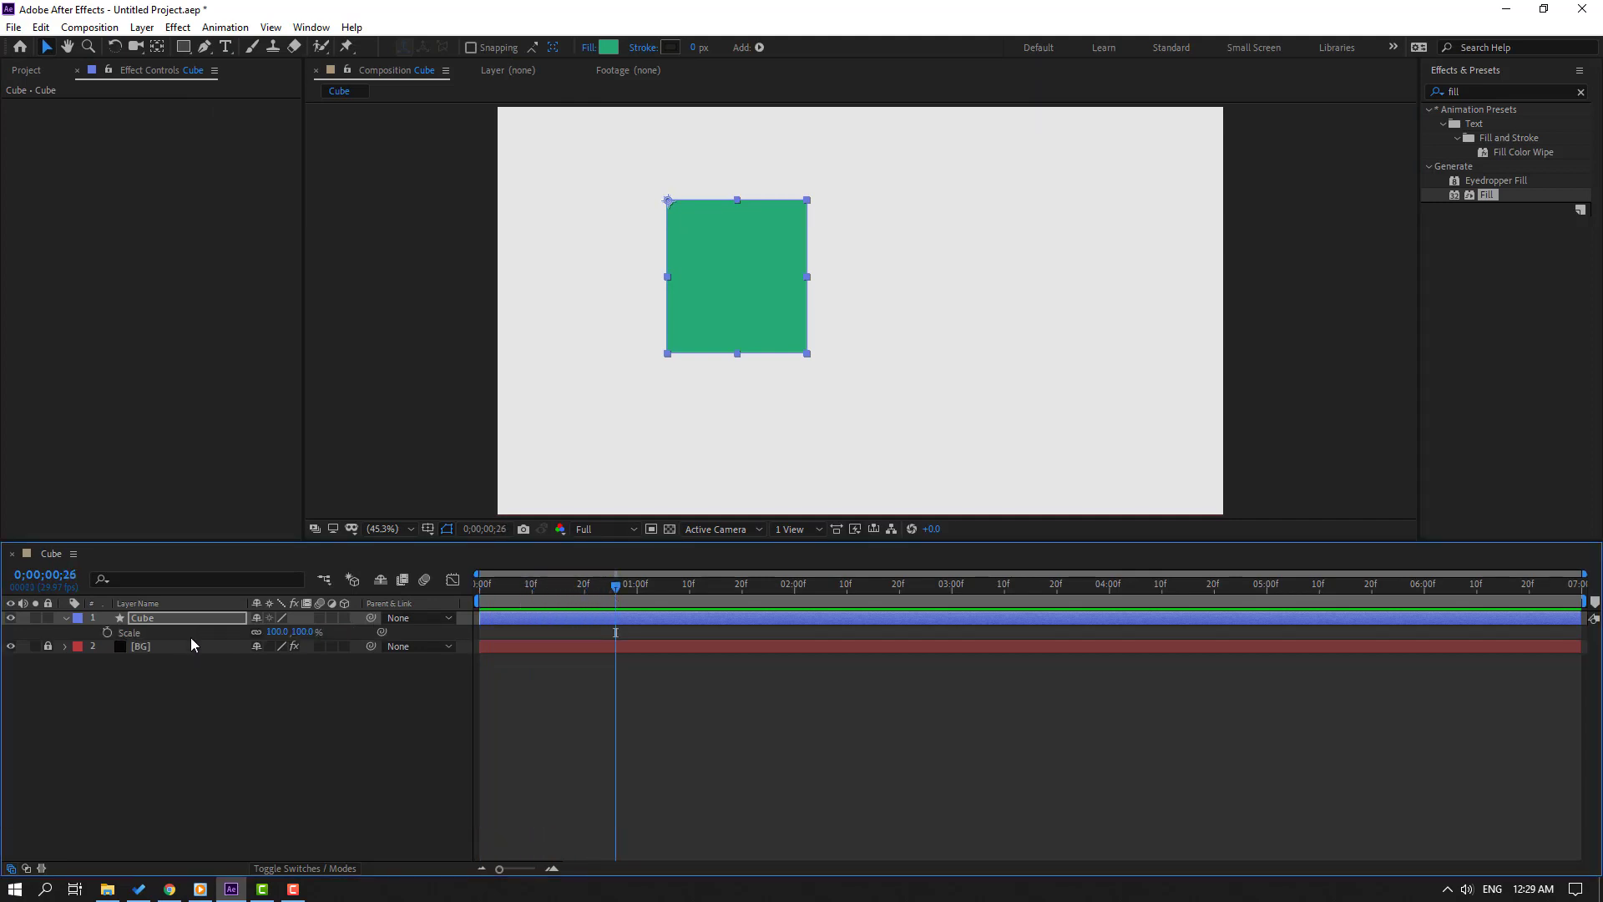
pyautogui.click(107, 633)
pyautogui.moveTo(617, 633); pyautogui.dragTo(726, 648)
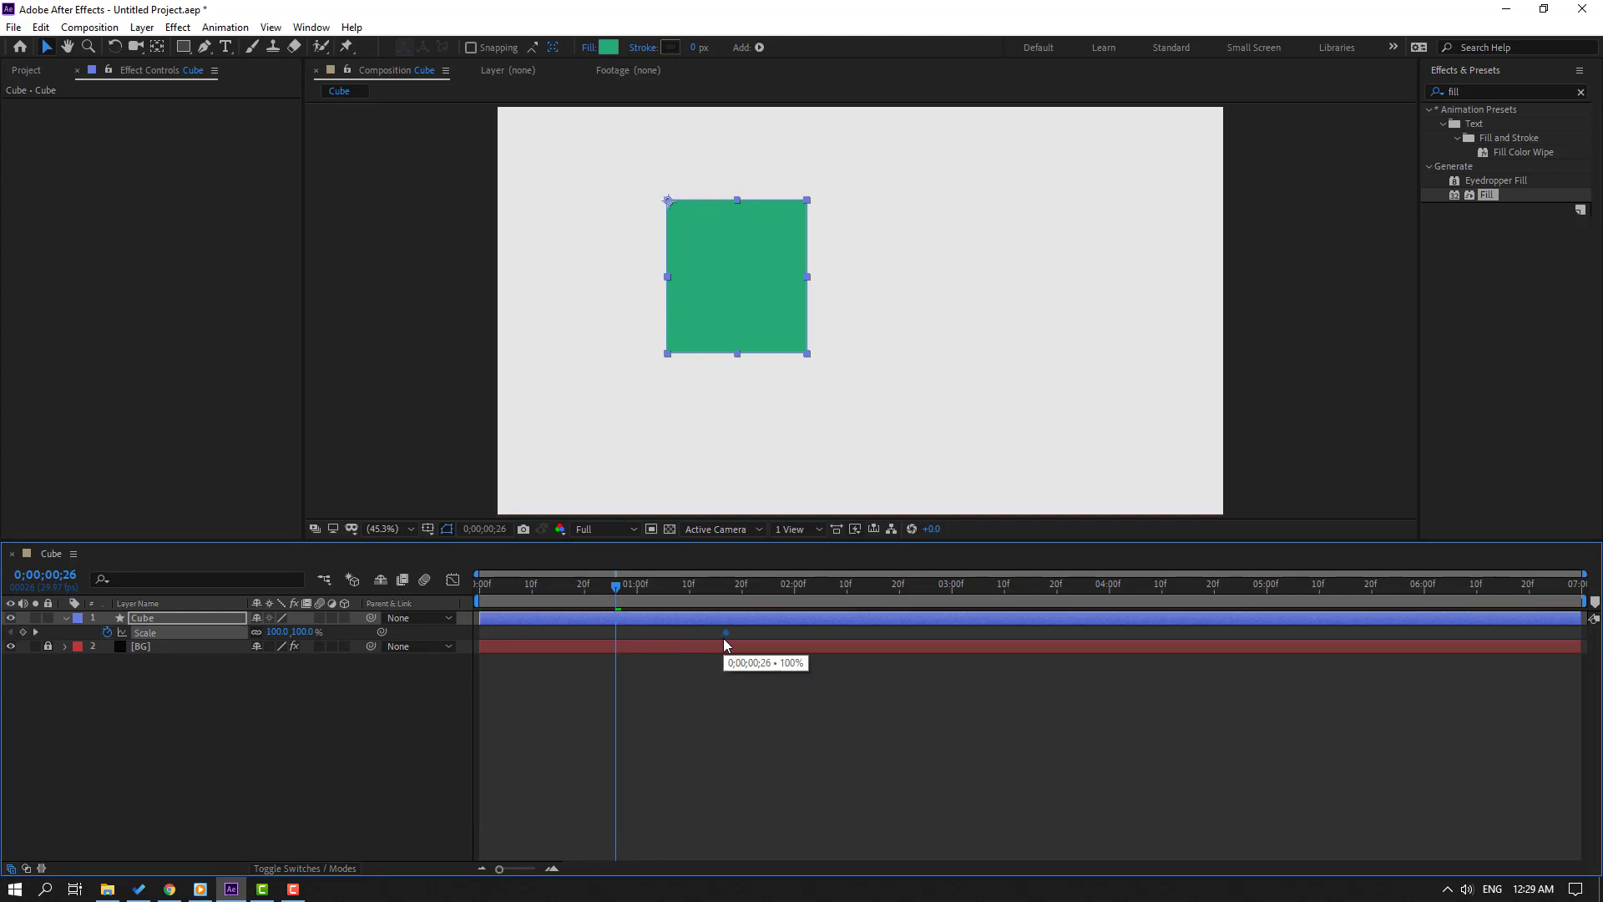
pyautogui.click(302, 632)
pyautogui.write('0')
pyautogui.press('Return')
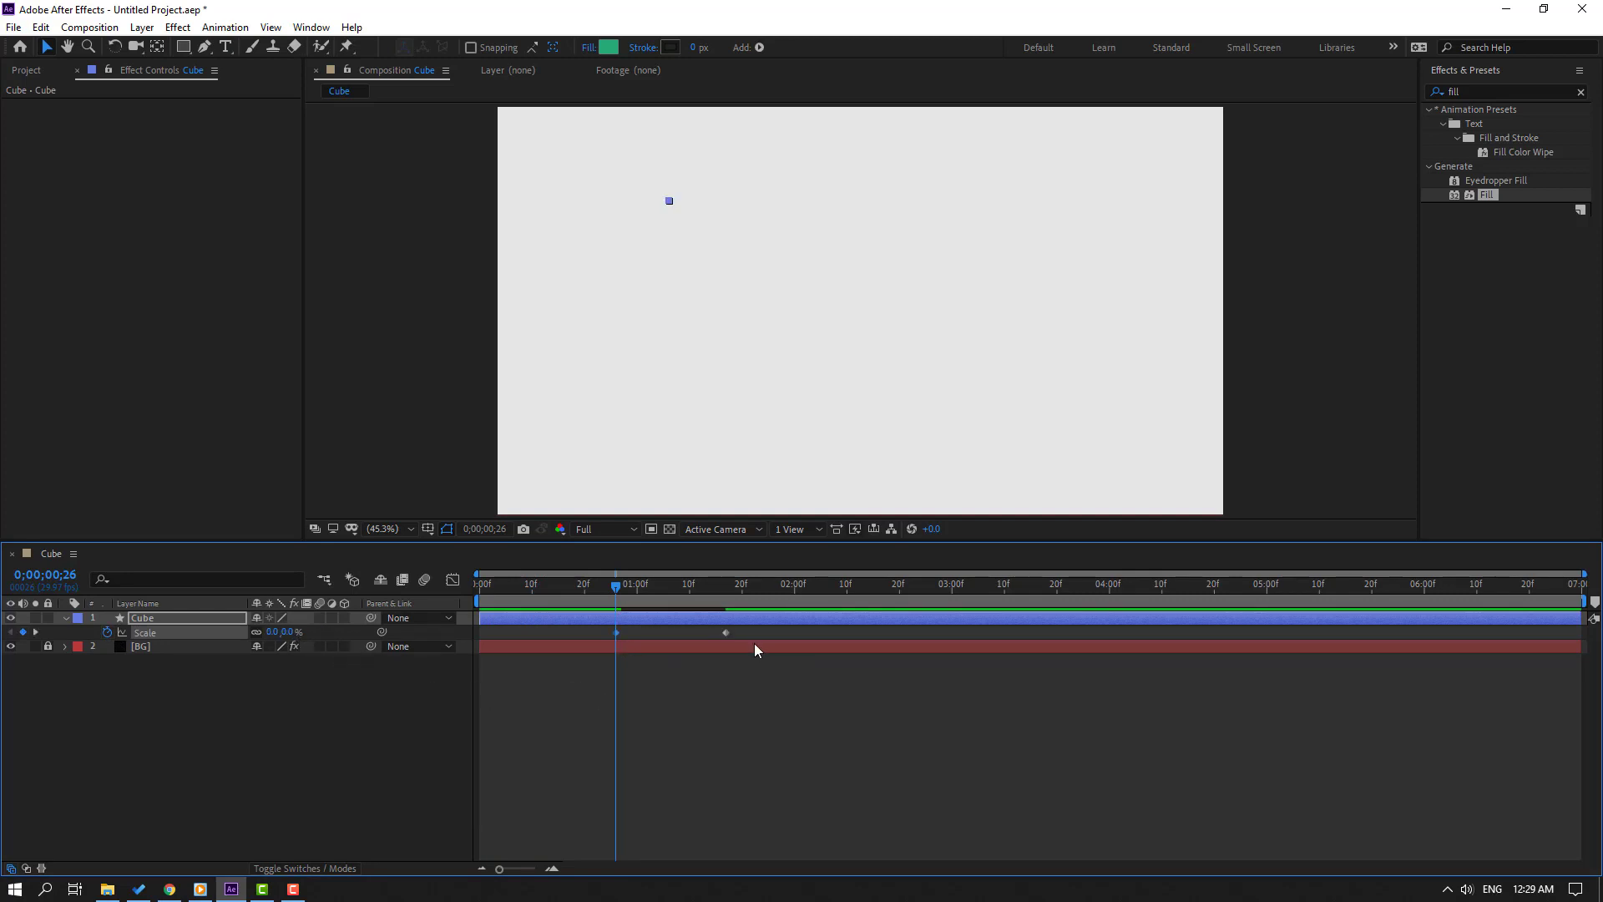
# Apply Easy Ease to both Scale keyframes and preview the growth
pyautogui.rightClick(618, 631)
pyautogui.moveTo(766, 840)
pyautogui.click(860, 728)
pyautogui.click(863, 747)
pyautogui.press('space')
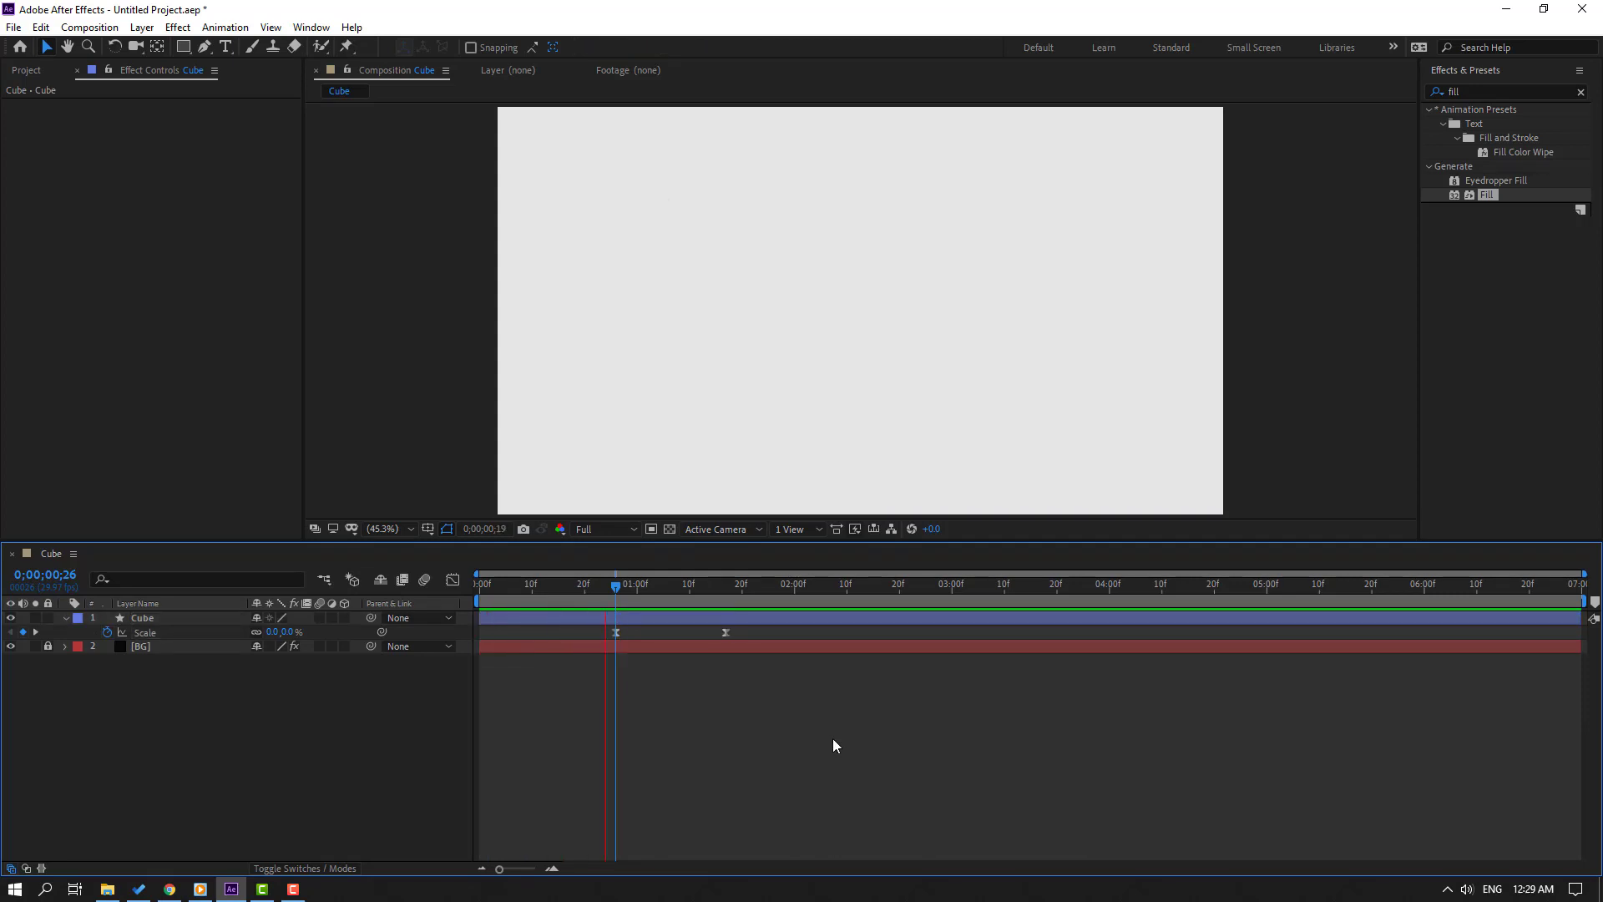
pyautogui.moveTo(635, 593); pyautogui.dragTo(726, 594)
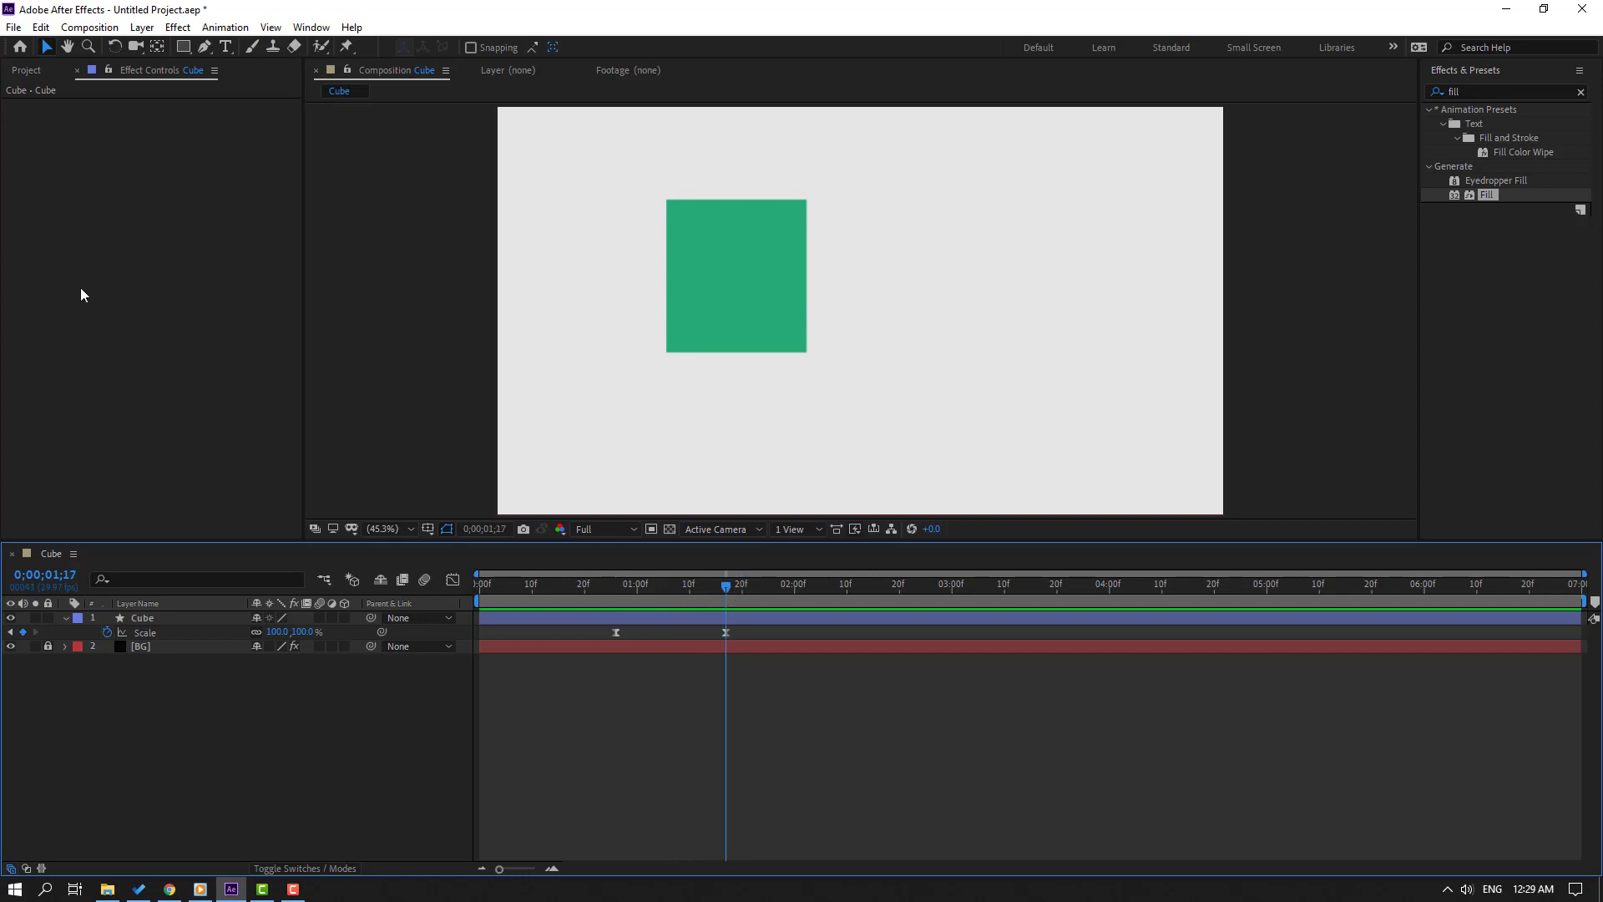
pyautogui.click(26, 71)
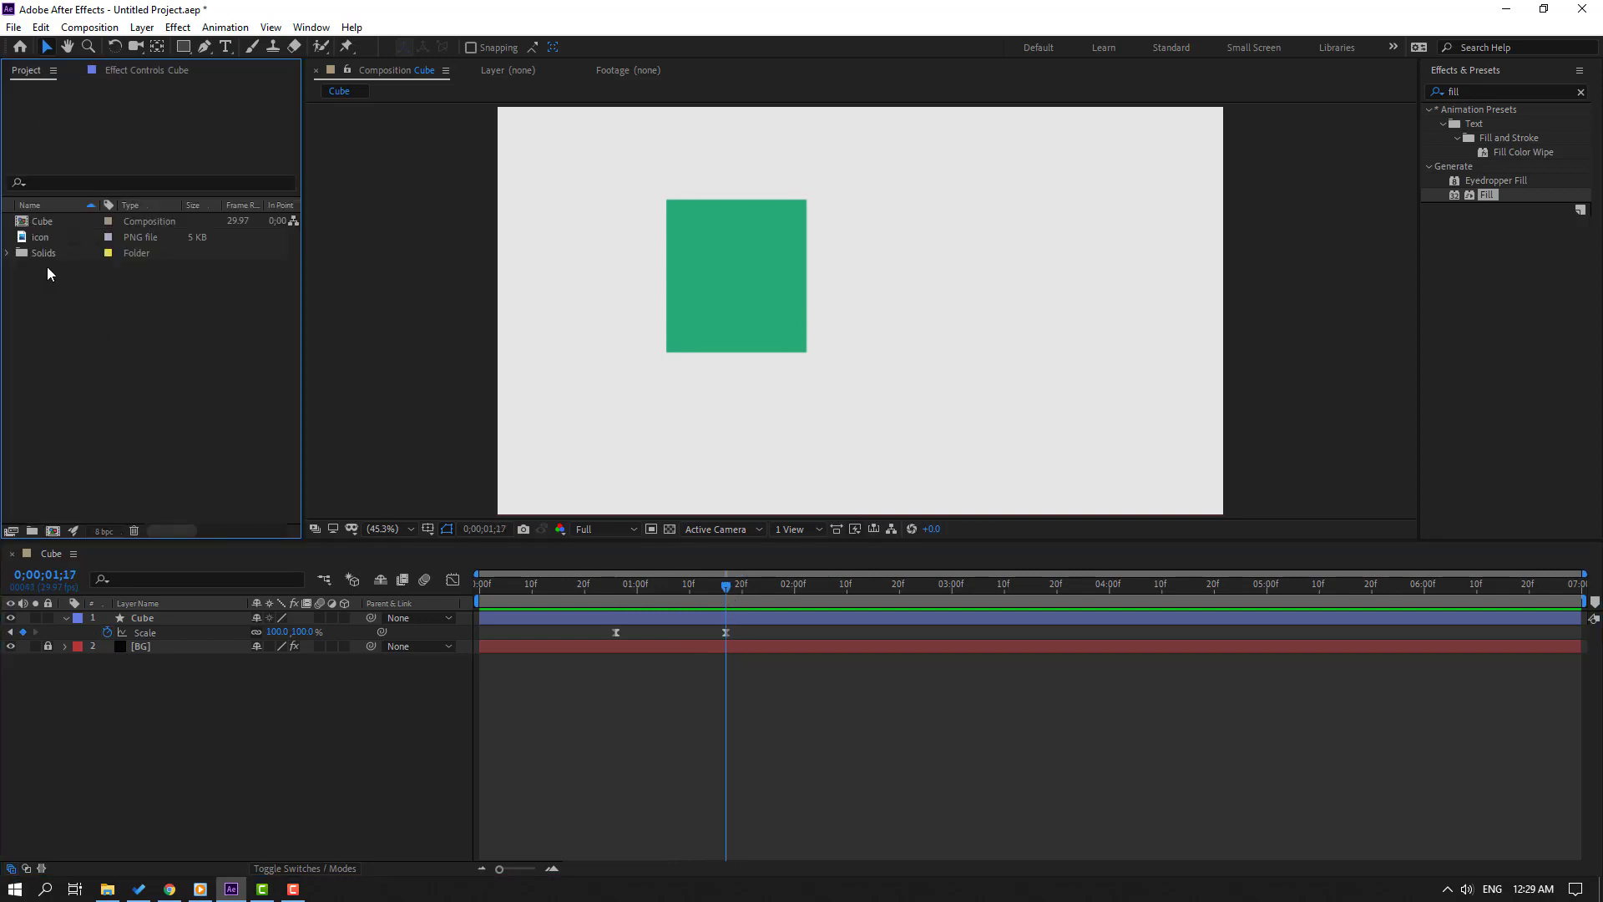
# Add the icon image above Cube and apply the Fill effect to it
pyautogui.click(26, 238)
pyautogui.moveTo(167, 342); pyautogui.dragTo(146, 619)
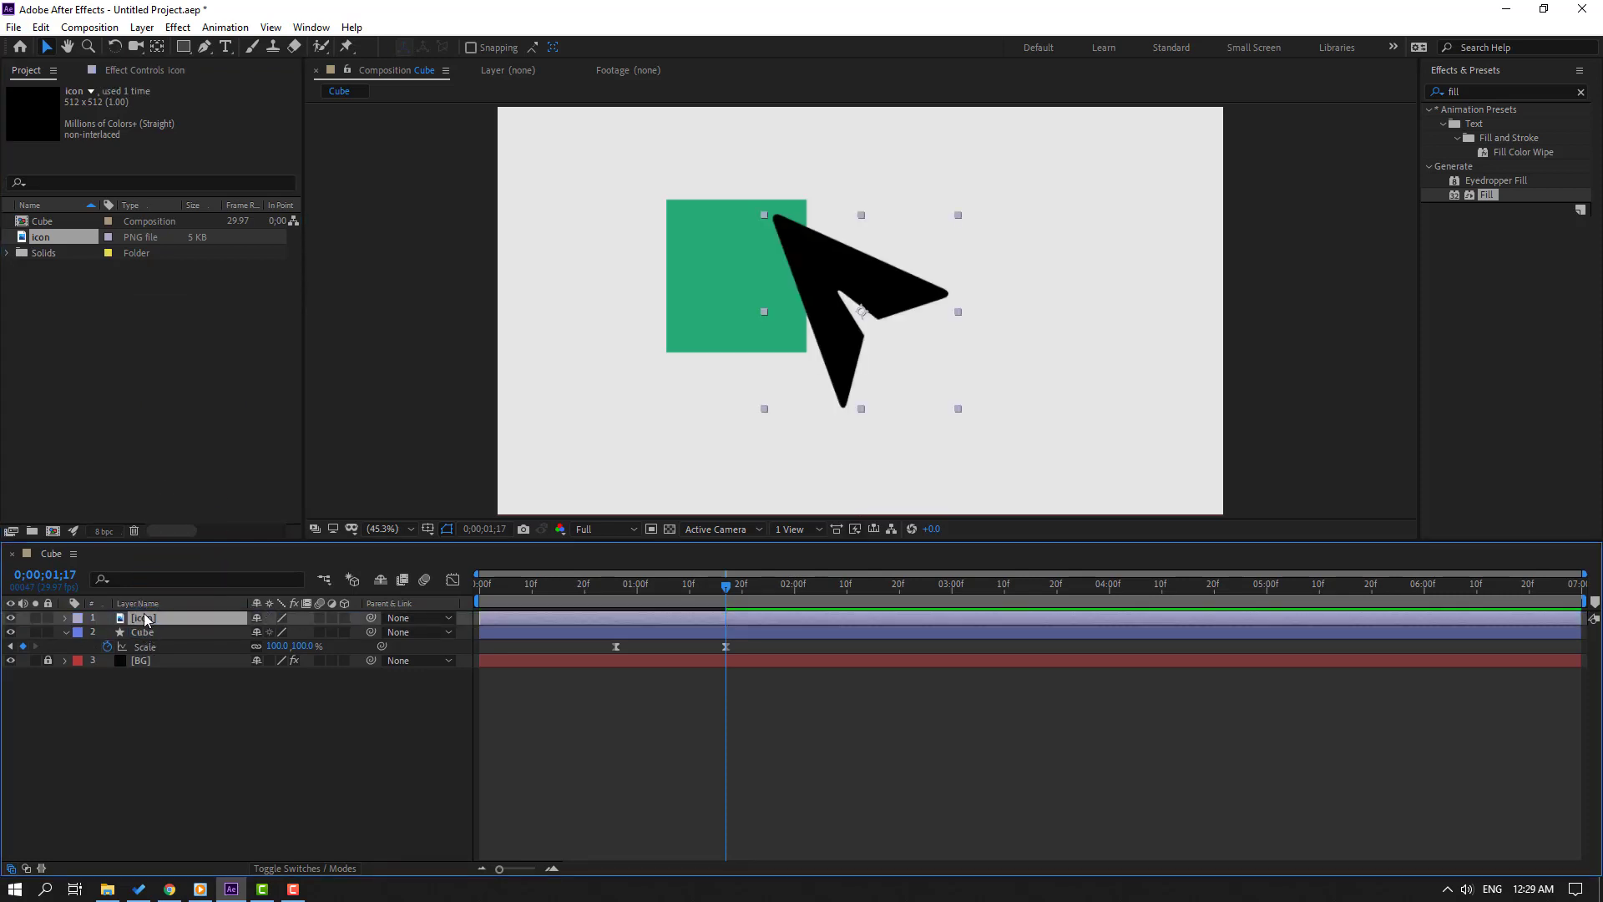
pyautogui.moveTo(1485, 205); pyautogui.dragTo(870, 275)
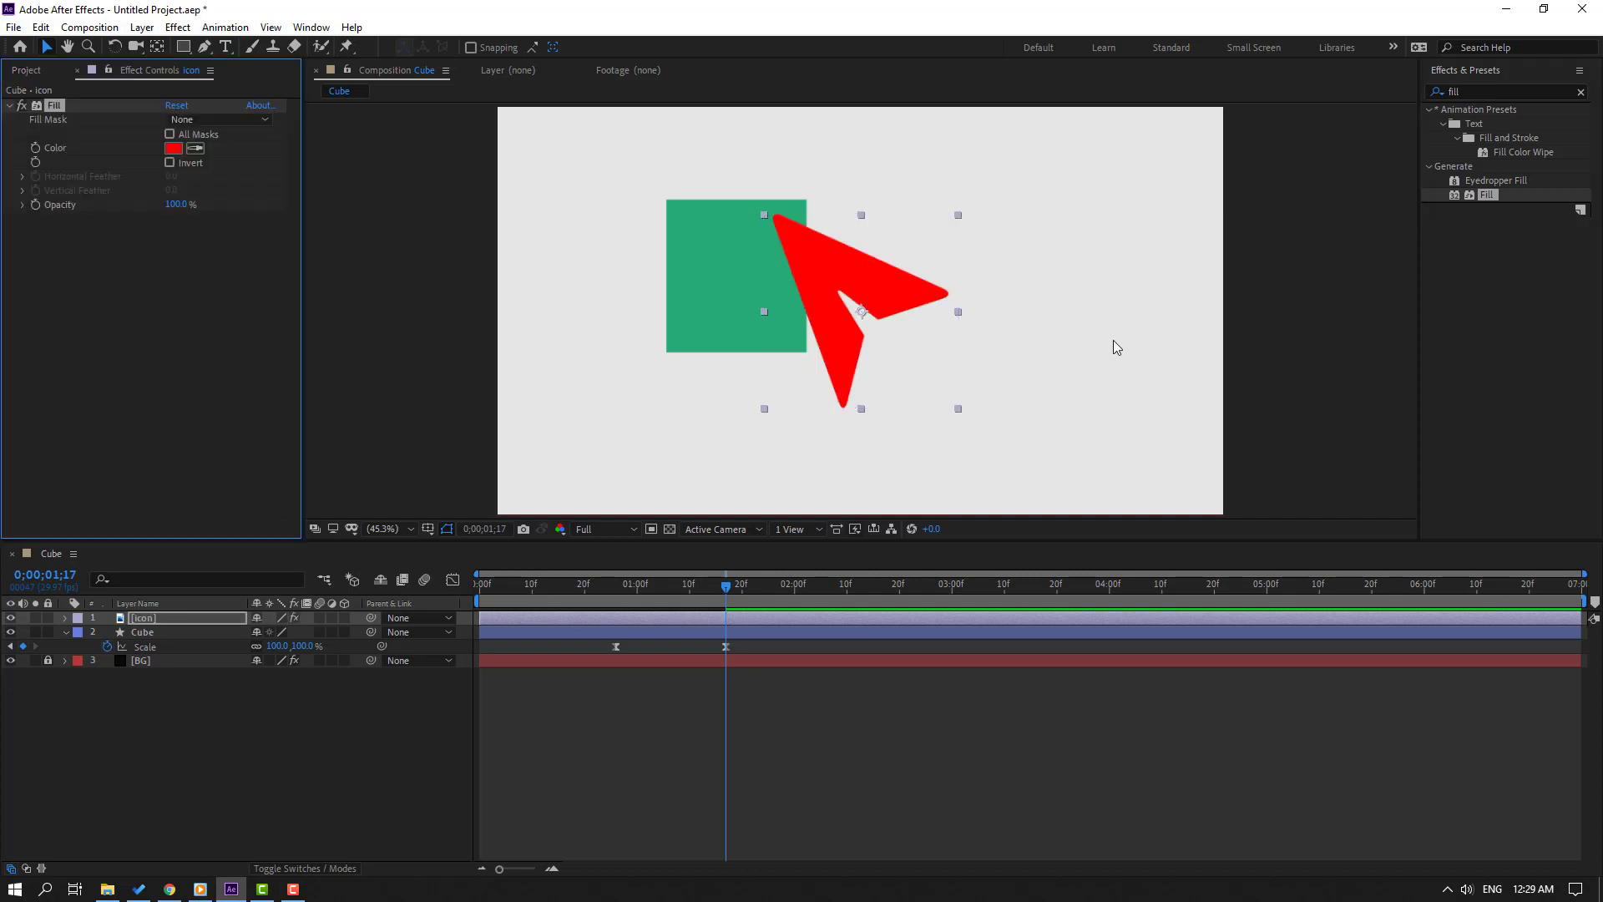
# Set the arrow's fill colour to dark navy blue 162C59
pyautogui.click(179, 151)
pyautogui.click(1014, 570)
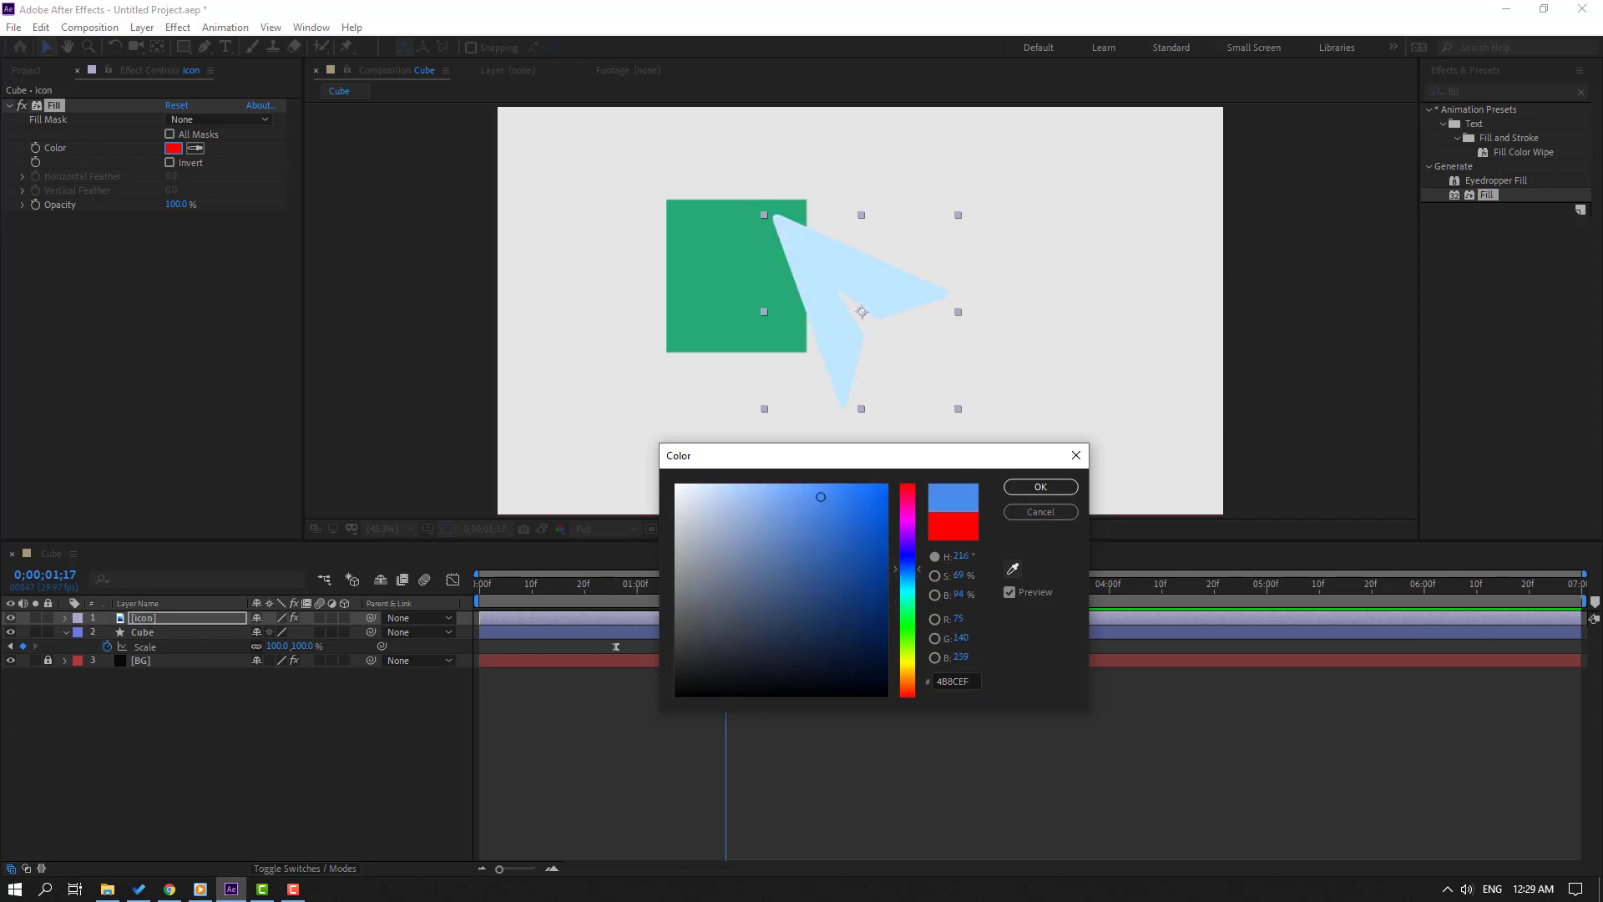
pyautogui.click(869, 275)
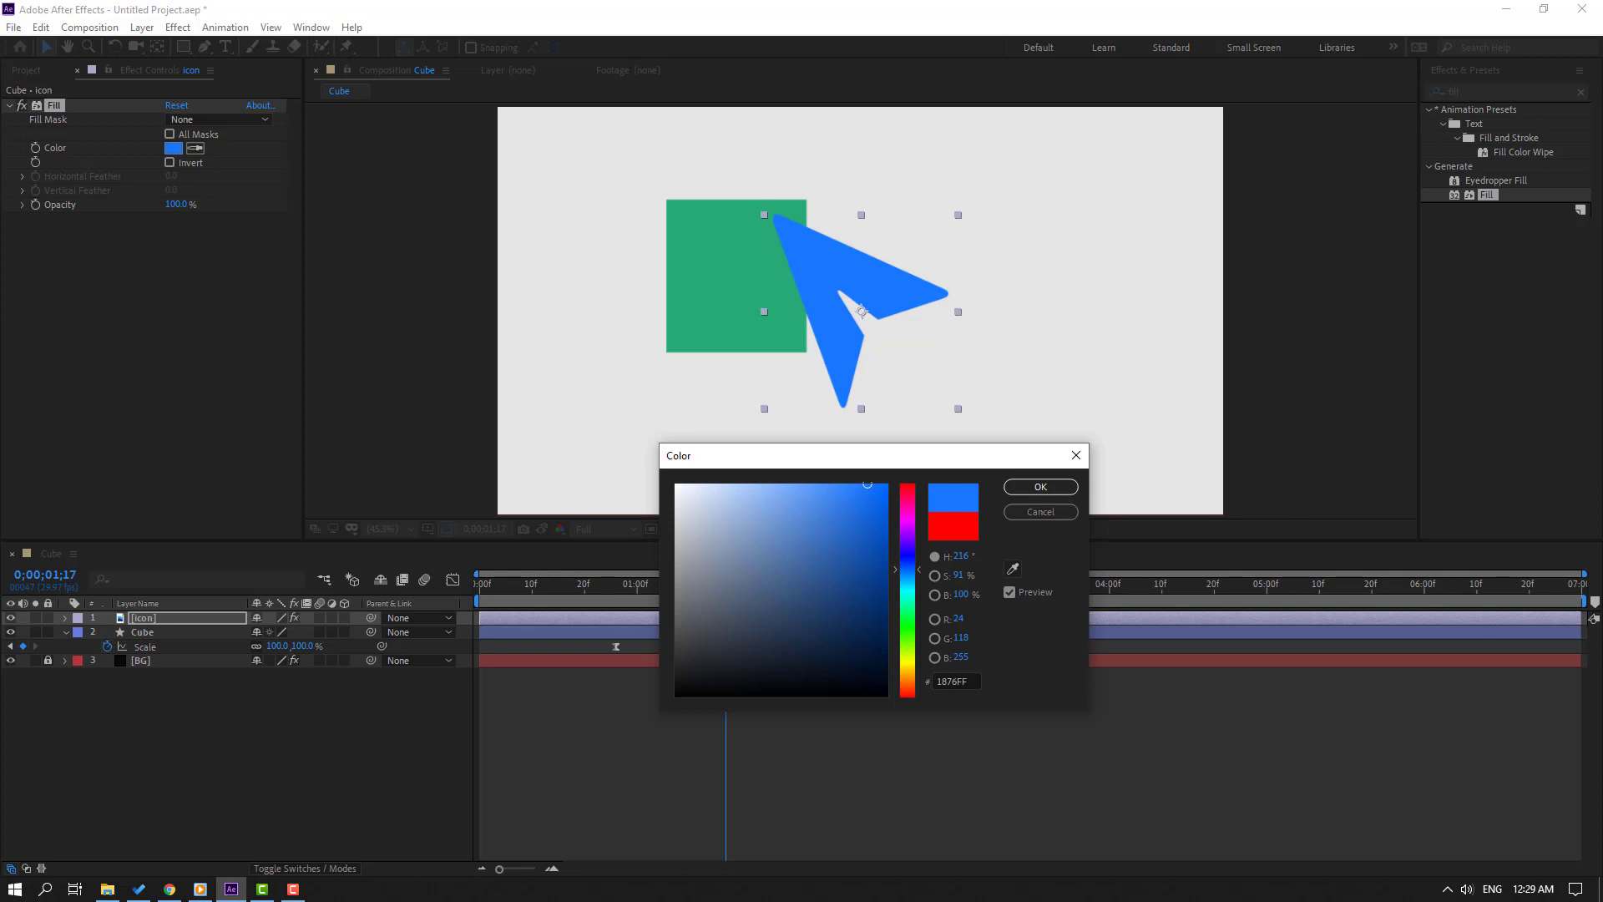
pyautogui.click(1013, 569)
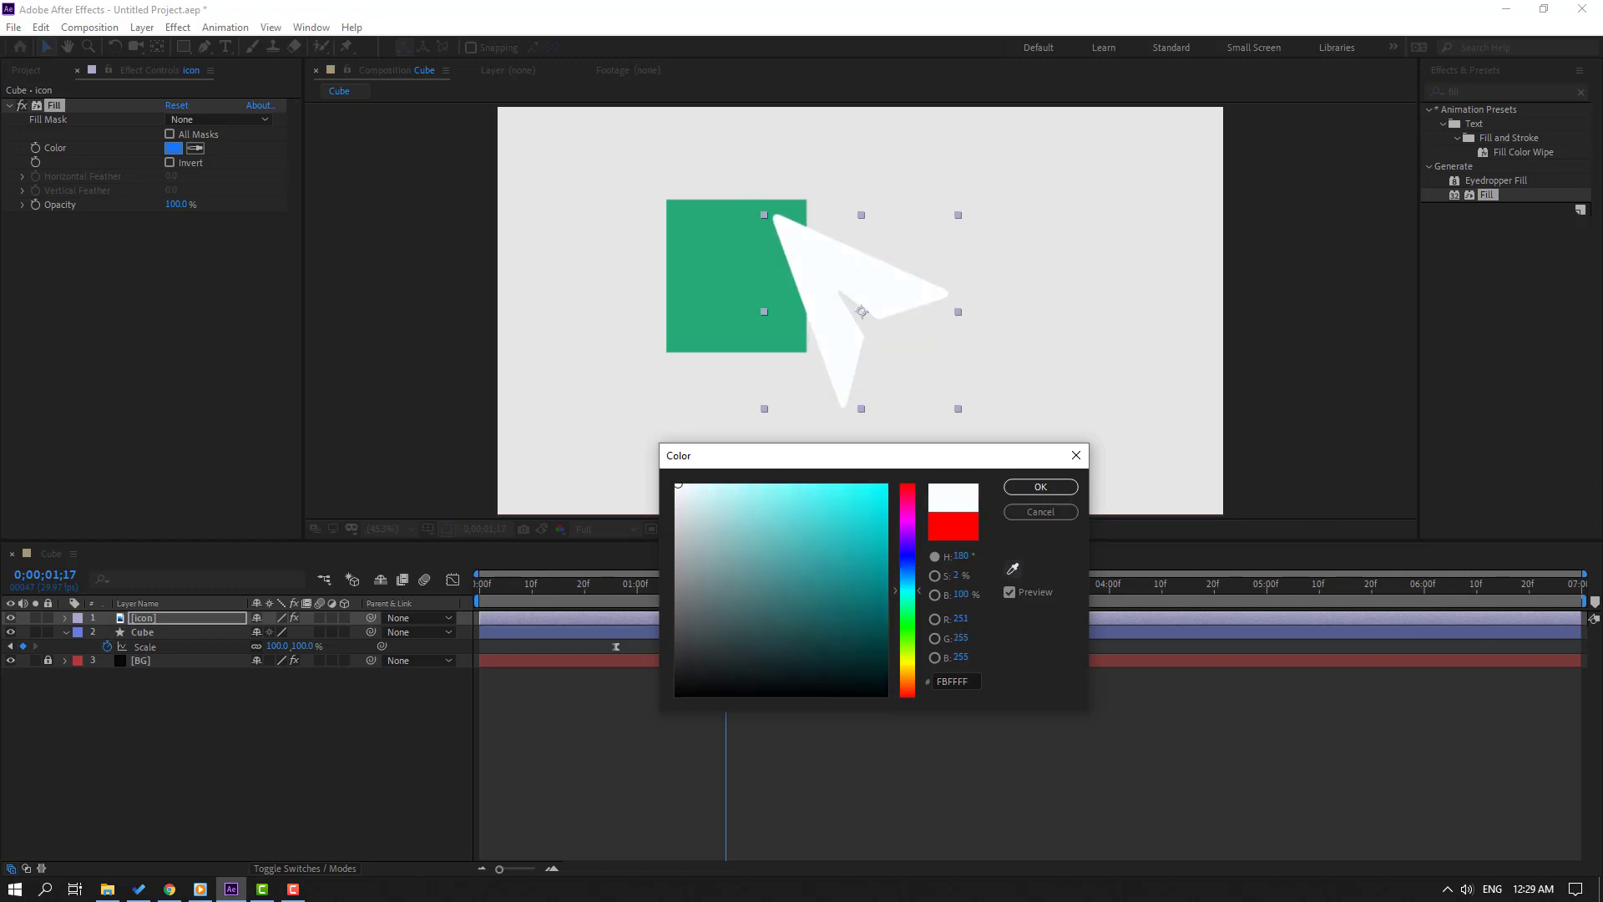
pyautogui.click(836, 623)
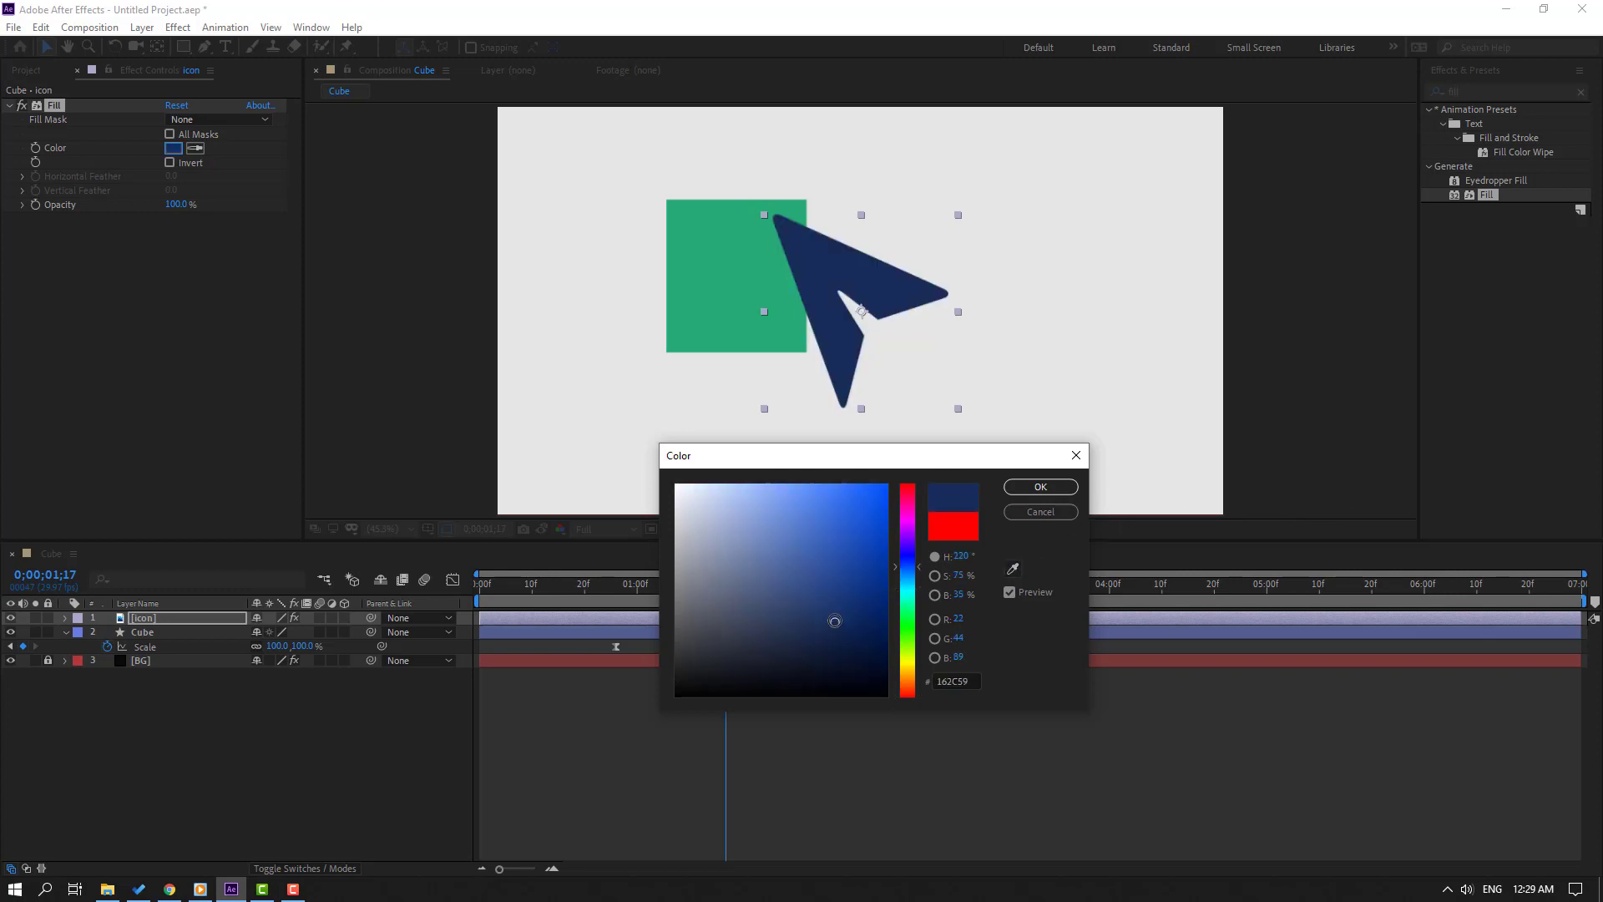
pyautogui.click(1020, 493)
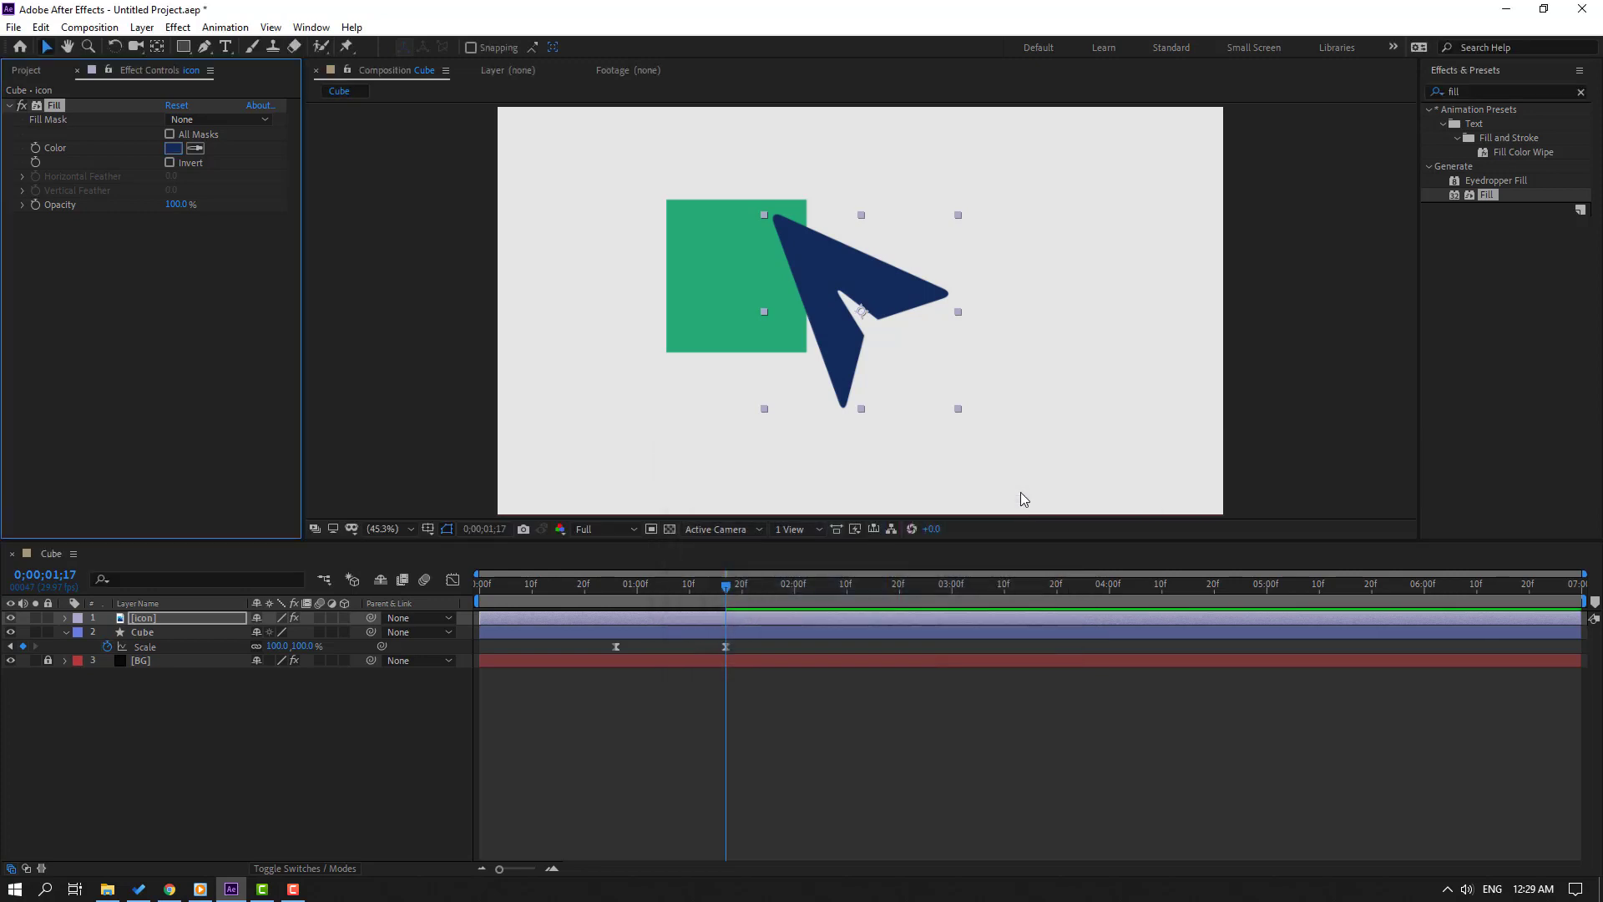
# Shrink the arrow to about 42% and key its start position off-canvas bottom-right
pyautogui.press('s')
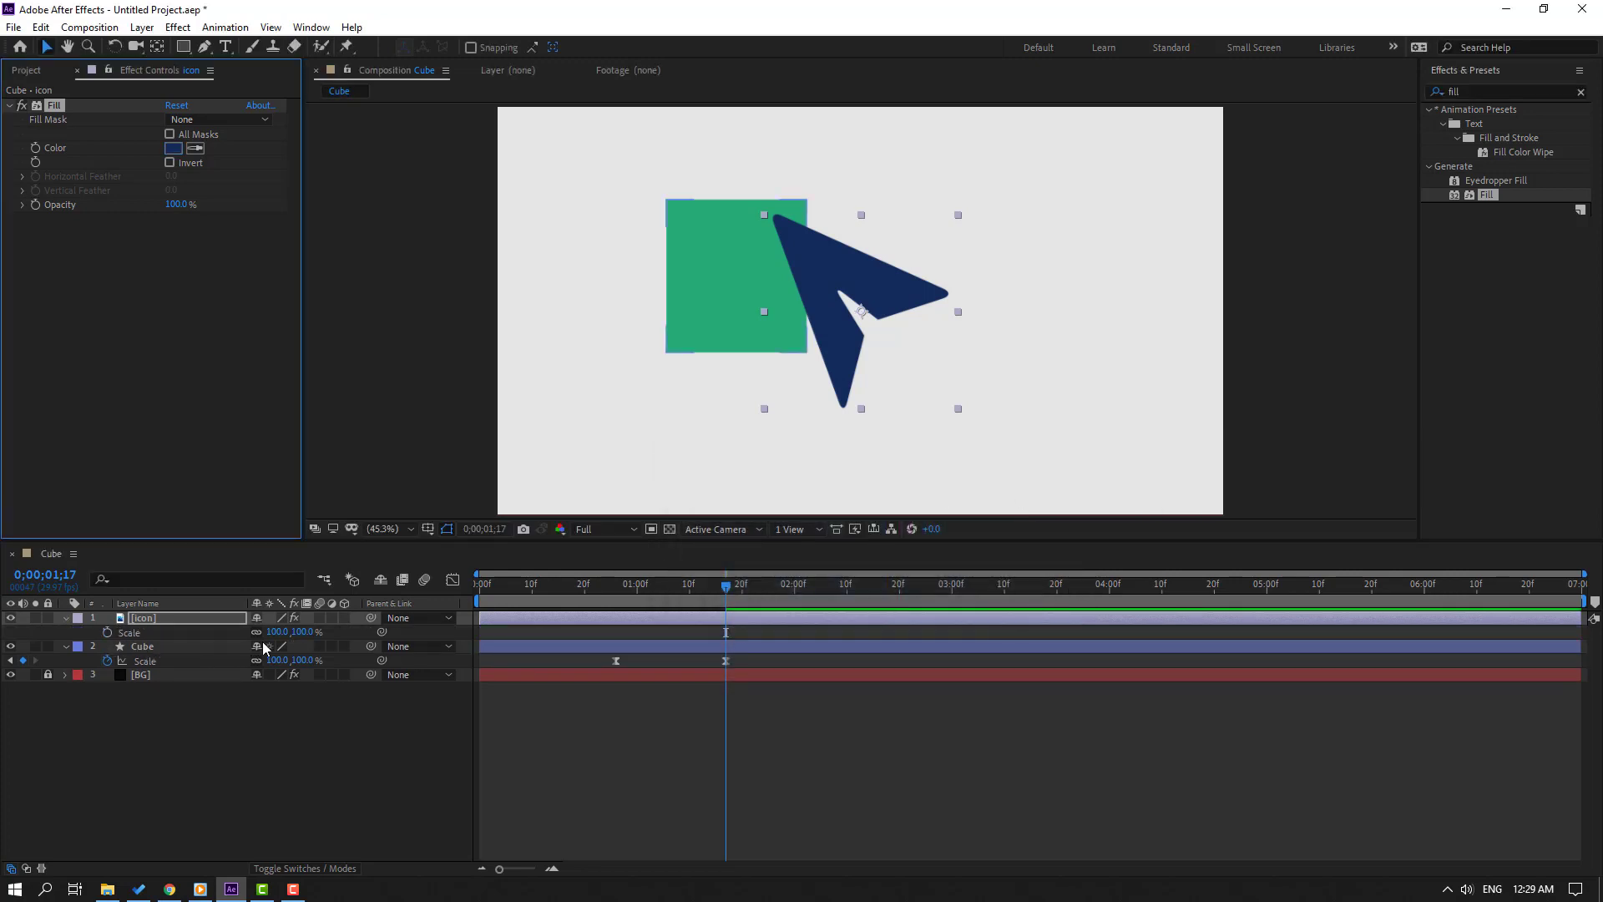
pyautogui.moveTo(276, 632); pyautogui.dragTo(218, 637)
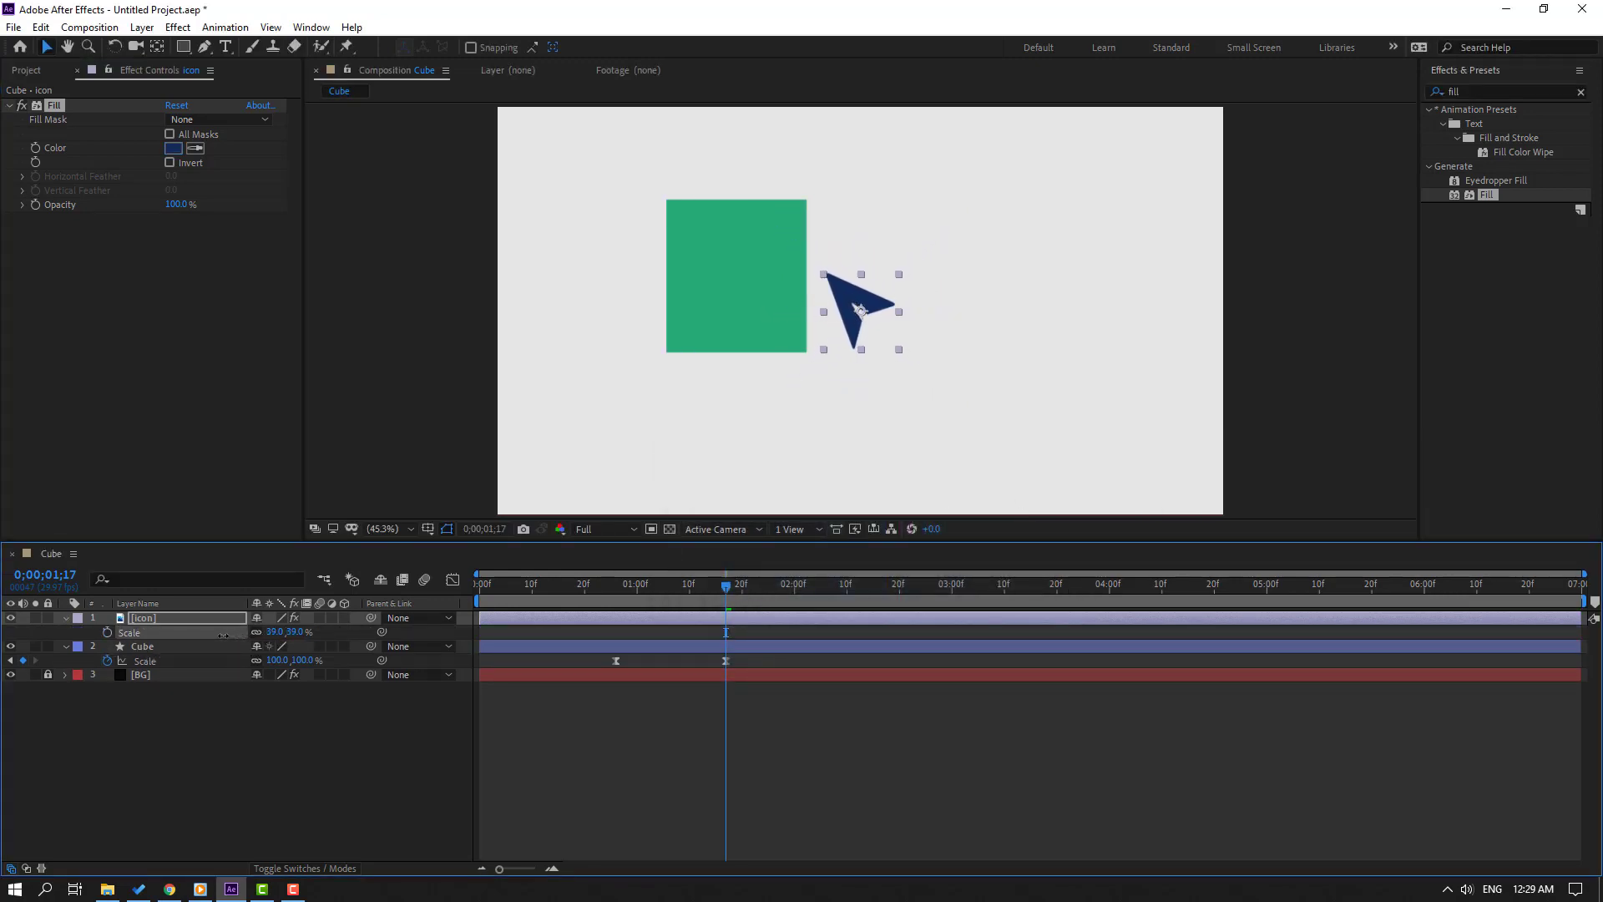
pyautogui.moveTo(669, 591); pyautogui.dragTo(462, 601)
pyautogui.press('p')
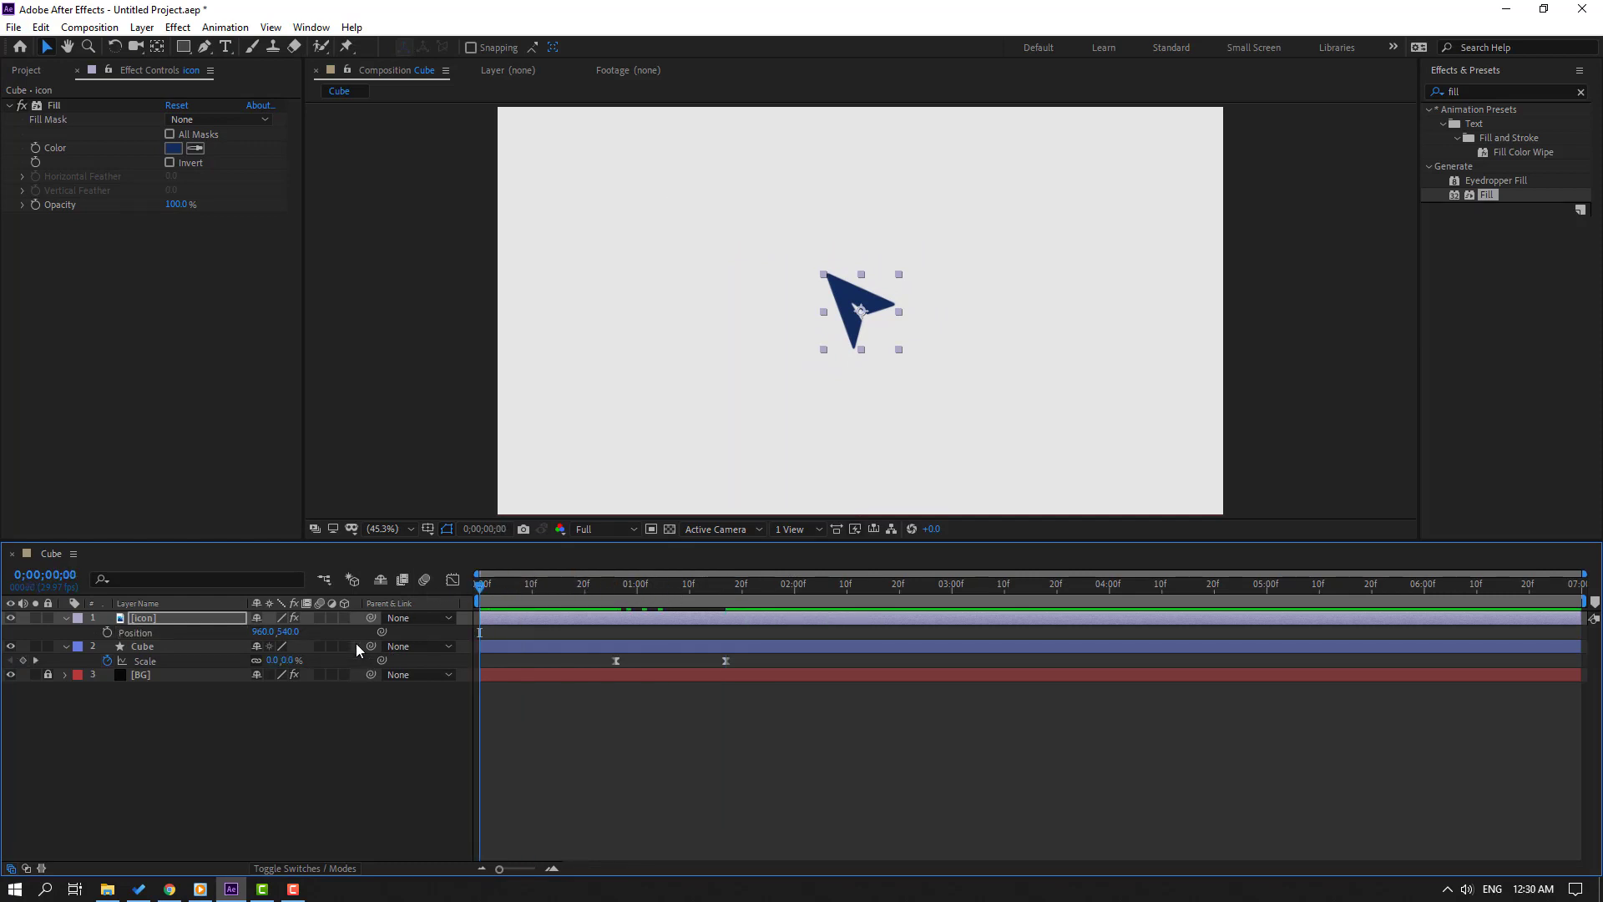
pyautogui.click(108, 633)
pyautogui.moveTo(837, 443); pyautogui.dragTo(810, 343)
pyautogui.moveTo(796, 232); pyautogui.dragTo(1100, 478)
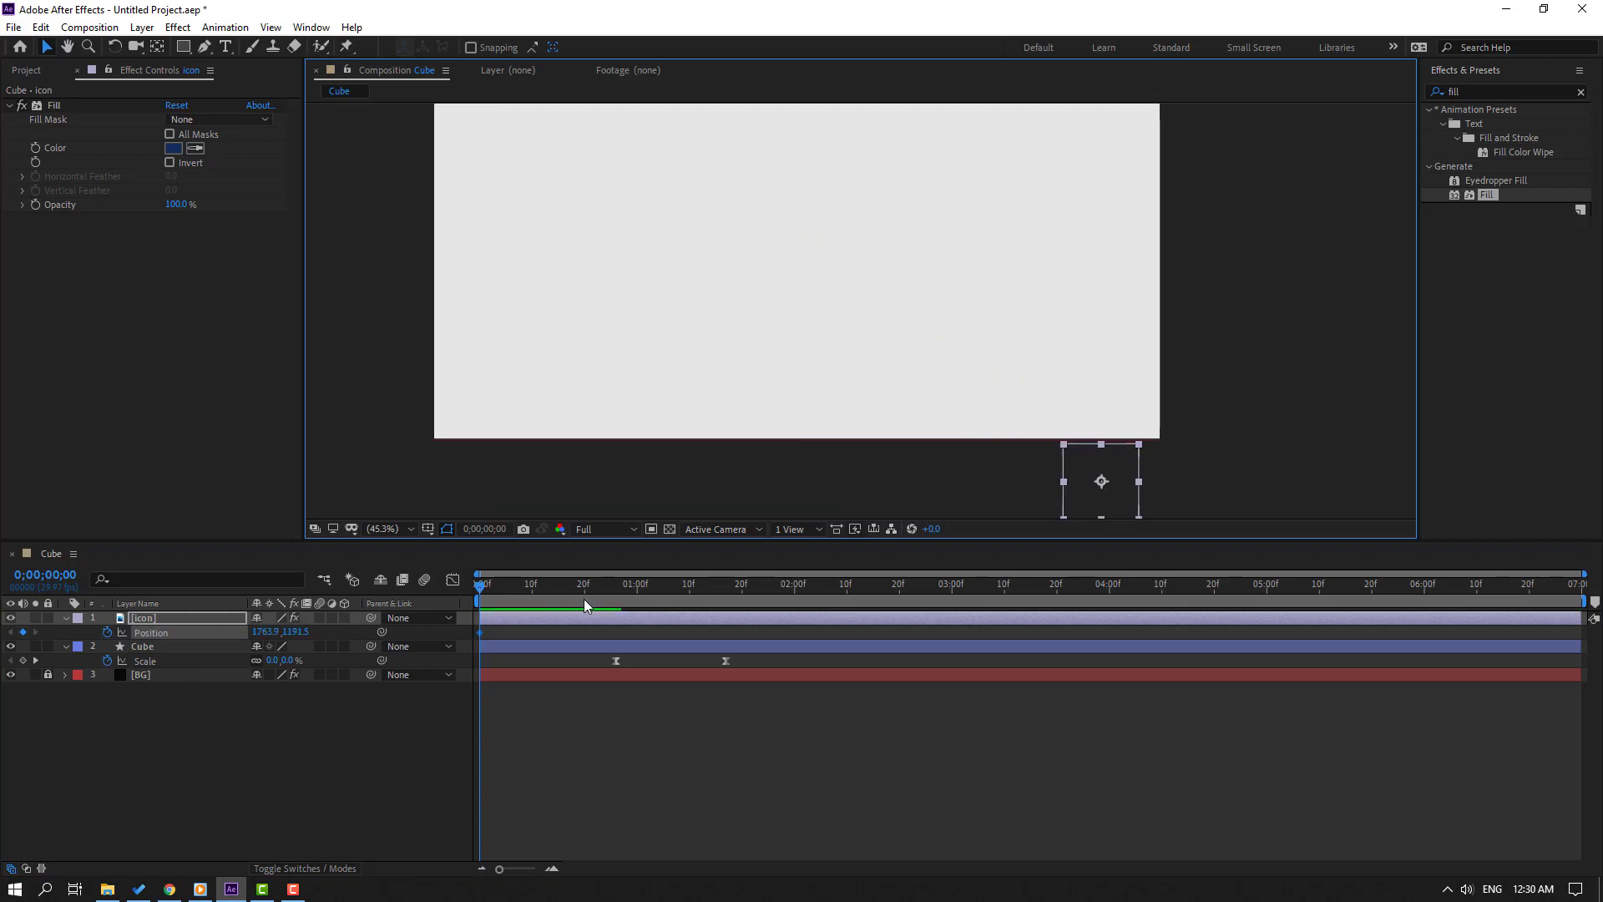
# Key the arrow landing on the green square (543.9, 349.5) around 26 frames
pyautogui.moveTo(507, 589); pyautogui.dragTo(580, 601)
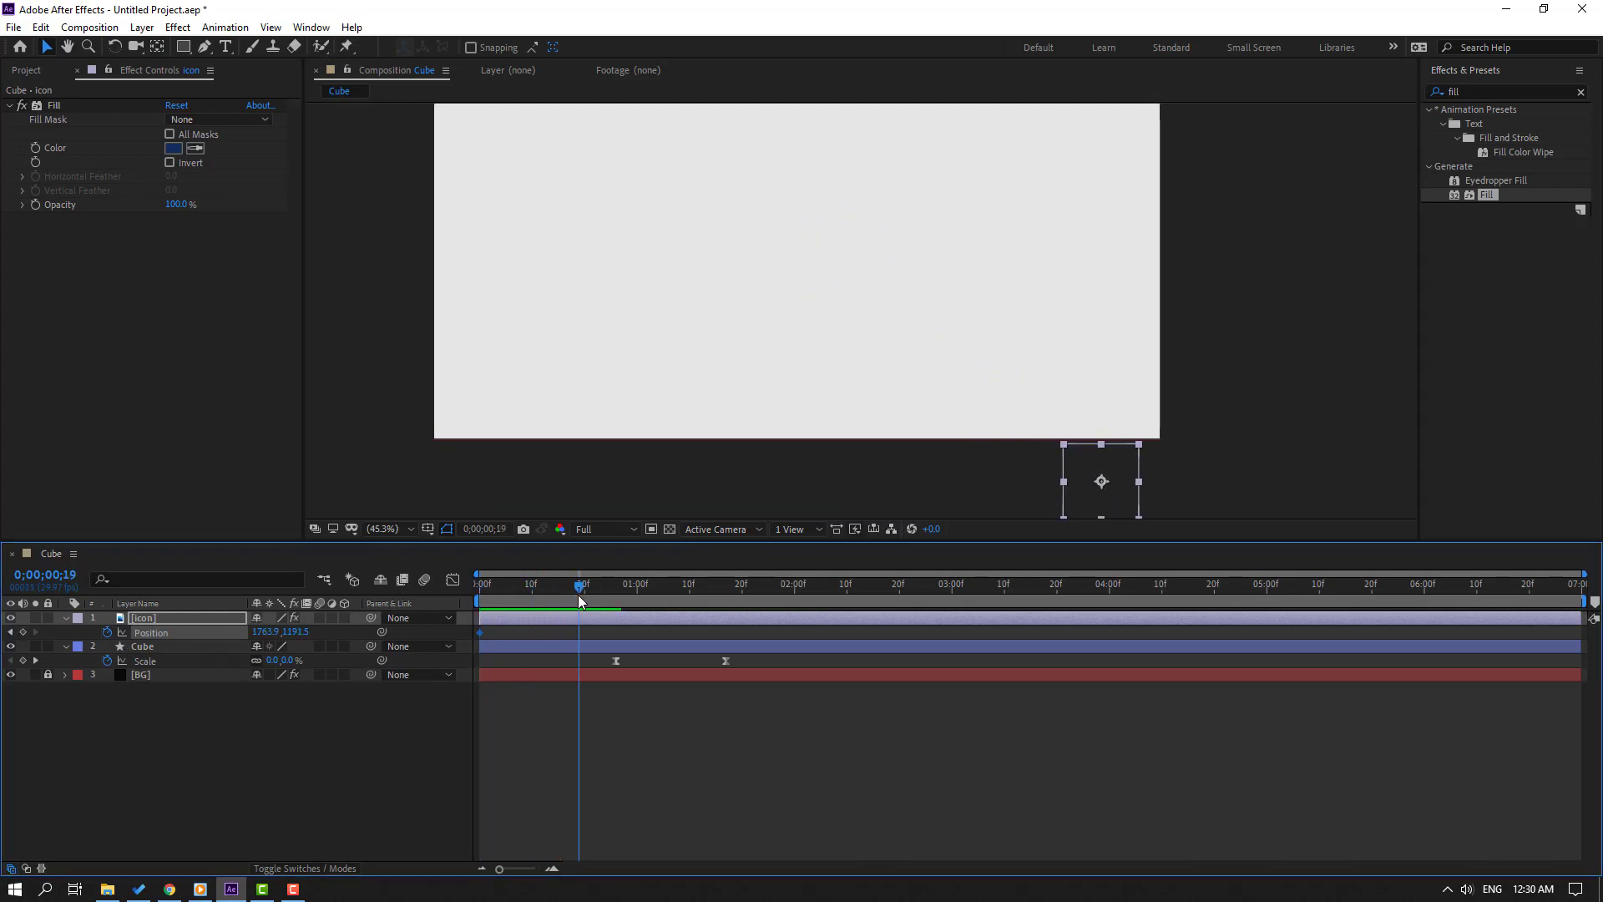
pyautogui.scroll(-2, 887, 401)
pyautogui.moveTo(1006, 454); pyautogui.dragTo(793, 319)
pyautogui.moveTo(589, 588); pyautogui.dragTo(642, 593)
pyautogui.scroll(2, 863, 312)
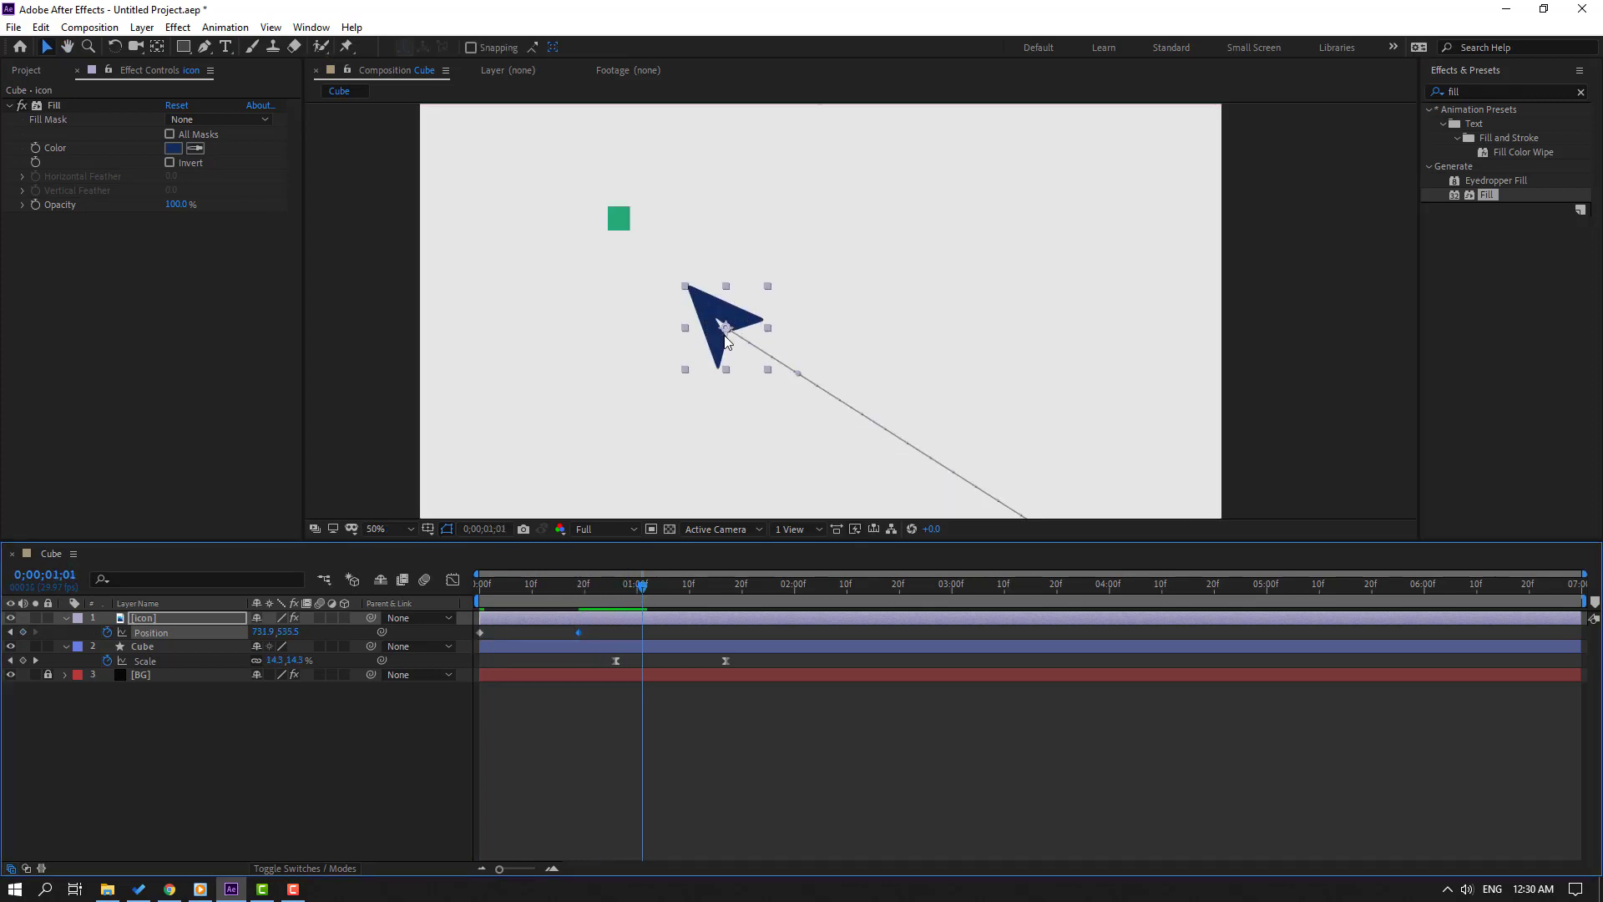
pyautogui.moveTo(654, 329); pyautogui.dragTo(758, 372)
pyautogui.moveTo(580, 633); pyautogui.dragTo(644, 642)
pyautogui.moveTo(803, 360); pyautogui.dragTo(725, 283)
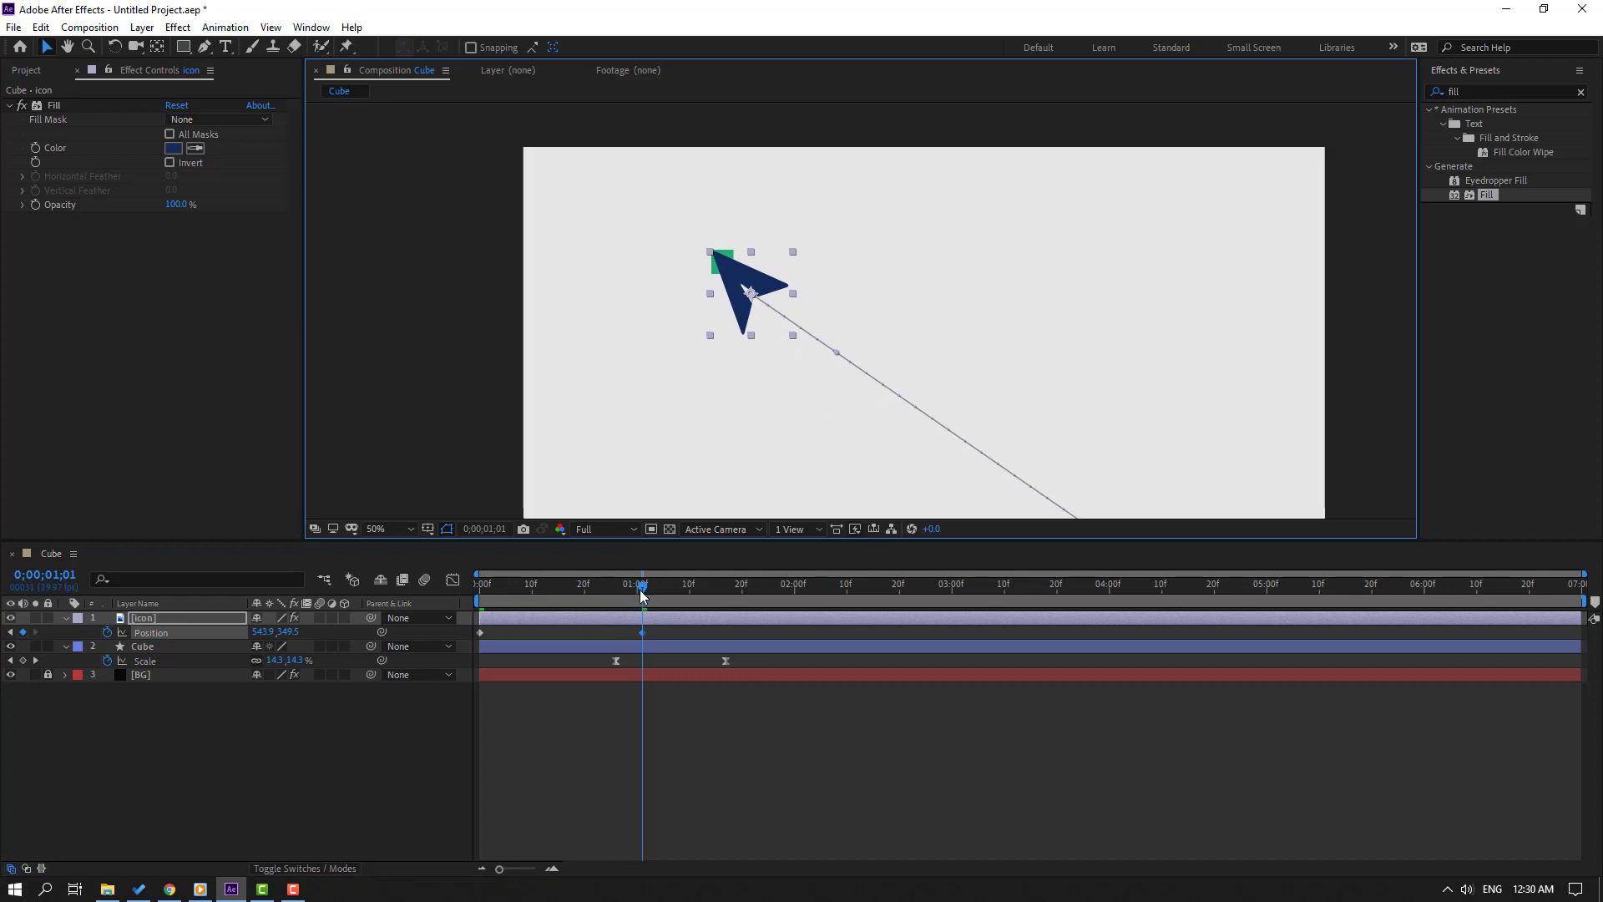
pyautogui.moveTo(643, 590); pyautogui.dragTo(574, 590)
pyautogui.moveTo(642, 633); pyautogui.dragTo(470, 638)
pyautogui.rightClick(481, 633)
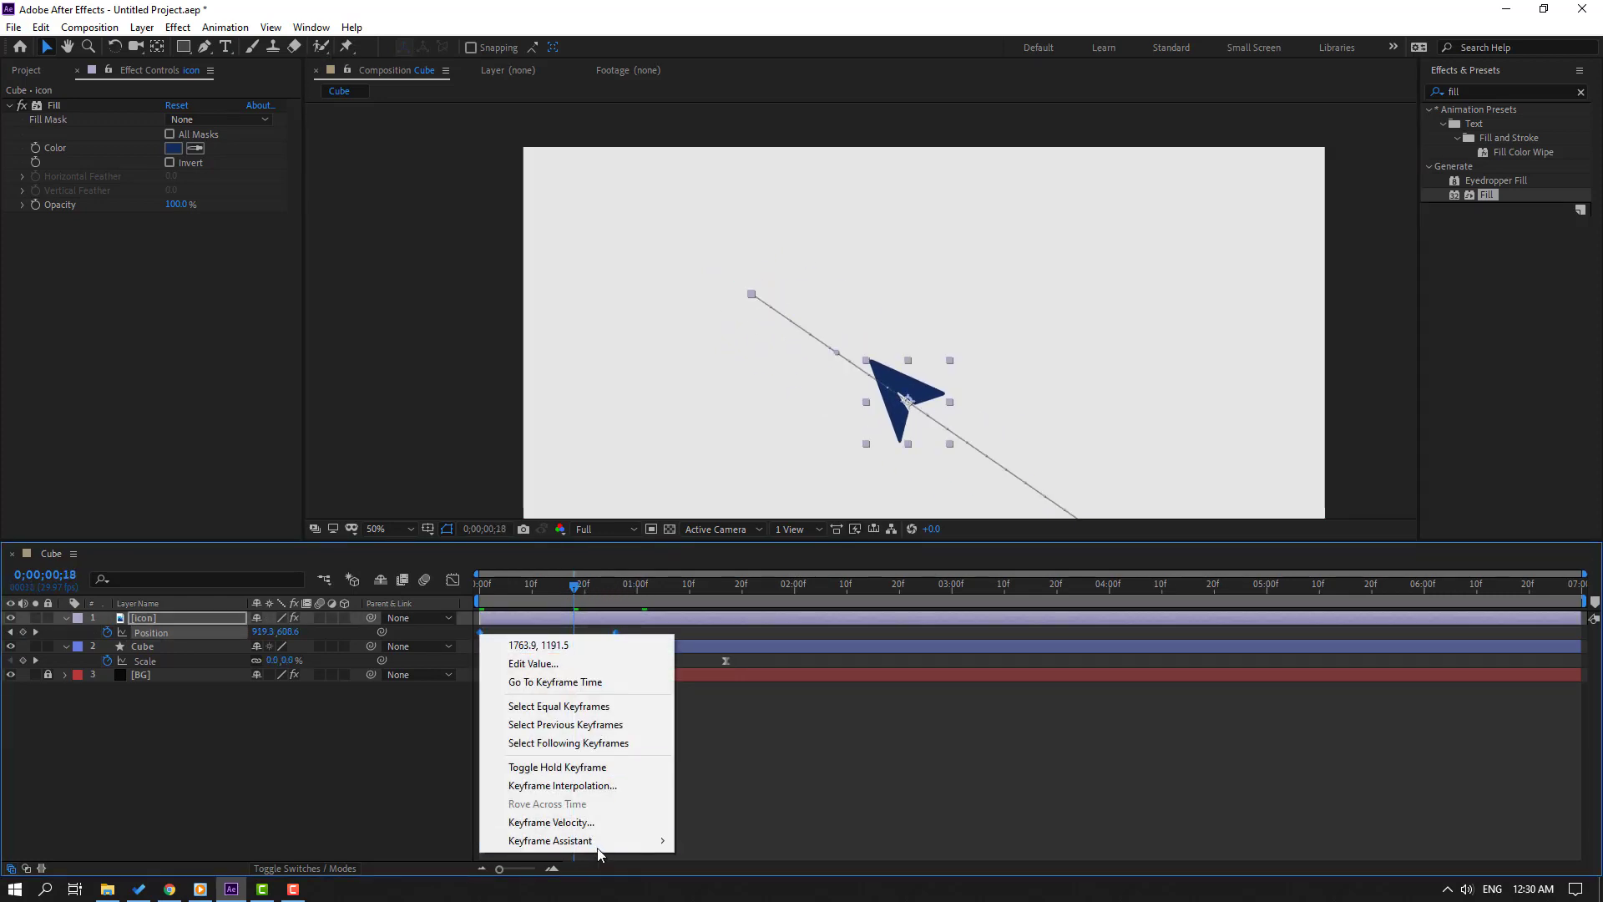
# Apply Easy Ease to the arrow's Position keyframes and preview
pyautogui.moveTo(598, 842)
pyautogui.click(743, 738)
pyautogui.press('space')
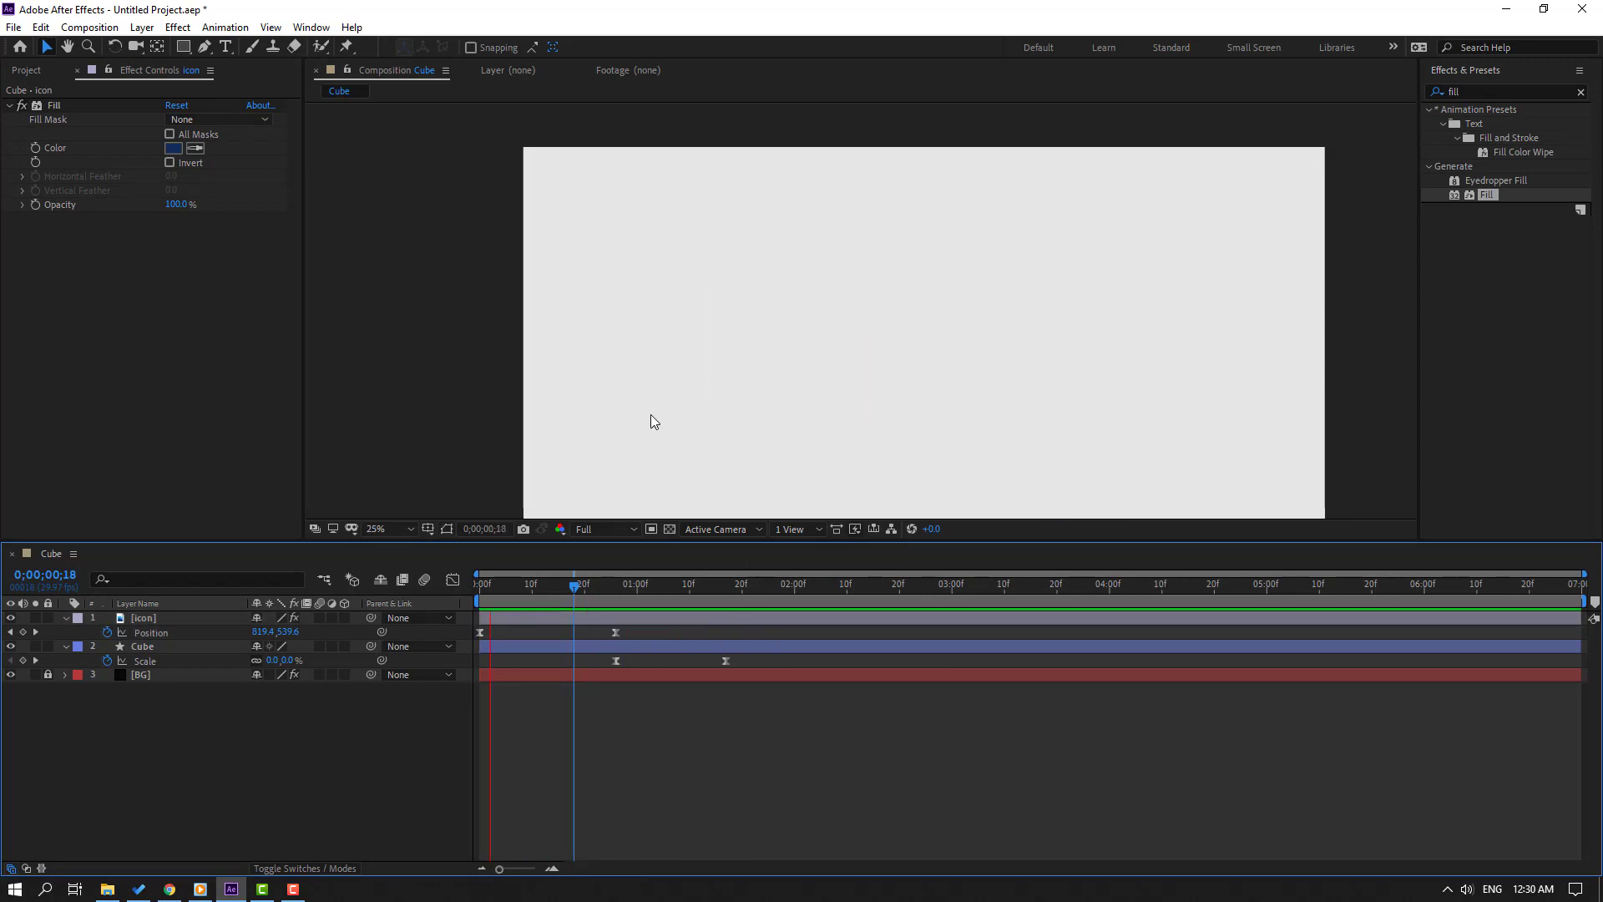
pyautogui.scroll(-2, 649, 418)
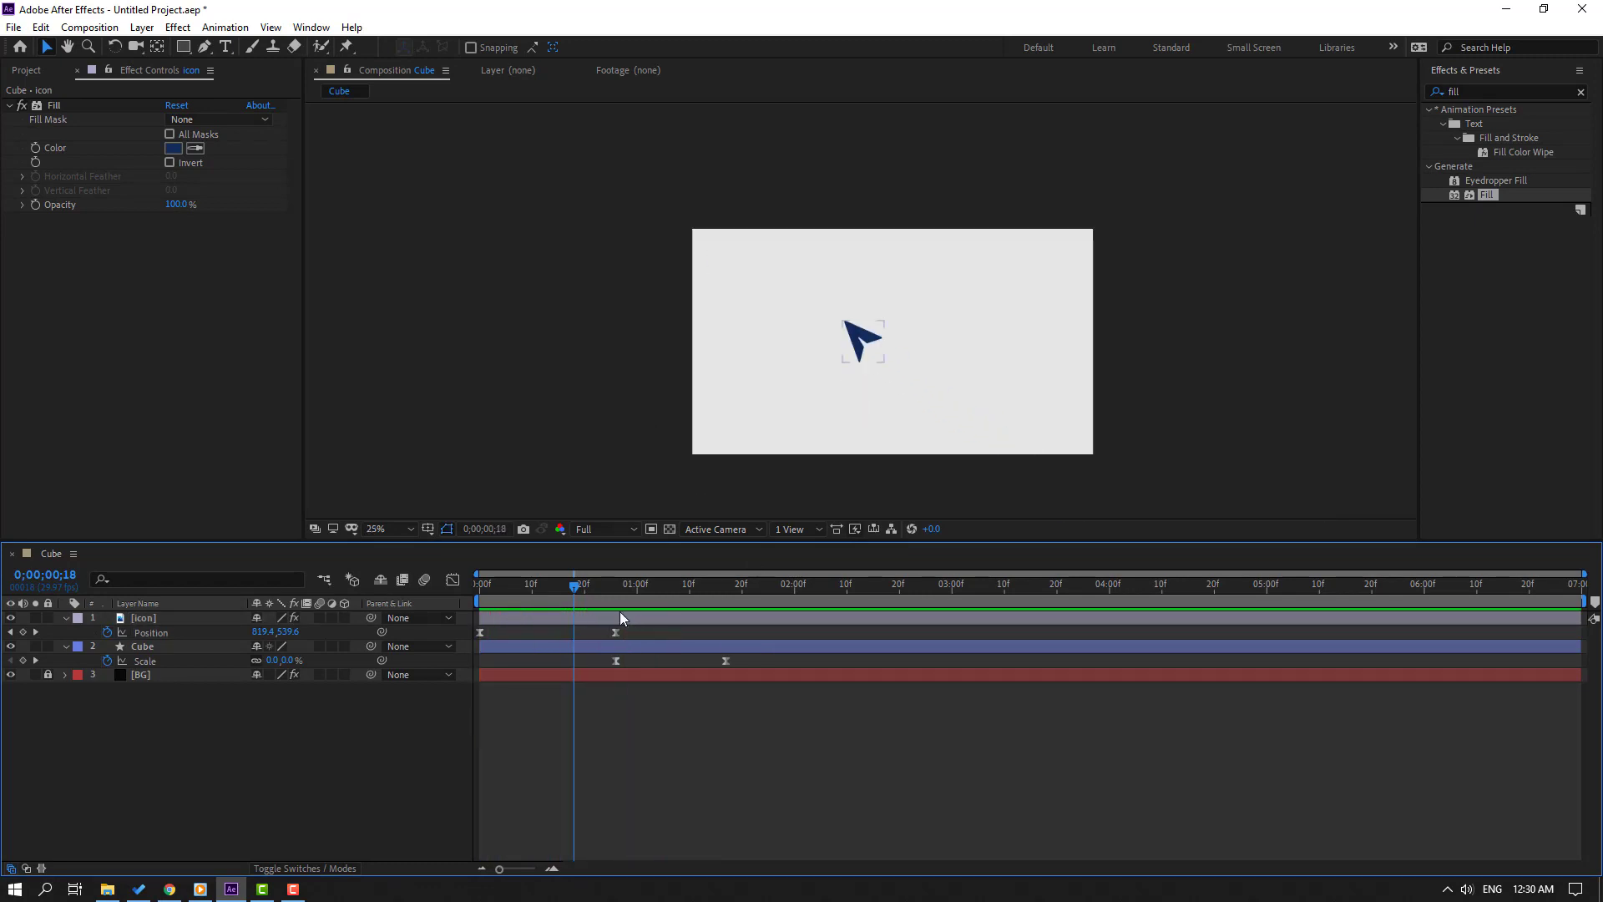
# Reshape the arrow's speed curve in the Graph Editor into a sharp early spike
pyautogui.click(616, 632)
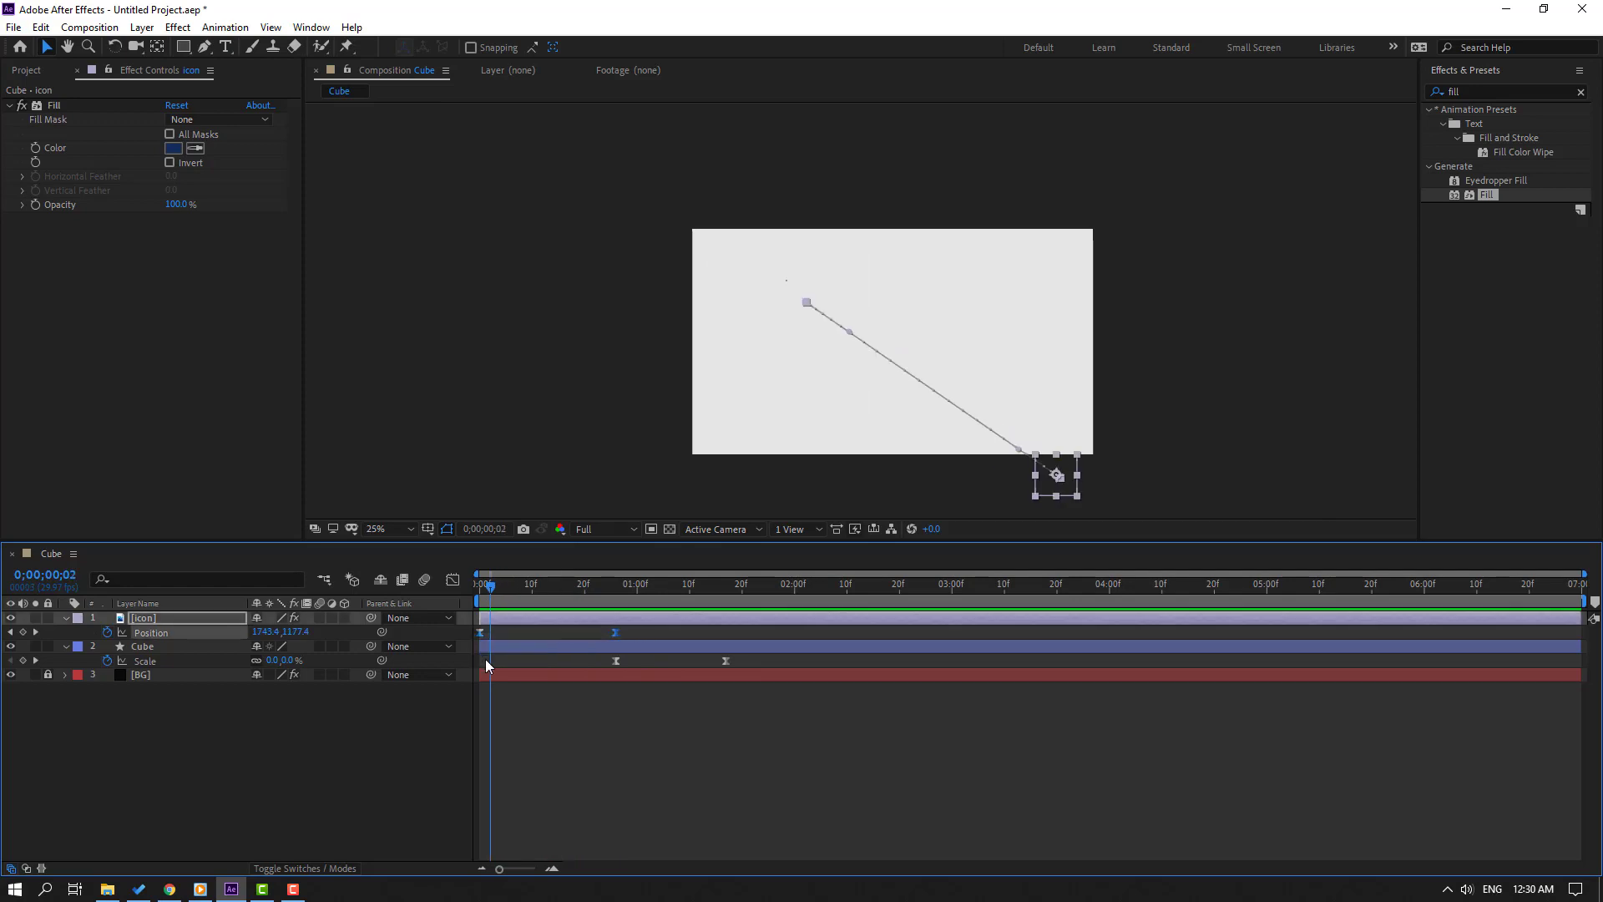
pyautogui.click(453, 580)
pyautogui.moveTo(657, 800); pyautogui.dragTo(554, 807)
pyautogui.press('space')
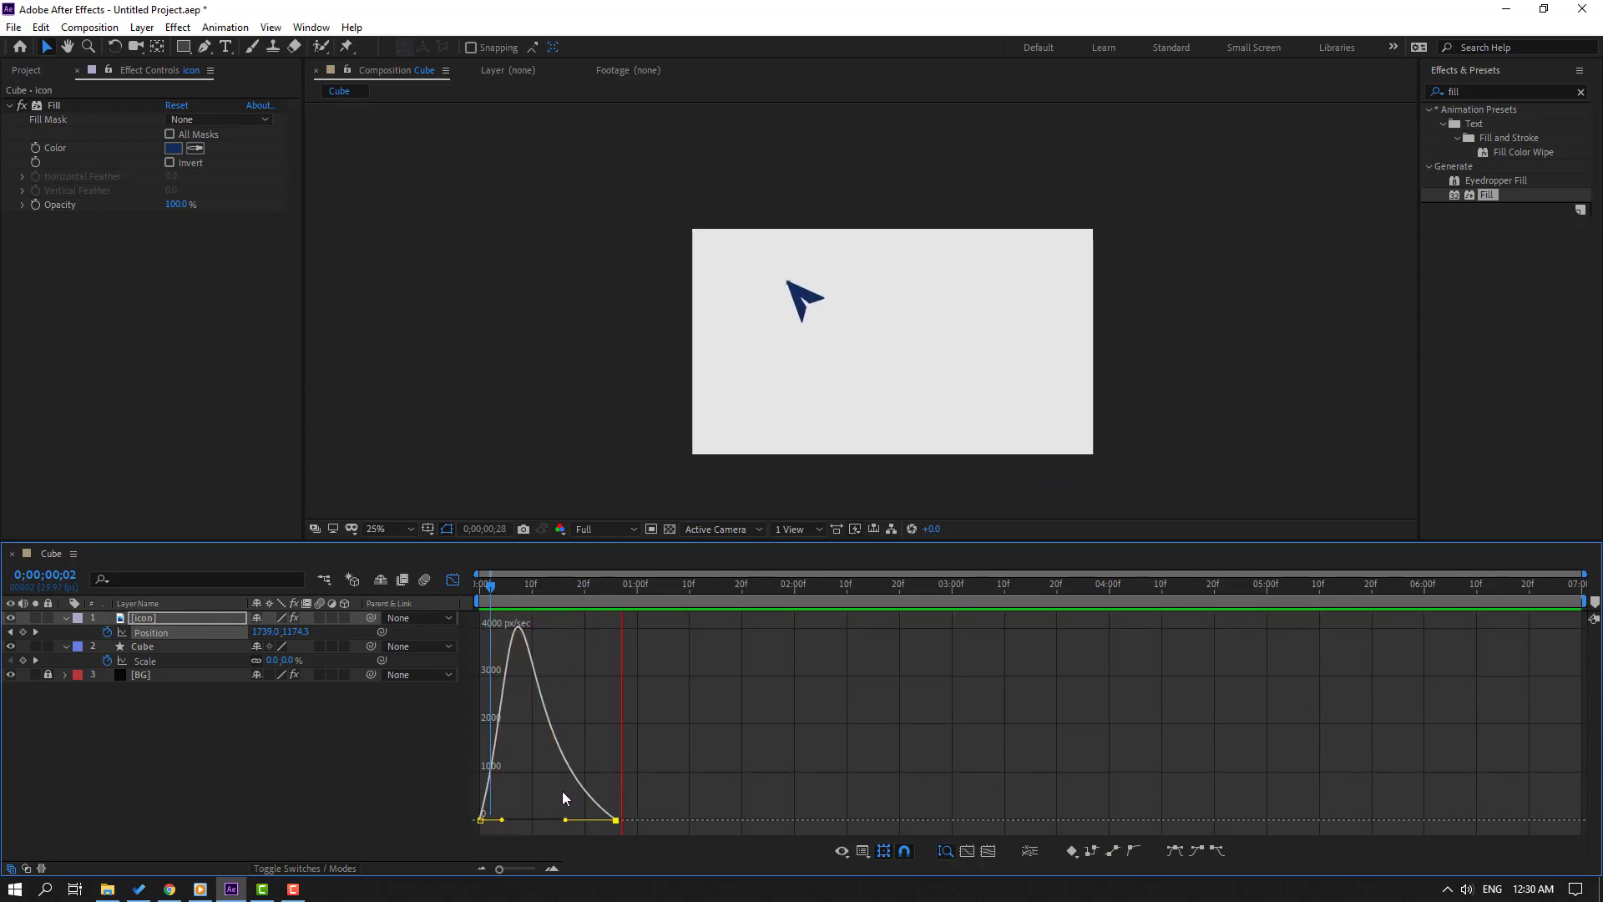
pyautogui.press('space')
pyautogui.click(485, 821)
pyautogui.moveTo(504, 821); pyautogui.dragTo(515, 820)
pyautogui.press('space')
pyautogui.press('space')
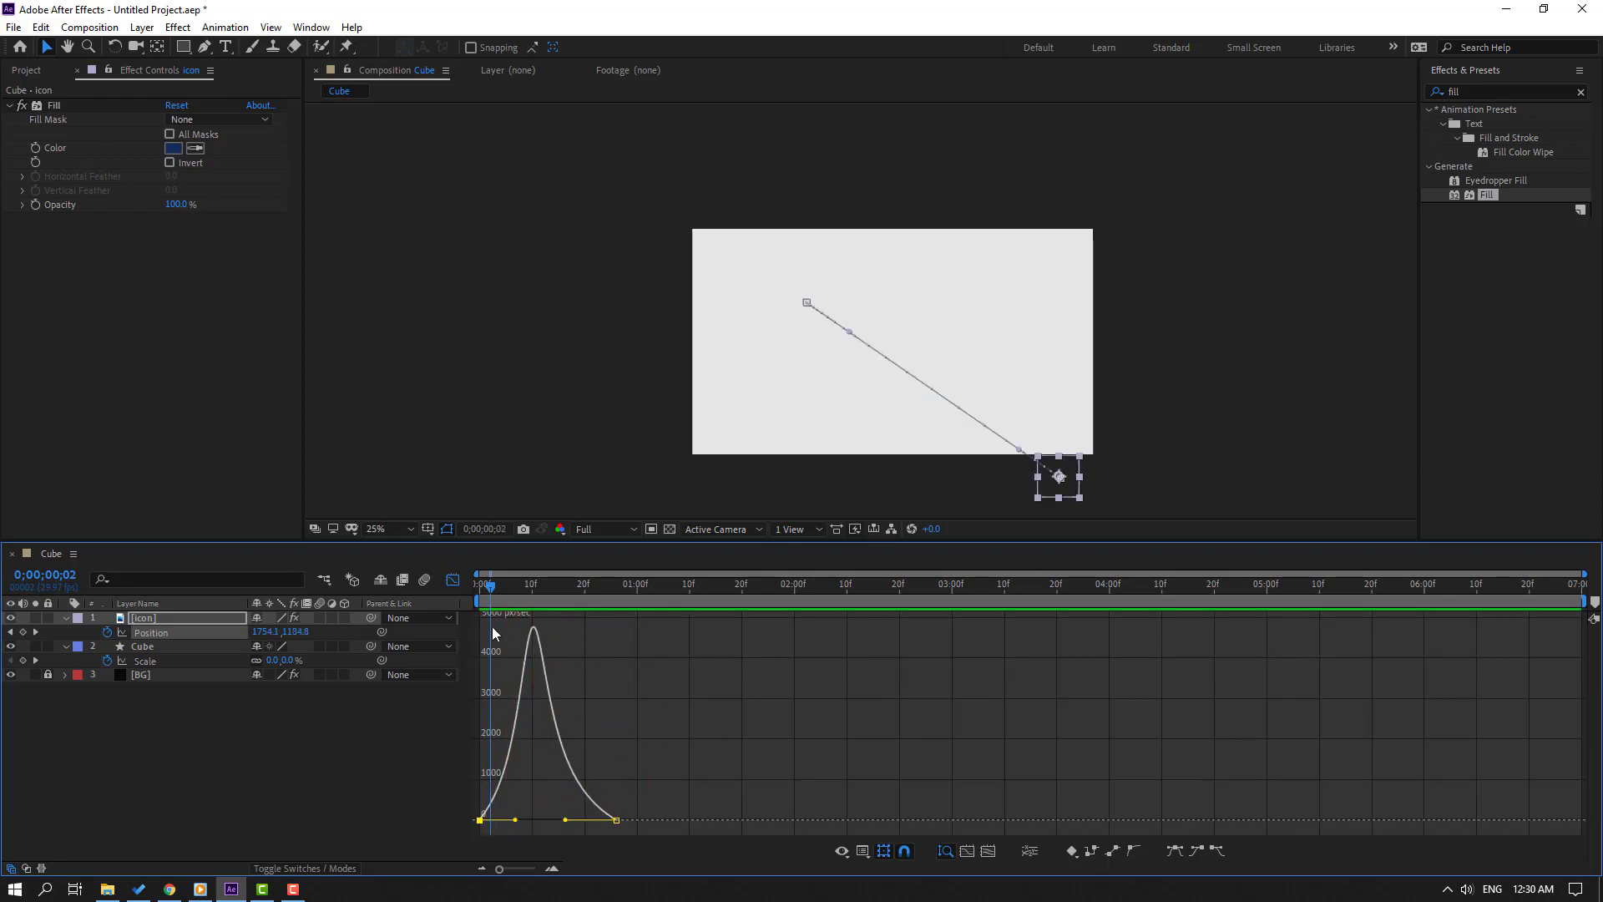
pyautogui.hotkey('shift', 'F3')
# Shift the arrow and Cube keyframes later in time and preview
pyautogui.moveTo(743, 628); pyautogui.dragTo(607, 665)
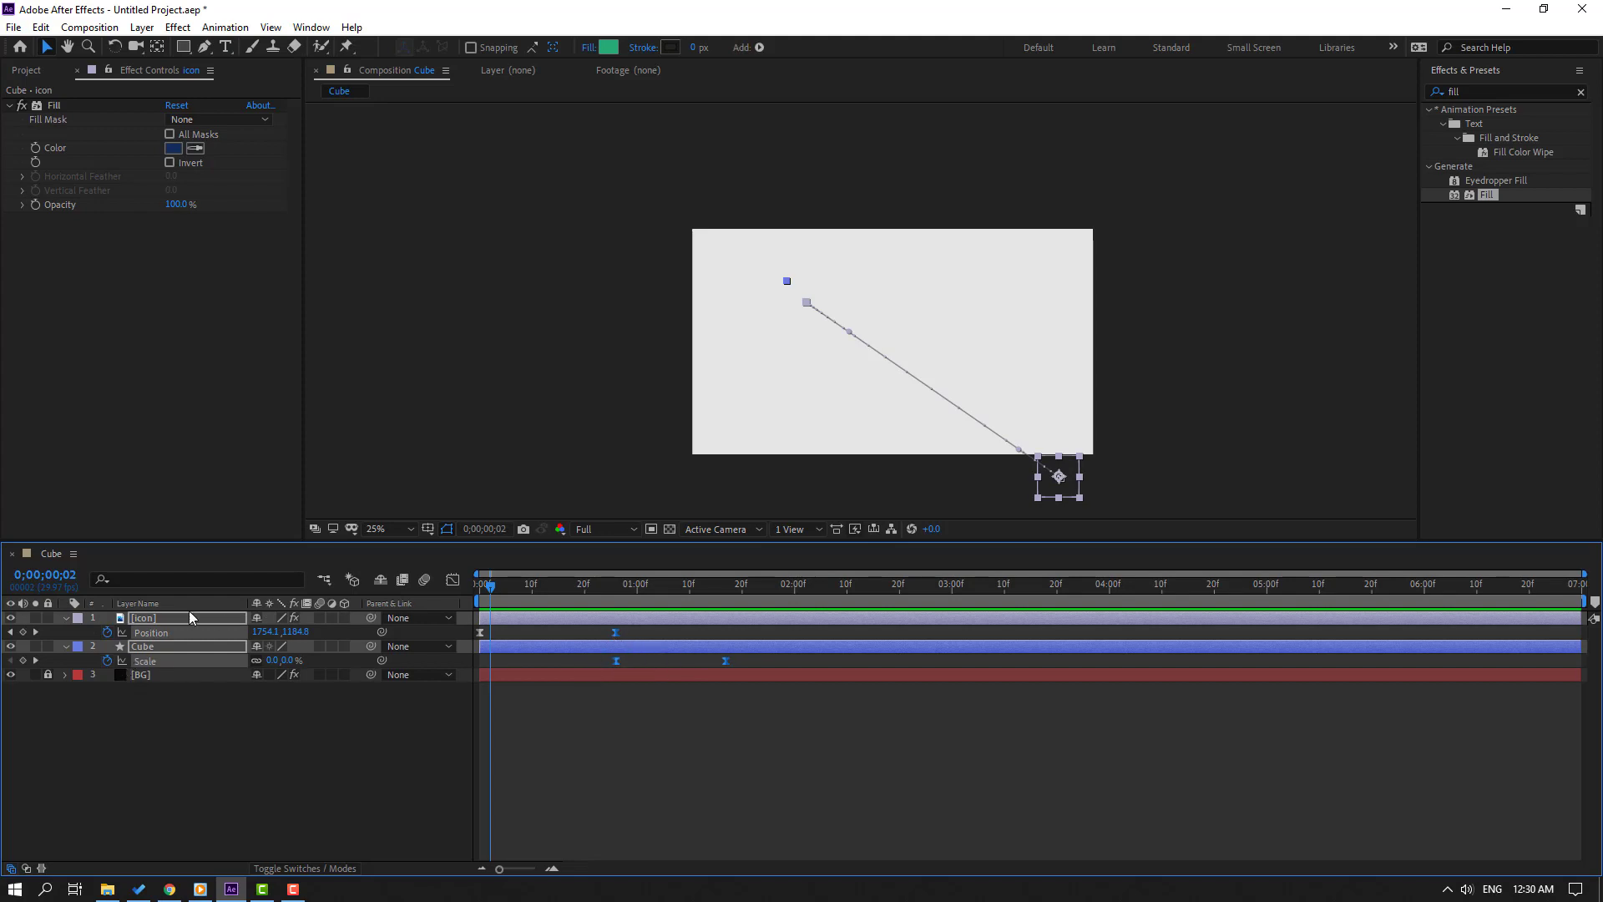
pyautogui.moveTo(619, 634); pyautogui.dragTo(679, 641)
pyautogui.press('space')
# Add a middle Position keyframe at 0;00;00;17 (938.4, 802.1) and adjust the path's curve
pyautogui.moveTo(509, 602); pyautogui.dragTo(568, 595)
pyautogui.click(558, 631)
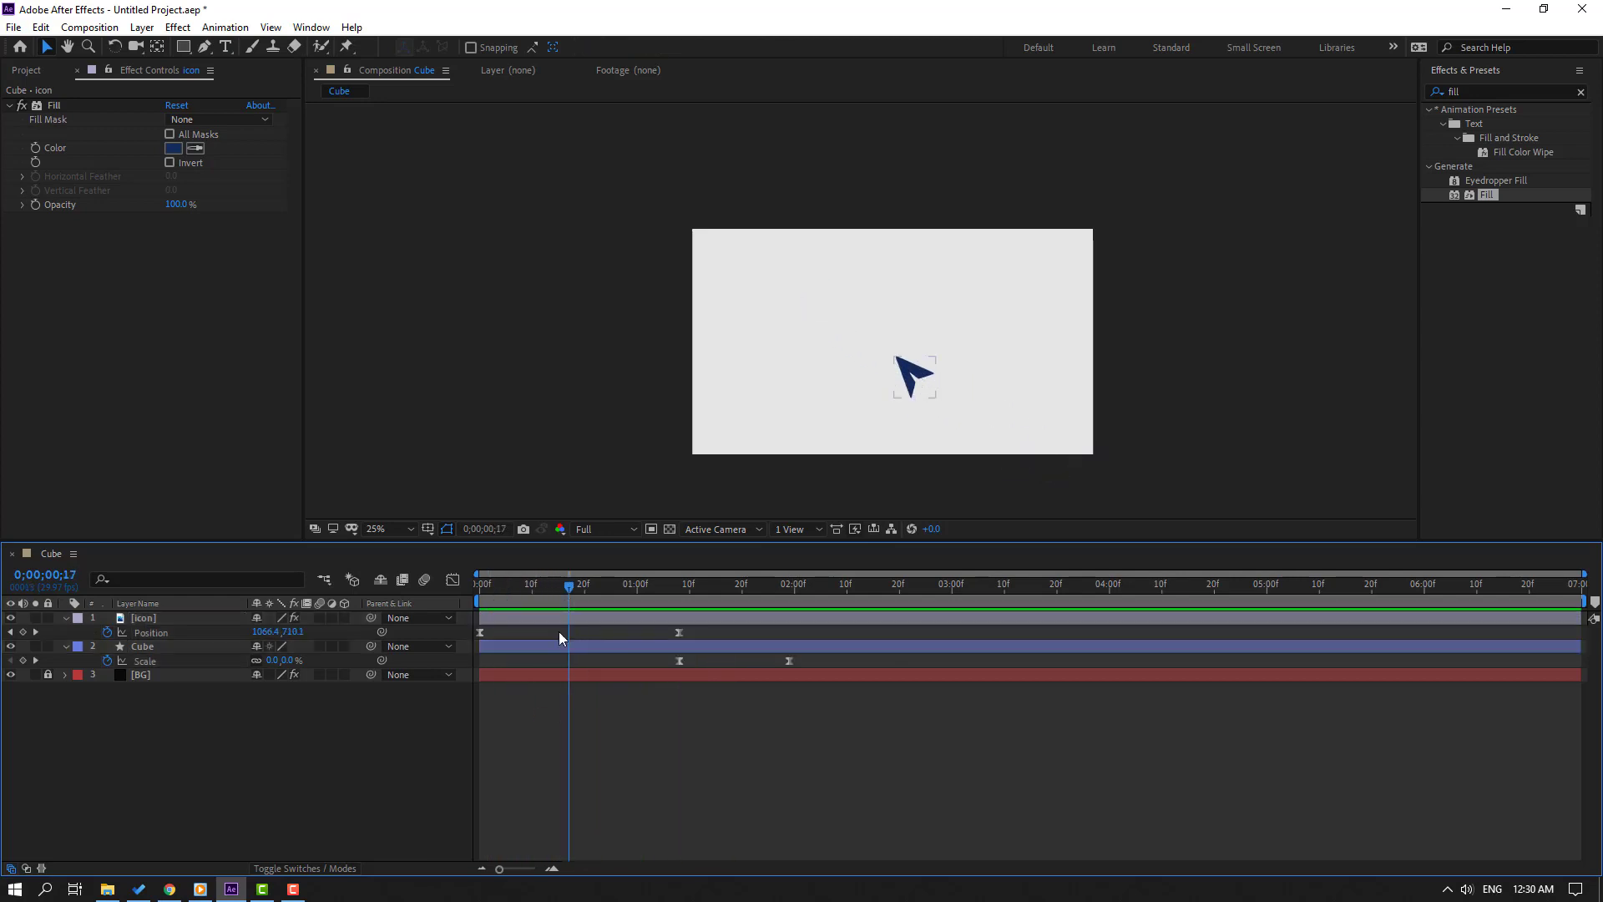
pyautogui.click(140, 633)
pyautogui.moveTo(912, 386); pyautogui.dragTo(885, 405)
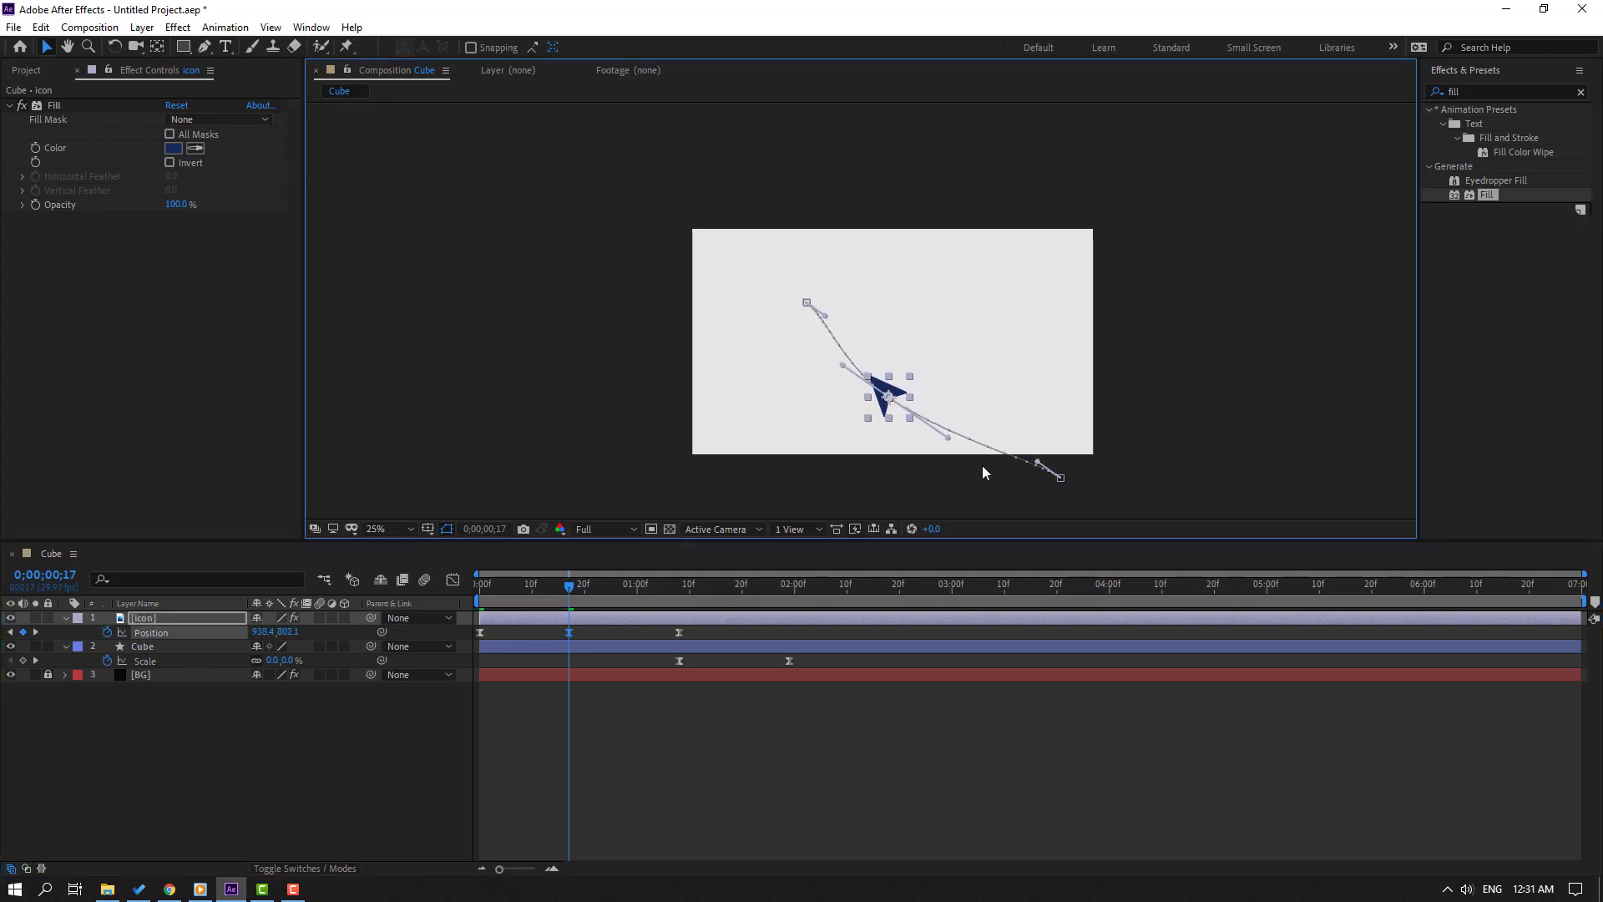
pyautogui.moveTo(1040, 463); pyautogui.dragTo(1032, 475)
pyautogui.press('space')
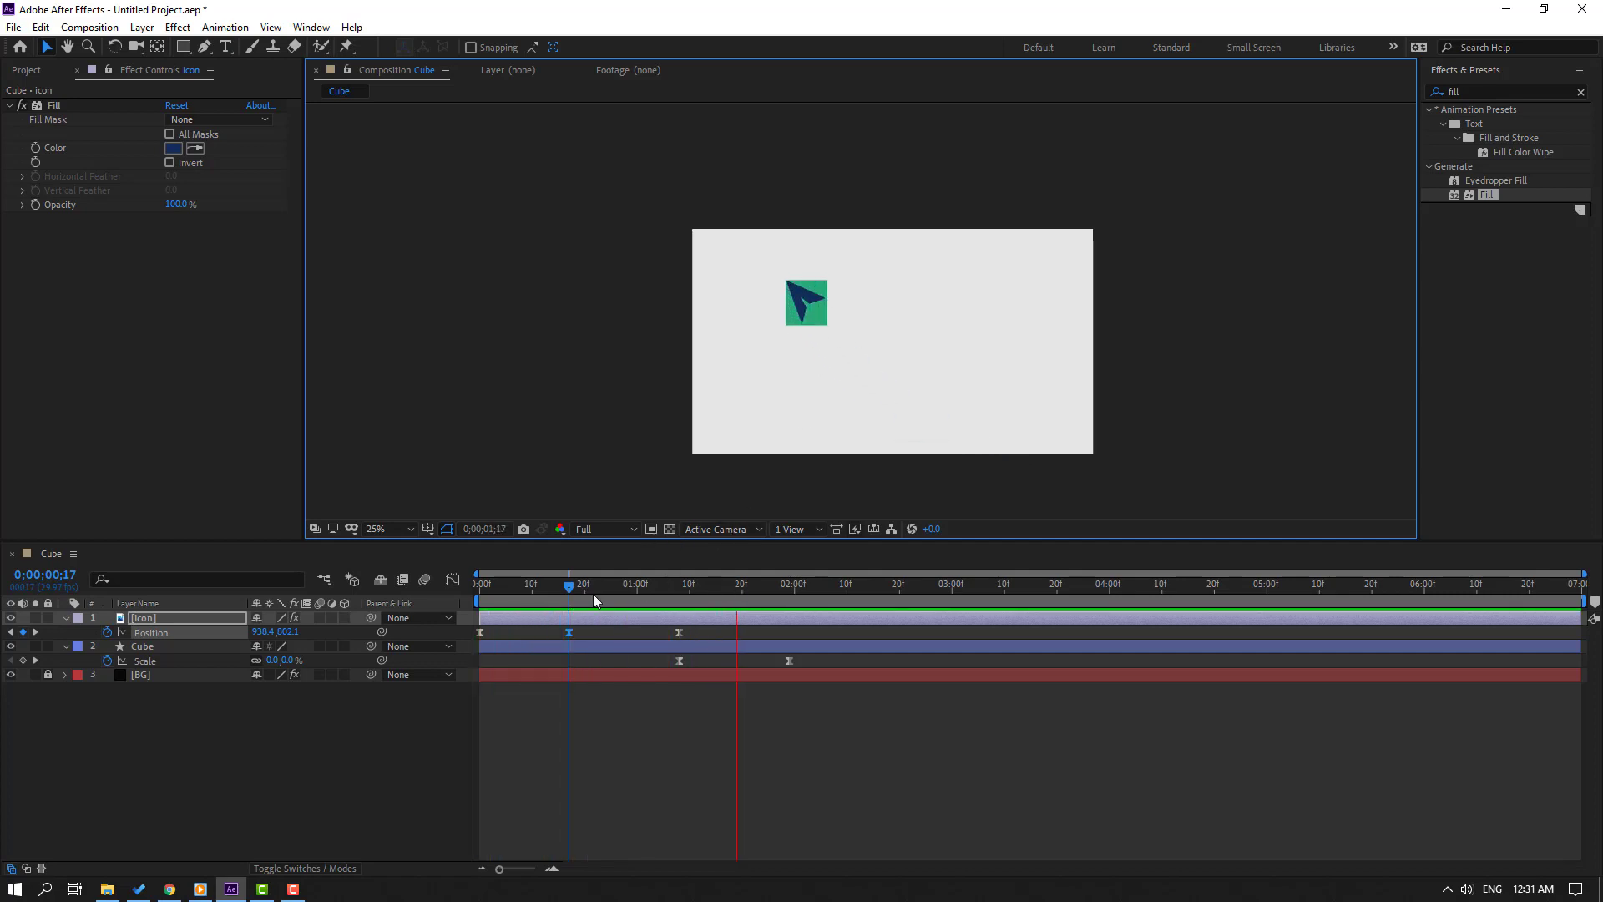
pyautogui.press('space')
pyautogui.hotkey('shift', 'r')
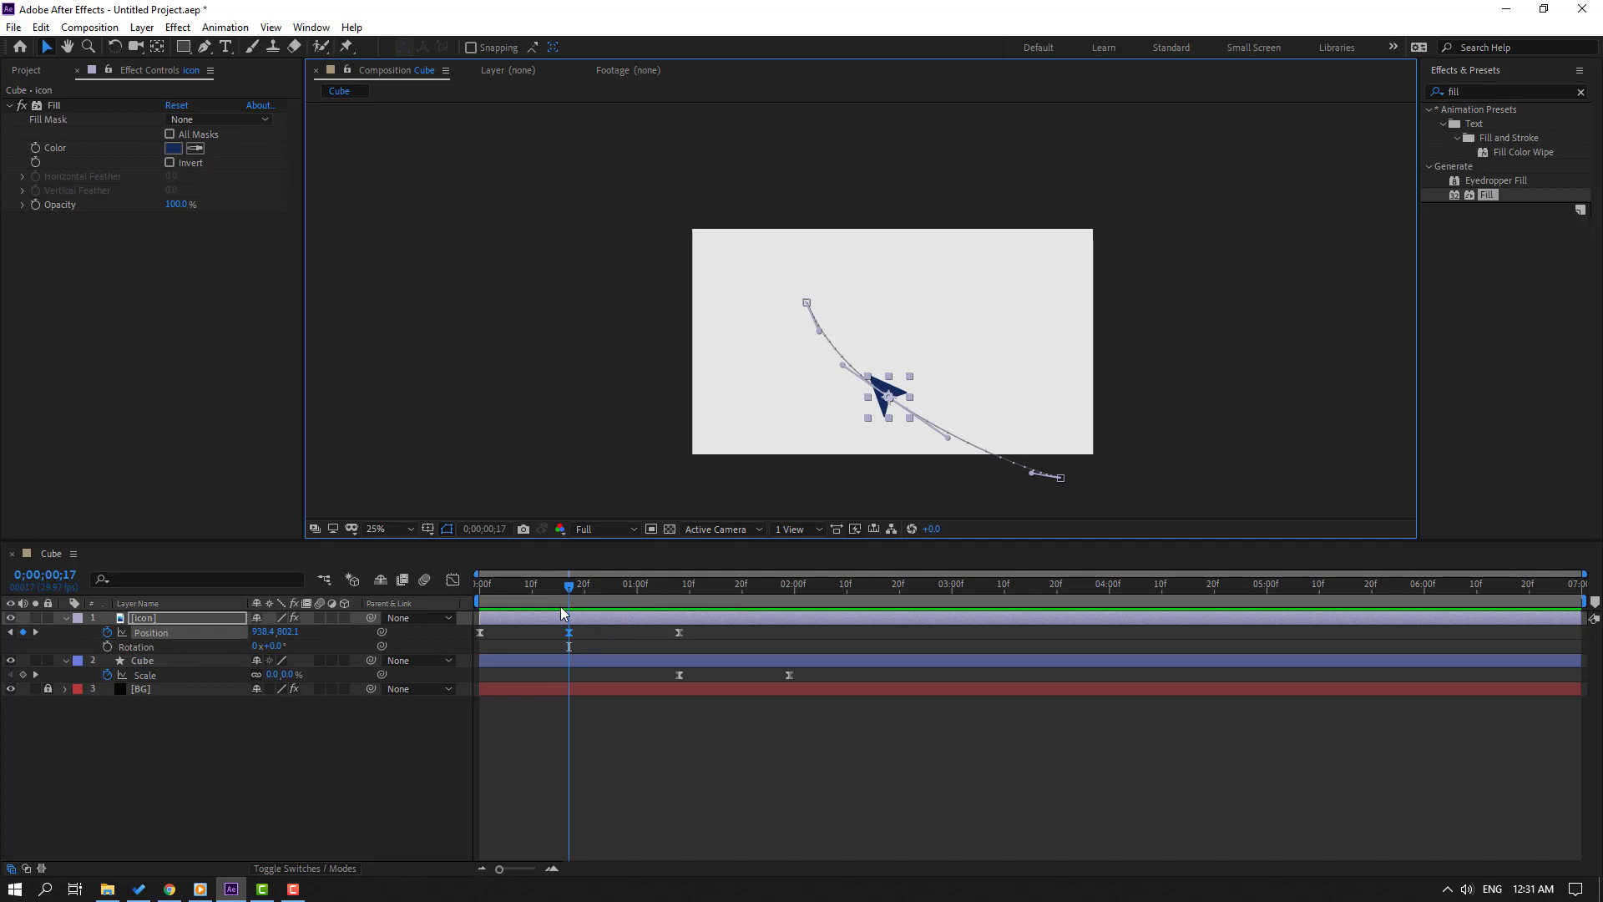
# Keyframe the arrow's Rotation from about +1° at the start through -33° to -25°
pyautogui.click(108, 647)
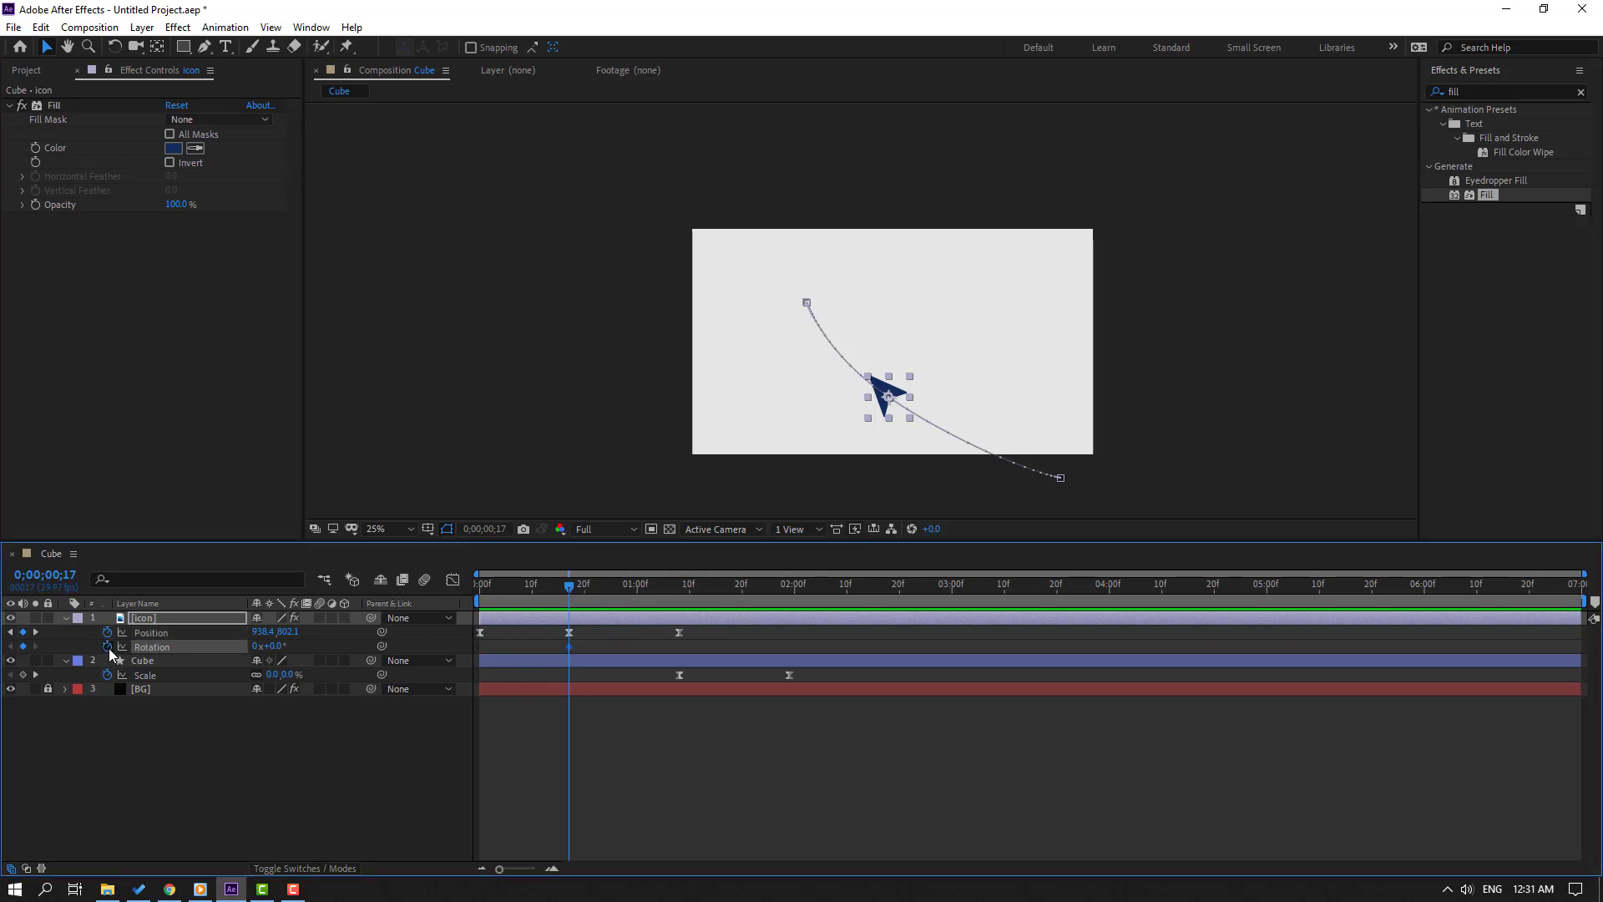
pyautogui.moveTo(276, 649); pyautogui.dragTo(264, 646)
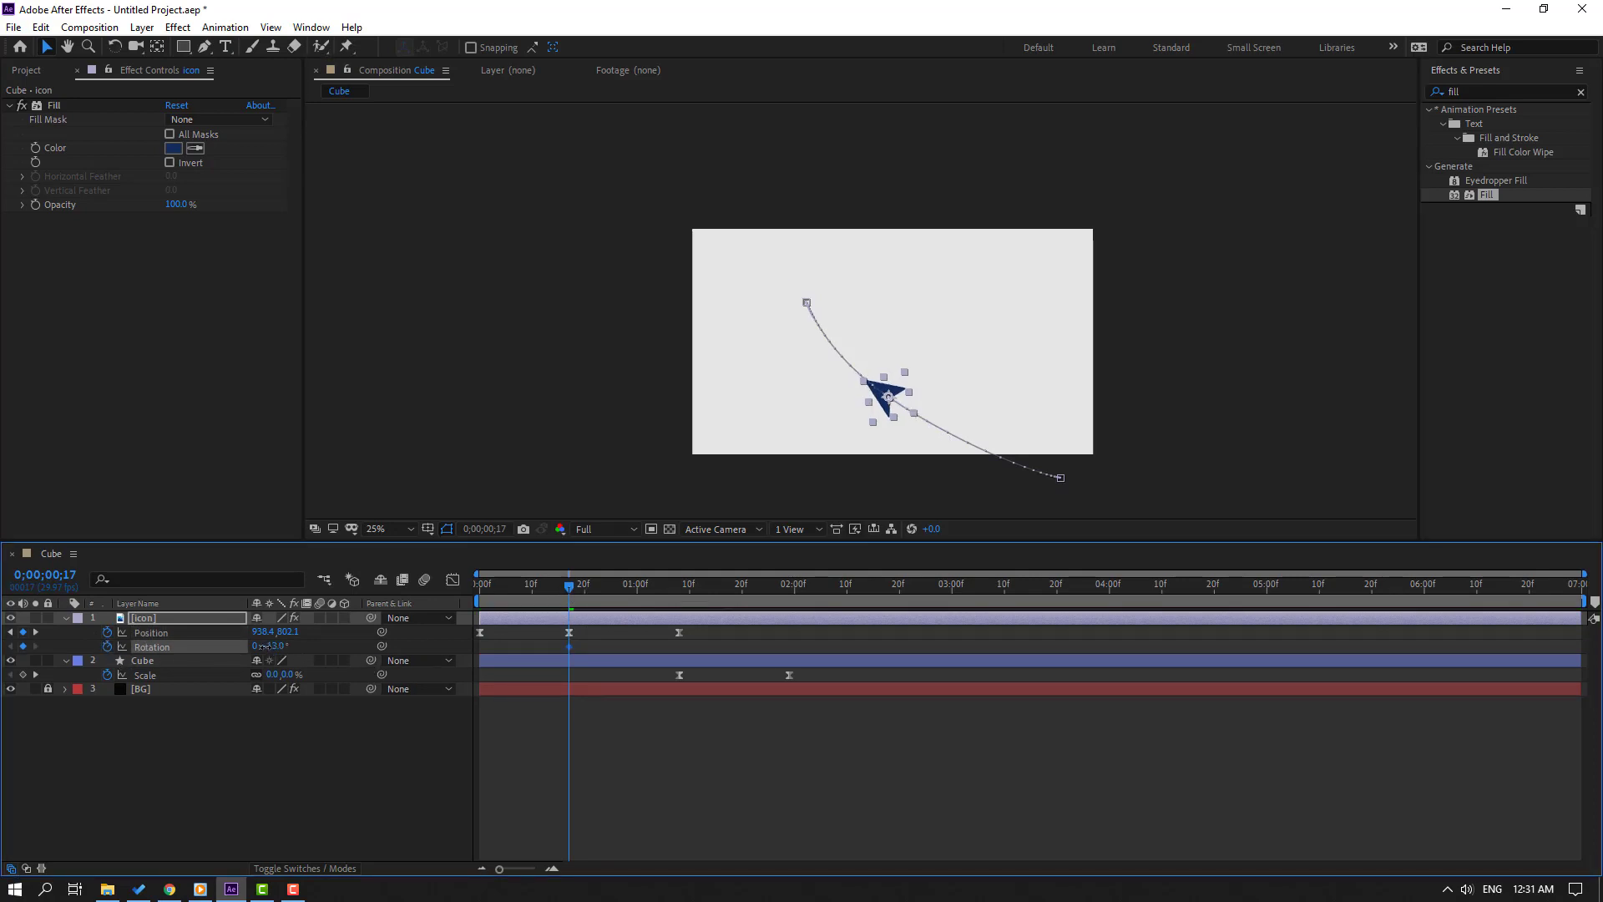
pyautogui.moveTo(569, 589); pyautogui.dragTo(679, 601)
pyautogui.moveTo(276, 646); pyautogui.dragTo(269, 645)
pyautogui.moveTo(679, 592); pyautogui.dragTo(548, 593)
pyautogui.moveTo(272, 647); pyautogui.dragTo(284, 647)
pyautogui.moveTo(549, 646); pyautogui.dragTo(476, 647)
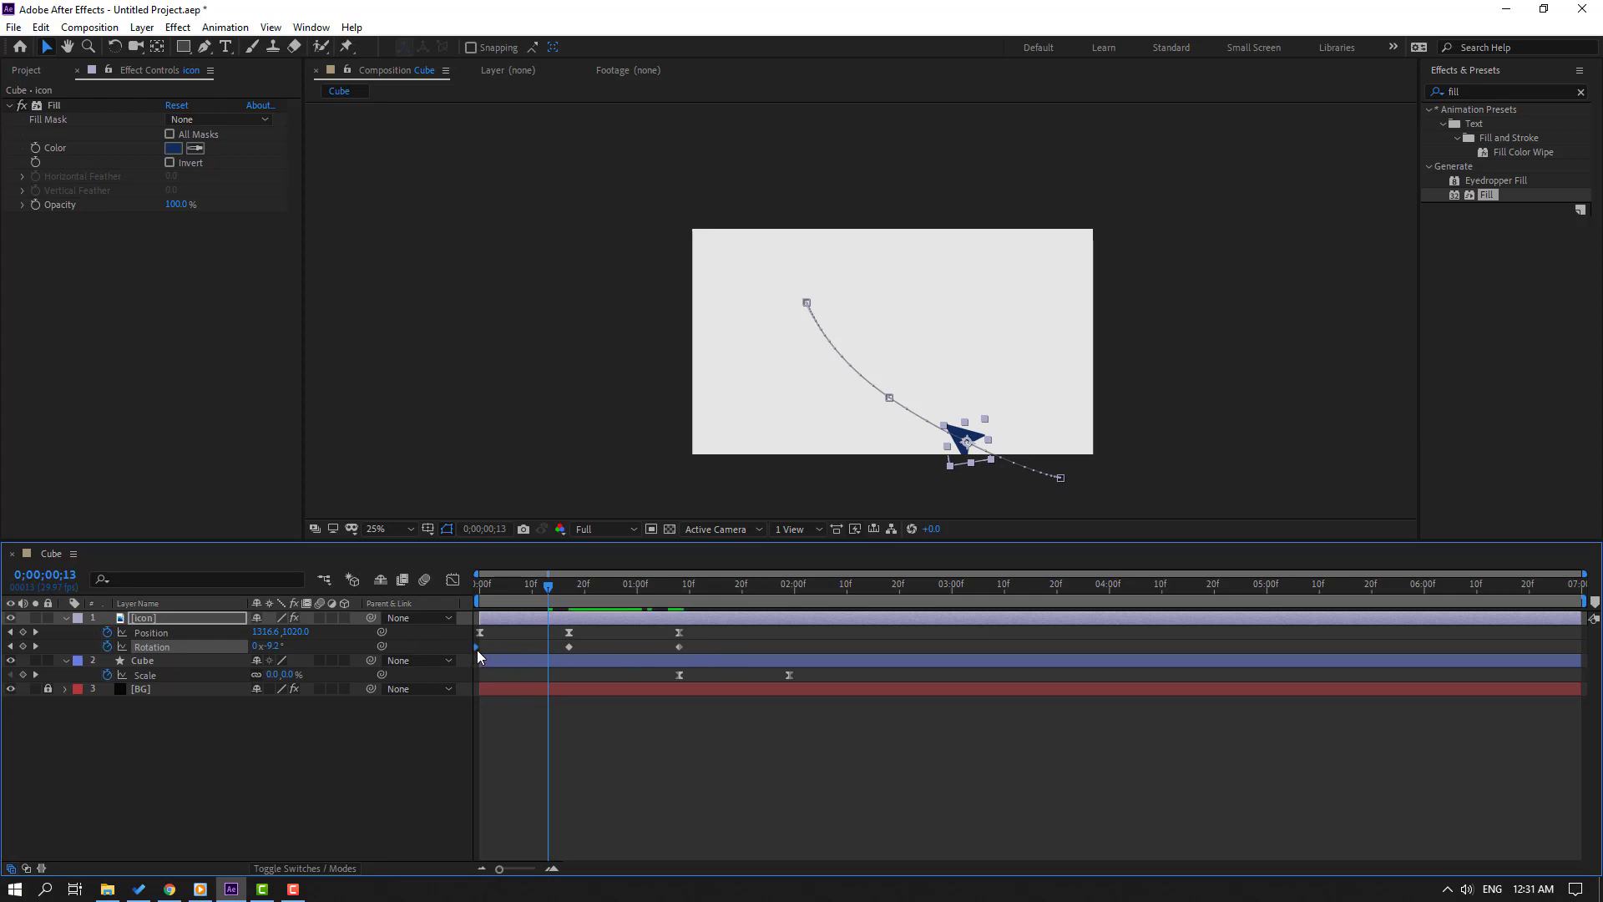
# Apply Easy Ease to the Rotation keyframes and preview up to 0;00;01;08
pyautogui.rightClick(480, 648)
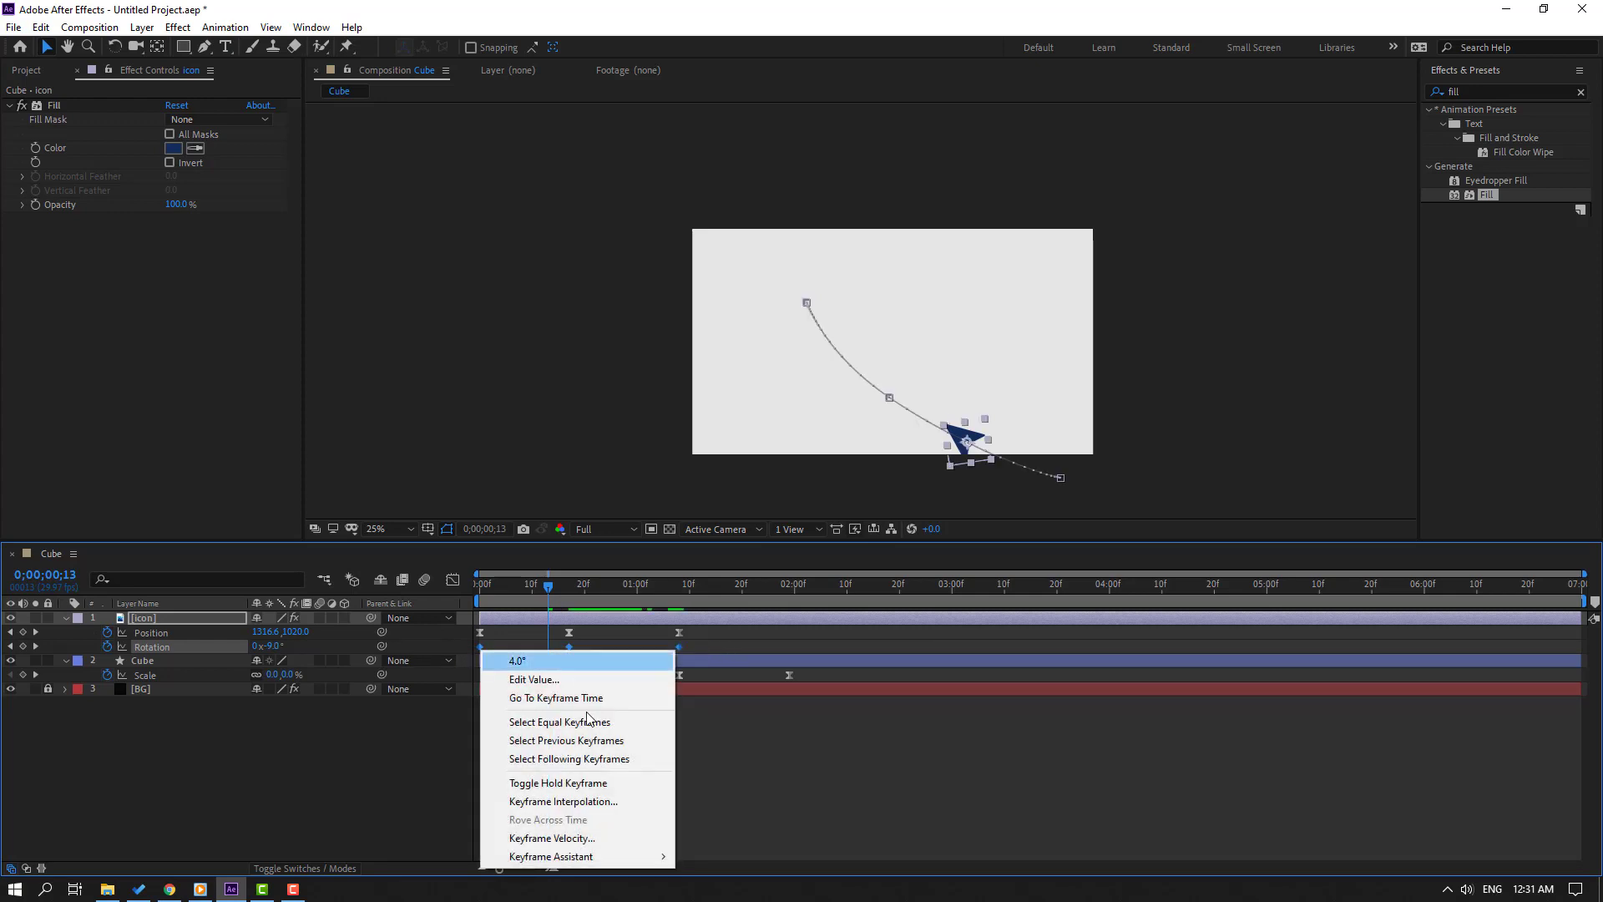
pyautogui.moveTo(589, 858)
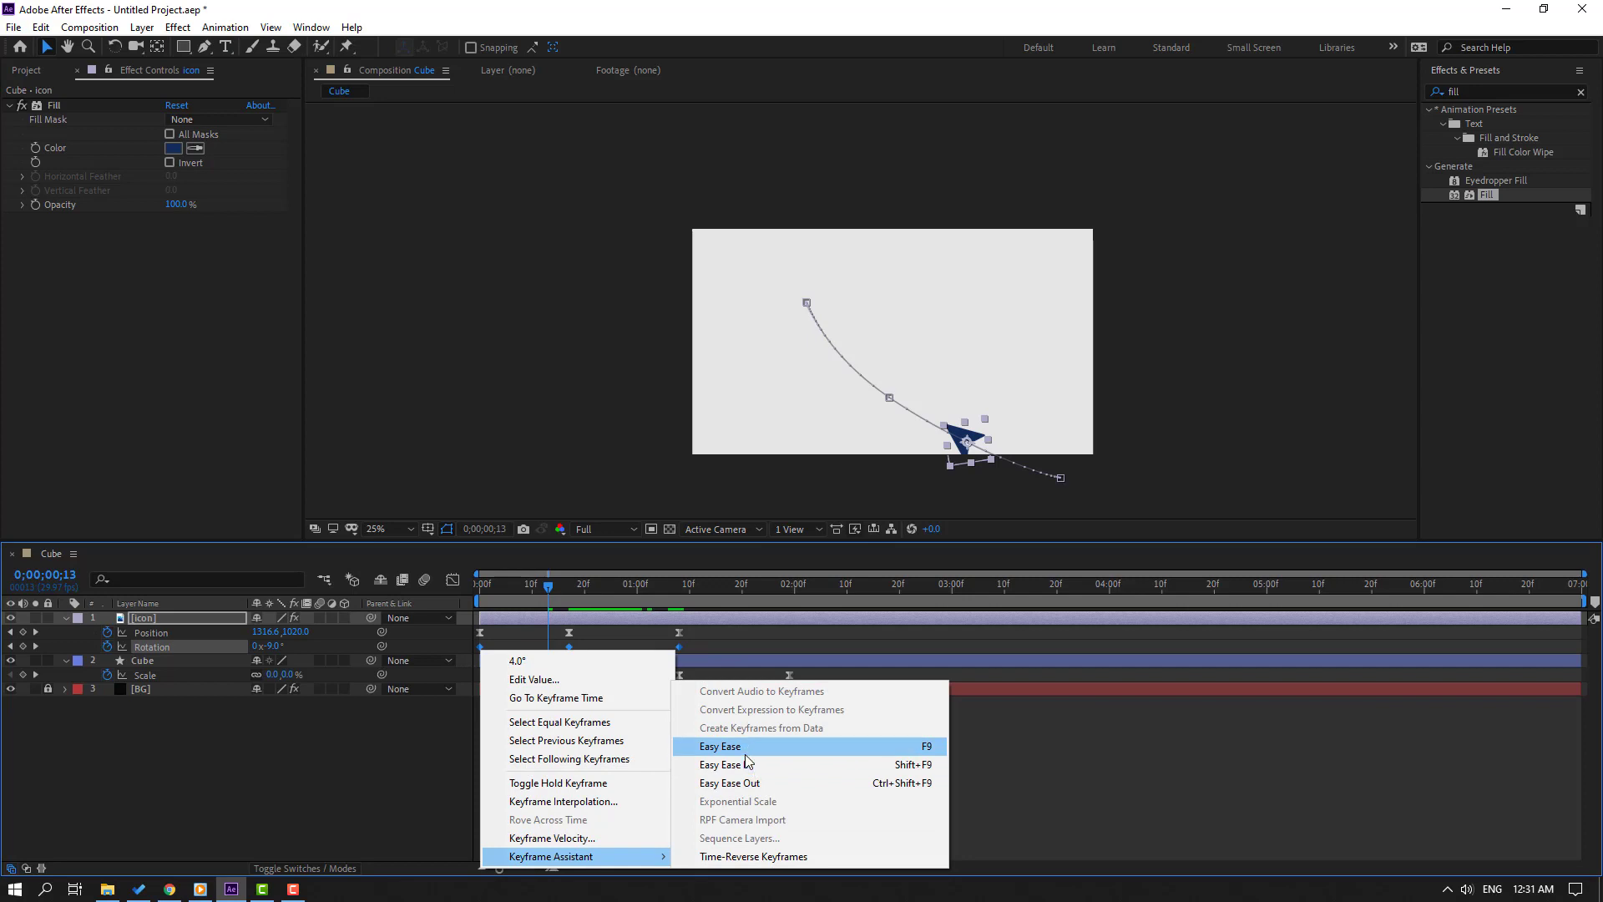
pyautogui.click(752, 746)
pyautogui.press('space')
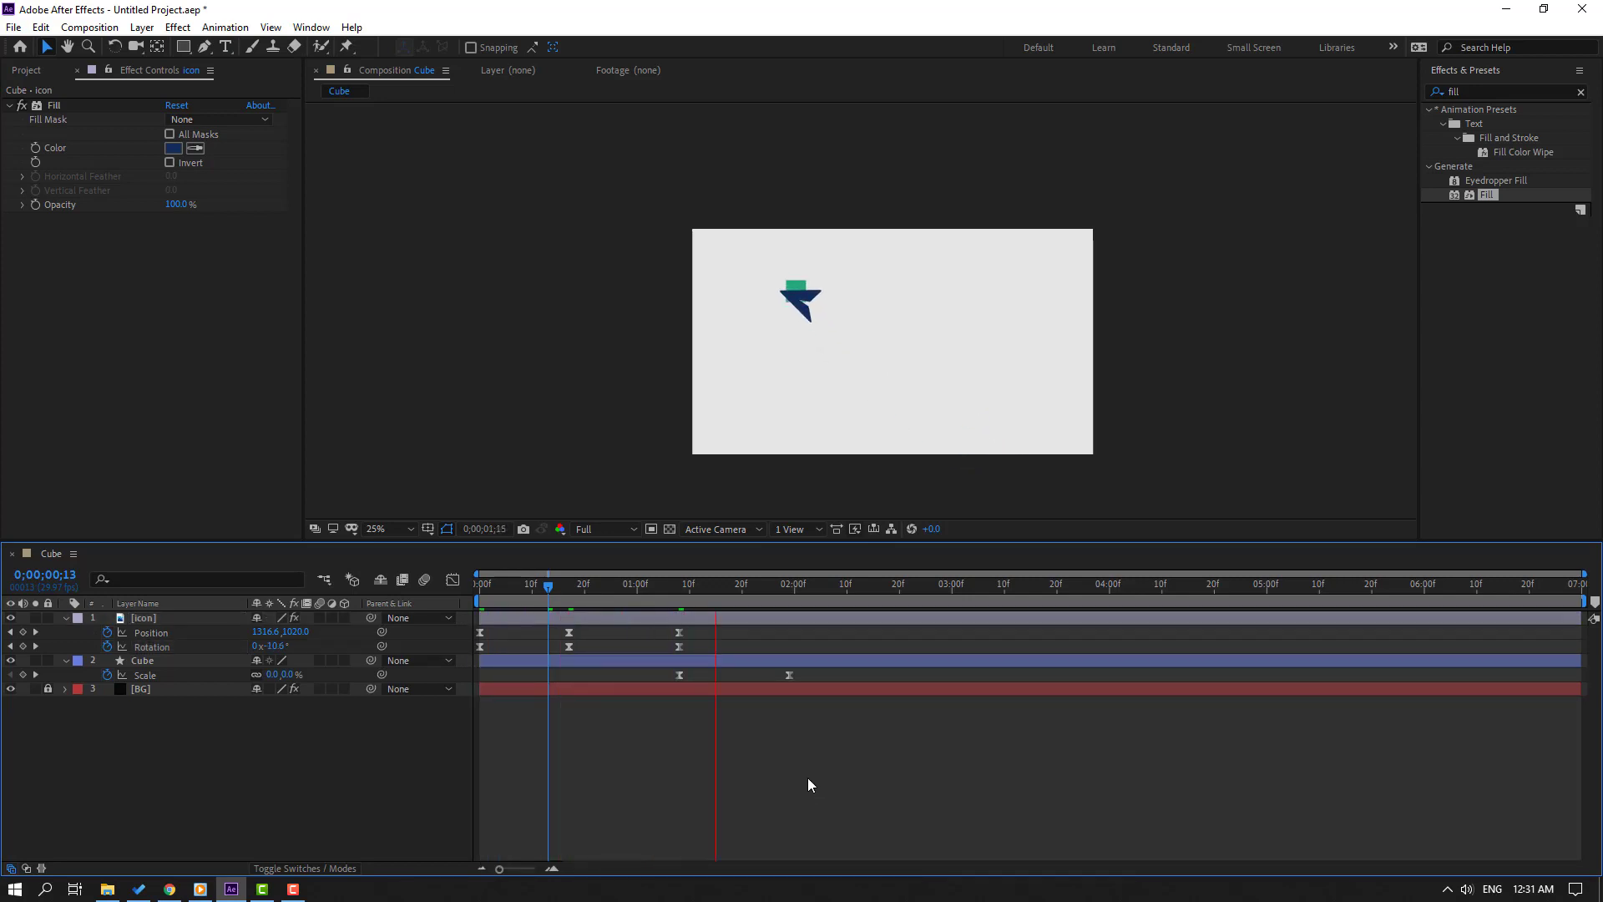
pyautogui.click(679, 585)
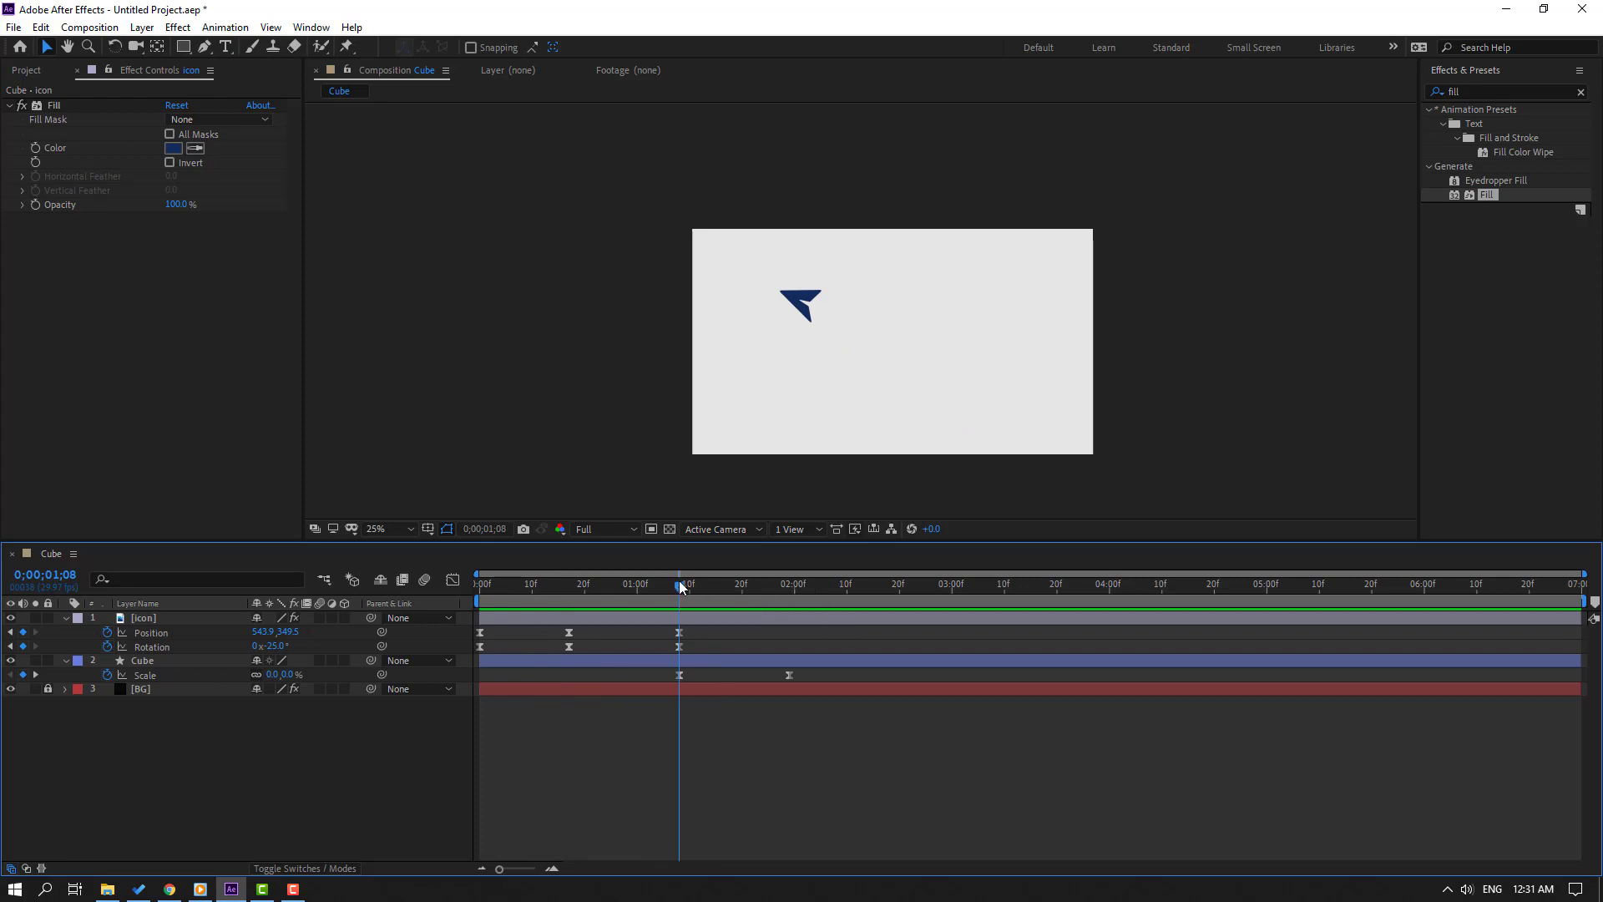
# Nudge the arrow's Position keyframe at 1;10 slightly up and right
pyautogui.press('pagedown')
pyautogui.press('pagedown')
pyautogui.scroll(4, 746, 299)
pyautogui.moveTo(745, 298); pyautogui.dragTo(823, 378)
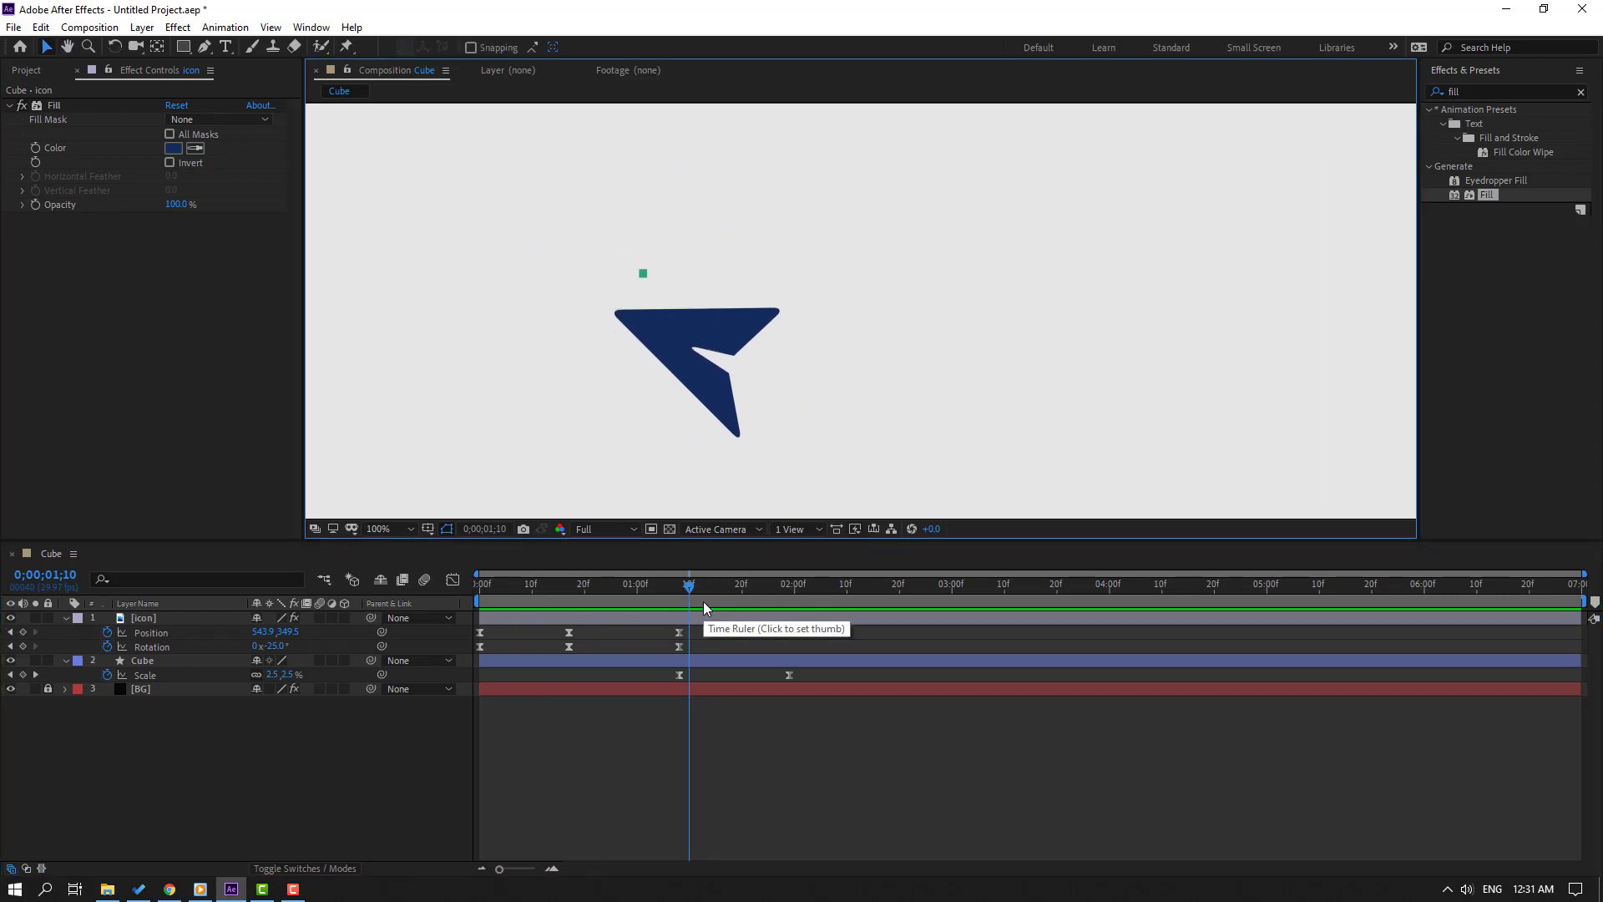
pyautogui.click(688, 663)
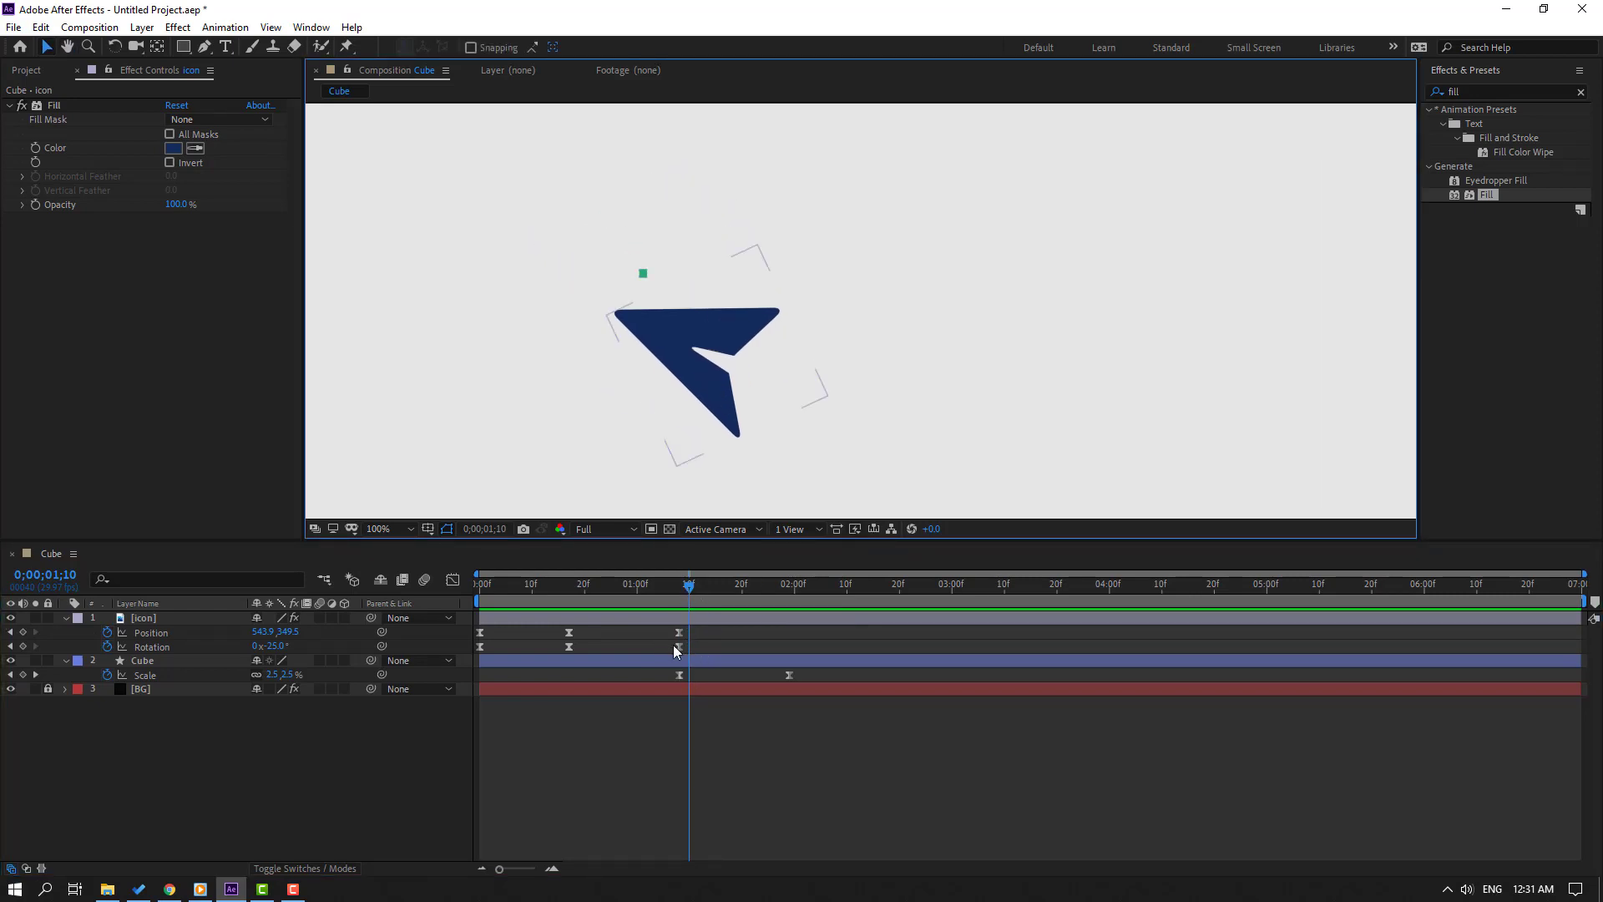
pyautogui.click(681, 633)
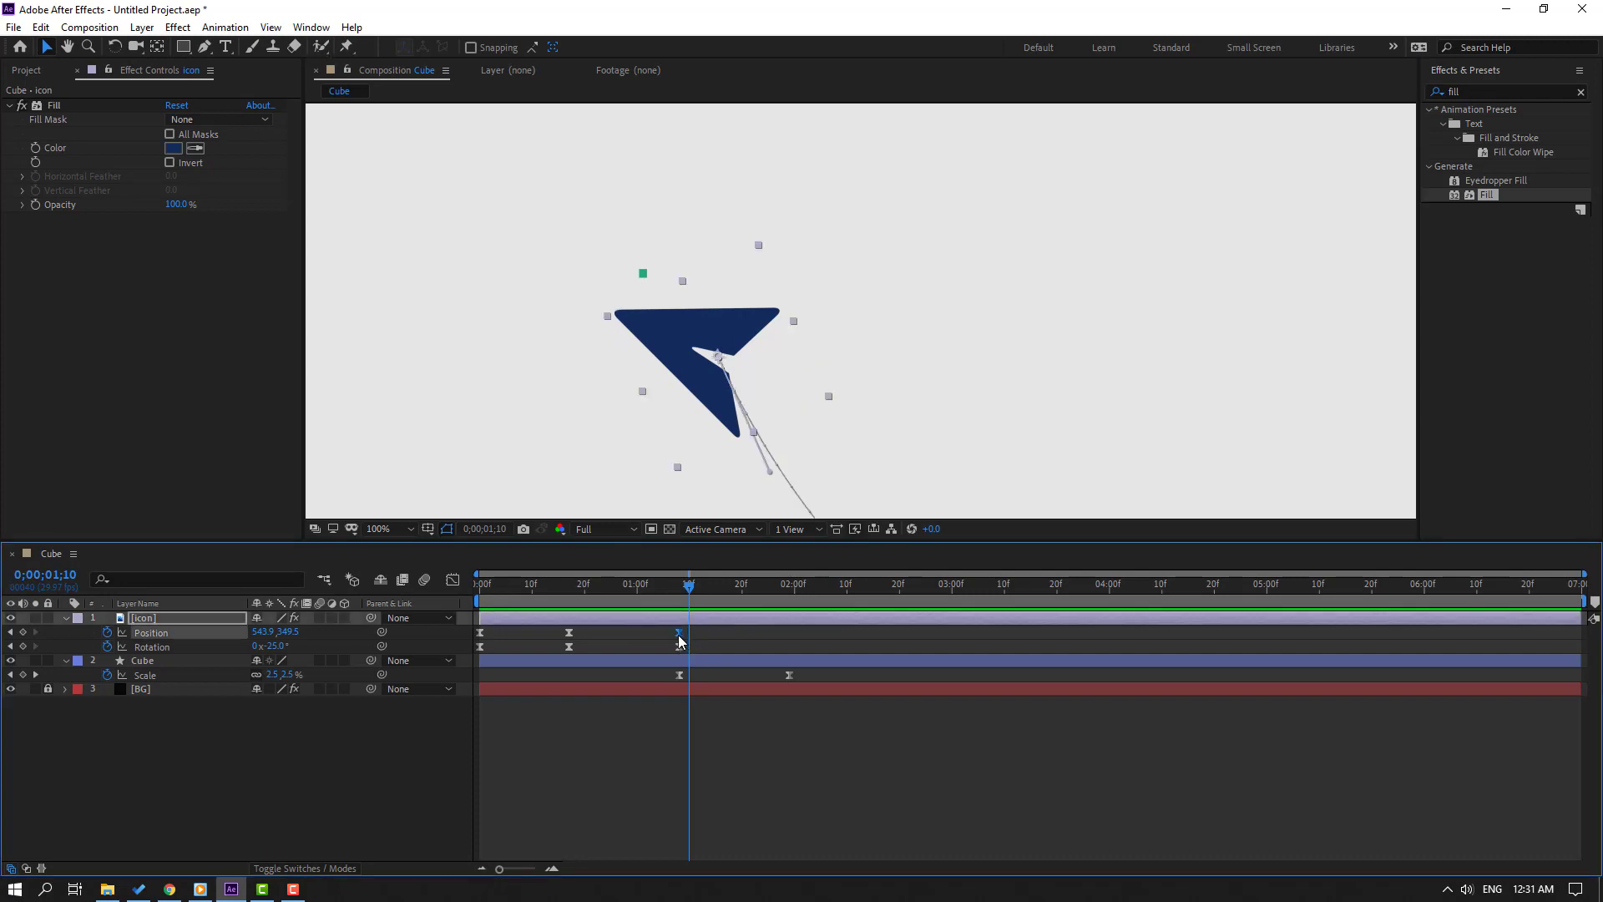
pyautogui.moveTo(646, 335); pyautogui.dragTo(665, 298)
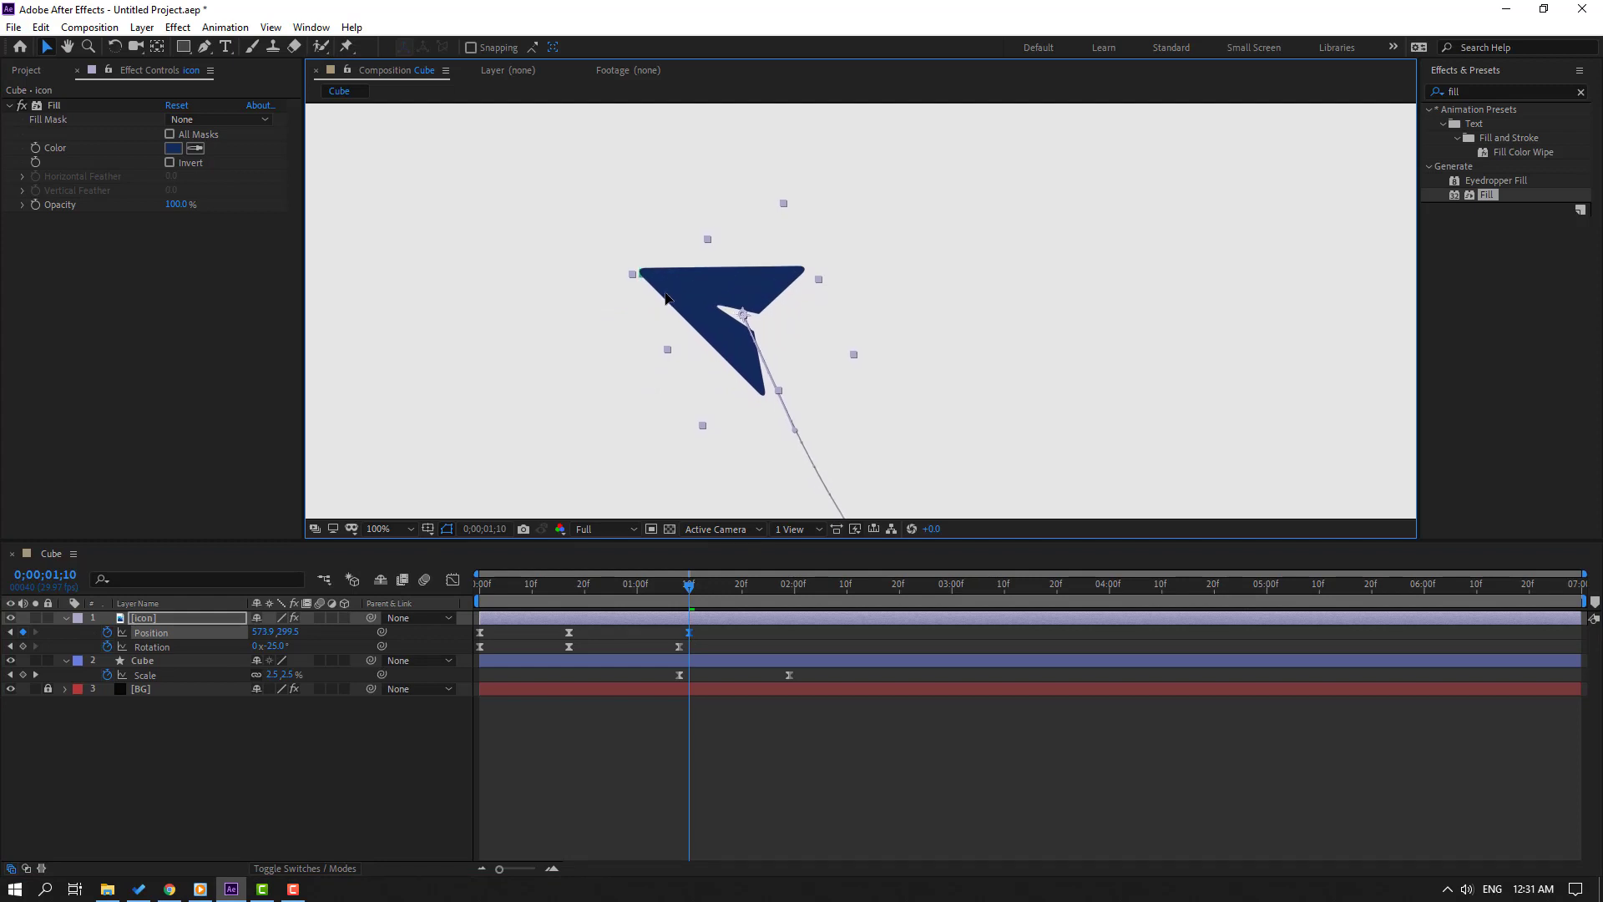
pyautogui.click(683, 641)
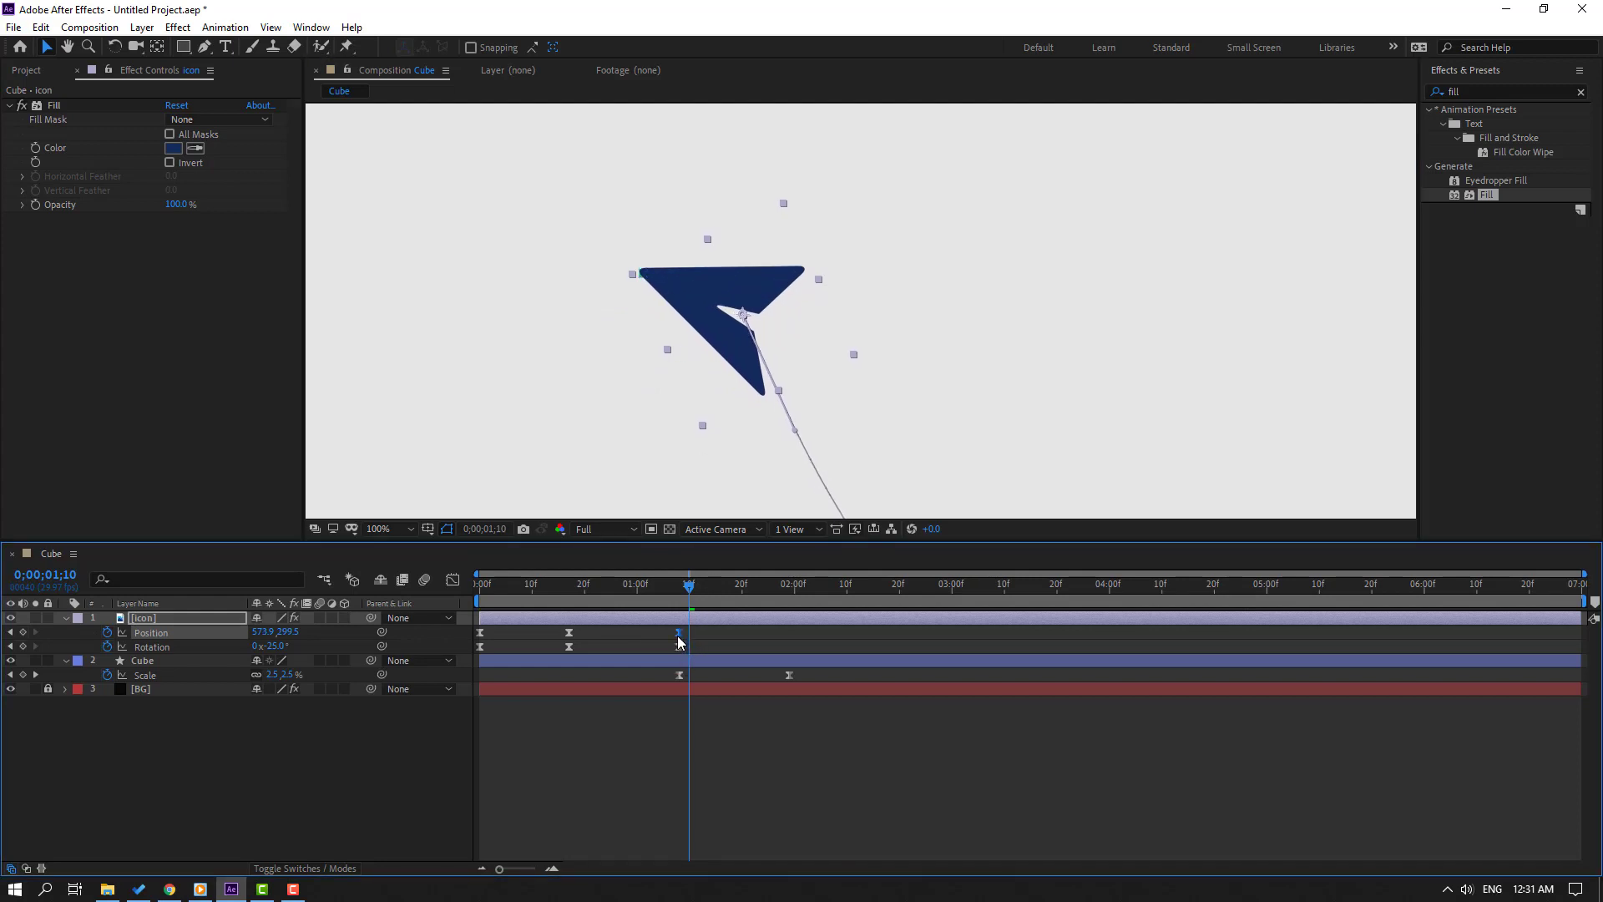
# Add an arrow Position keyframe at 0;00;01;29 (958.9, 697.5) and preview the flight
pyautogui.moveTo(668, 589)
pyautogui.mouseDown()
pyautogui.moveTo(637, 589)
pyautogui.moveTo(685, 593)
pyautogui.mouseUp()
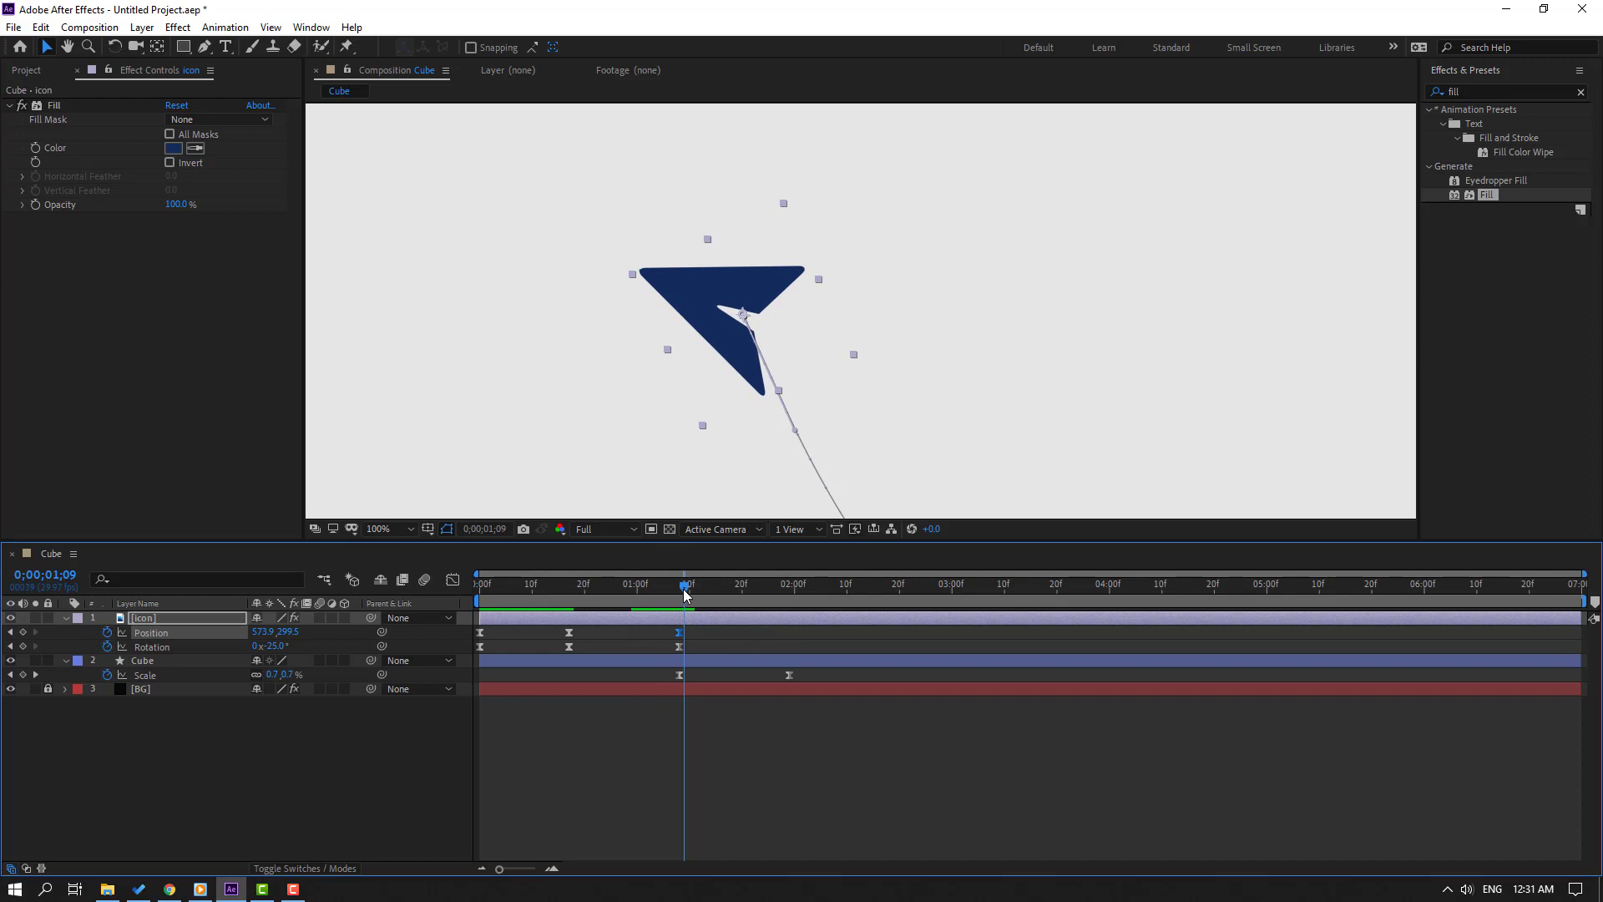
pyautogui.press('pageup')
pyautogui.press('pagedown')
pyautogui.moveTo(695, 593); pyautogui.dragTo(789, 599)
pyautogui.moveTo(826, 434); pyautogui.dragTo(670, 324)
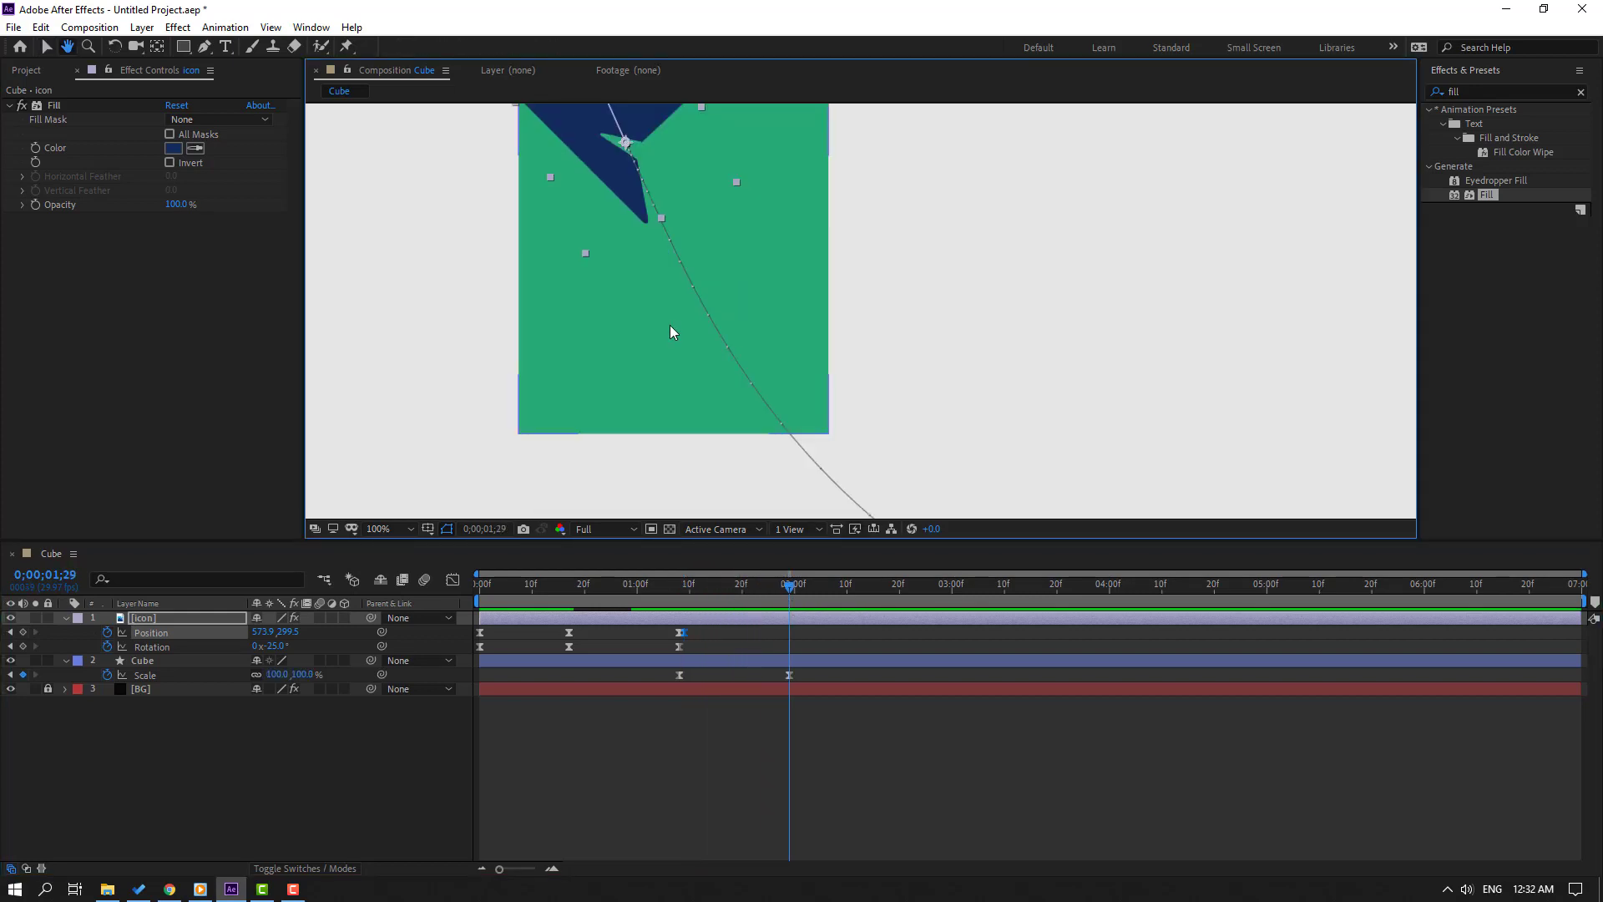
pyautogui.moveTo(588, 140); pyautogui.dragTo(879, 459)
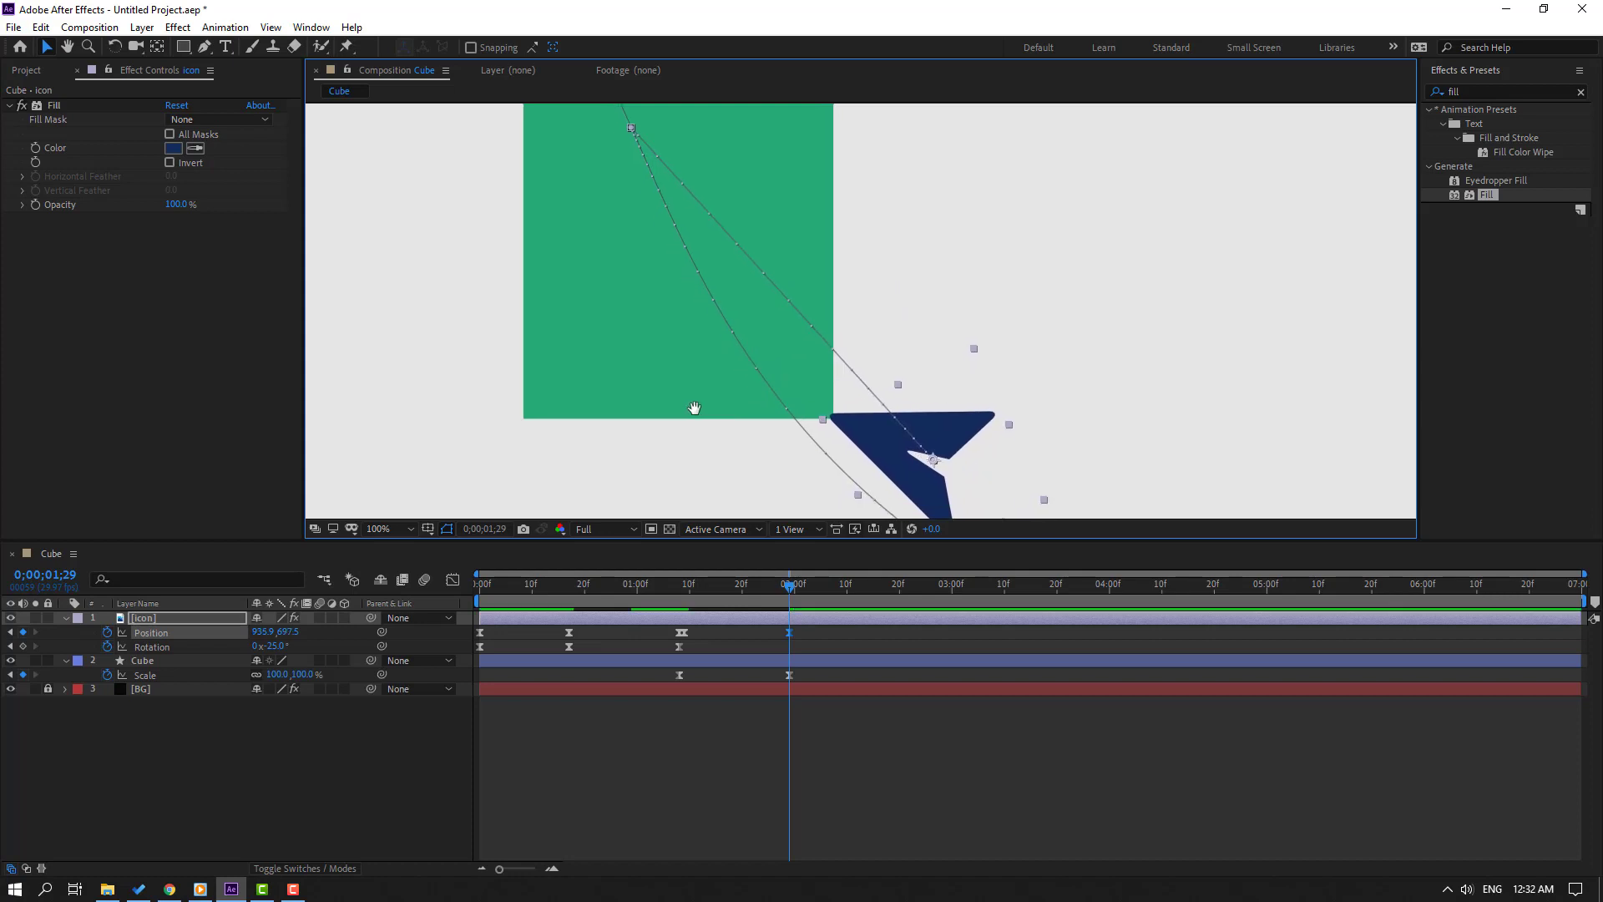
pyautogui.press(',')
pyautogui.press(',')
pyautogui.press(',')
pyautogui.press(',')
pyautogui.moveTo(656, 588); pyautogui.dragTo(718, 608)
pyautogui.press('.')
pyautogui.press('.')
pyautogui.press('space')
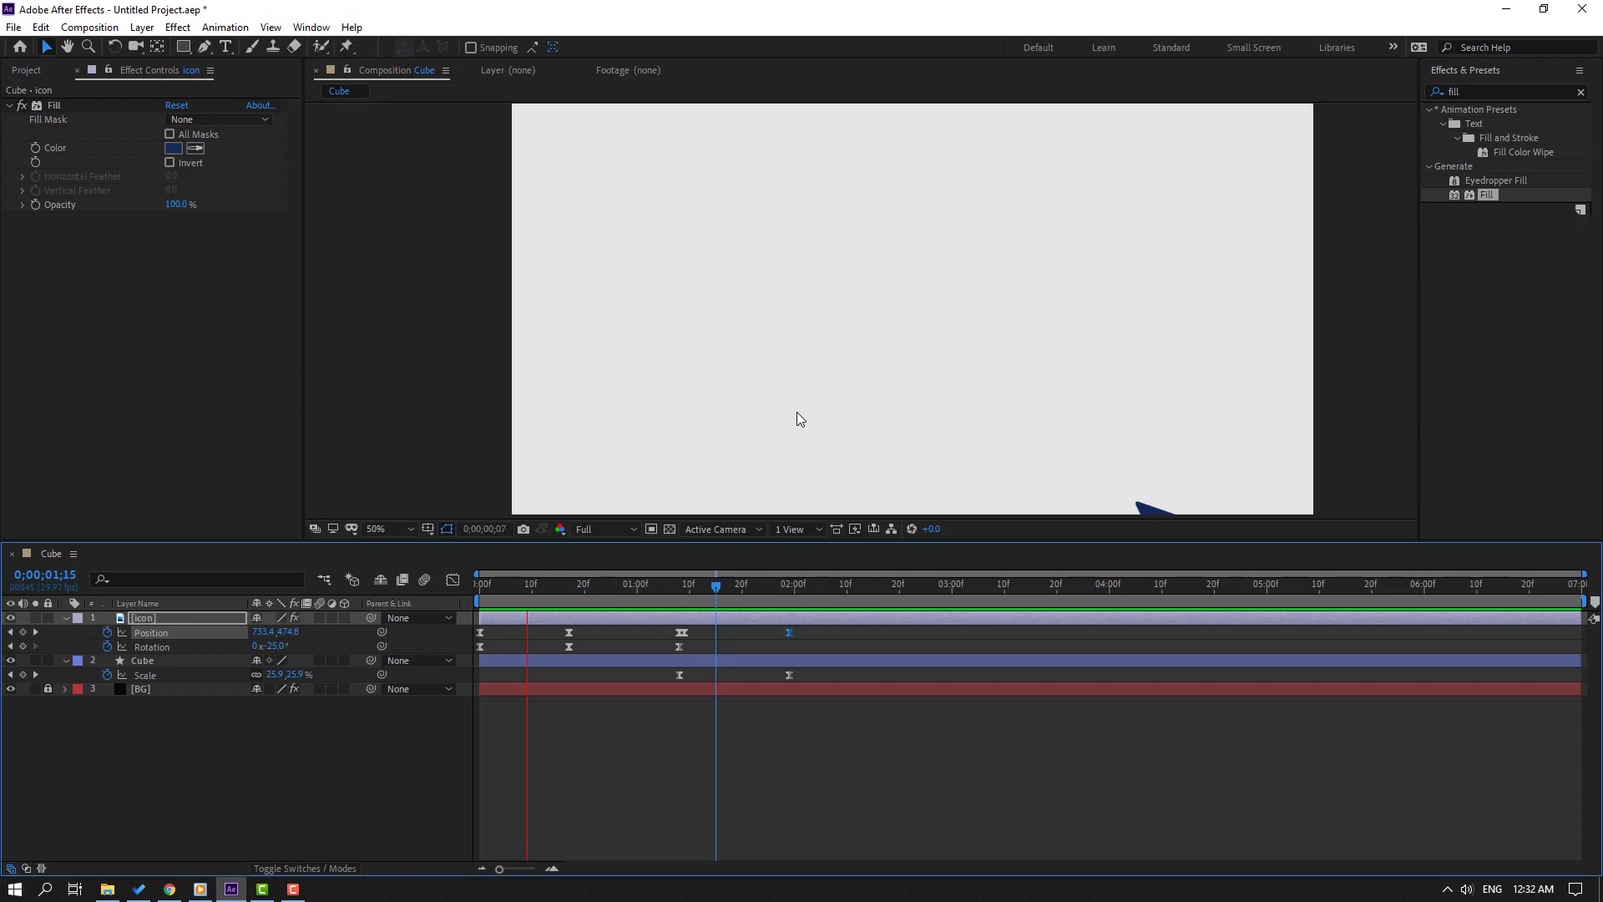
pyautogui.moveTo(815, 629); pyautogui.dragTo(682, 638)
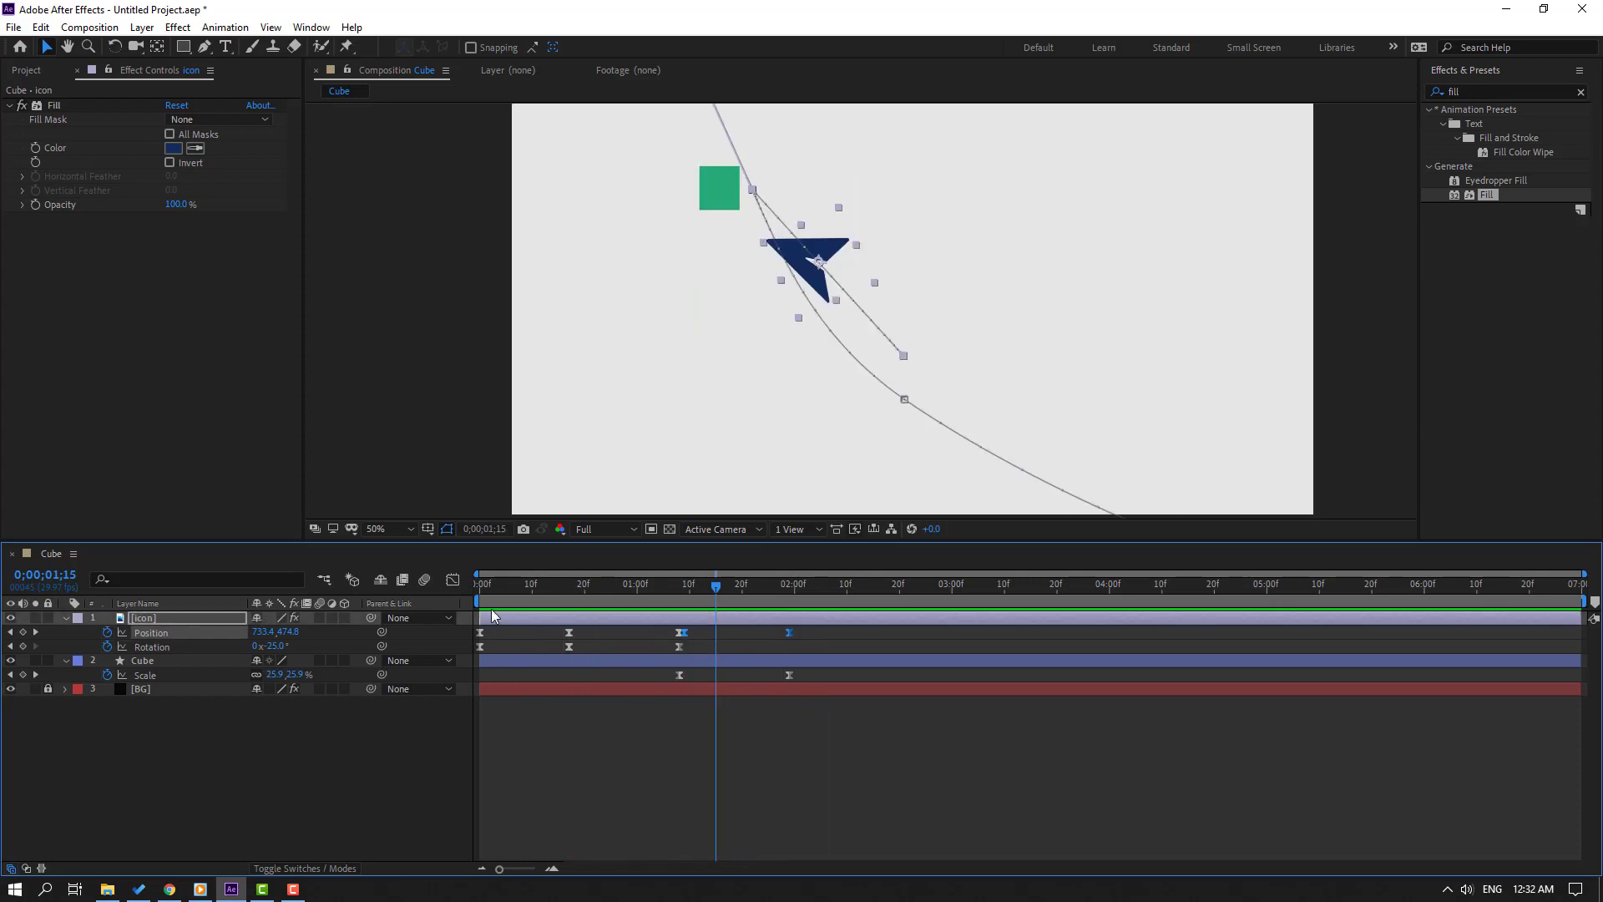
# Ease the cursor's Position keyframe in the speed graph, then push its last Position keyframe later
pyautogui.click(452, 581)
pyautogui.scroll(5, 774, 775)
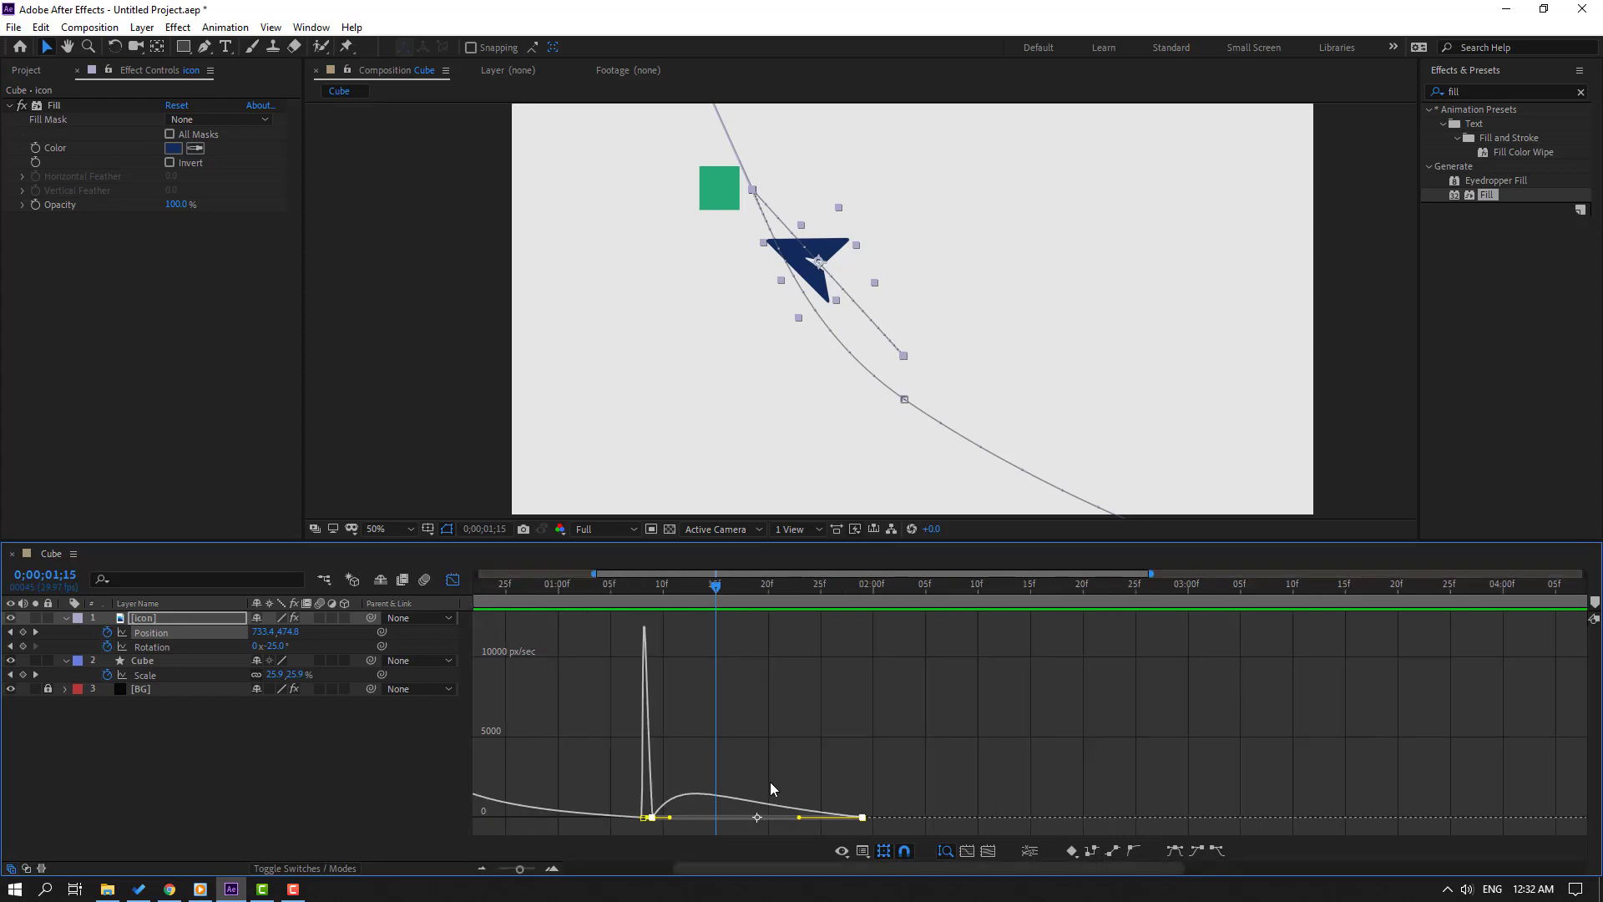
pyautogui.moveTo(743, 790); pyautogui.dragTo(888, 825)
pyautogui.scroll(-3, 921, 785)
pyautogui.press('space')
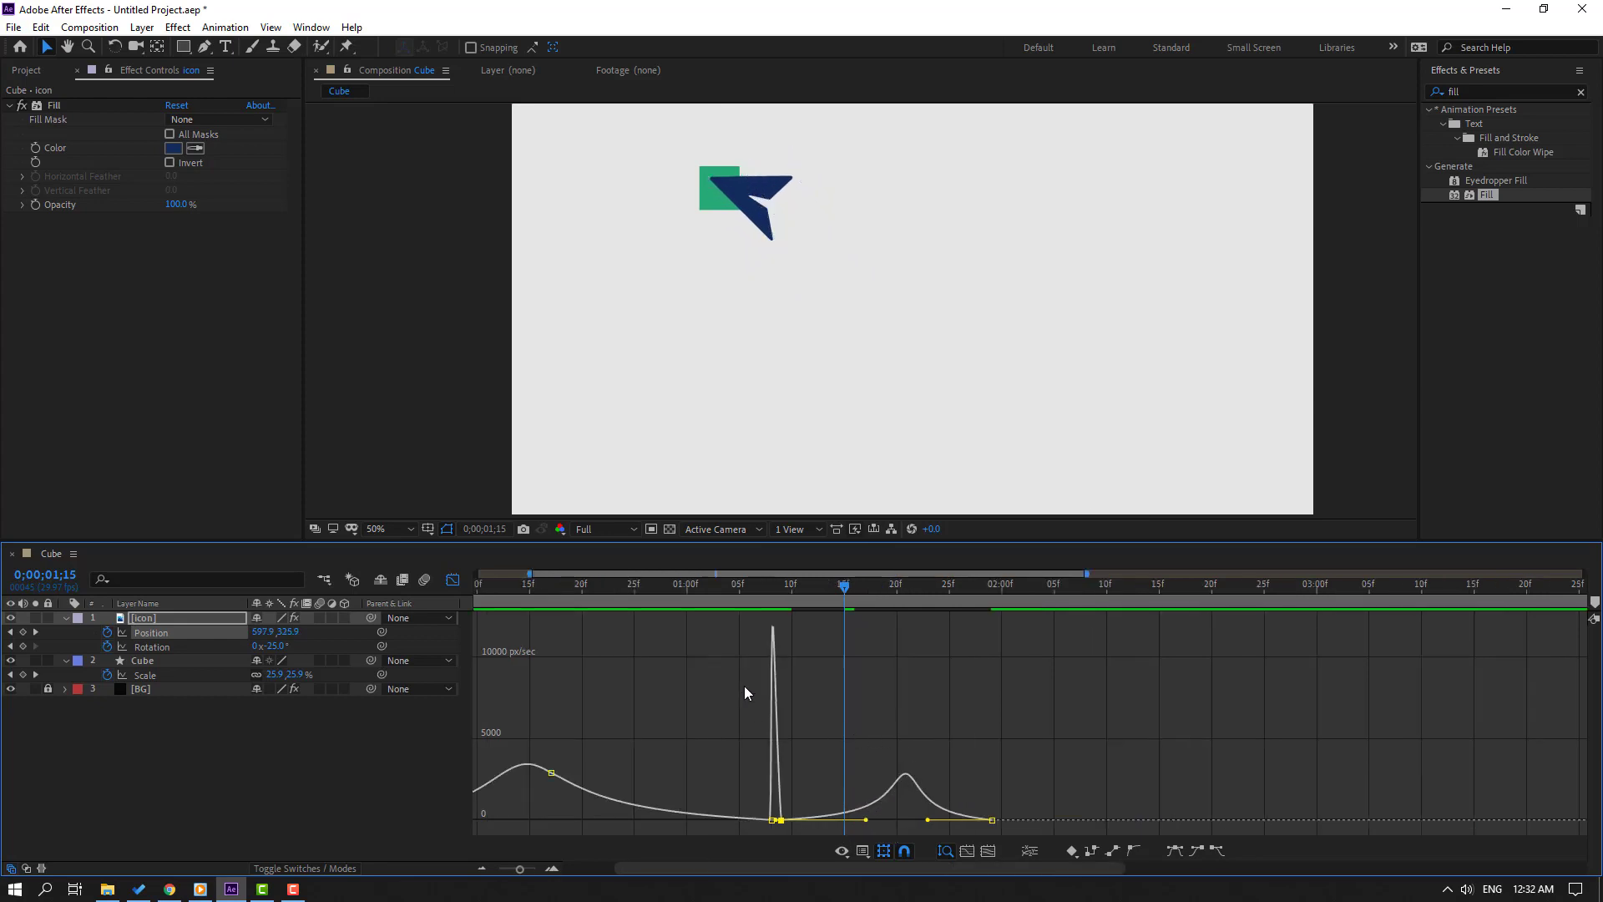
pyautogui.press('space')
pyautogui.moveTo(825, 583); pyautogui.dragTo(802, 585)
pyautogui.click(453, 579)
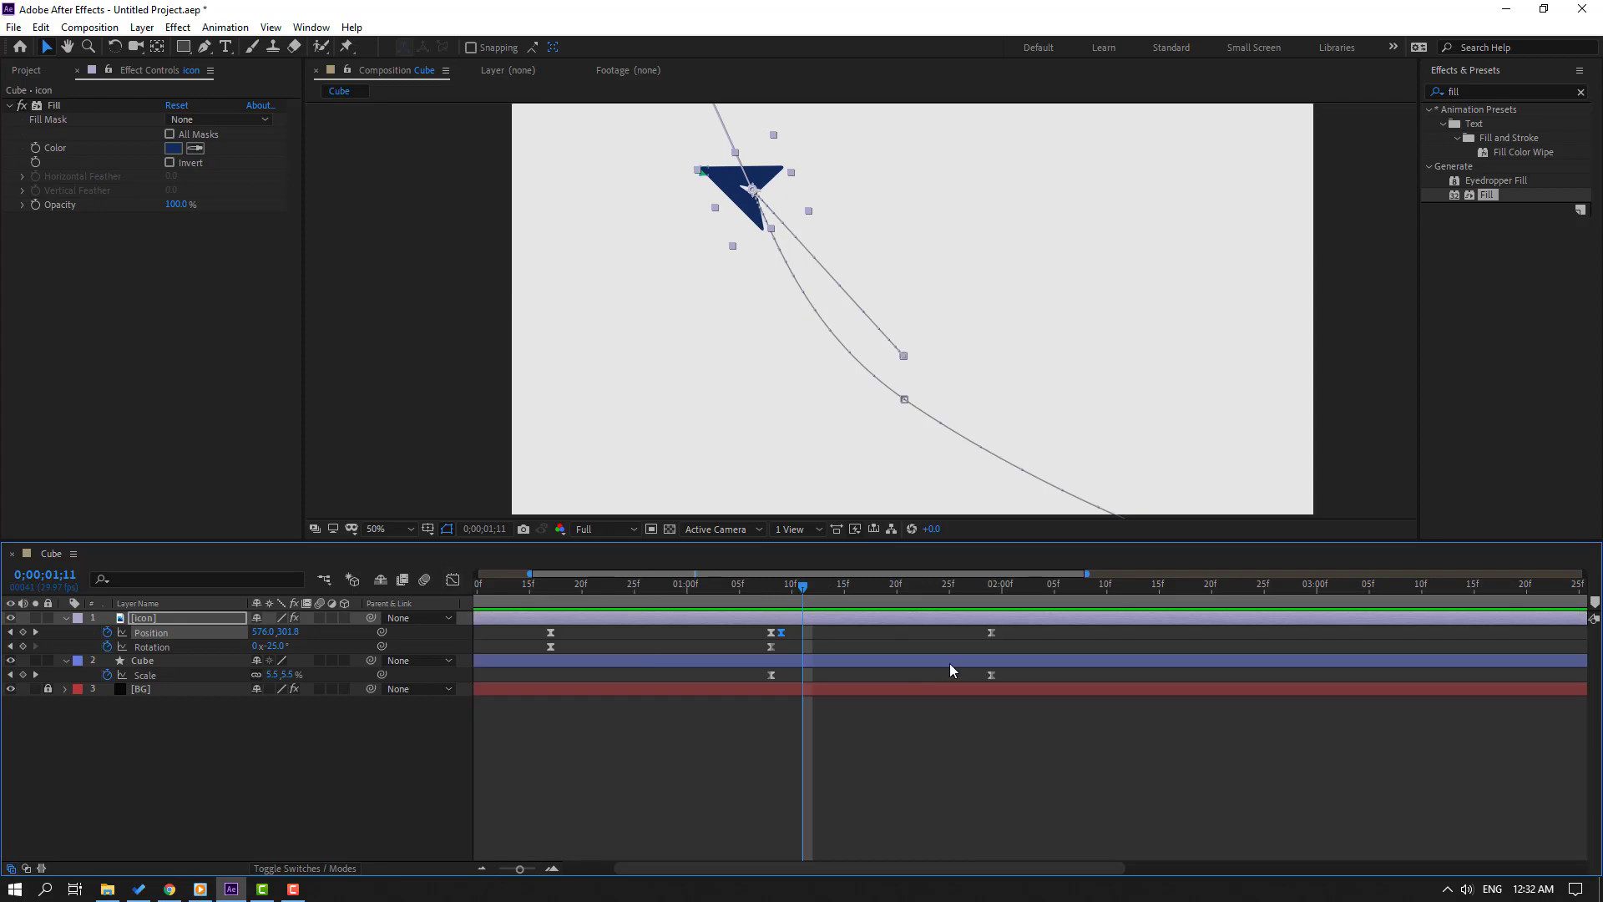
pyautogui.moveTo(991, 637); pyautogui.dragTo(1117, 643)
# Reshape the square's Scale speed curve so it grows slowly, then finishes sharply, and preview
pyautogui.moveTo(1011, 673); pyautogui.dragTo(771, 680)
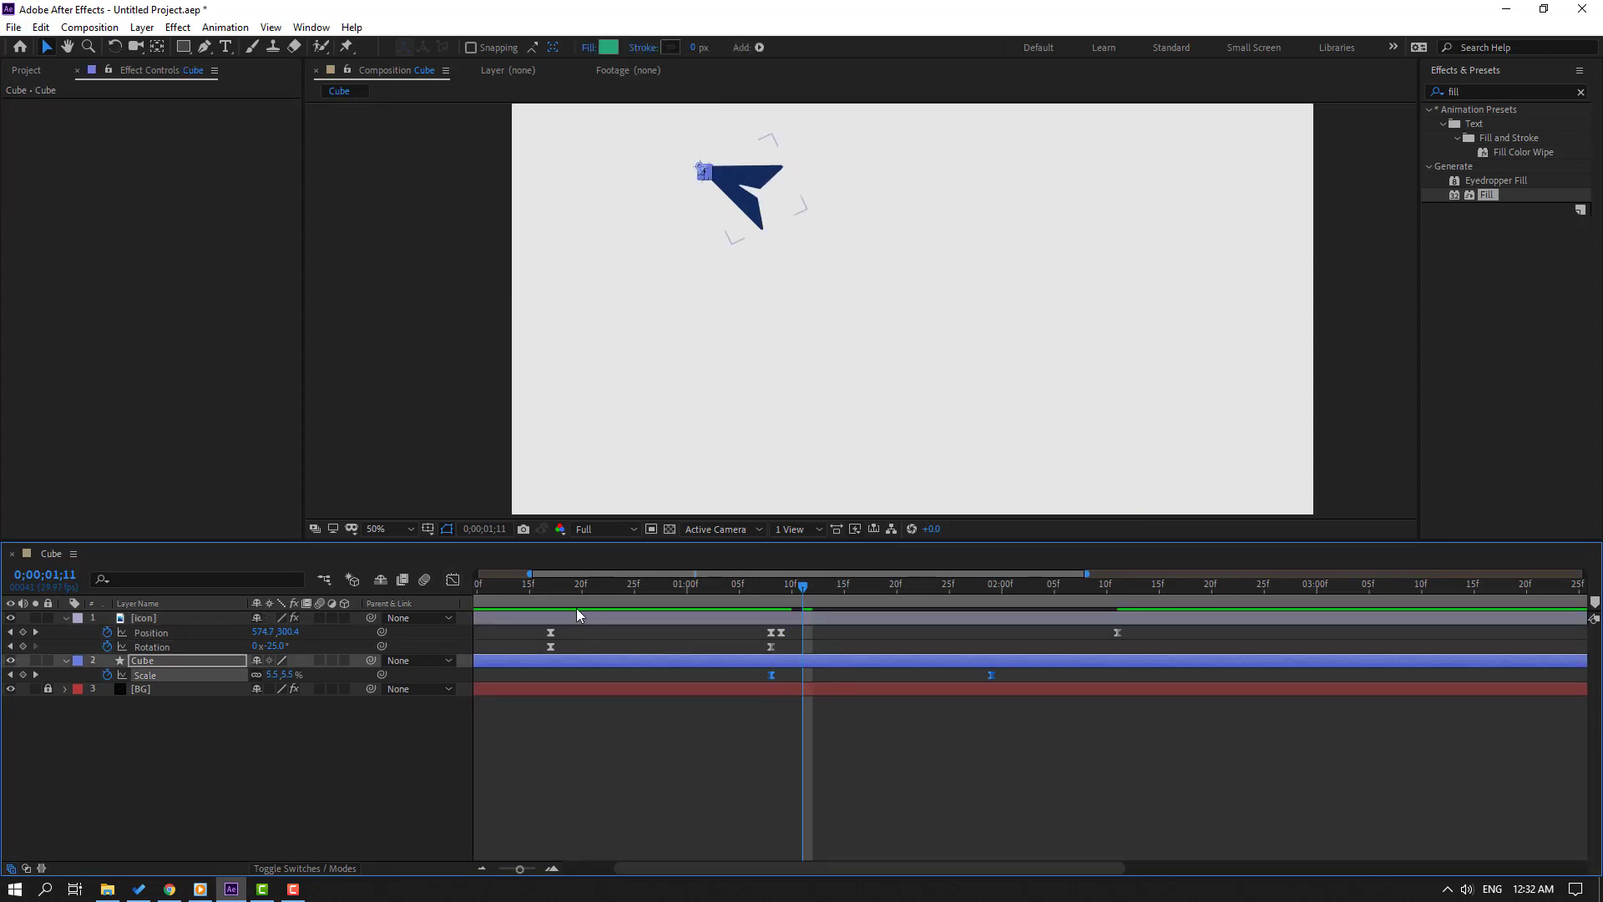
pyautogui.click(453, 580)
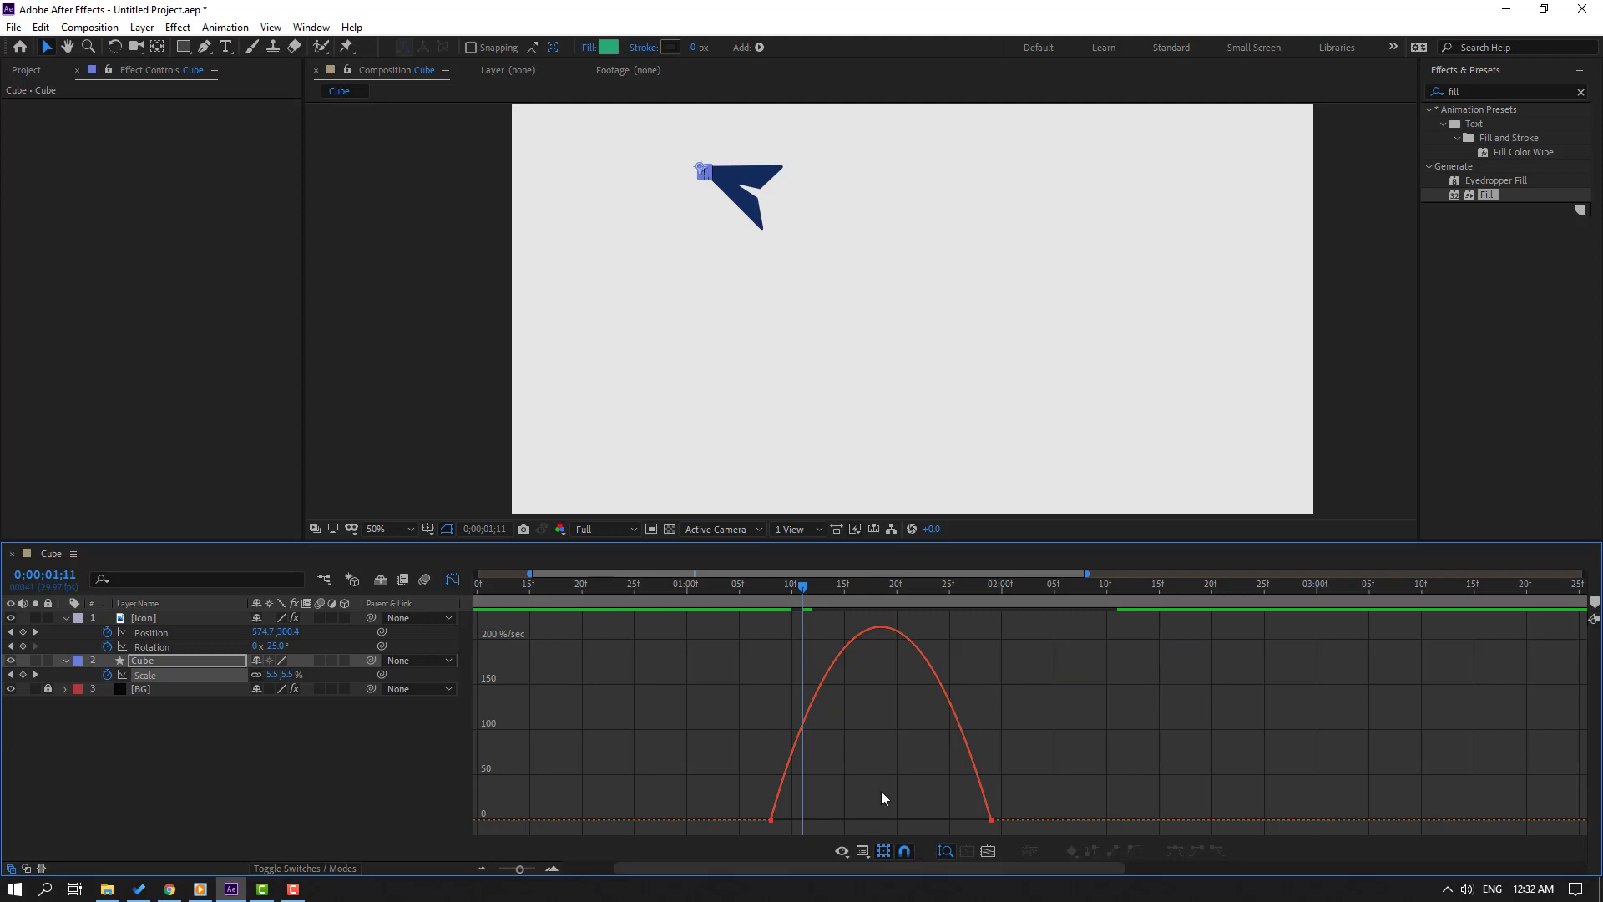
pyautogui.moveTo(768, 828); pyautogui.dragTo(769, 829)
pyautogui.moveTo(798, 595); pyautogui.dragTo(866, 594)
pyautogui.moveTo(812, 819); pyautogui.dragTo(875, 821)
pyautogui.press('-')
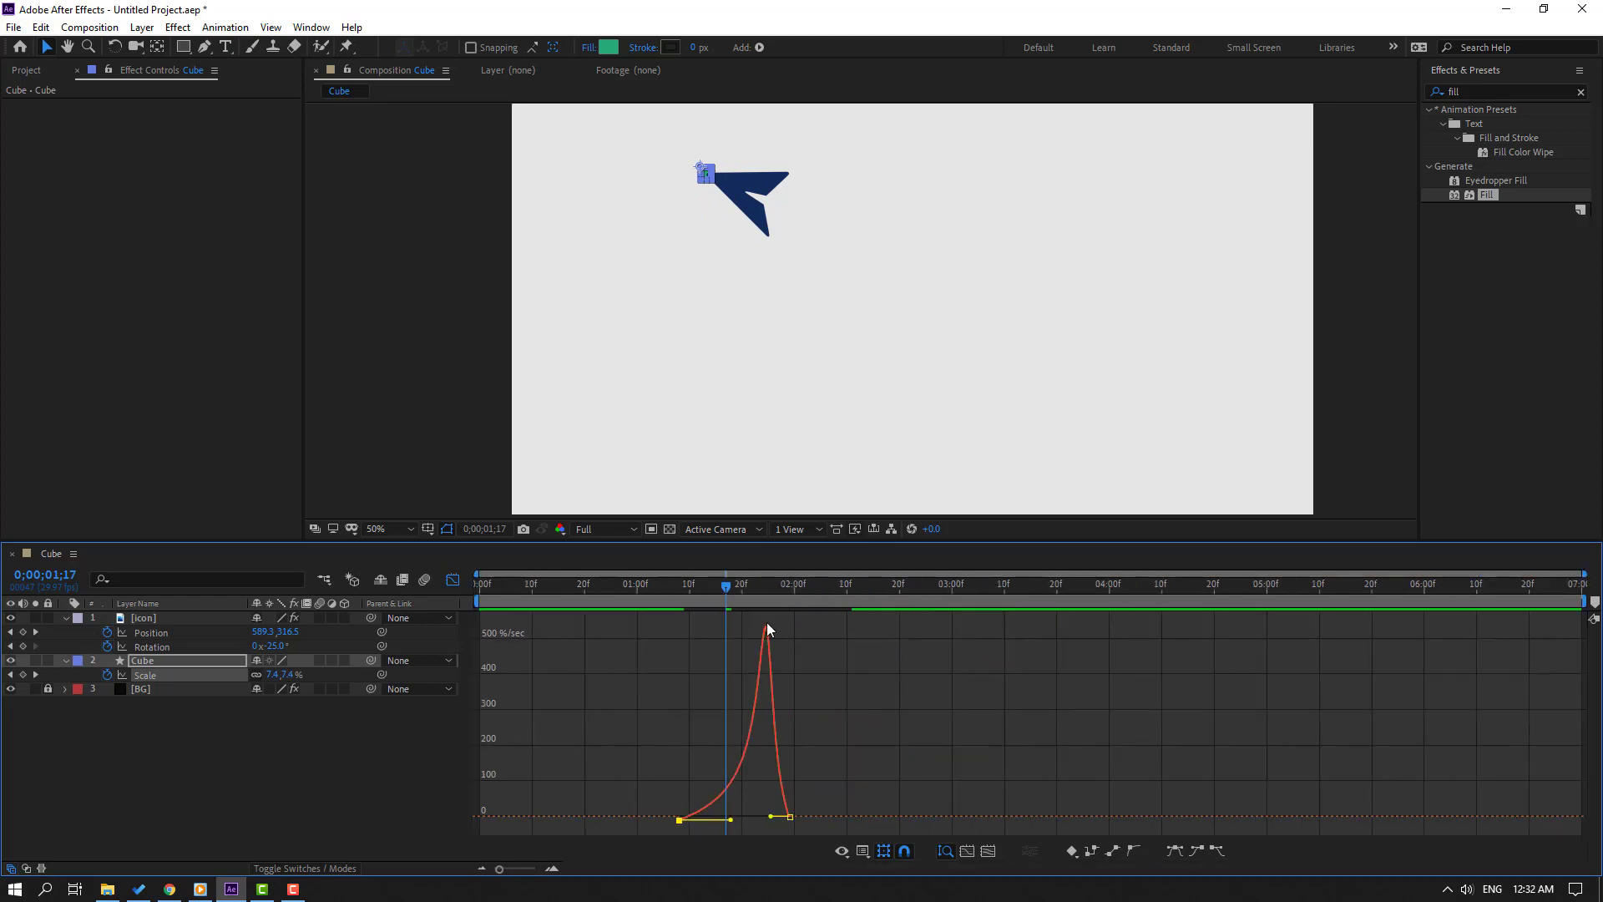
pyautogui.click(636, 589)
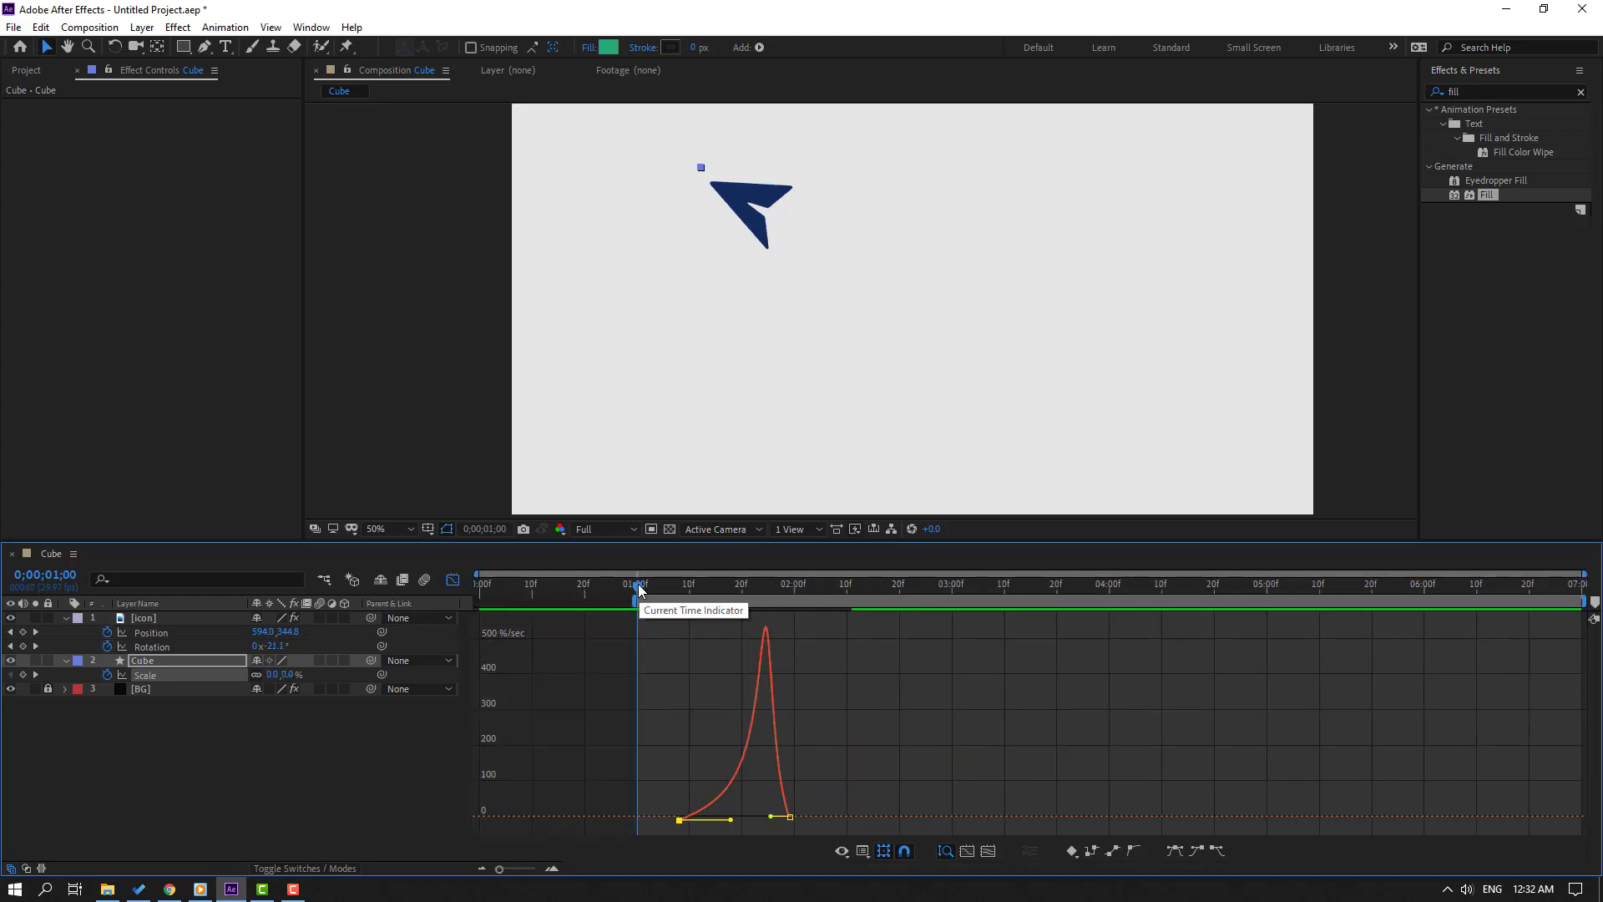
pyautogui.press('space')
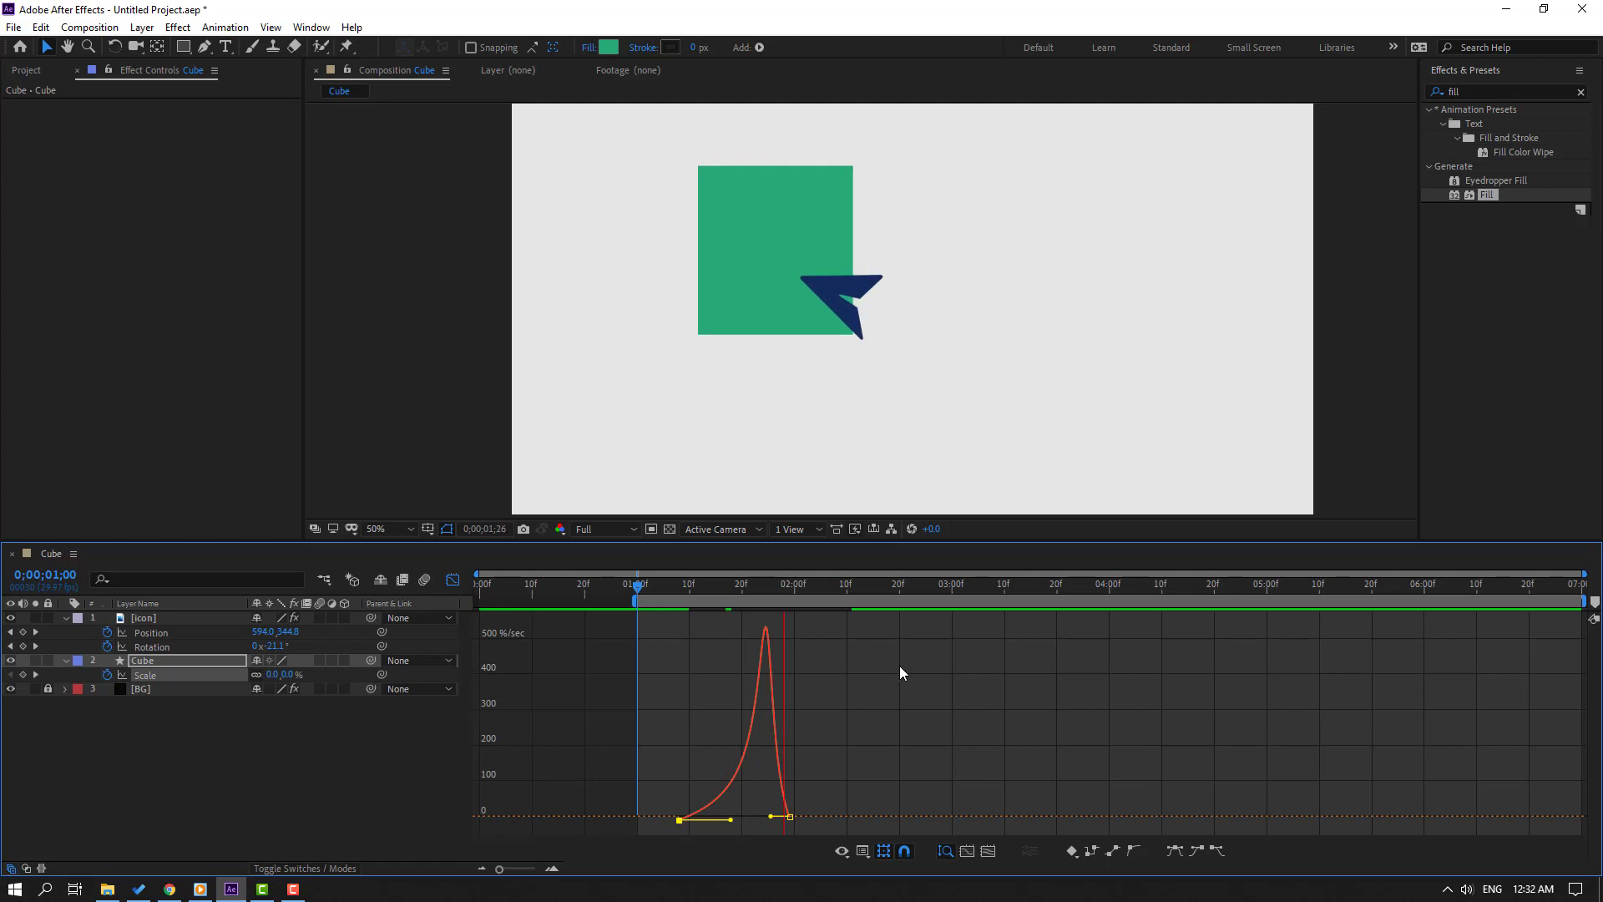
pyautogui.press('space')
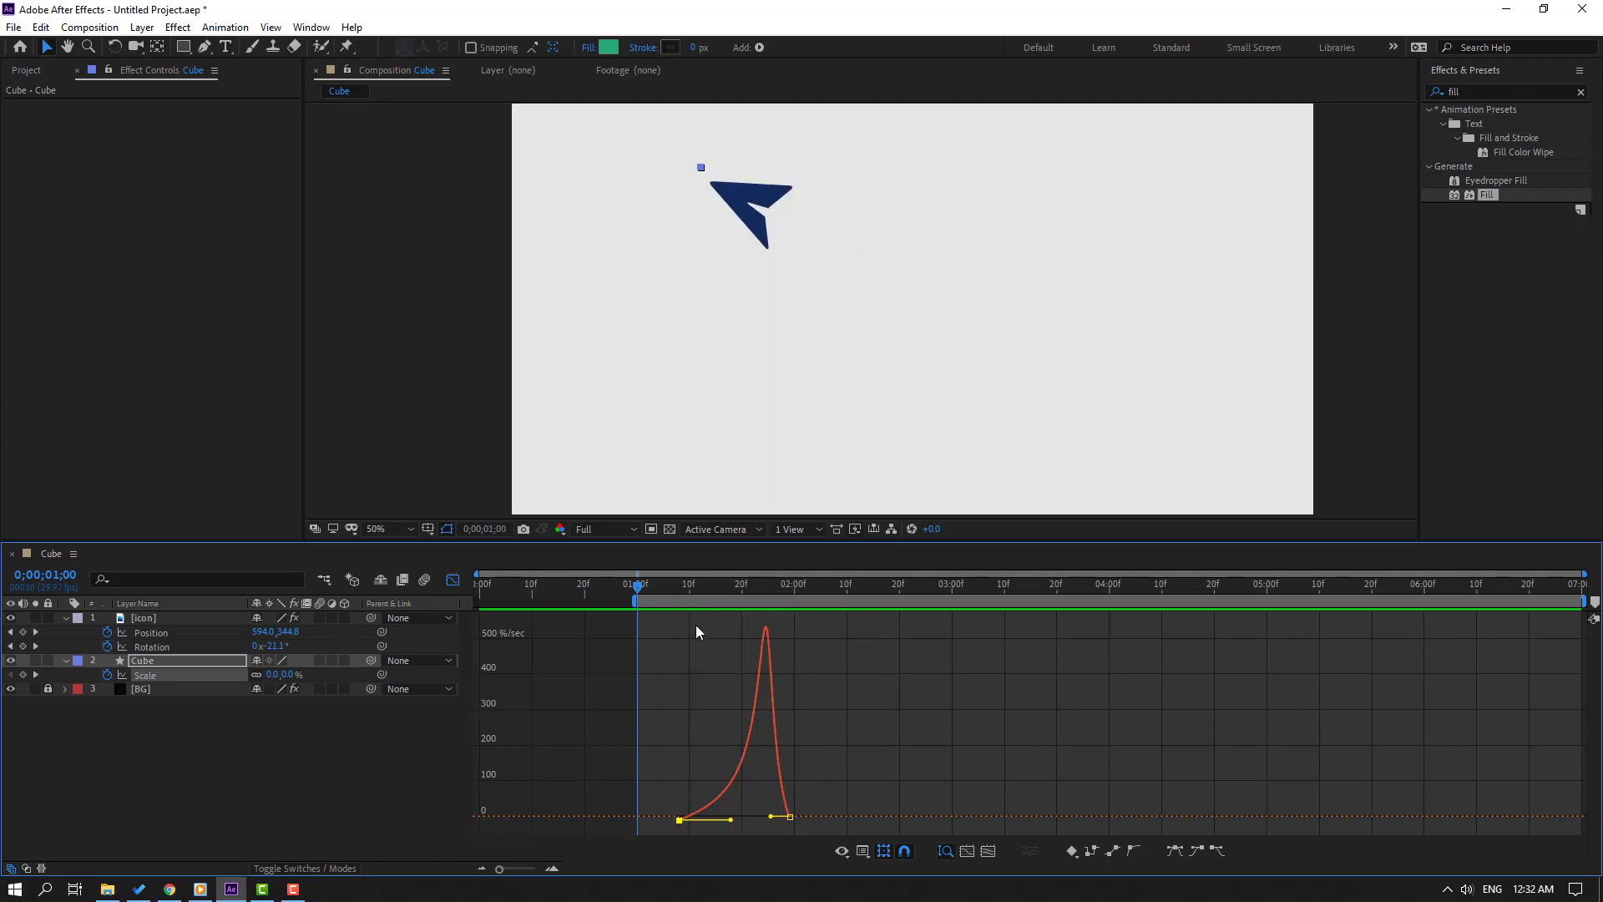
# Shift the square's final Scale keyframe later and pull the cursor's last Position keyframe earlier
pyautogui.click(663, 586)
pyautogui.click(453, 580)
pyautogui.moveTo(789, 679); pyautogui.dragTo(851, 681)
pyautogui.press('space')
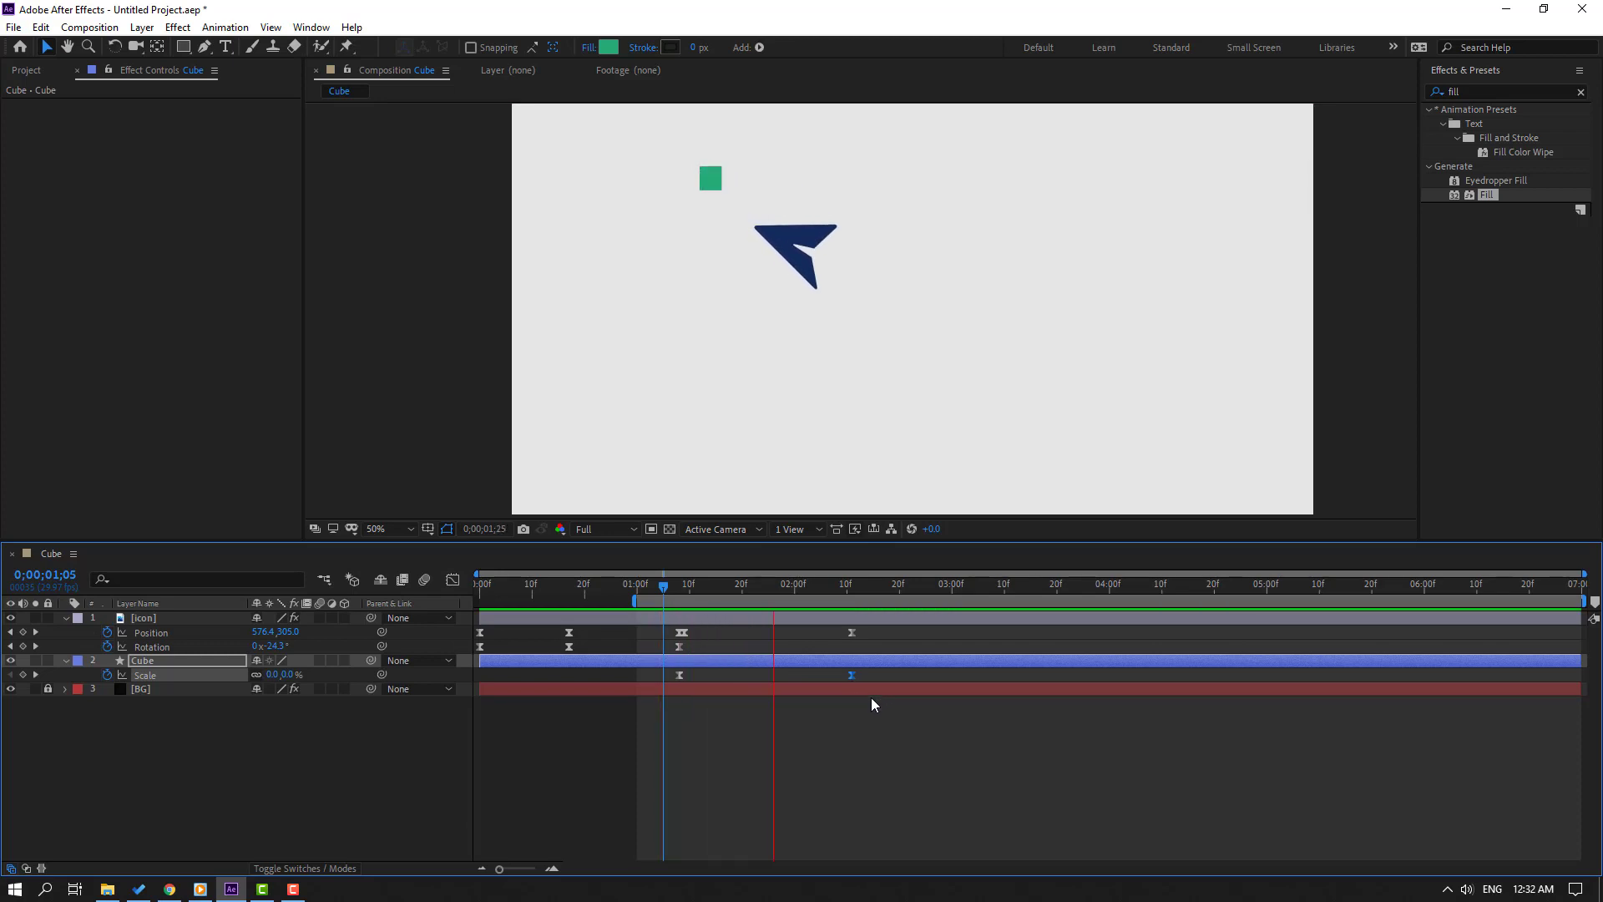
pyautogui.press('space')
pyautogui.press('space')
pyautogui.moveTo(853, 633); pyautogui.dragTo(685, 635)
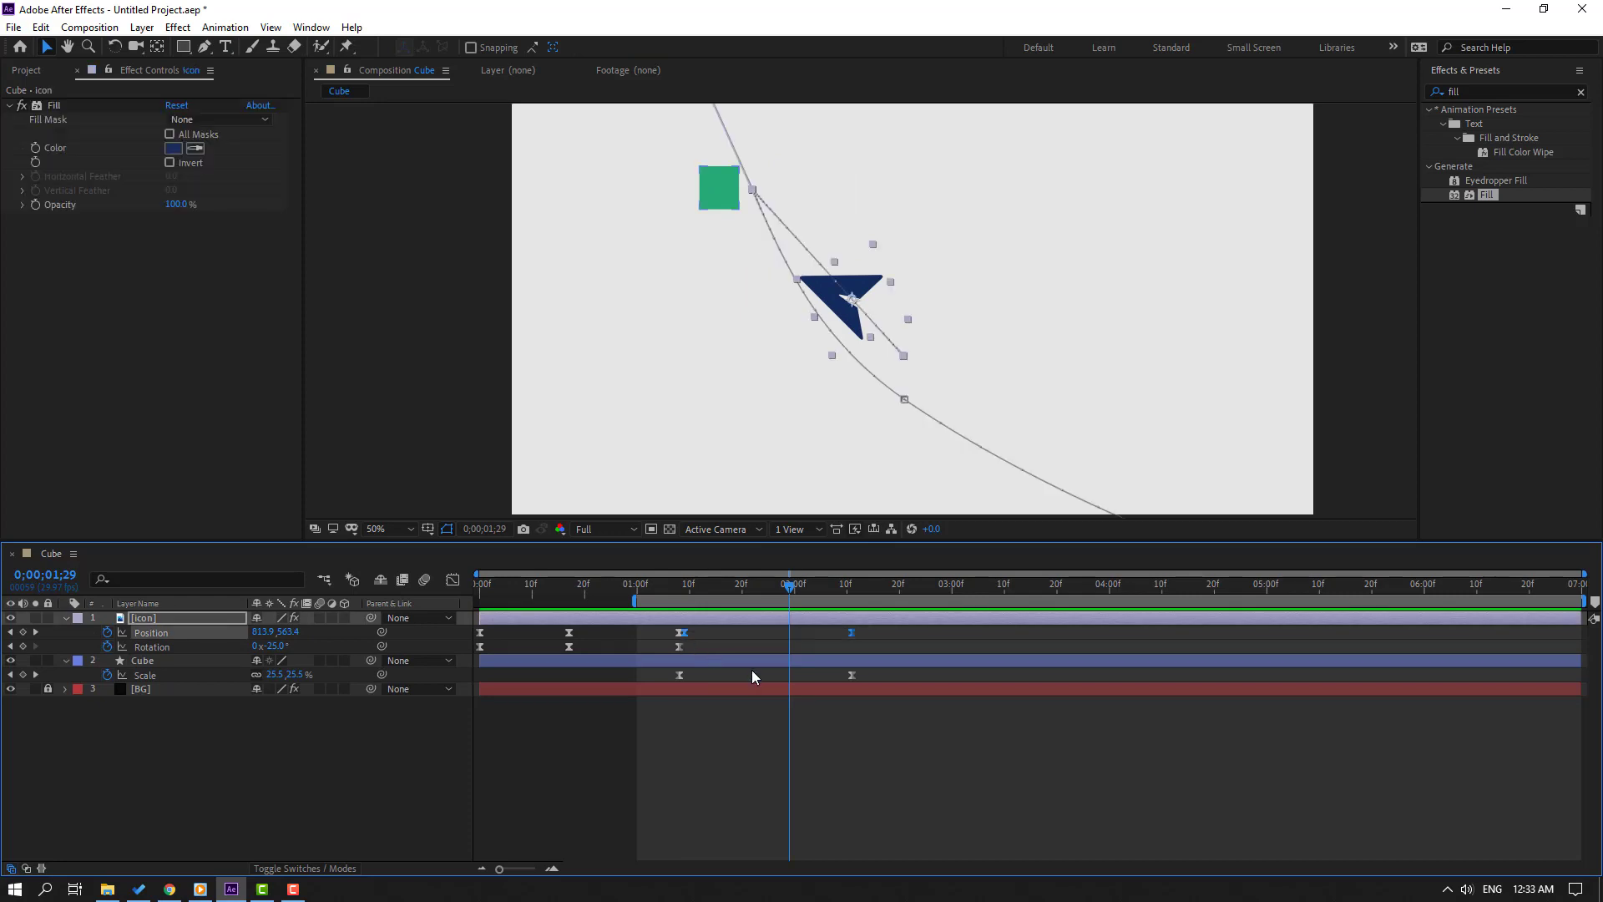
# Soften the square's arrival at full size in the Scale graph, undoing a trial ease-out change
pyautogui.click(703, 677)
pyautogui.click(453, 579)
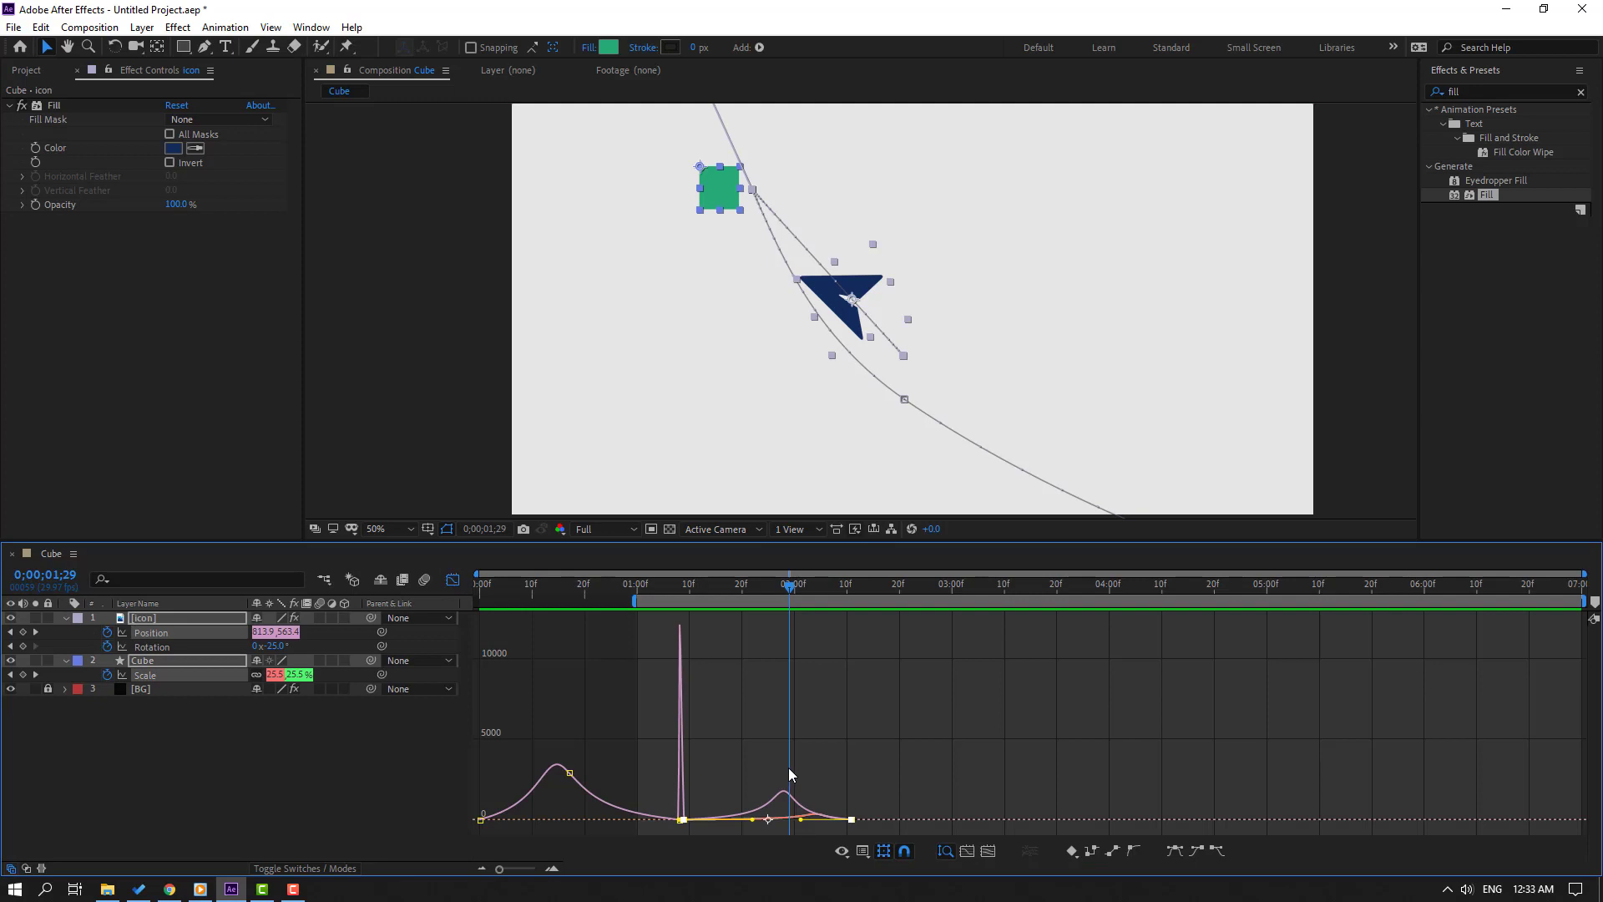
pyautogui.scroll(3, 788, 768)
pyautogui.scroll(-4, 873, 753)
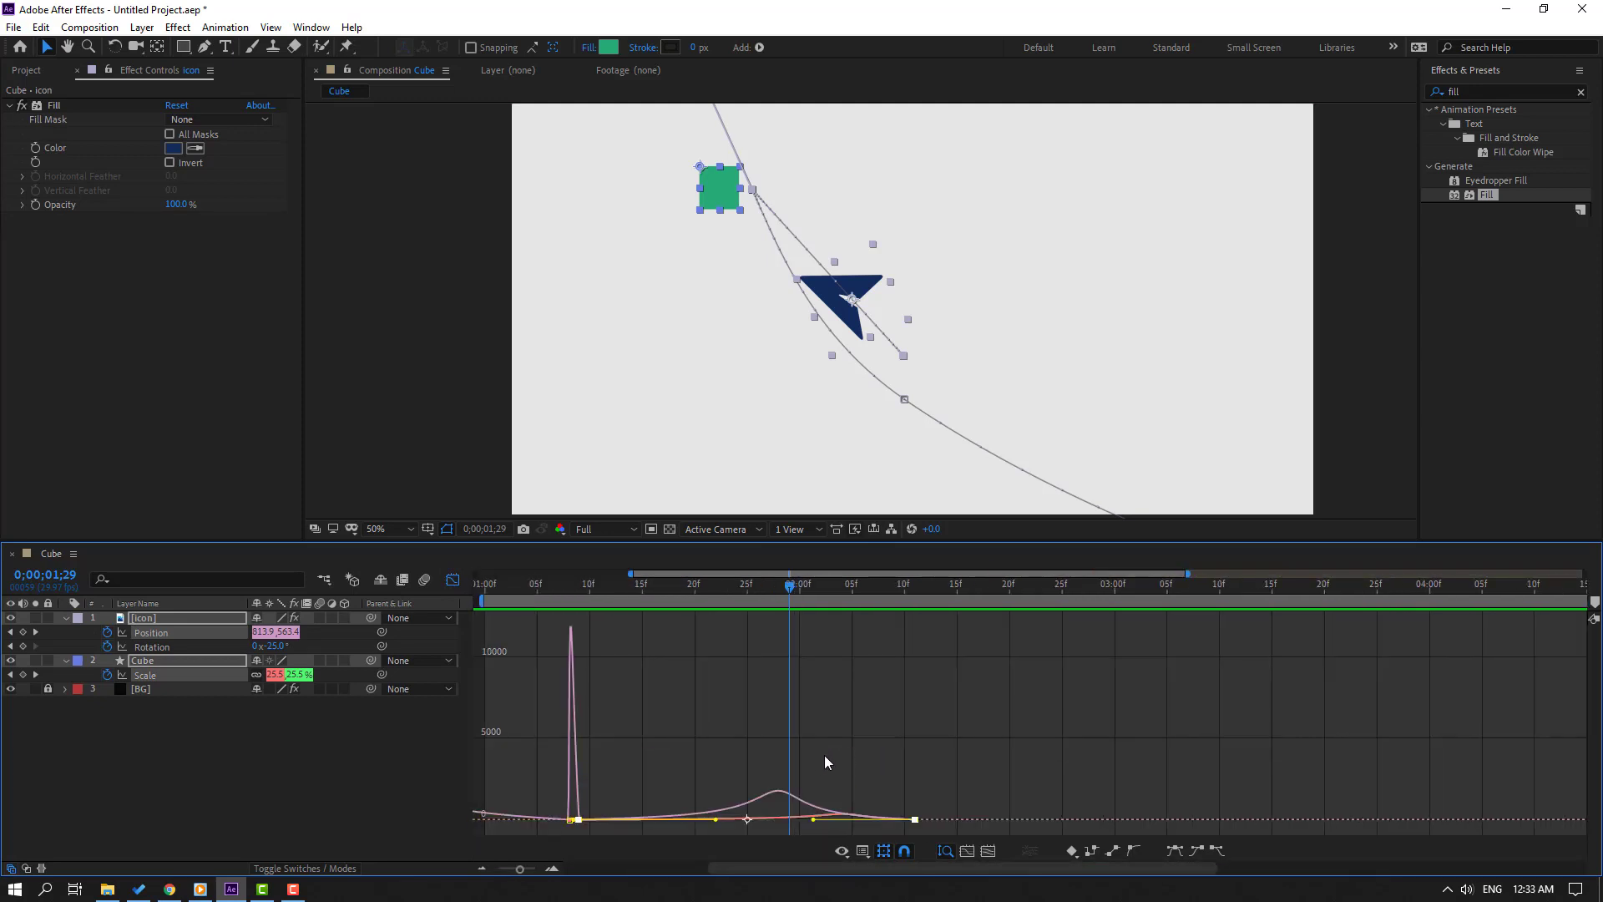
pyautogui.click(776, 809)
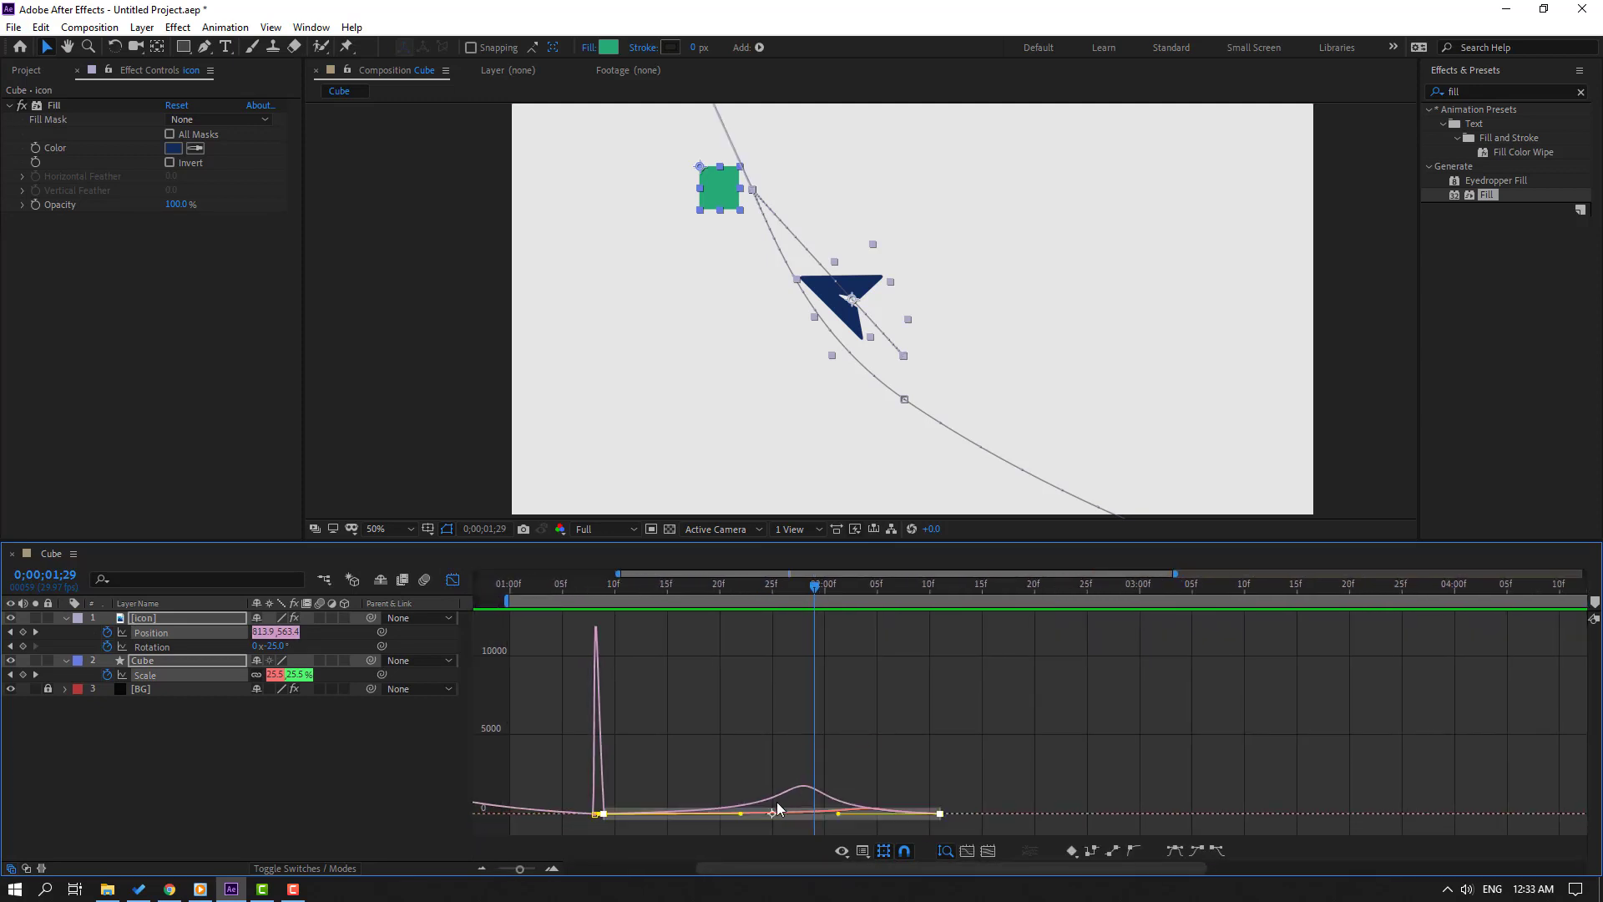
pyautogui.scroll(3, 794, 778)
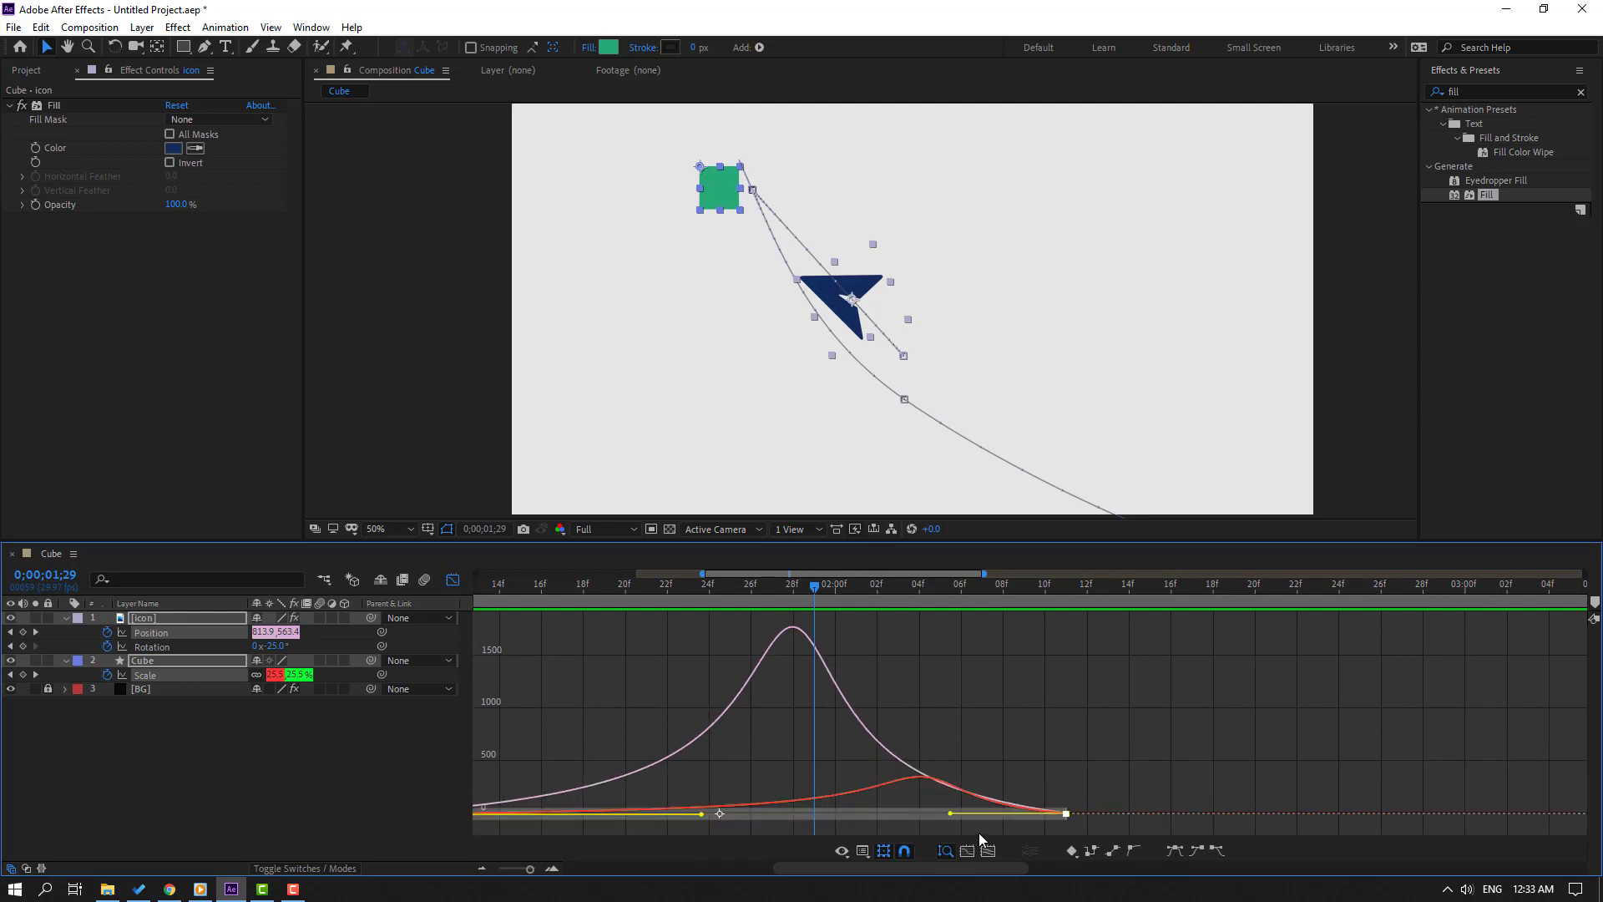
pyautogui.moveTo(949, 814); pyautogui.dragTo(942, 813)
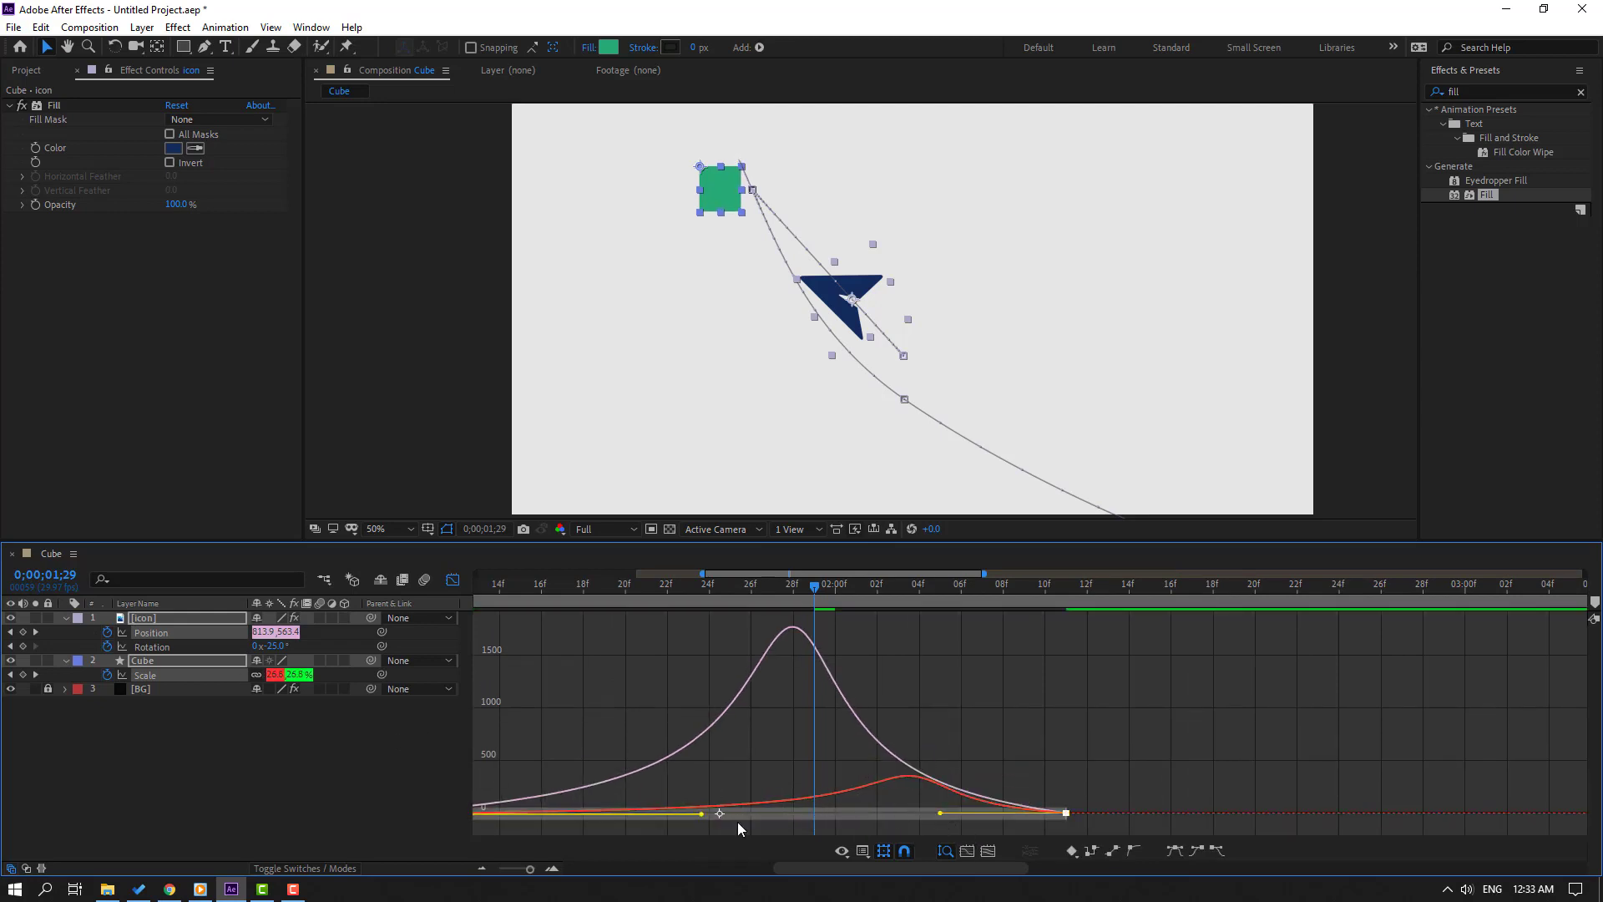
pyautogui.moveTo(701, 814); pyautogui.dragTo(669, 826)
pyautogui.hscroll(-3, 942, 780)
pyautogui.hotkey('ctrl', 'z')
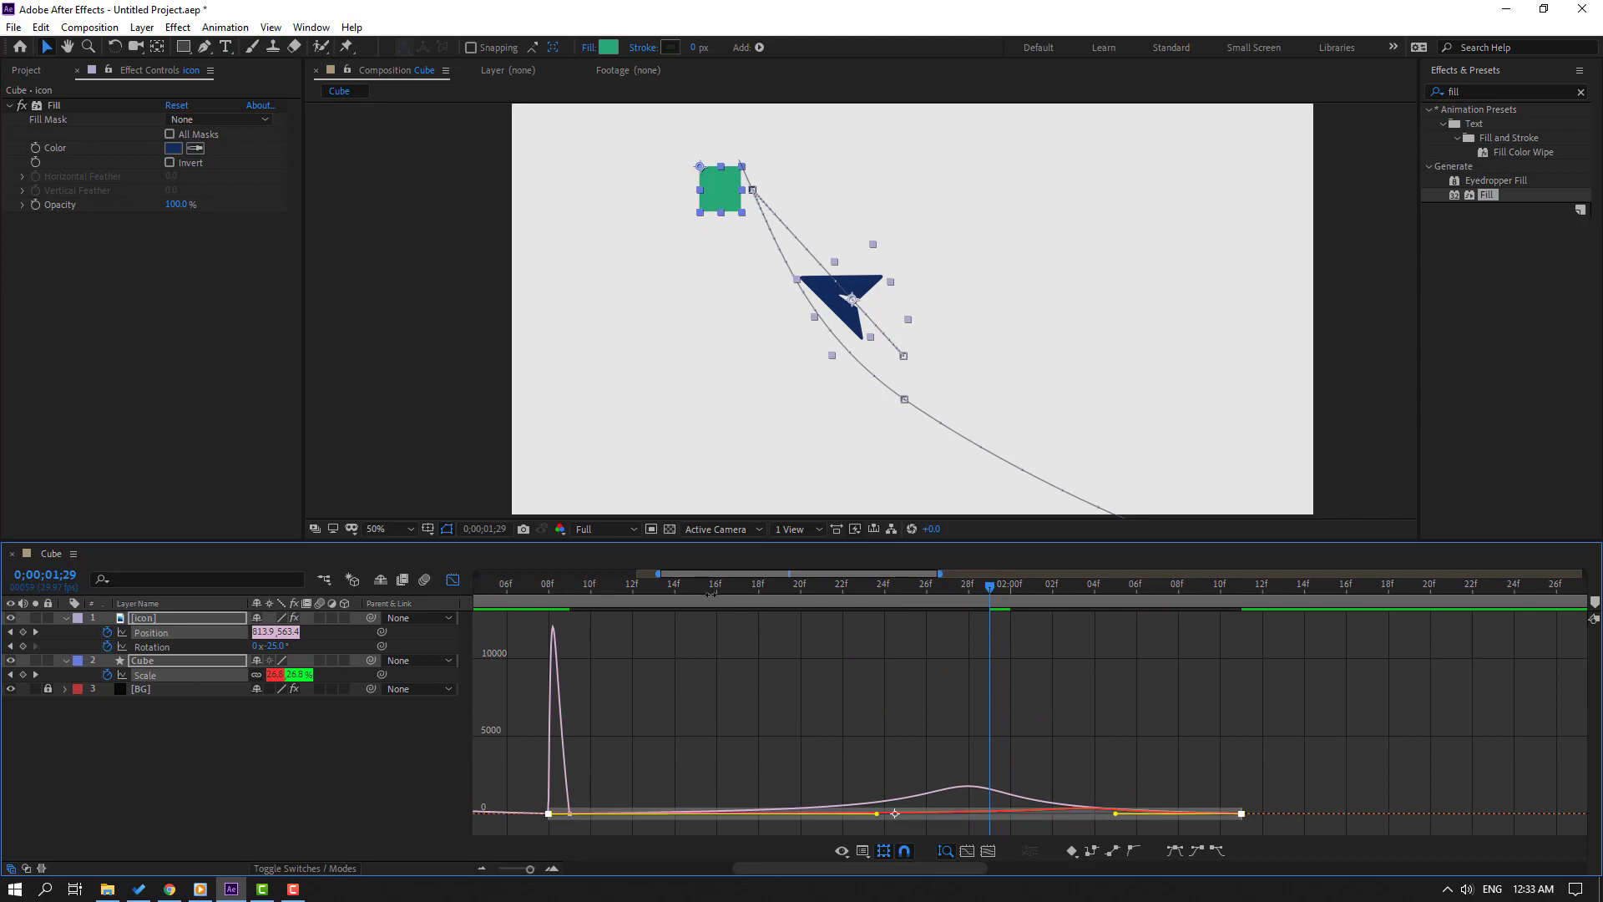
# Lengthen the ease into the square's full size and preview the timing around frame 1;24
pyautogui.moveTo(711, 594); pyautogui.dragTo(998, 603)
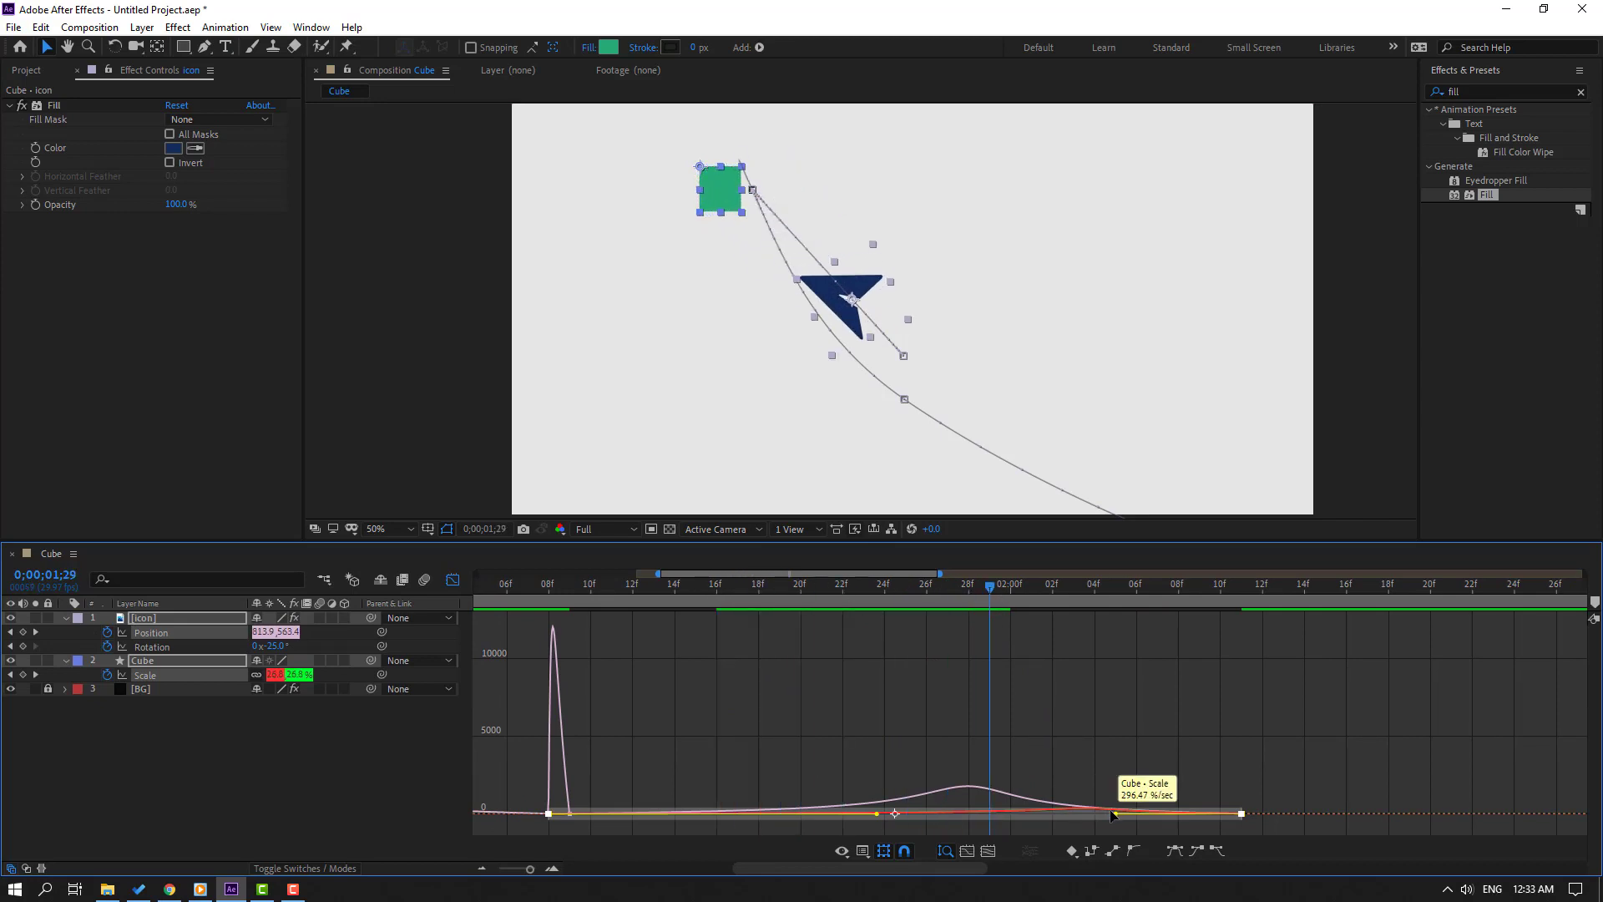
pyautogui.moveTo(1116, 813); pyautogui.dragTo(1006, 817)
pyautogui.press('space')
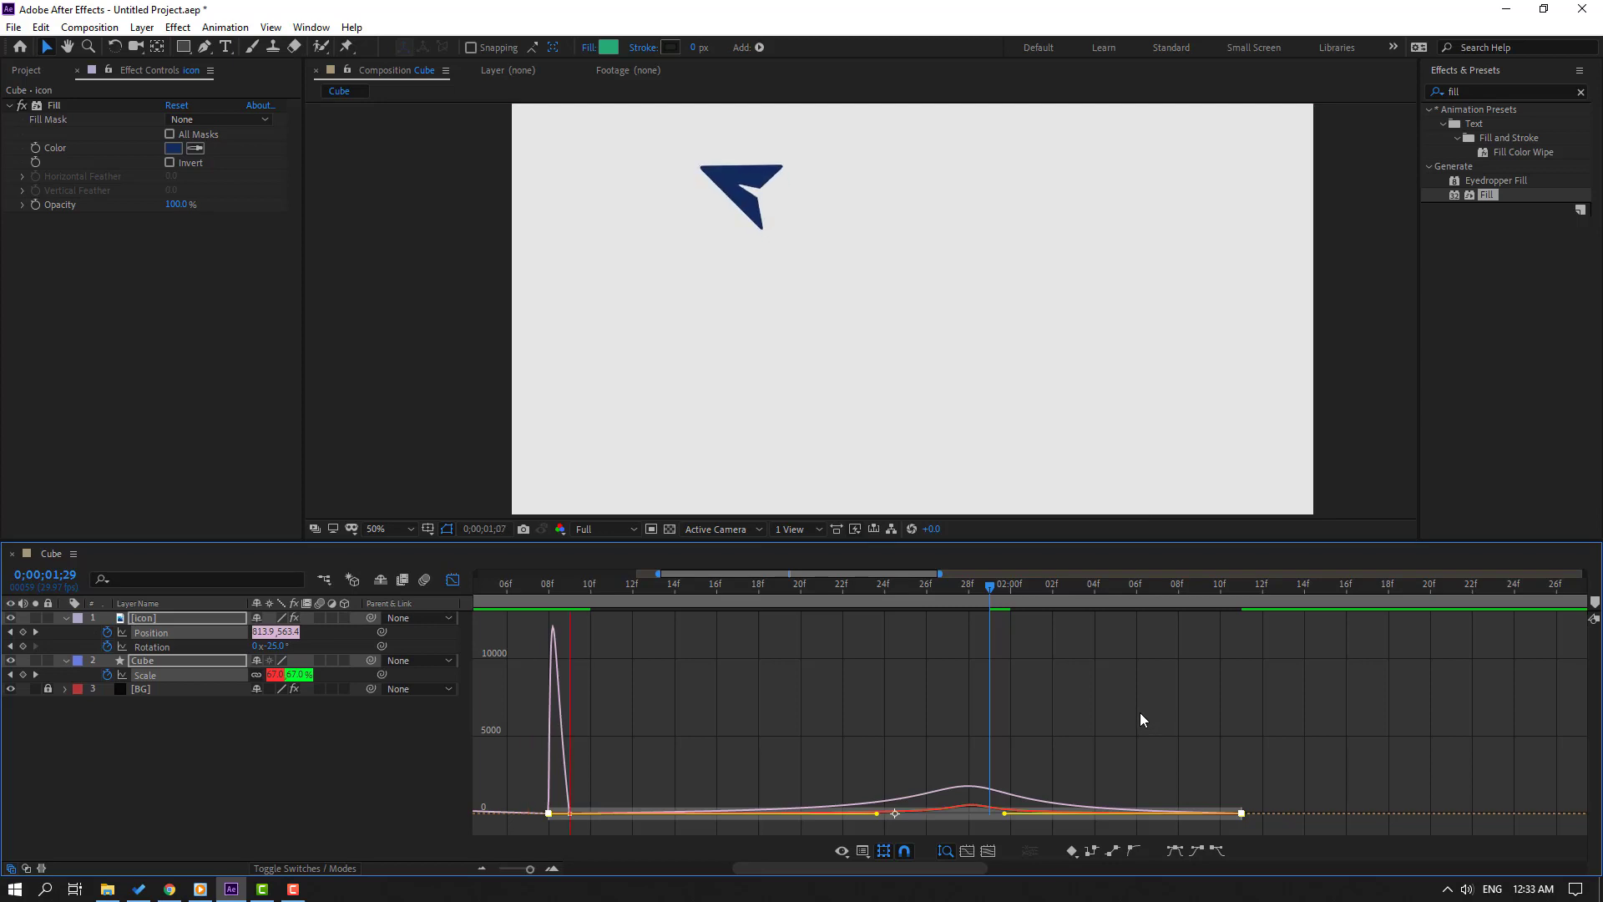
pyautogui.moveTo(898, 586)
pyautogui.mouseDown()
pyautogui.moveTo(769, 582)
pyautogui.moveTo(883, 595)
pyautogui.mouseUp()
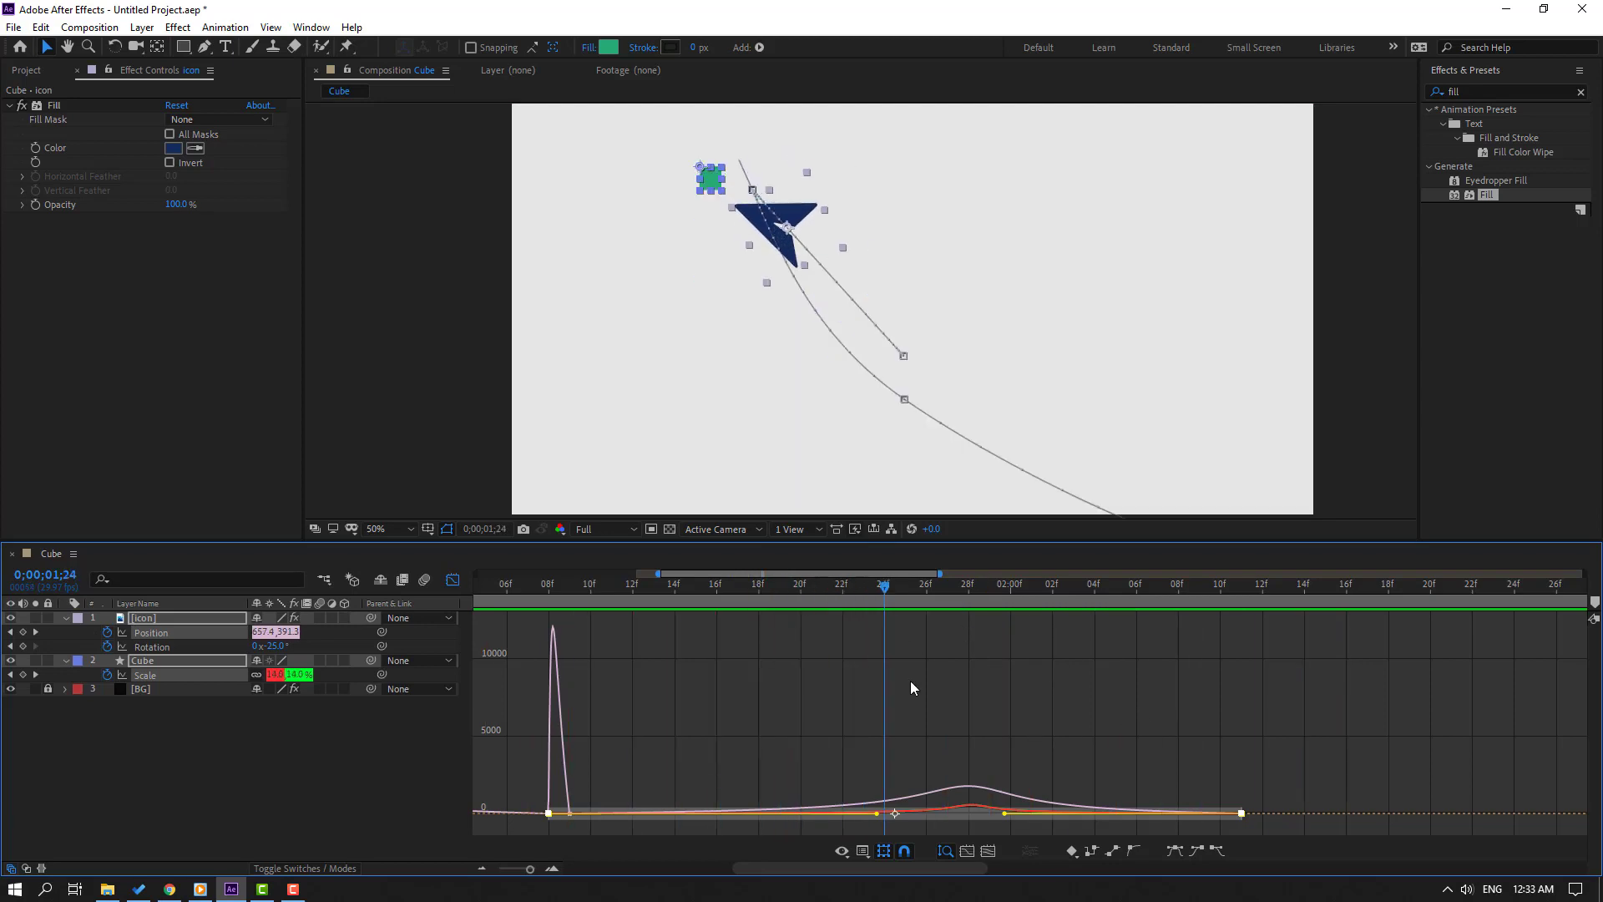
pyautogui.click(609, 808)
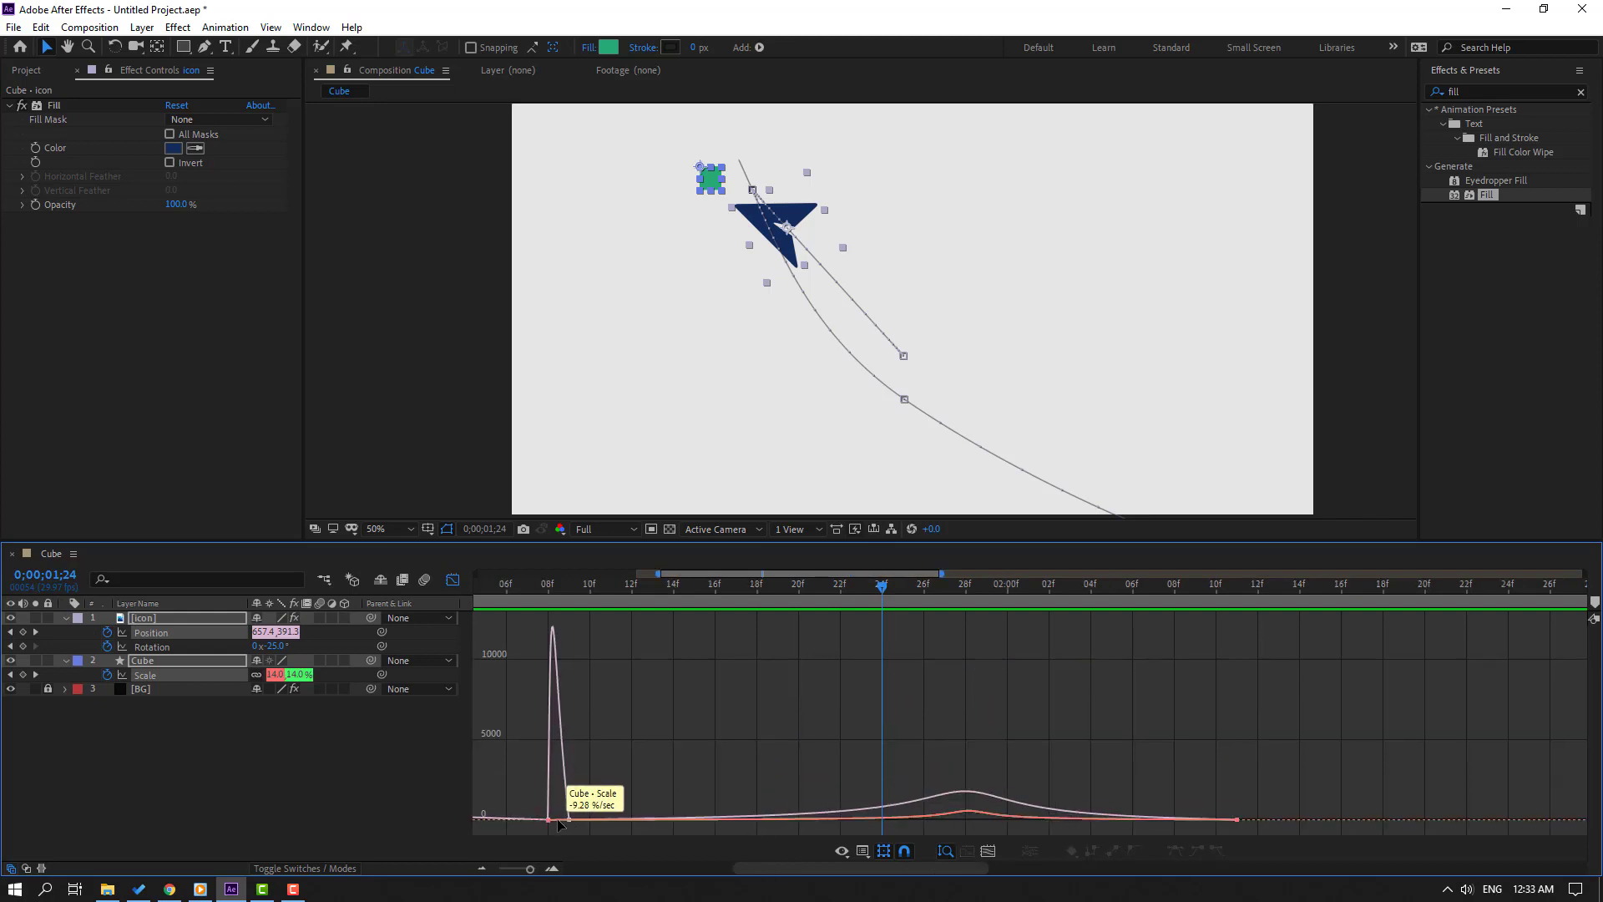
pyautogui.press('=')
pyautogui.press('-')
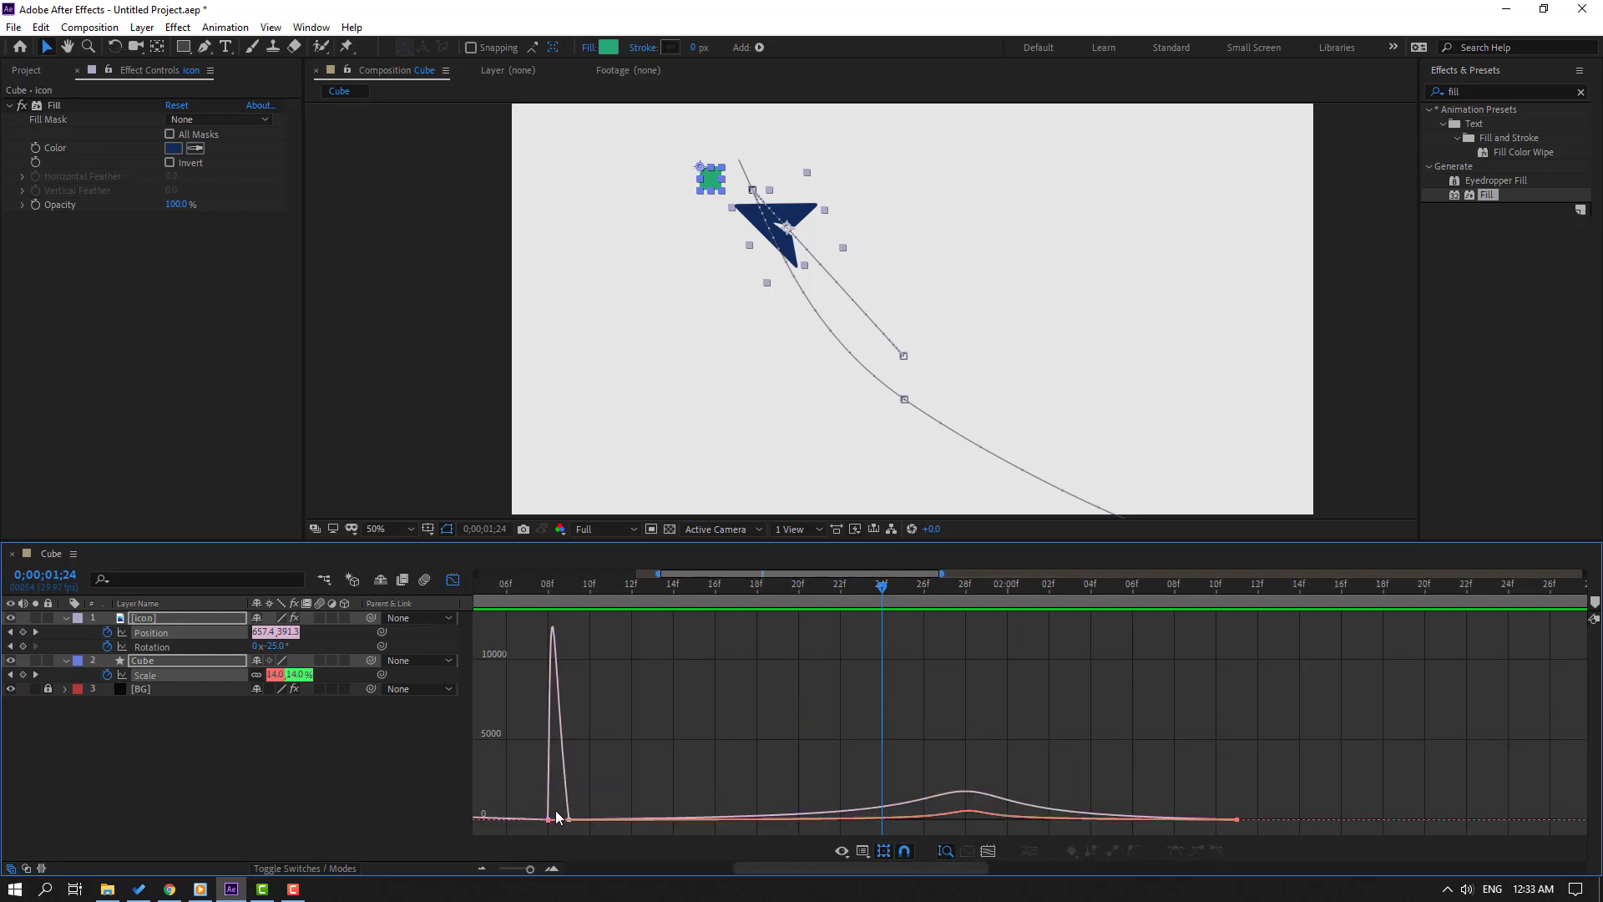
pyautogui.press('=')
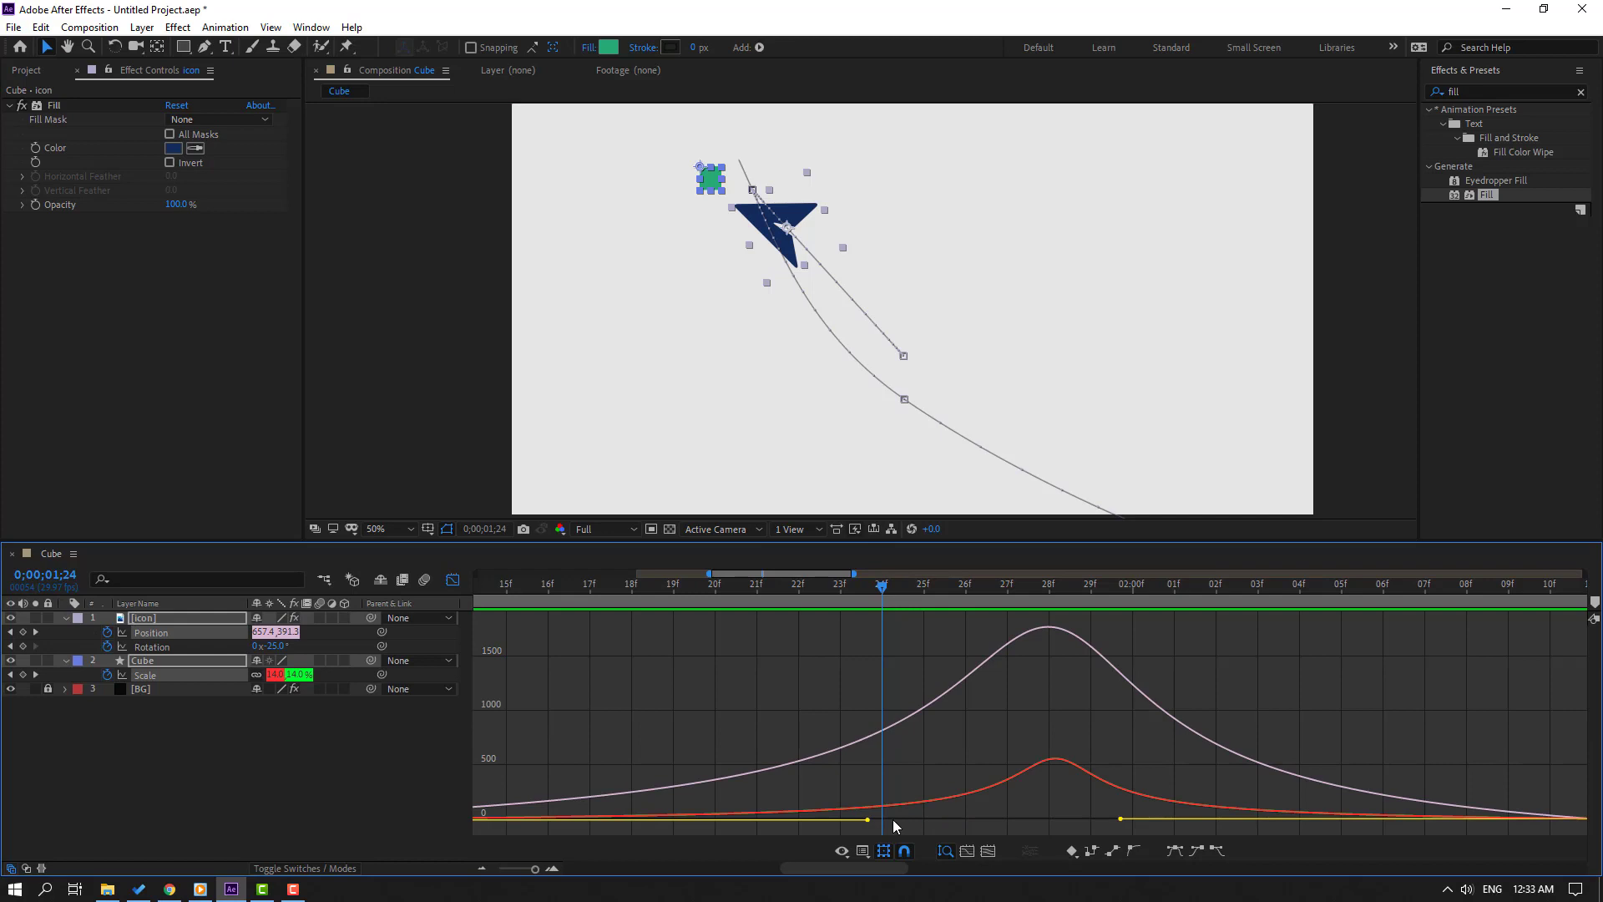
# Shift the square's scale speed peak later, about 88% influence, and return to layer bars
pyautogui.moveTo(868, 822); pyautogui.dragTo(816, 818)
pyautogui.press('-')
pyautogui.moveTo(839, 596); pyautogui.dragTo(957, 614)
pyautogui.click(1015, 683)
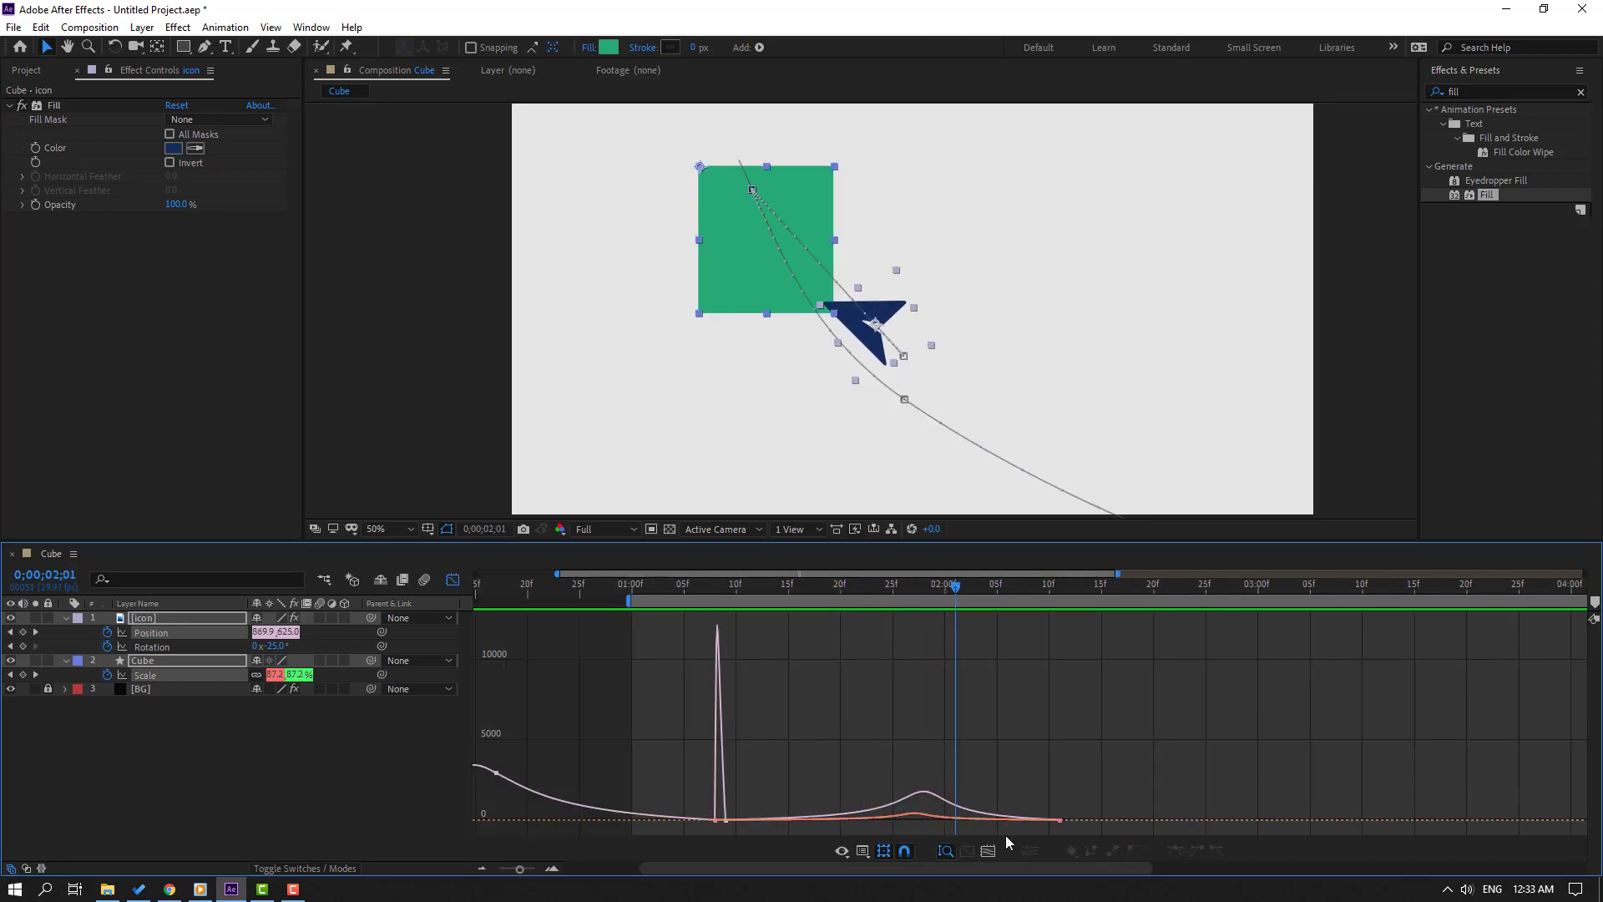
pyautogui.press('=')
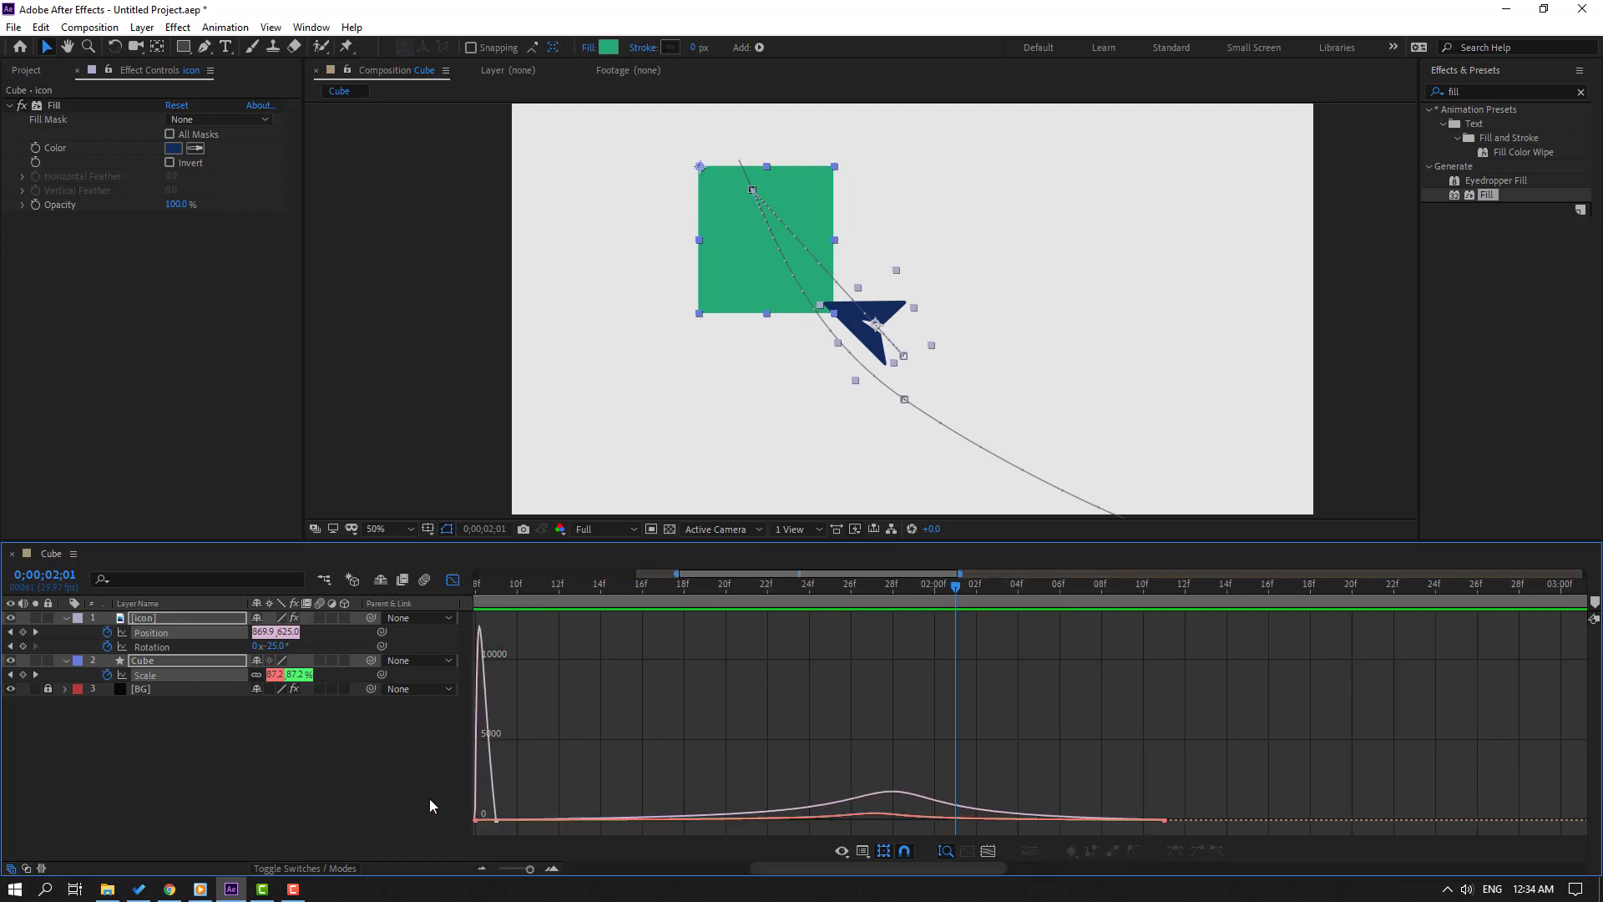
pyautogui.click(453, 579)
pyautogui.click(788, 813)
# Stretch the last Cube Scale keyframe's ease influence, reset the work area, and check 0;00;02;11
pyautogui.press('-')
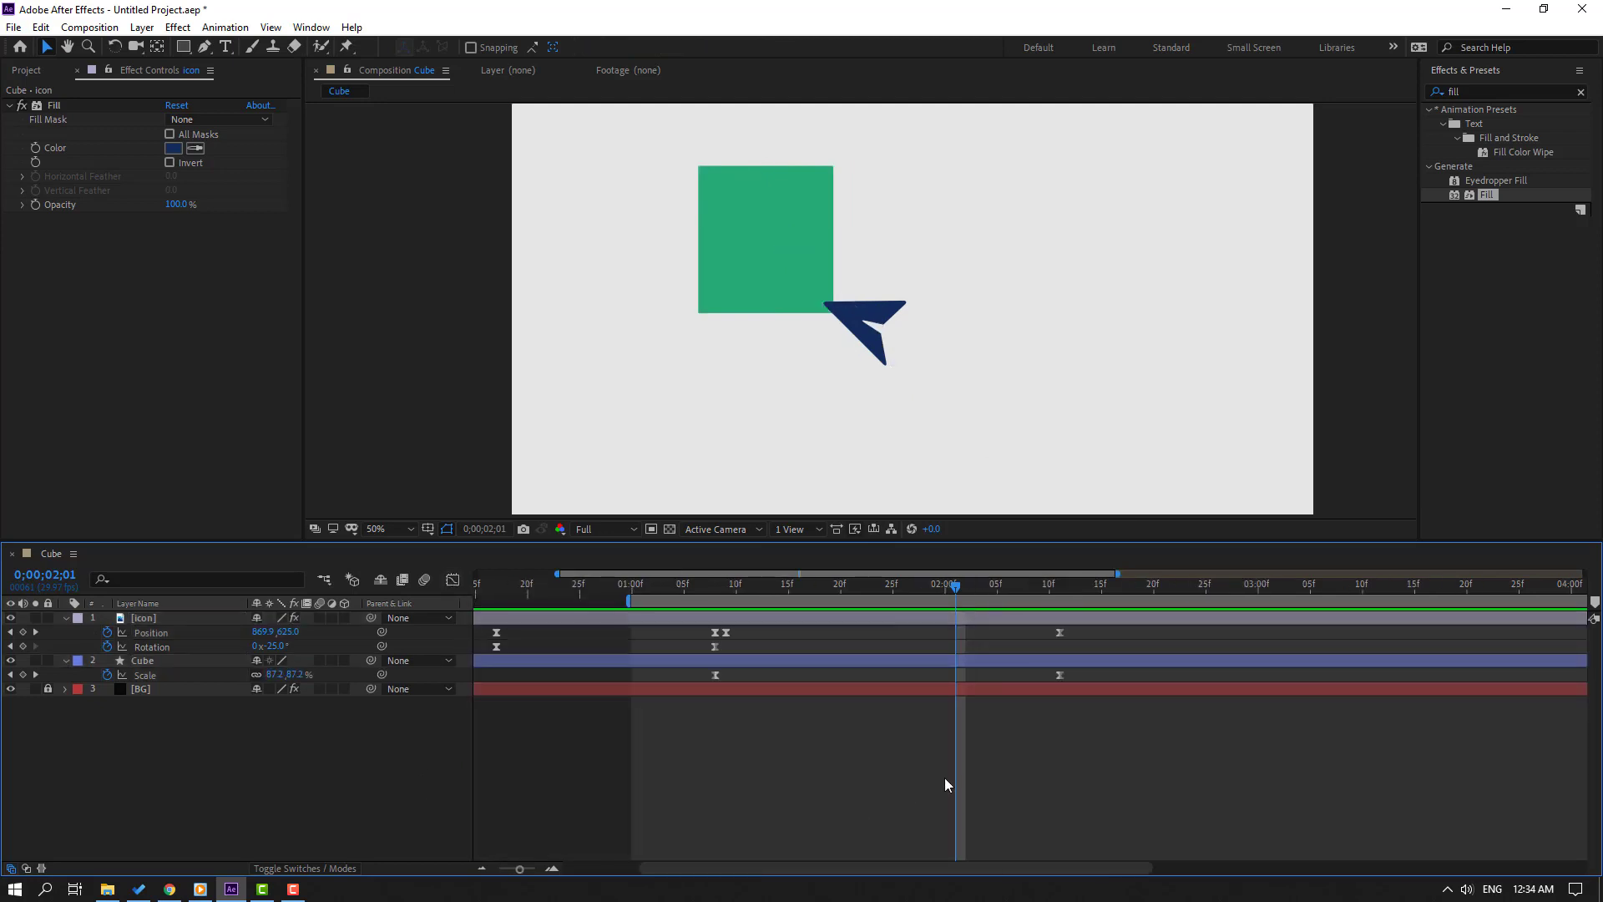
pyautogui.moveTo(1084, 676); pyautogui.dragTo(710, 679)
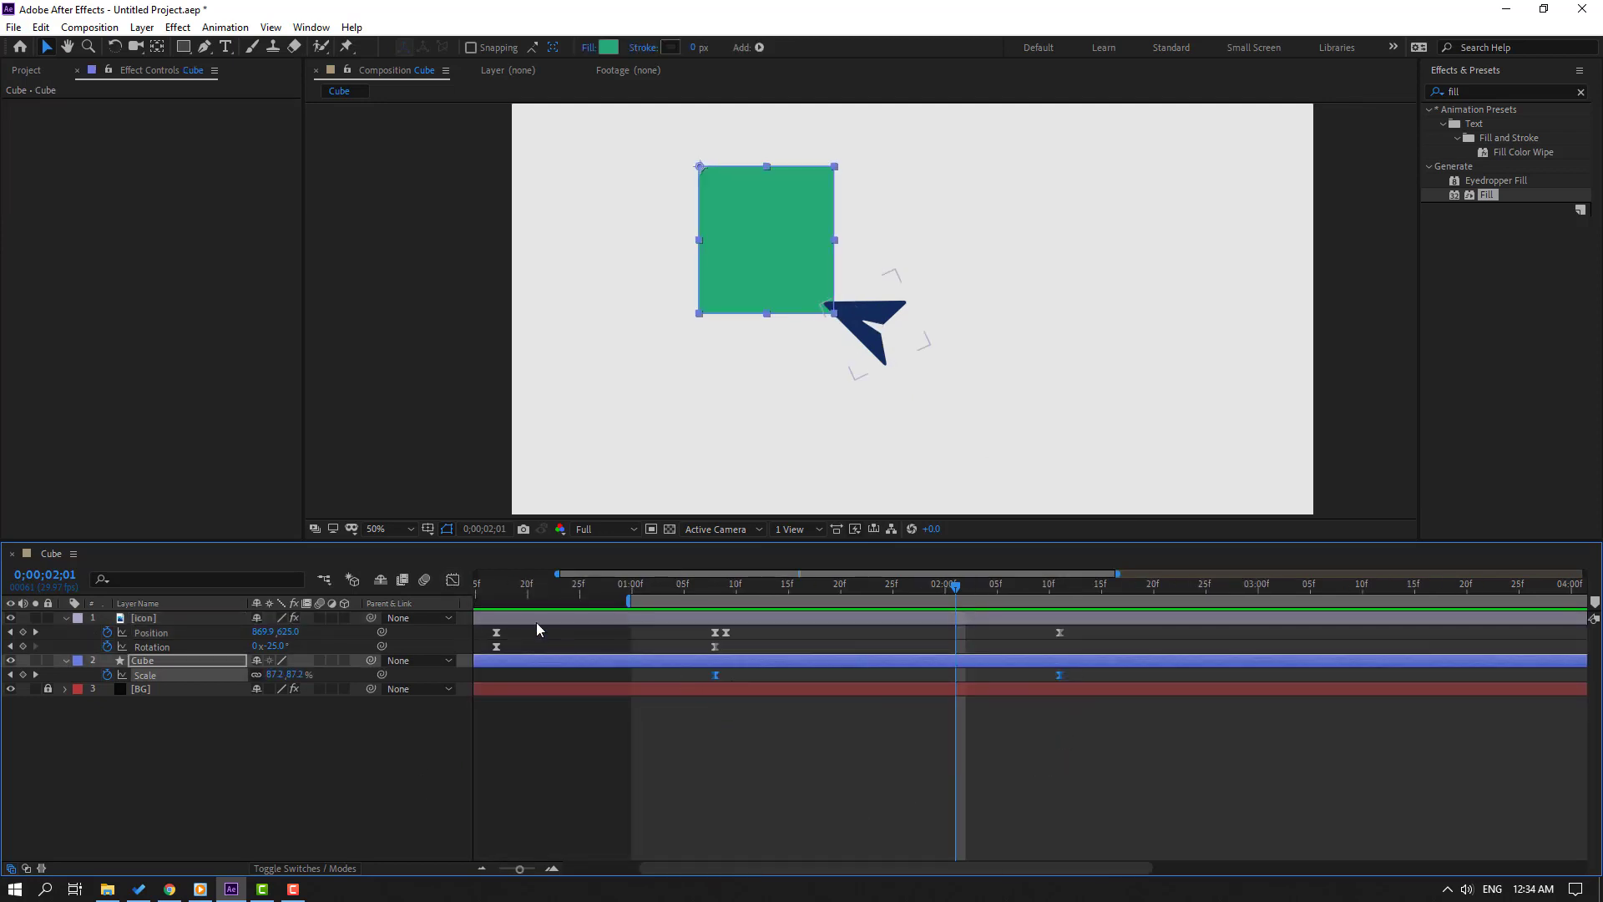
pyautogui.click(452, 579)
pyautogui.moveTo(1215, 806); pyautogui.dragTo(1124, 838)
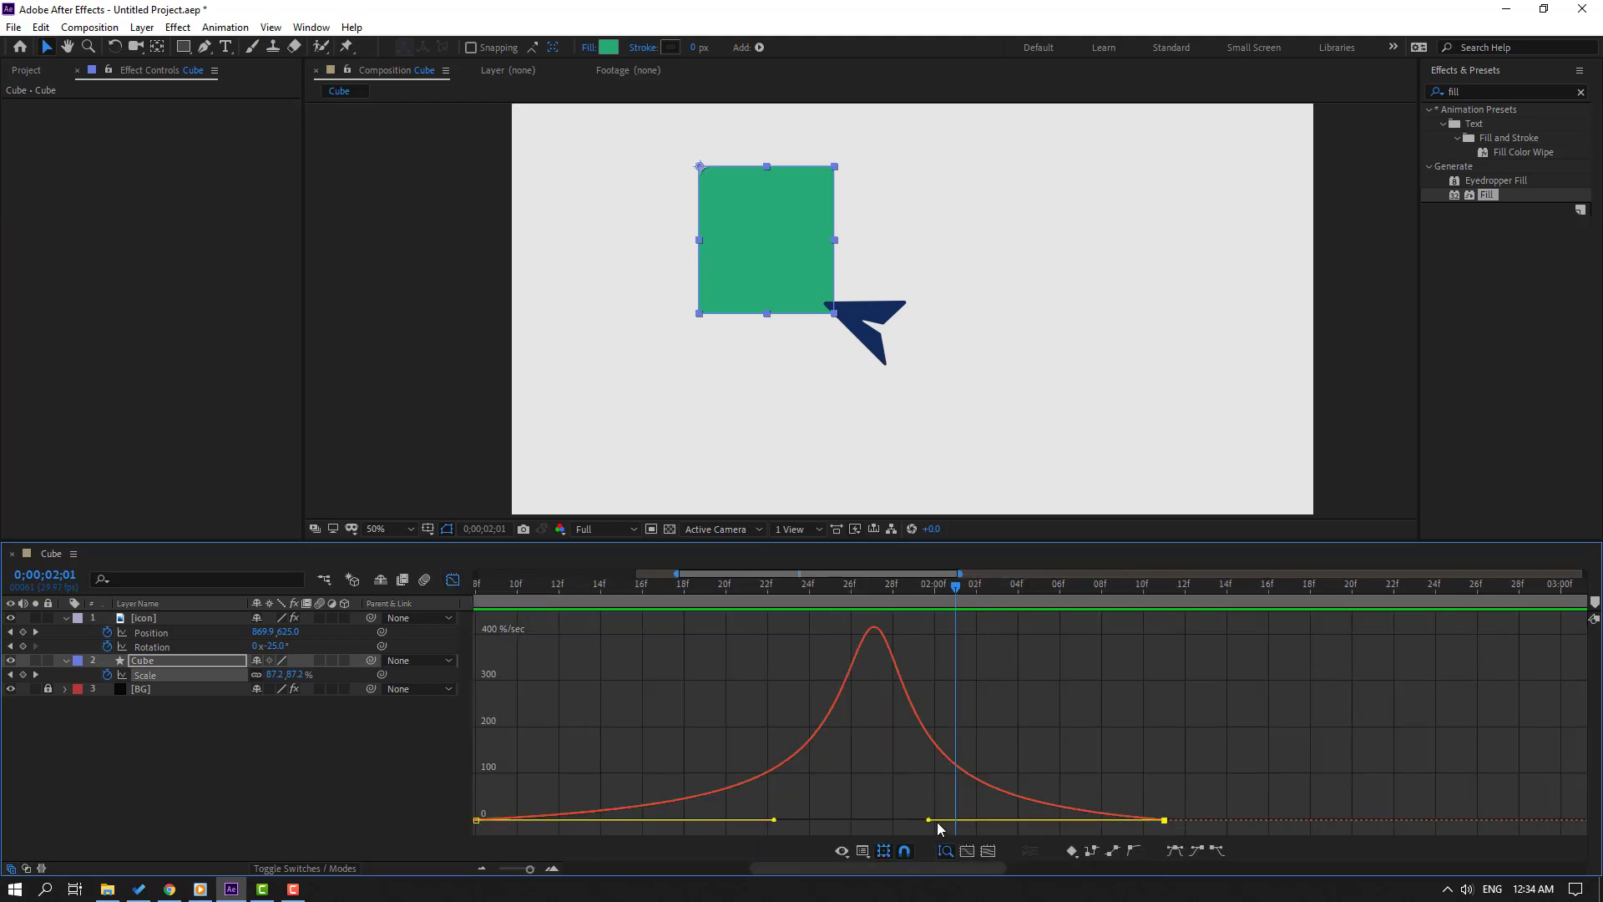
pyautogui.moveTo(930, 824); pyautogui.dragTo(995, 824)
pyautogui.press('-')
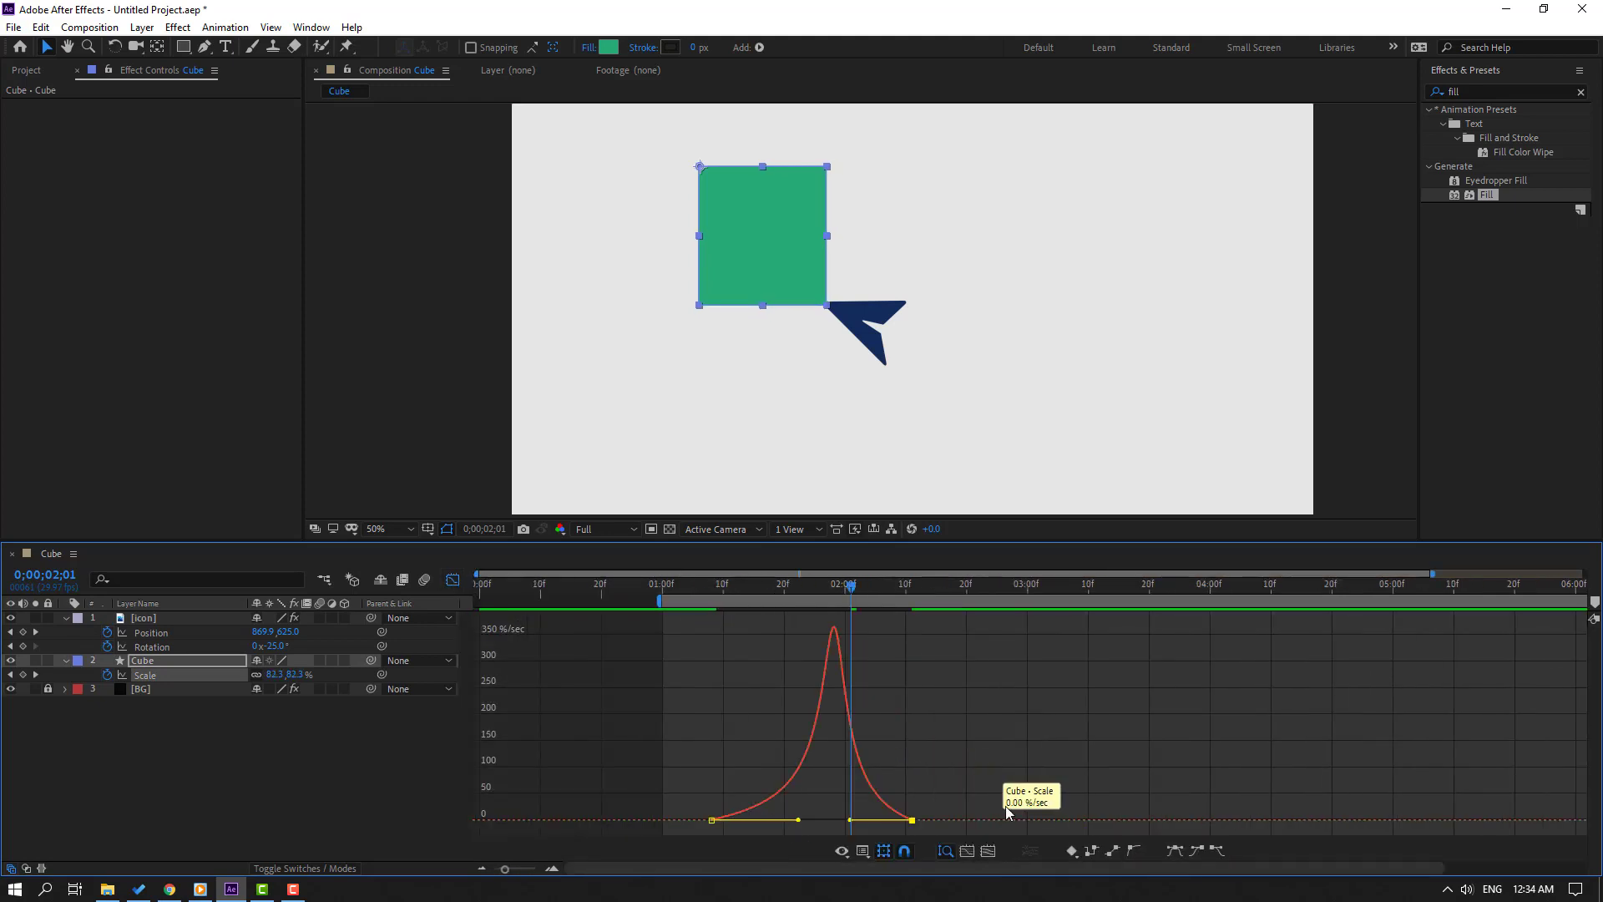
pyautogui.press(',')
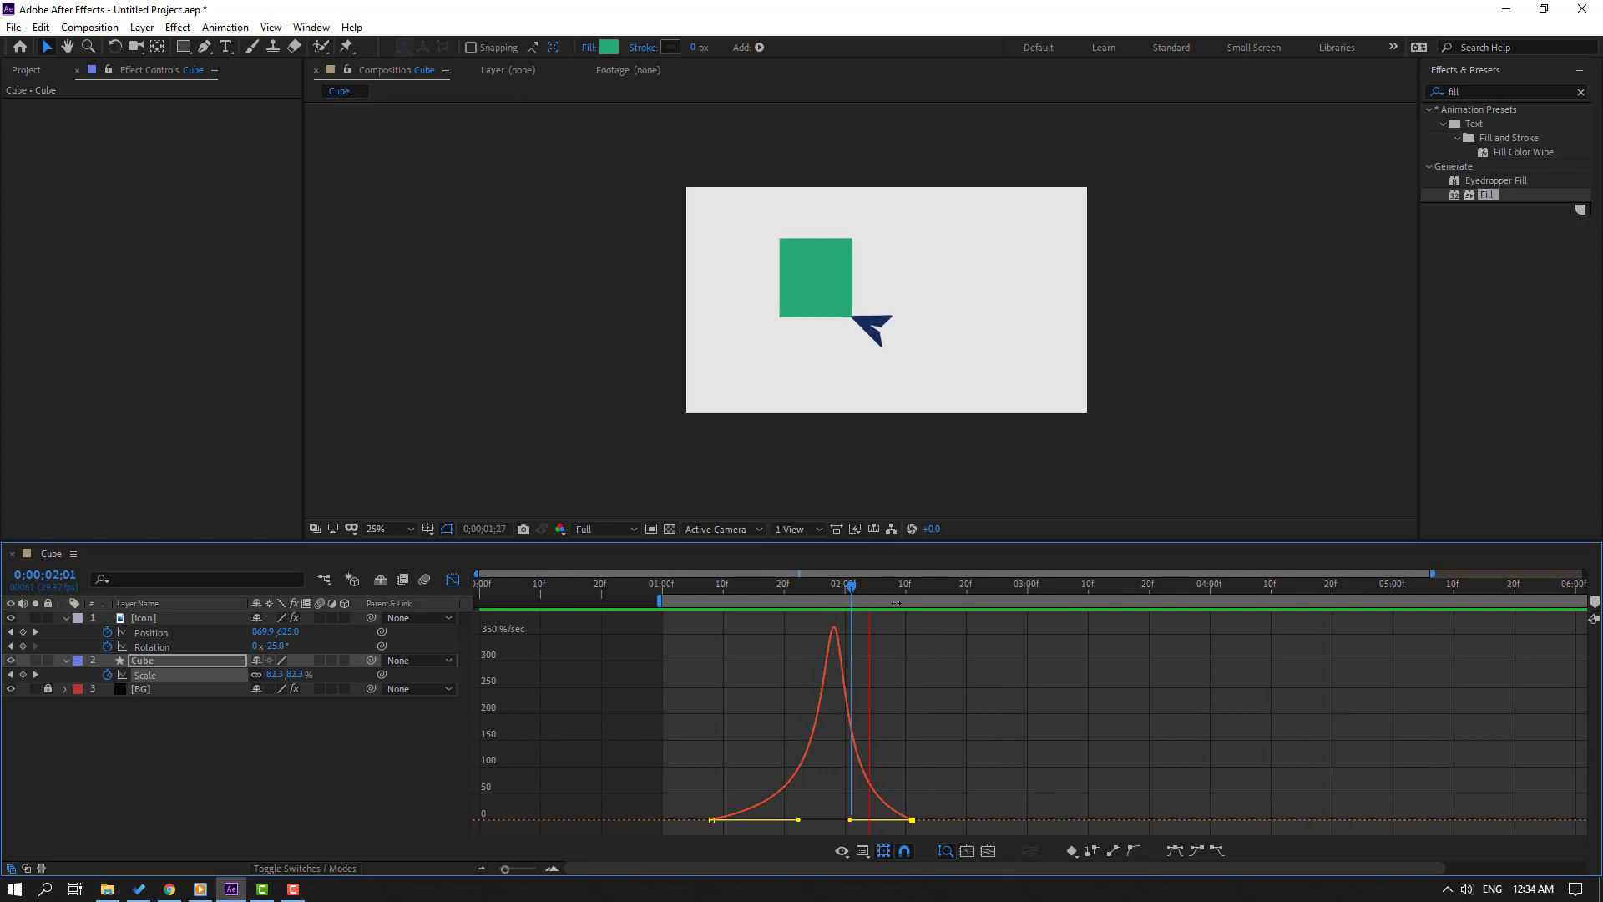
pyautogui.moveTo(659, 601); pyautogui.dragTo(477, 601)
pyautogui.click(452, 579)
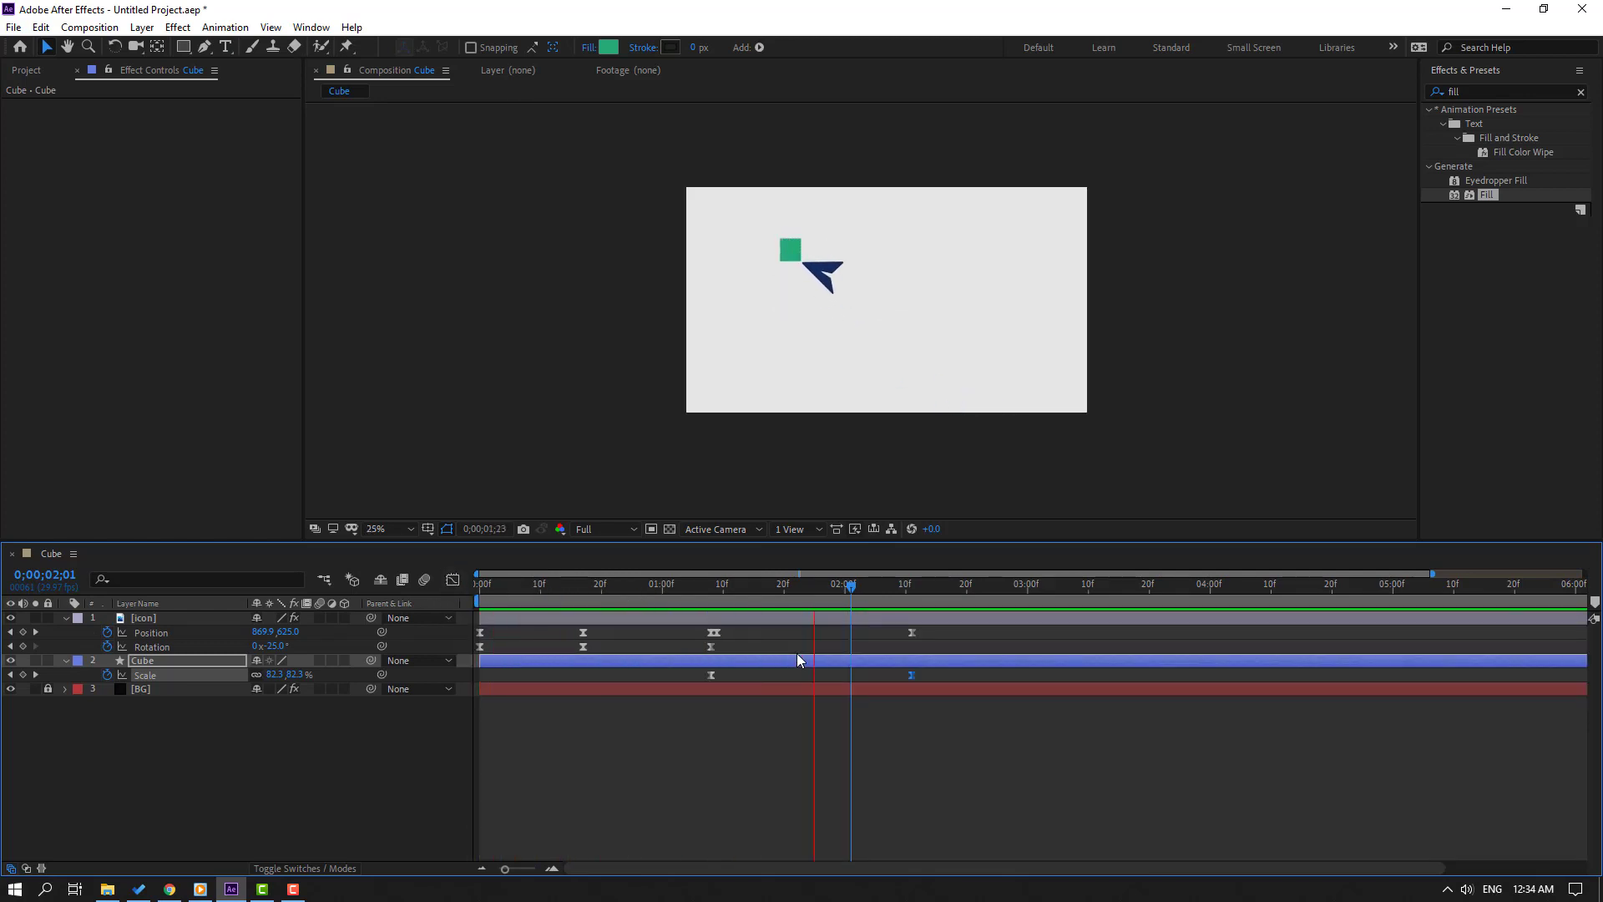
pyautogui.moveTo(795, 585); pyautogui.dragTo(912, 589)
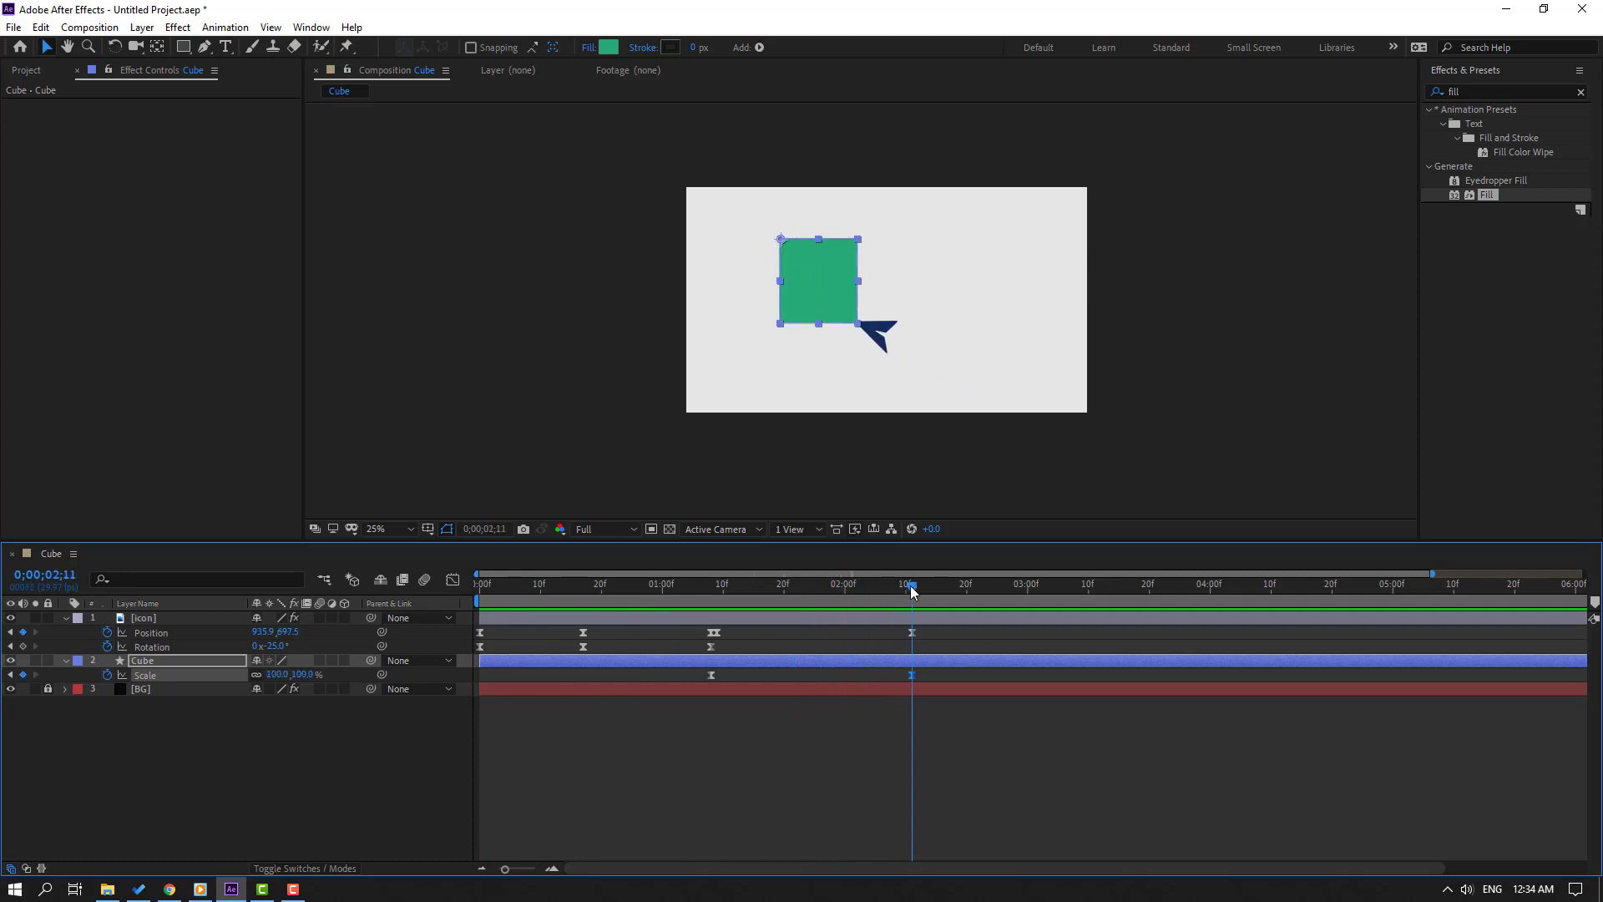
# Keyframe the cursor's Position off the frame's bottom-right at about 0;00;03;09
pyautogui.click(168, 619)
pyautogui.click(917, 589)
pyautogui.click(151, 632)
pyautogui.moveTo(933, 583); pyautogui.dragTo(1089, 597)
pyautogui.moveTo(884, 338); pyautogui.dragTo(999, 439)
# Key the cursor's Rotation at 0;00;02;12, turn it to about -43°, and move that key to 0;00;03;10
pyautogui.moveTo(922, 591); pyautogui.dragTo(915, 588)
pyautogui.click(24, 647)
pyautogui.press('space')
pyautogui.moveTo(284, 652); pyautogui.dragTo(247, 648)
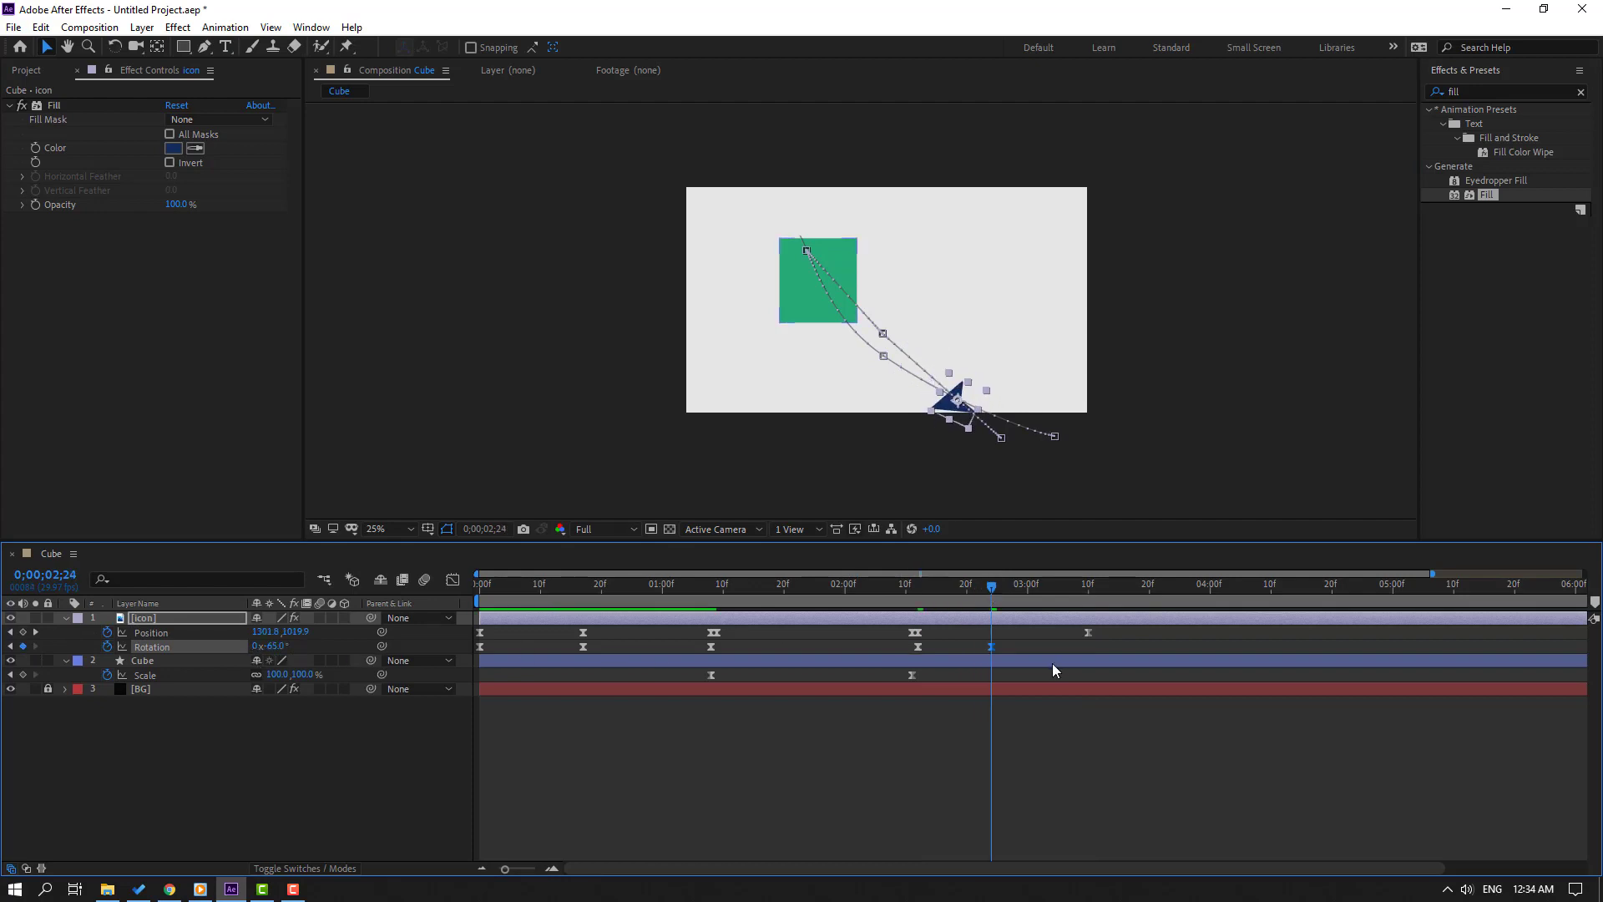
pyautogui.moveTo(991, 648); pyautogui.dragTo(1086, 649)
pyautogui.moveTo(1066, 595); pyautogui.dragTo(1079, 592)
pyautogui.click(1133, 636)
pyautogui.press('space')
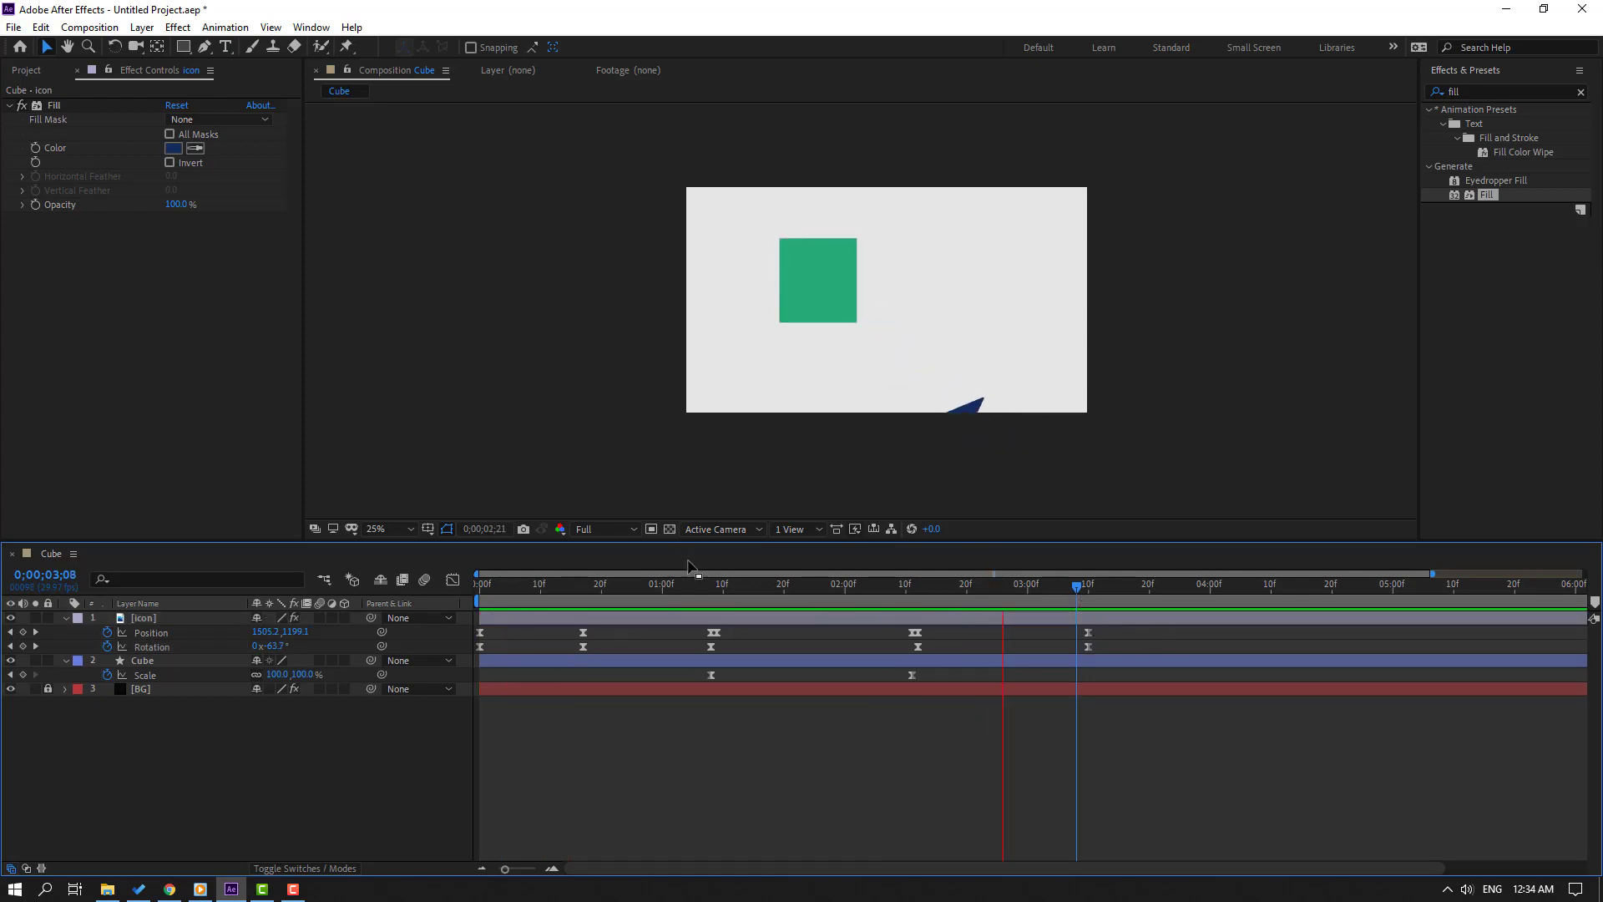
pyautogui.click(911, 588)
pyautogui.moveTo(1082, 641); pyautogui.dragTo(908, 653)
# Preview the cursor's exit from a 2-second work area start, then reset the work area and scrub
pyautogui.click(453, 579)
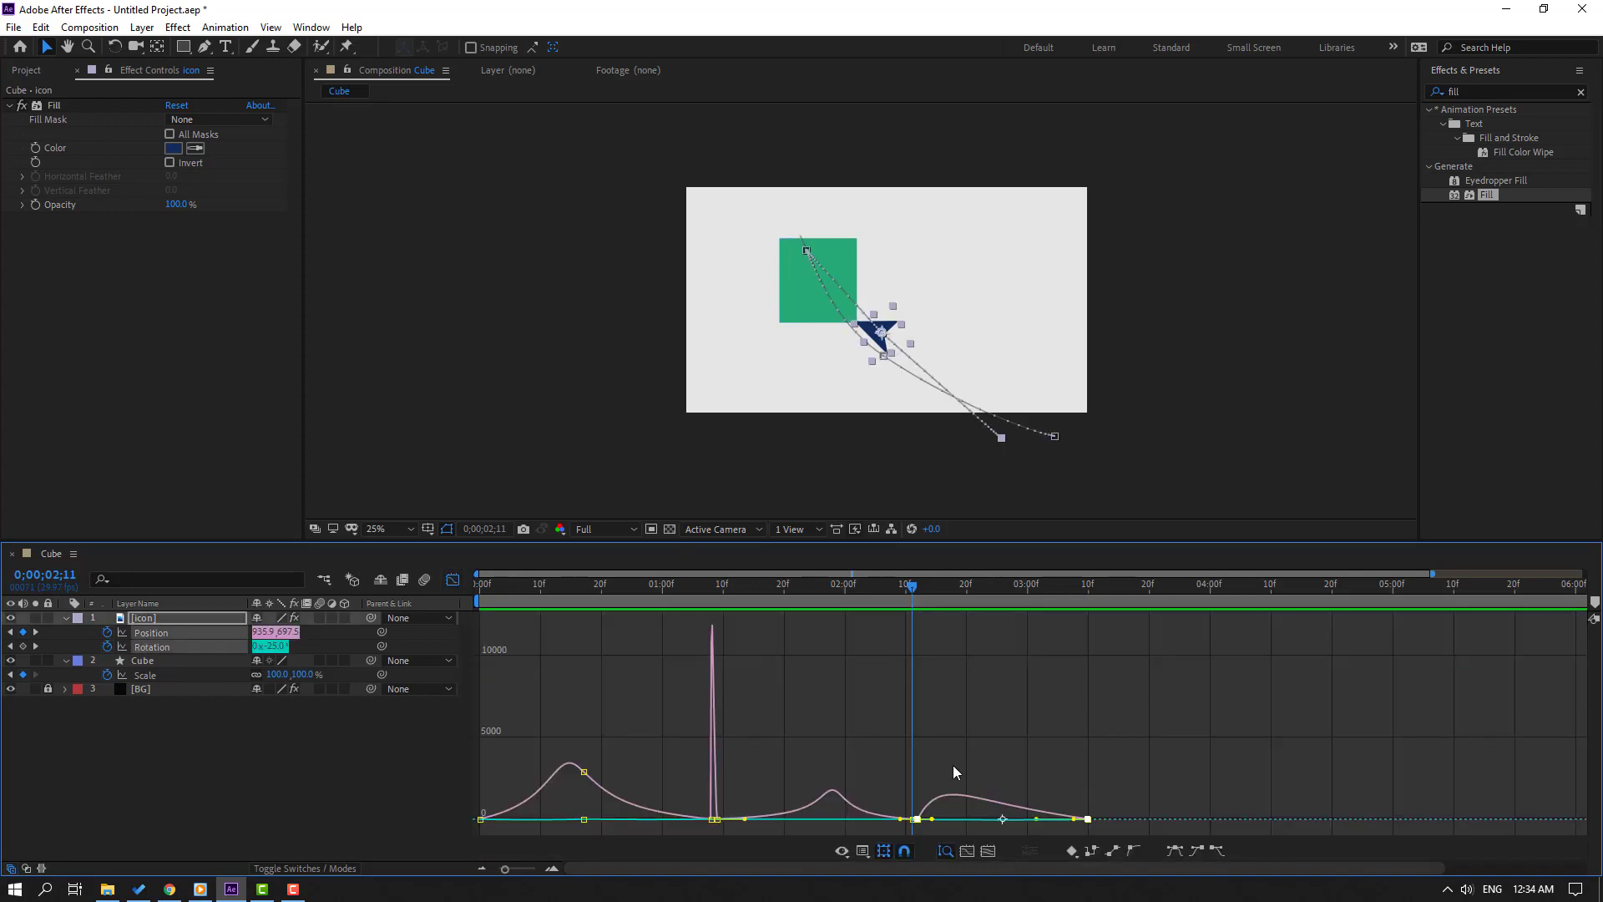
pyautogui.scroll(2, 1077, 757)
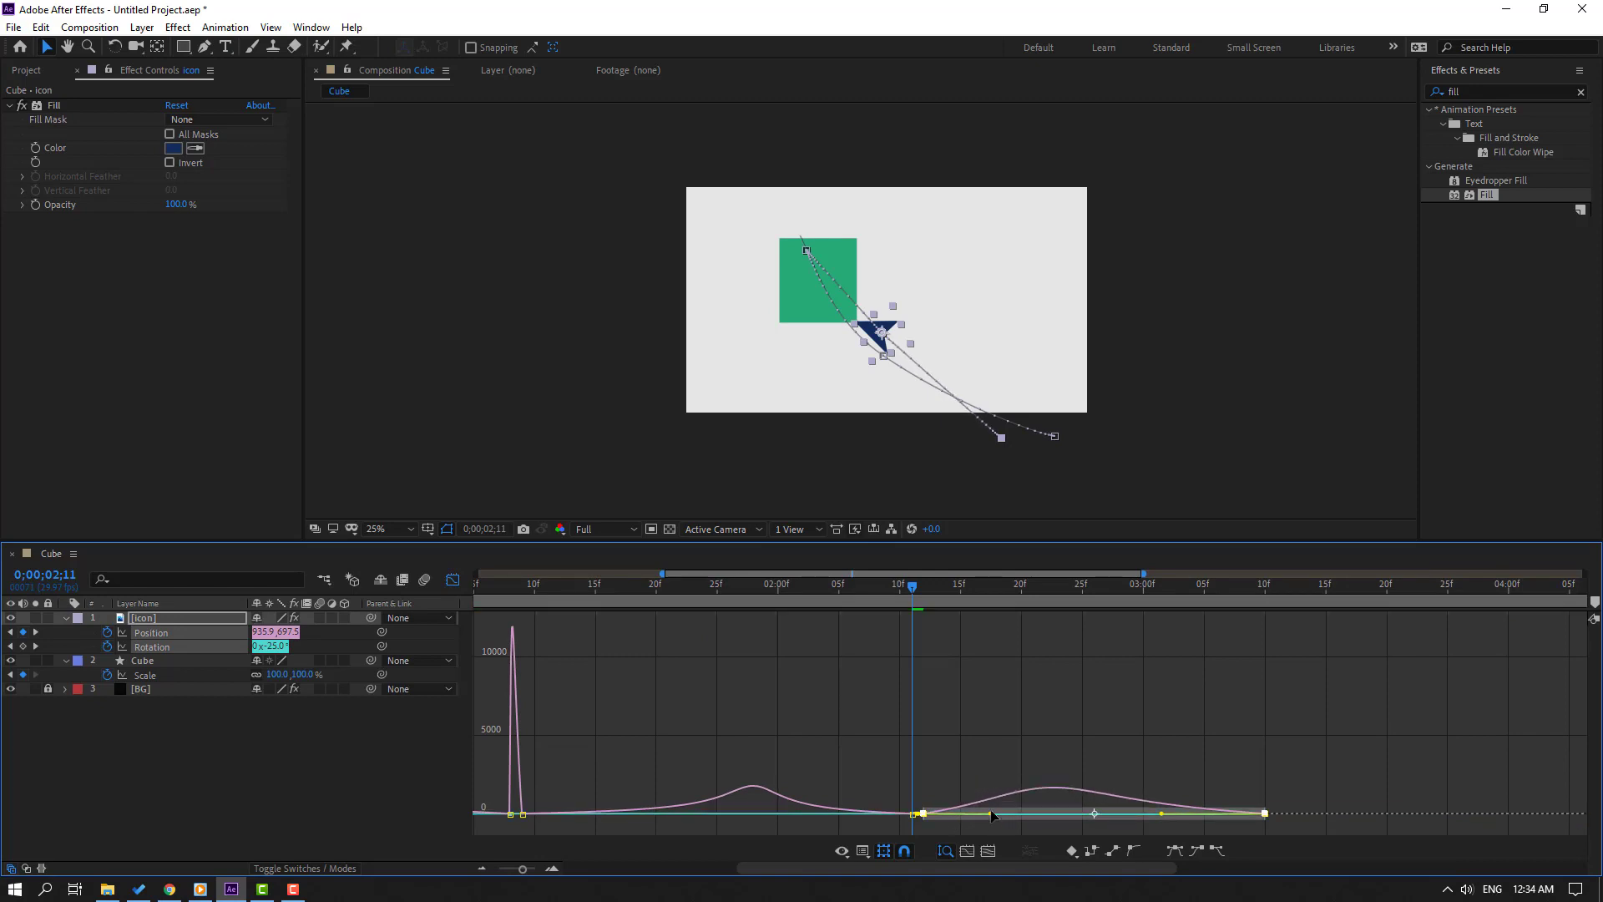
pyautogui.scroll(-3, 588, 595)
pyautogui.moveTo(476, 573); pyautogui.dragTo(842, 574)
pyautogui.press('space')
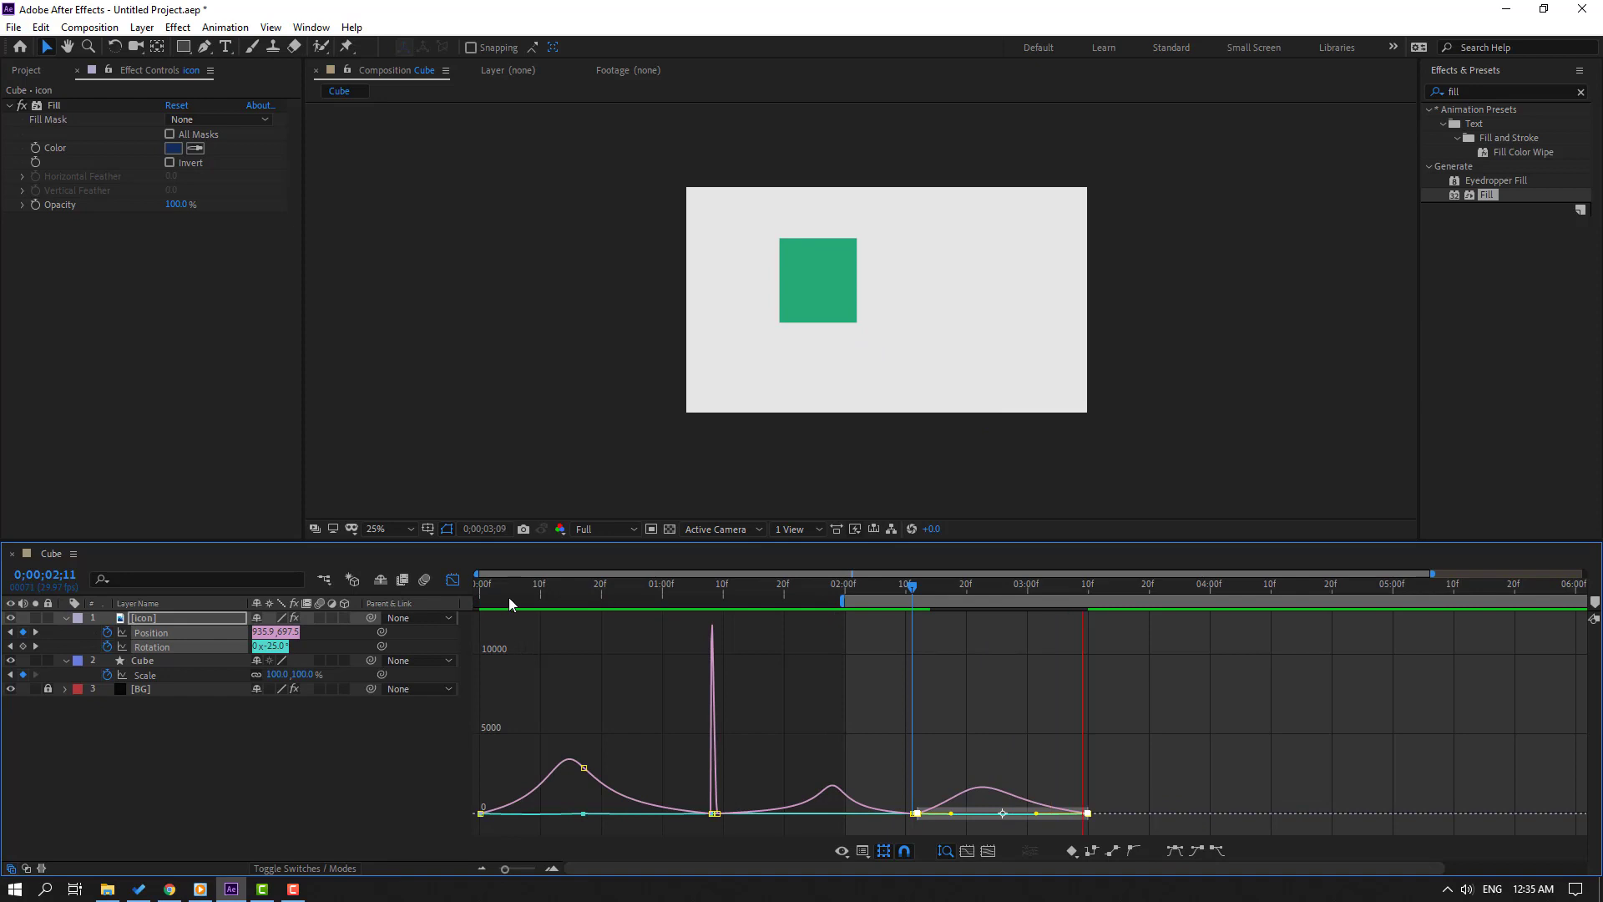
pyautogui.press('space')
pyautogui.click(452, 579)
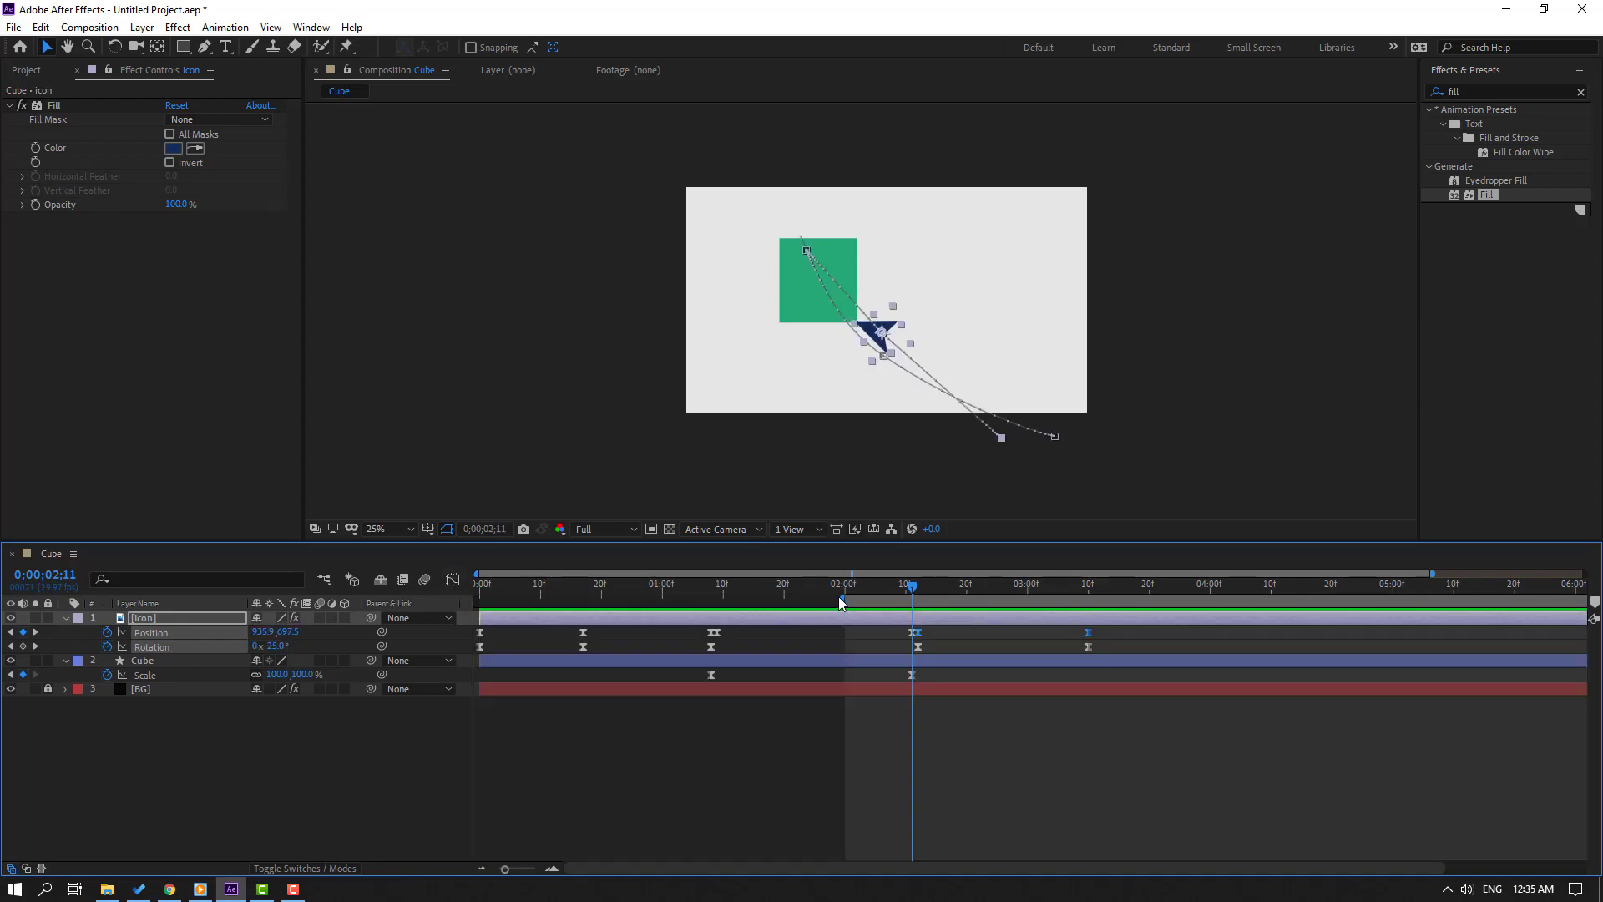
pyautogui.click(840, 602)
pyautogui.moveTo(840, 601); pyautogui.dragTo(478, 601)
pyautogui.moveTo(909, 594); pyautogui.dragTo(1089, 593)
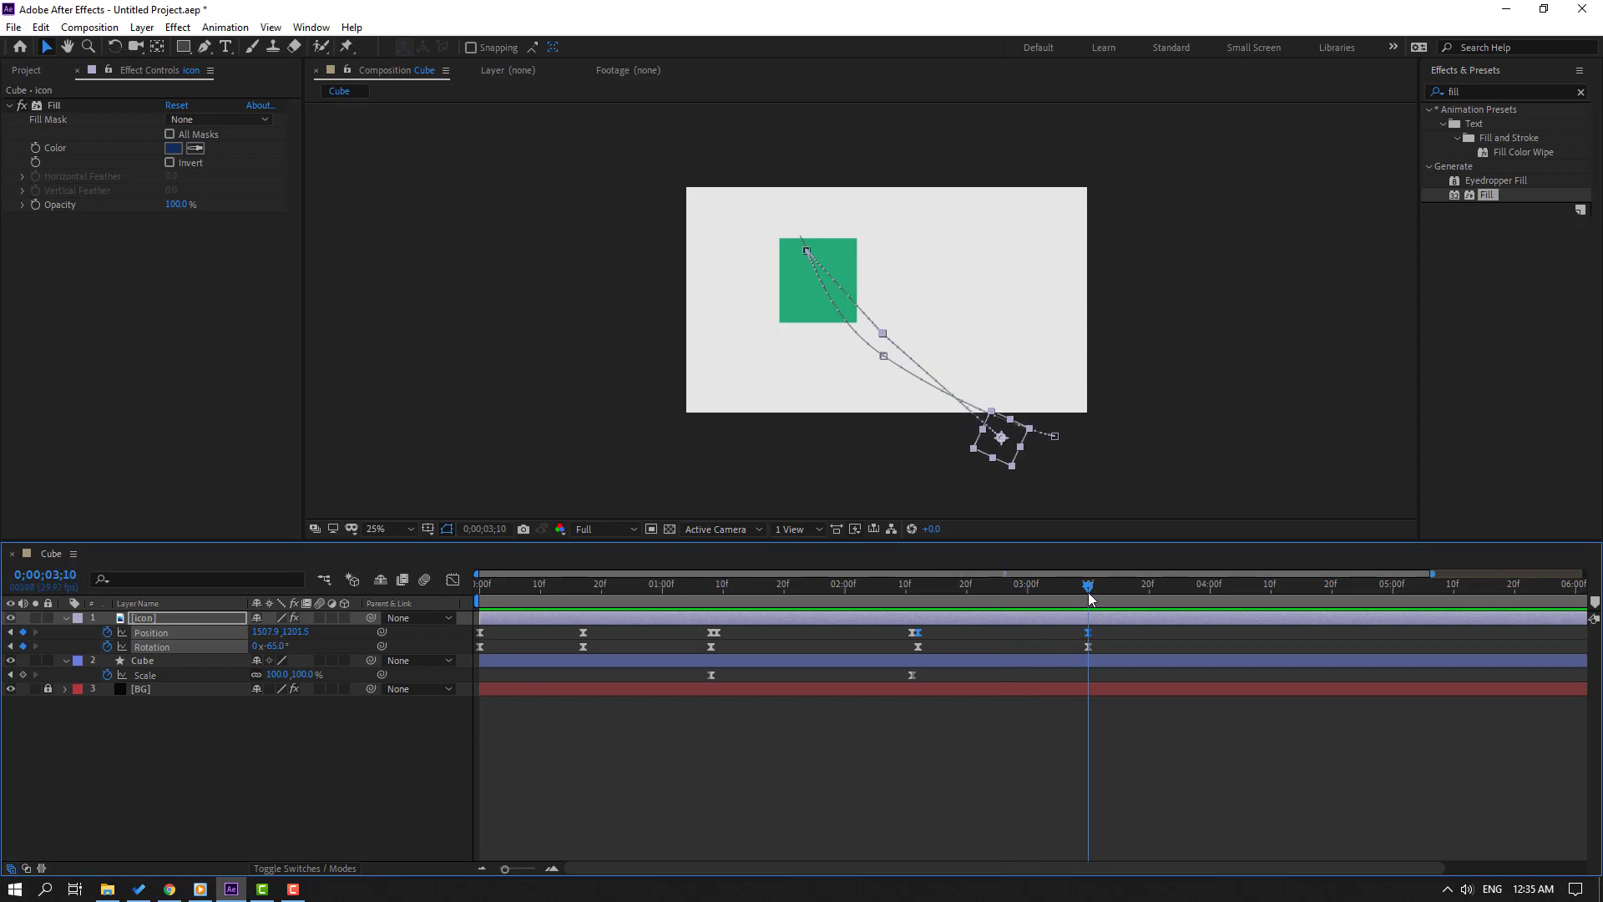
# Split the icon layer at 0;00;03;10 with Edit > Split Layer, then select the Cube layer
pyautogui.click(1050, 650)
pyautogui.click(167, 619)
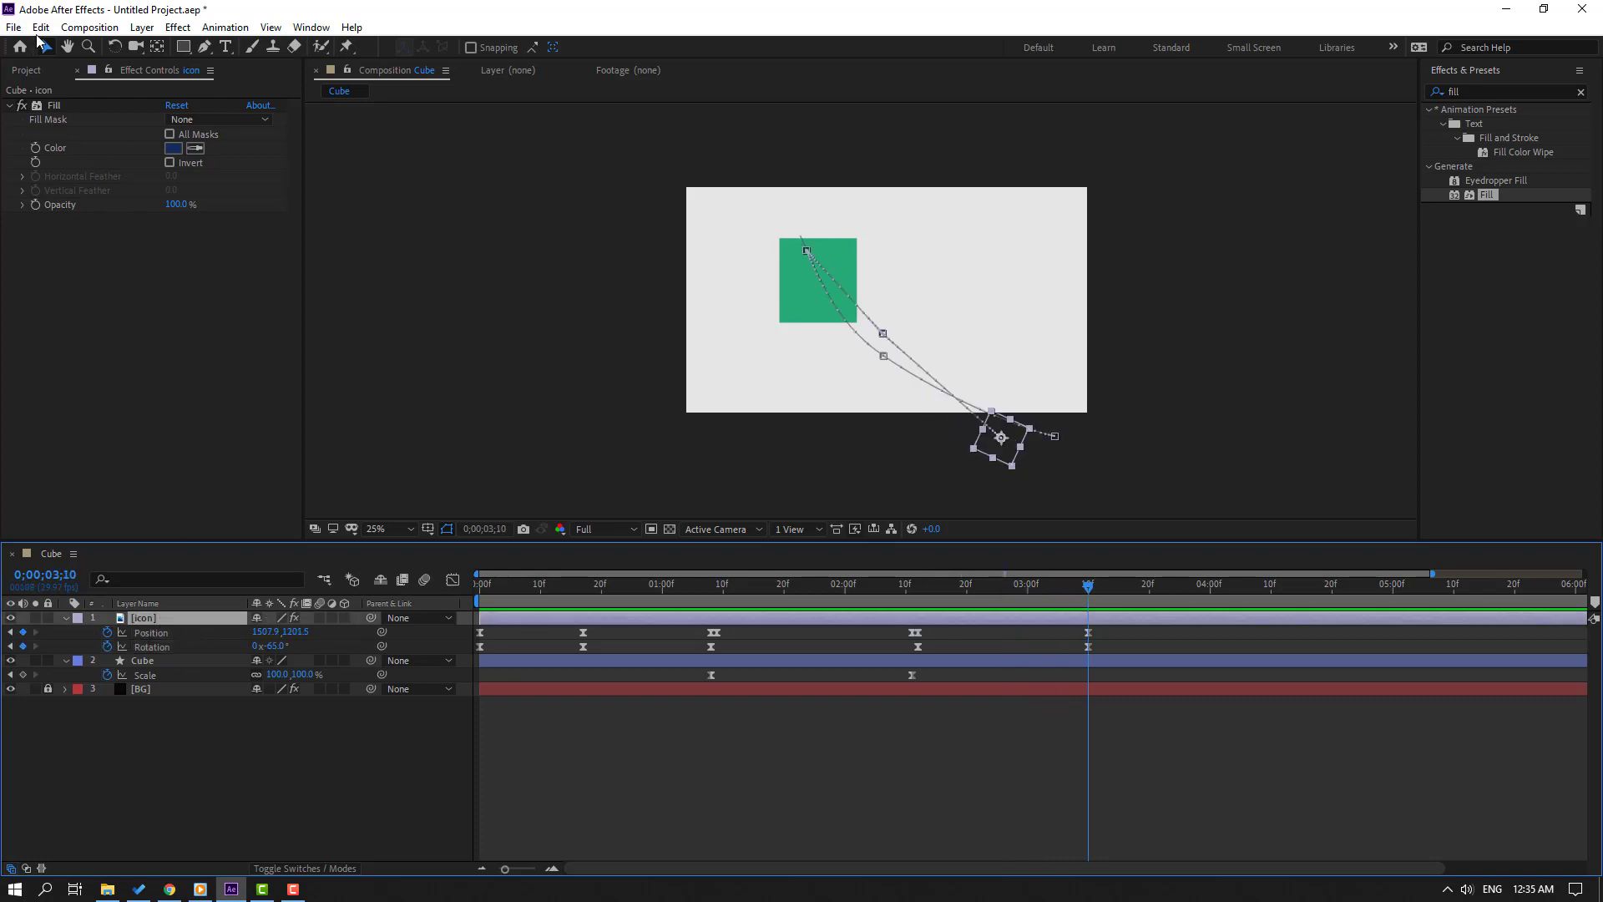
pyautogui.click(40, 28)
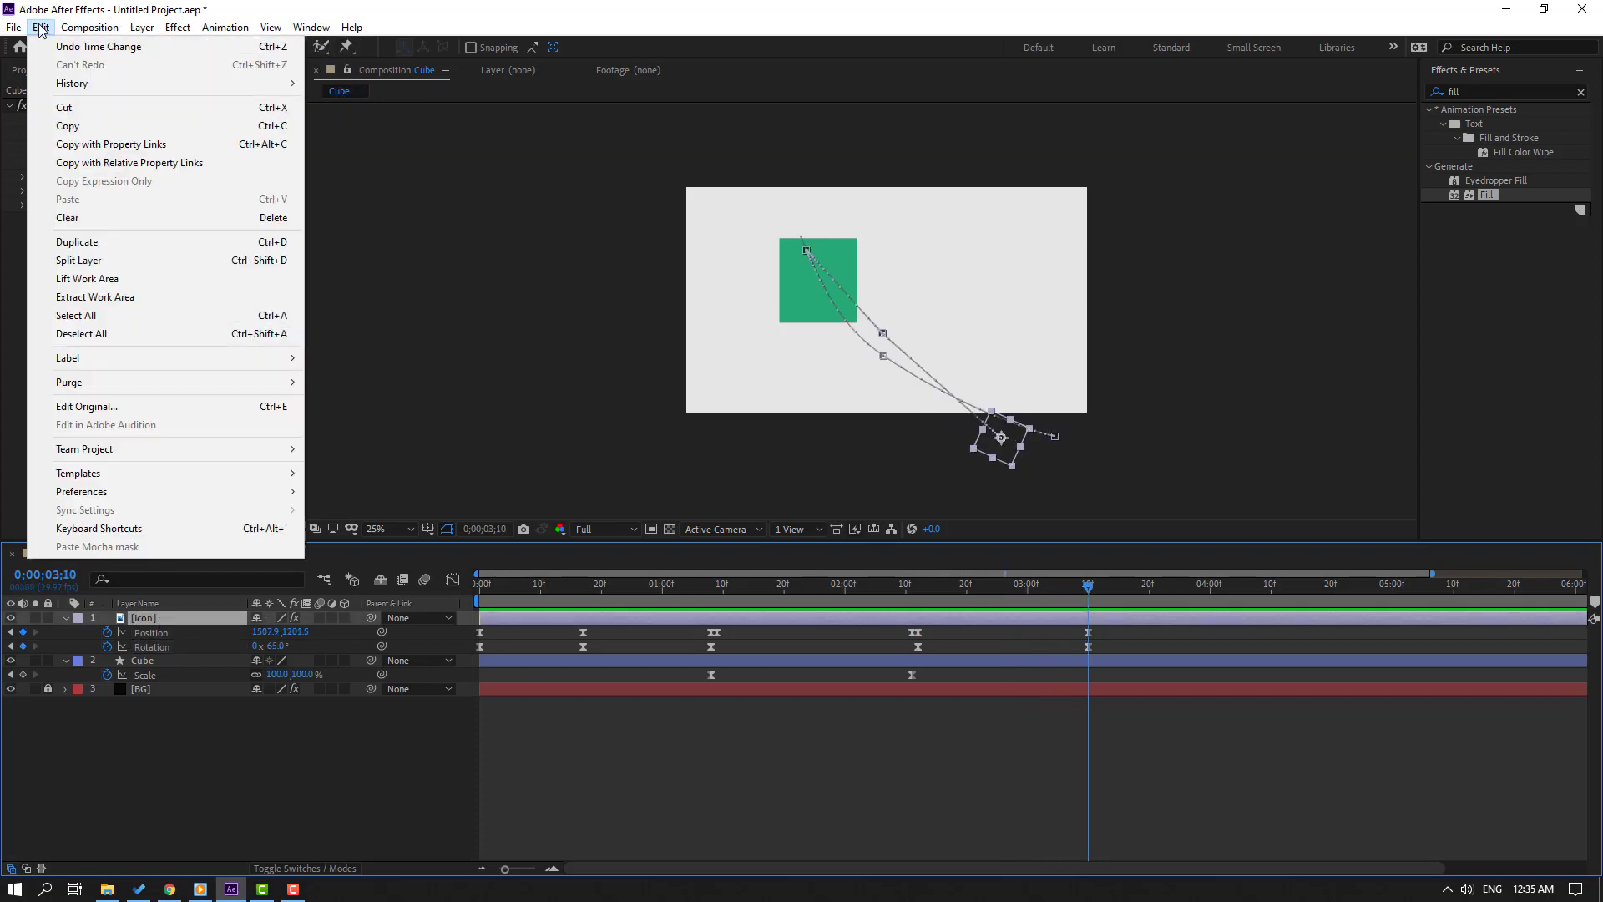
pyautogui.click(275, 265)
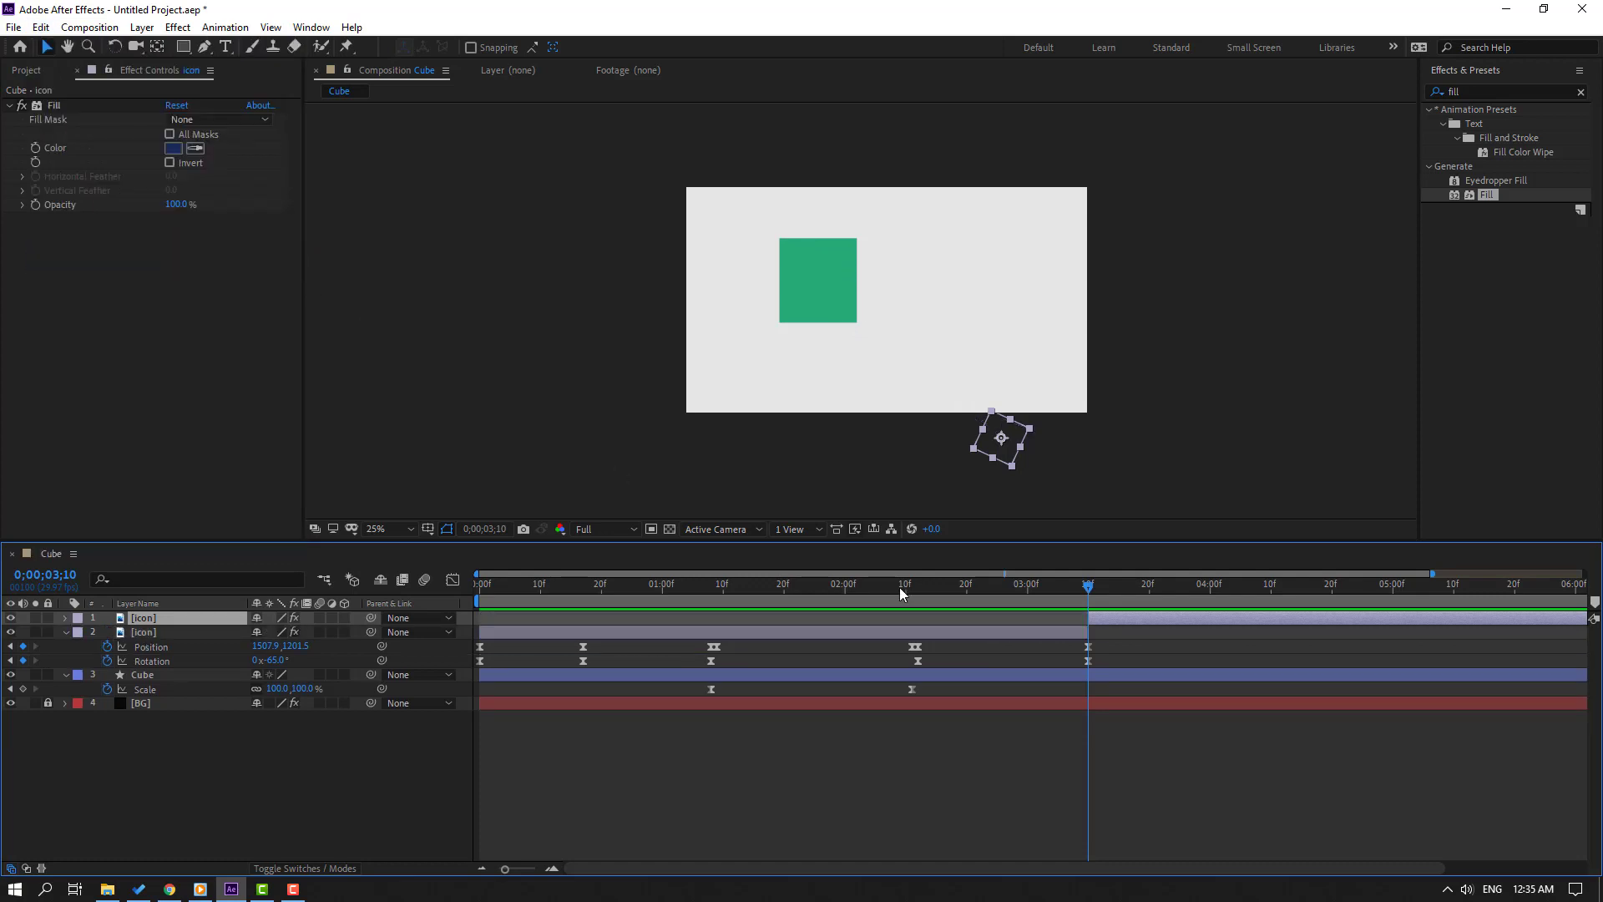
pyautogui.click(66, 618)
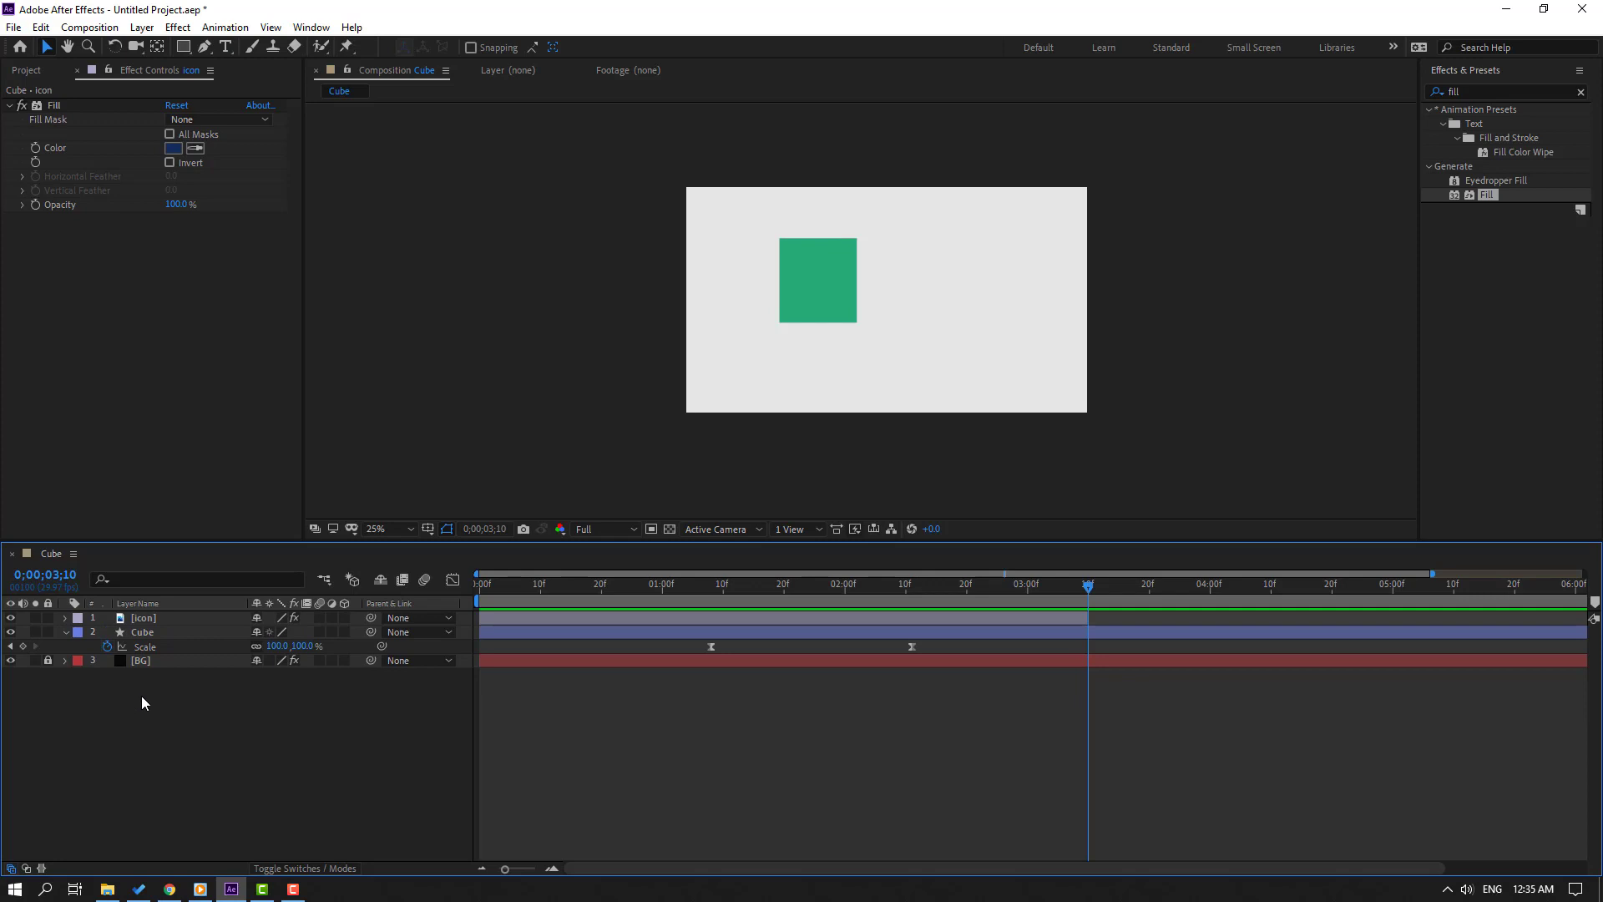
pyautogui.click(140, 633)
# Key the Cube's Position at 0;00;02;11 and drop it to Y 673.3 at 0;00;02;21
pyautogui.moveTo(899, 587); pyautogui.dragTo(818, 601)
pyautogui.moveTo(947, 600); pyautogui.dragTo(965, 598)
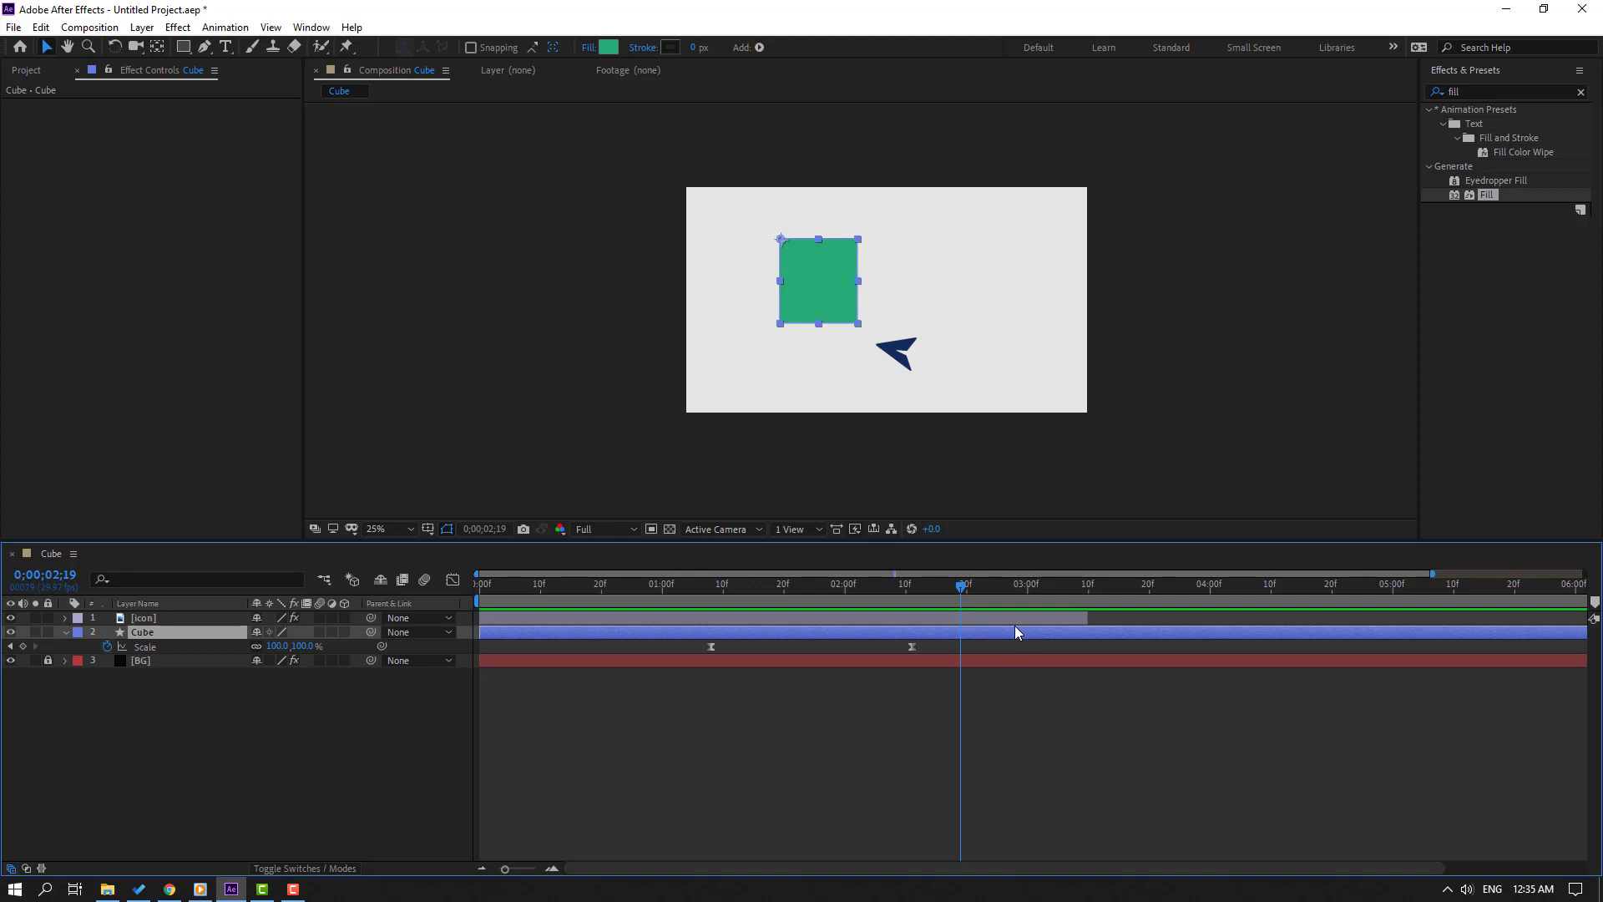
pyautogui.hotkey('shift', 'p')
pyautogui.moveTo(860, 596); pyautogui.dragTo(914, 601)
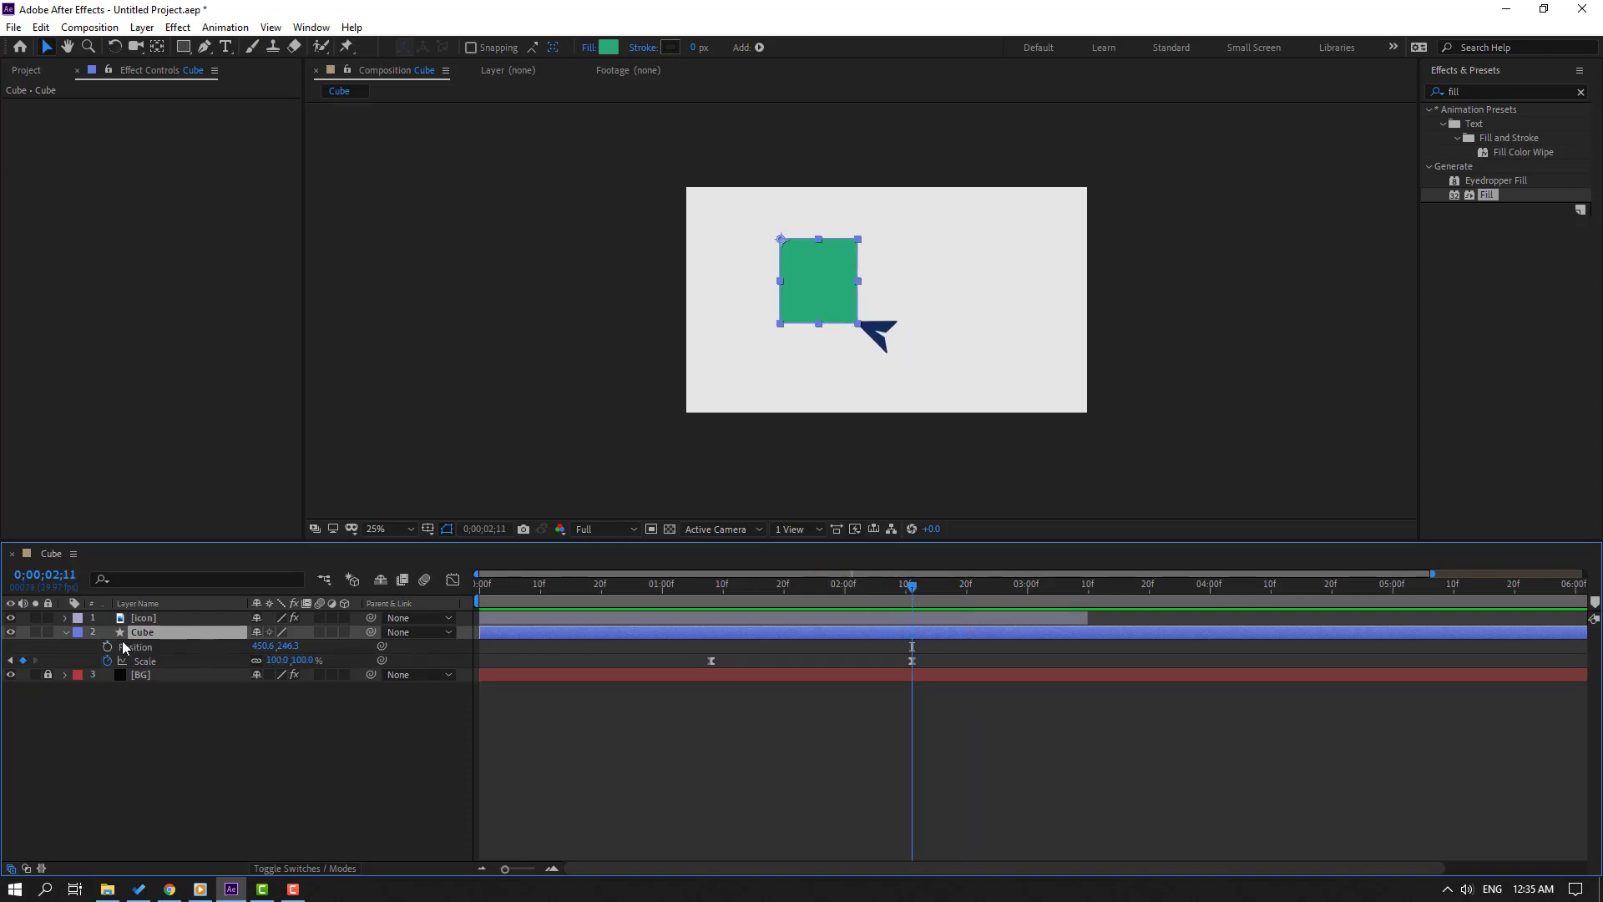
pyautogui.moveTo(924, 590); pyautogui.dragTo(913, 591)
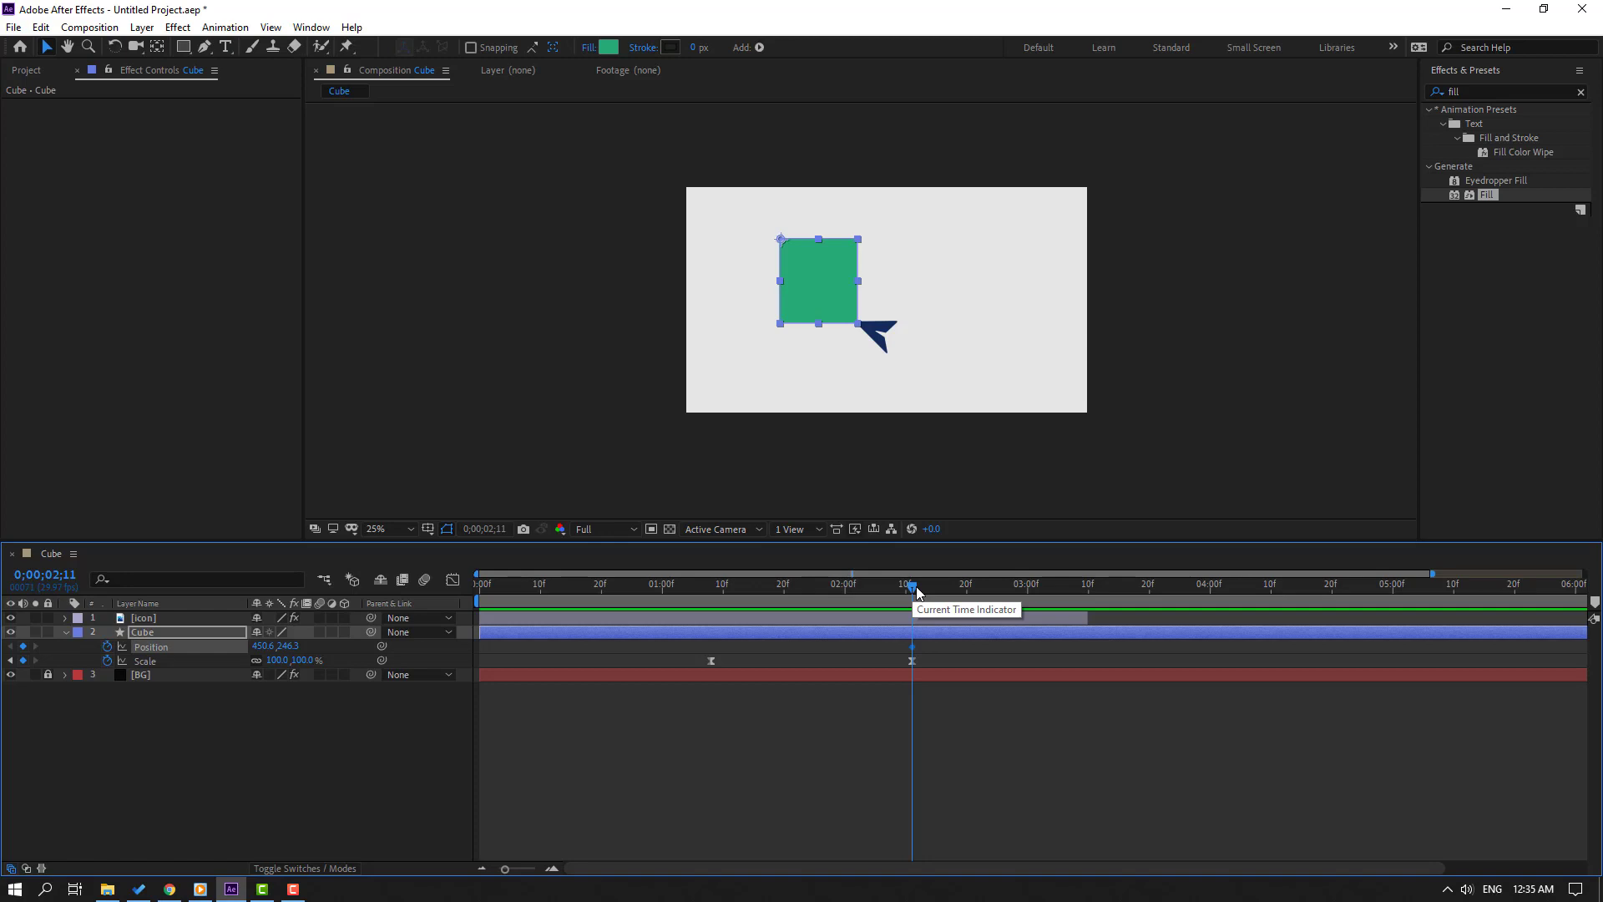
pyautogui.press('space')
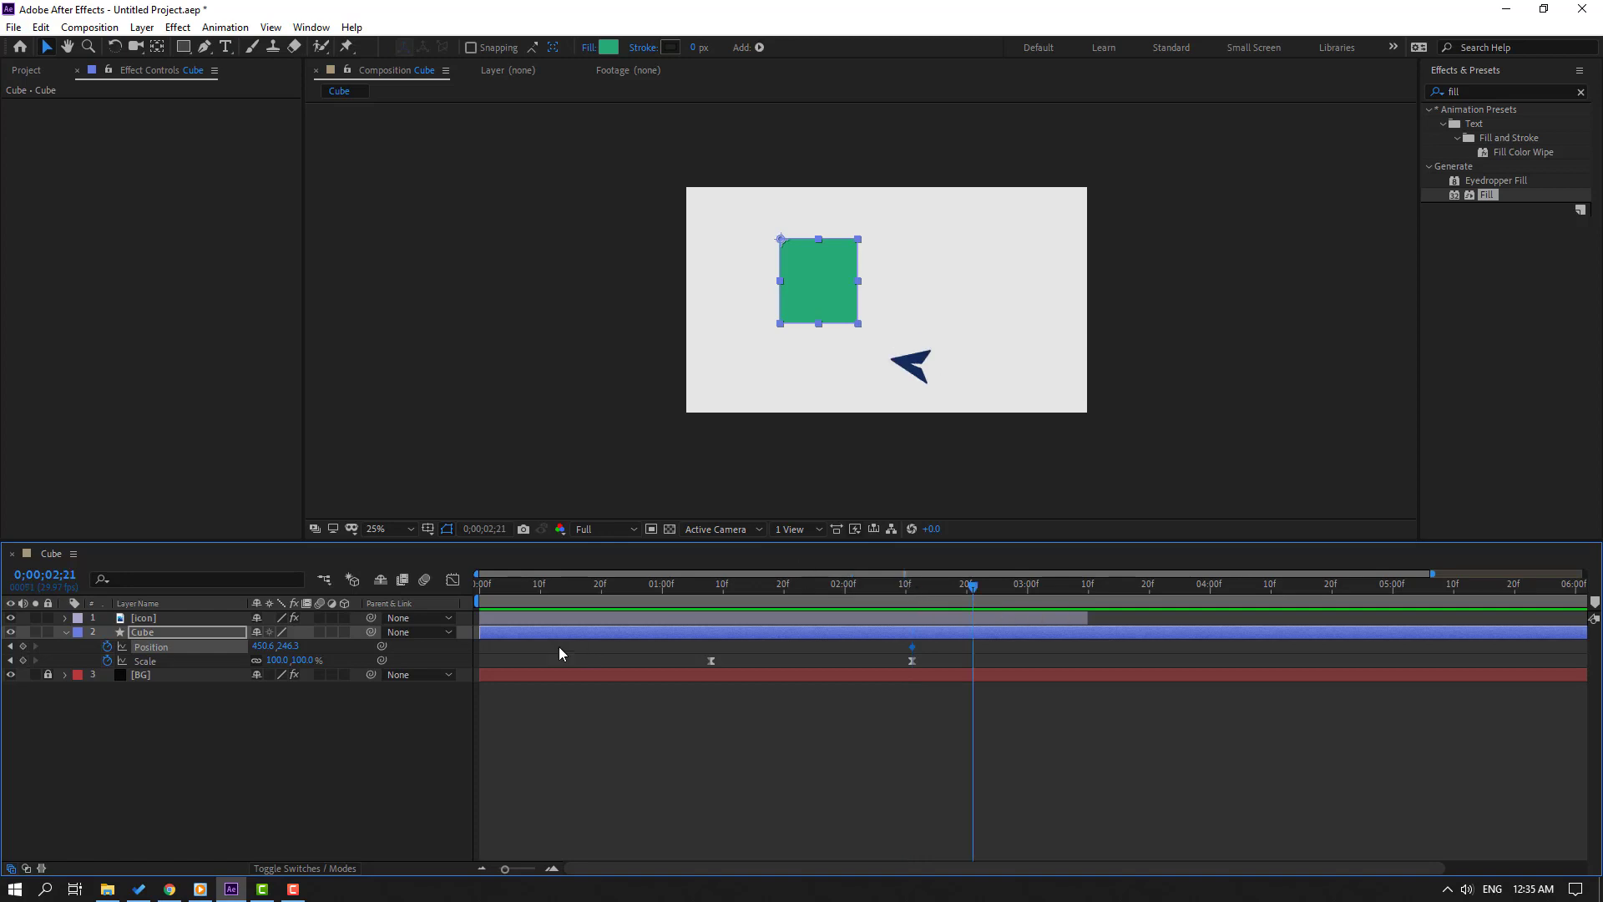
pyautogui.moveTo(288, 650); pyautogui.dragTo(660, 637)
pyautogui.moveTo(479, 601); pyautogui.dragTo(854, 602)
pyautogui.press('space')
pyautogui.press('space')
# Apply Easy Ease to both Cube Position keyframes
pyautogui.moveTo(912, 650); pyautogui.dragTo(911, 650)
pyautogui.rightClick(911, 650)
pyautogui.moveTo(1015, 855)
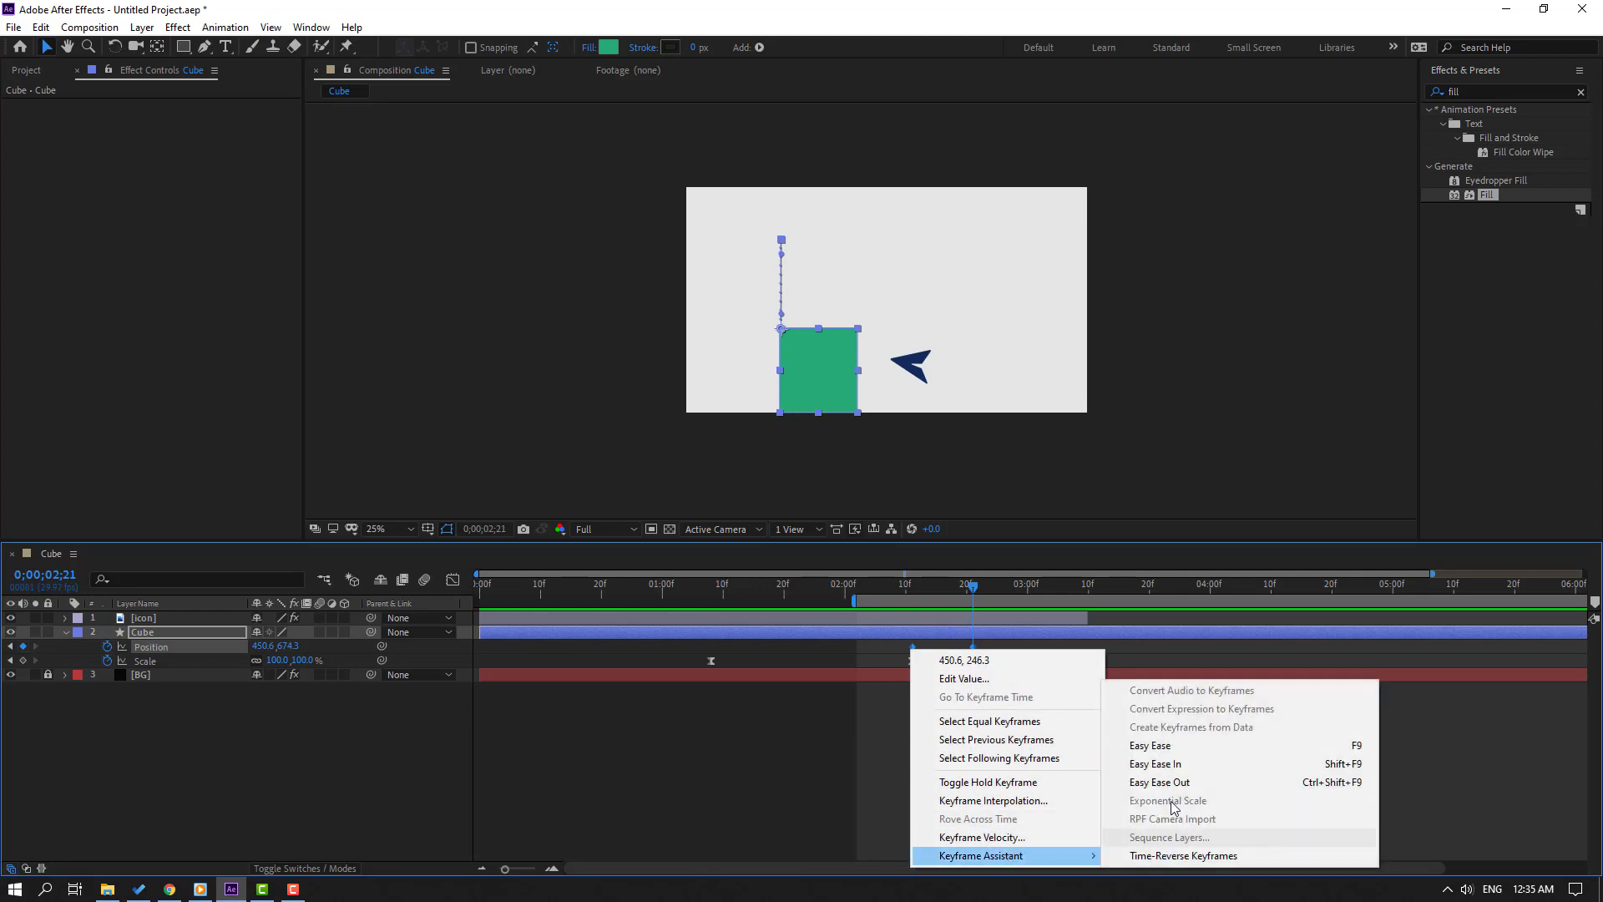
pyautogui.click(1147, 746)
pyautogui.click(1101, 746)
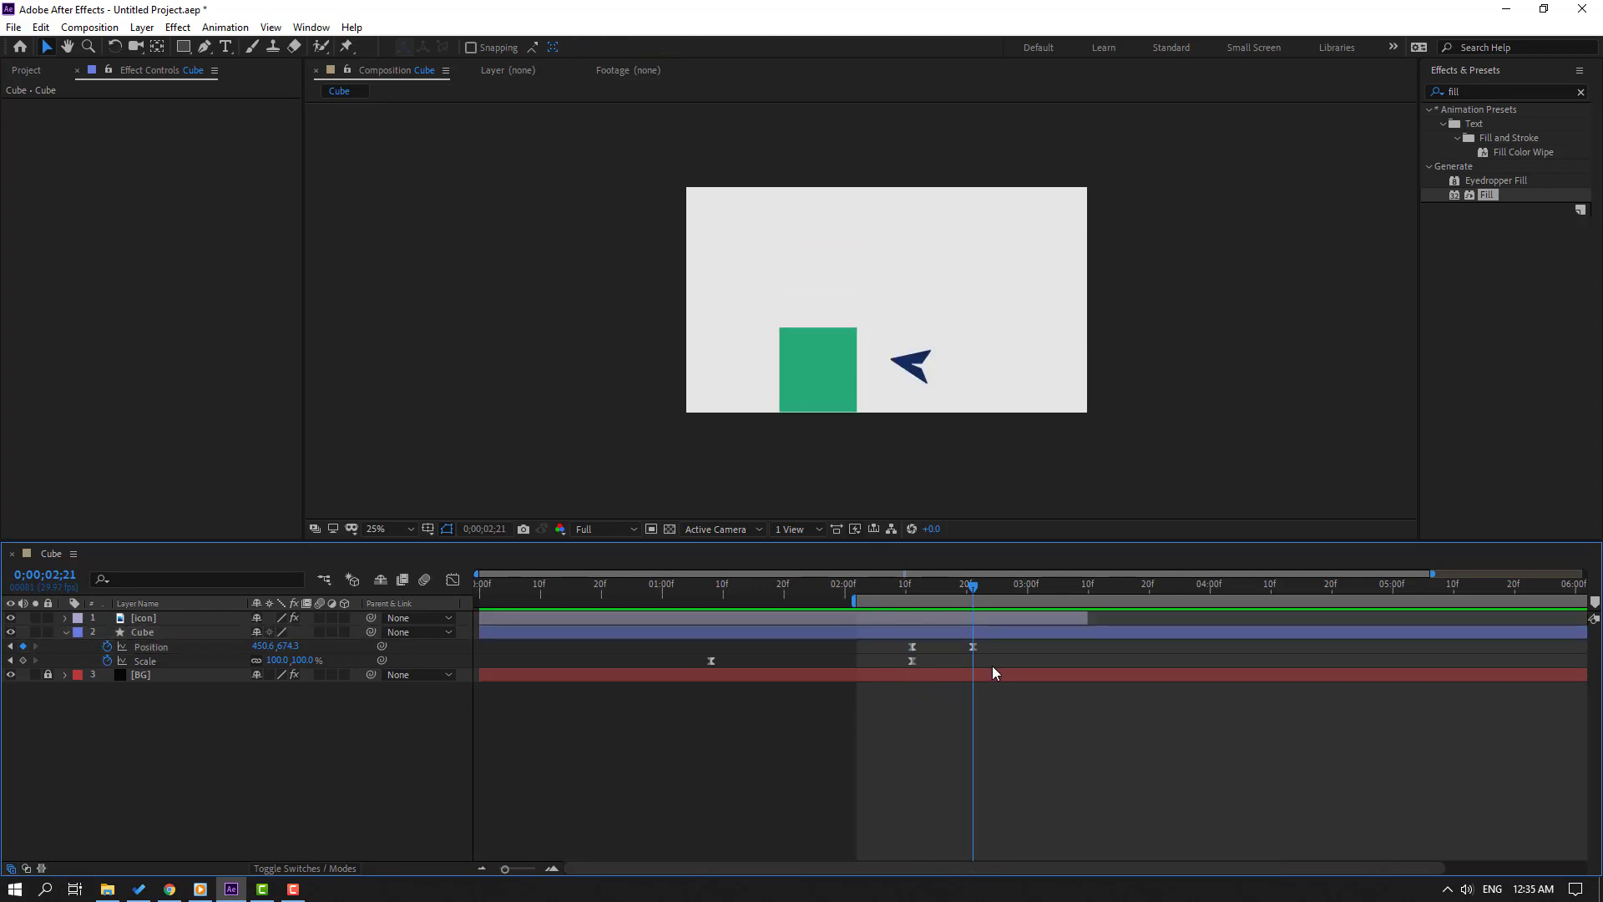
pyautogui.click(966, 647)
# Lengthen the first Position keyframe's ease-out influence so the drop starts slowly, and preview
pyautogui.hotkey('shift', 'F3')
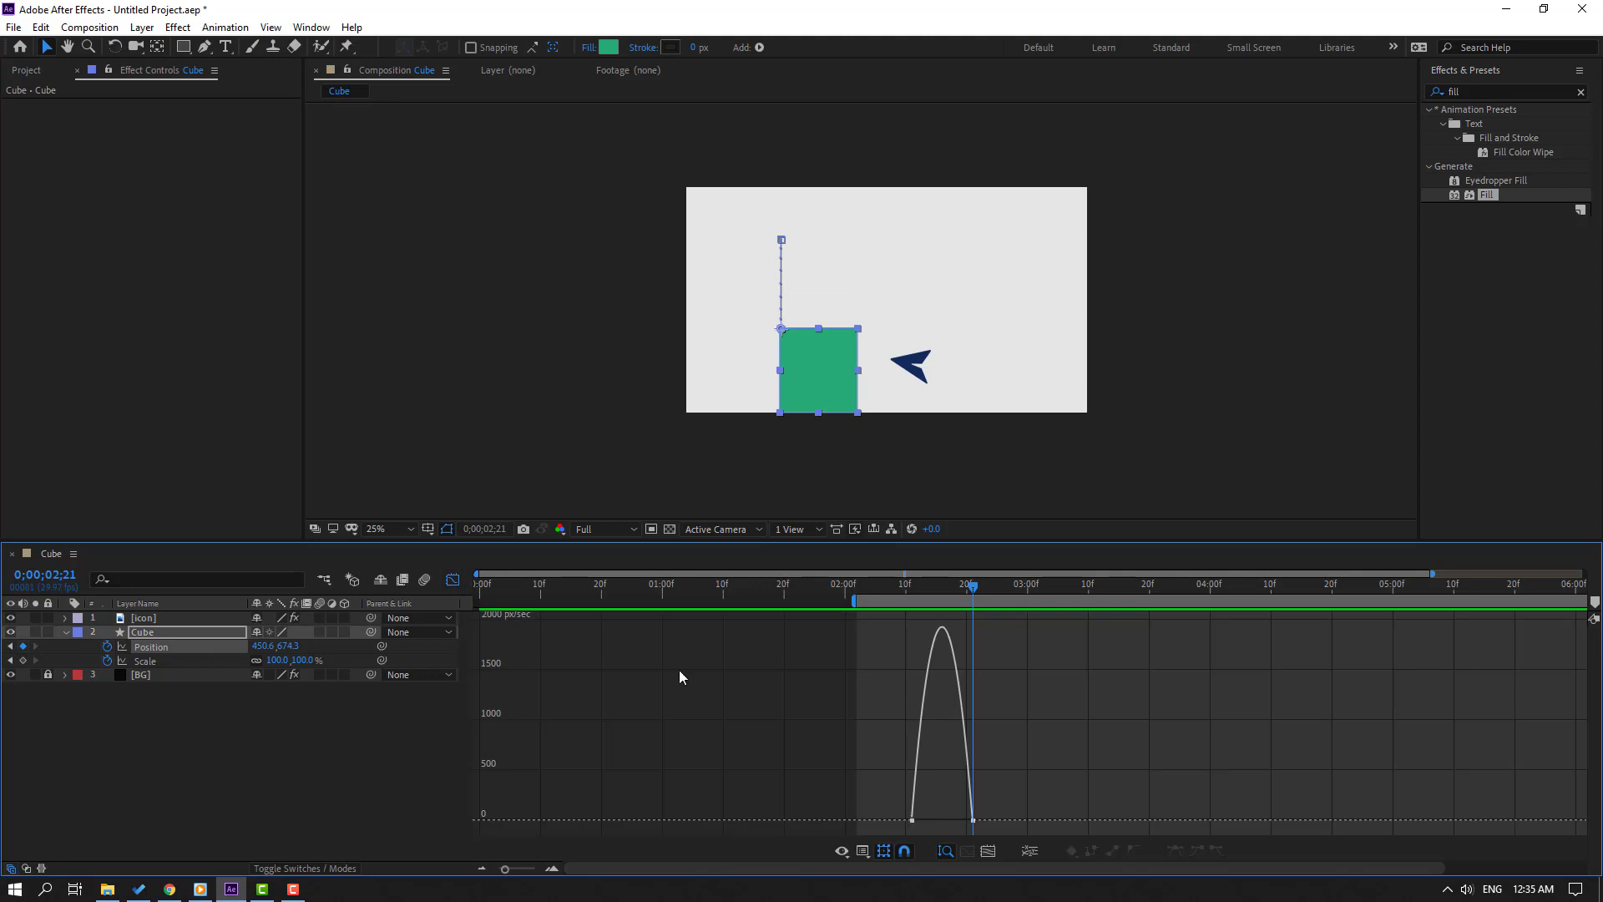
pyautogui.press('=')
pyautogui.press('=')
pyautogui.press('=')
pyautogui.moveTo(1058, 793); pyautogui.dragTo(929, 825)
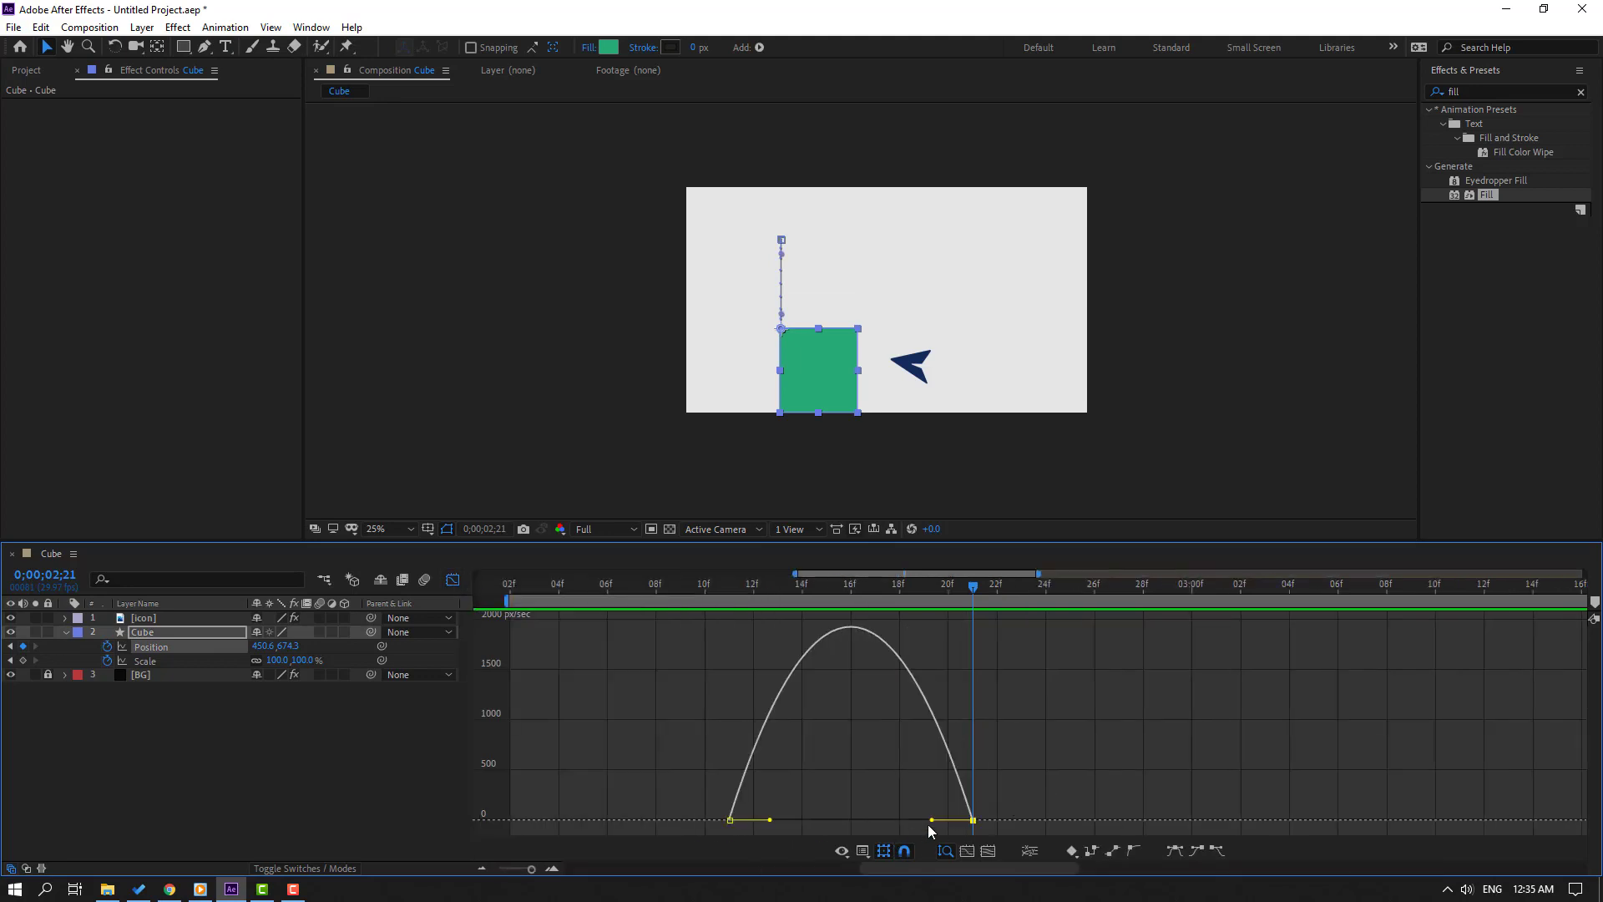
pyautogui.moveTo(769, 820); pyautogui.dragTo(841, 820)
pyautogui.press('-')
pyautogui.press('-')
pyautogui.press('-')
pyautogui.press('space')
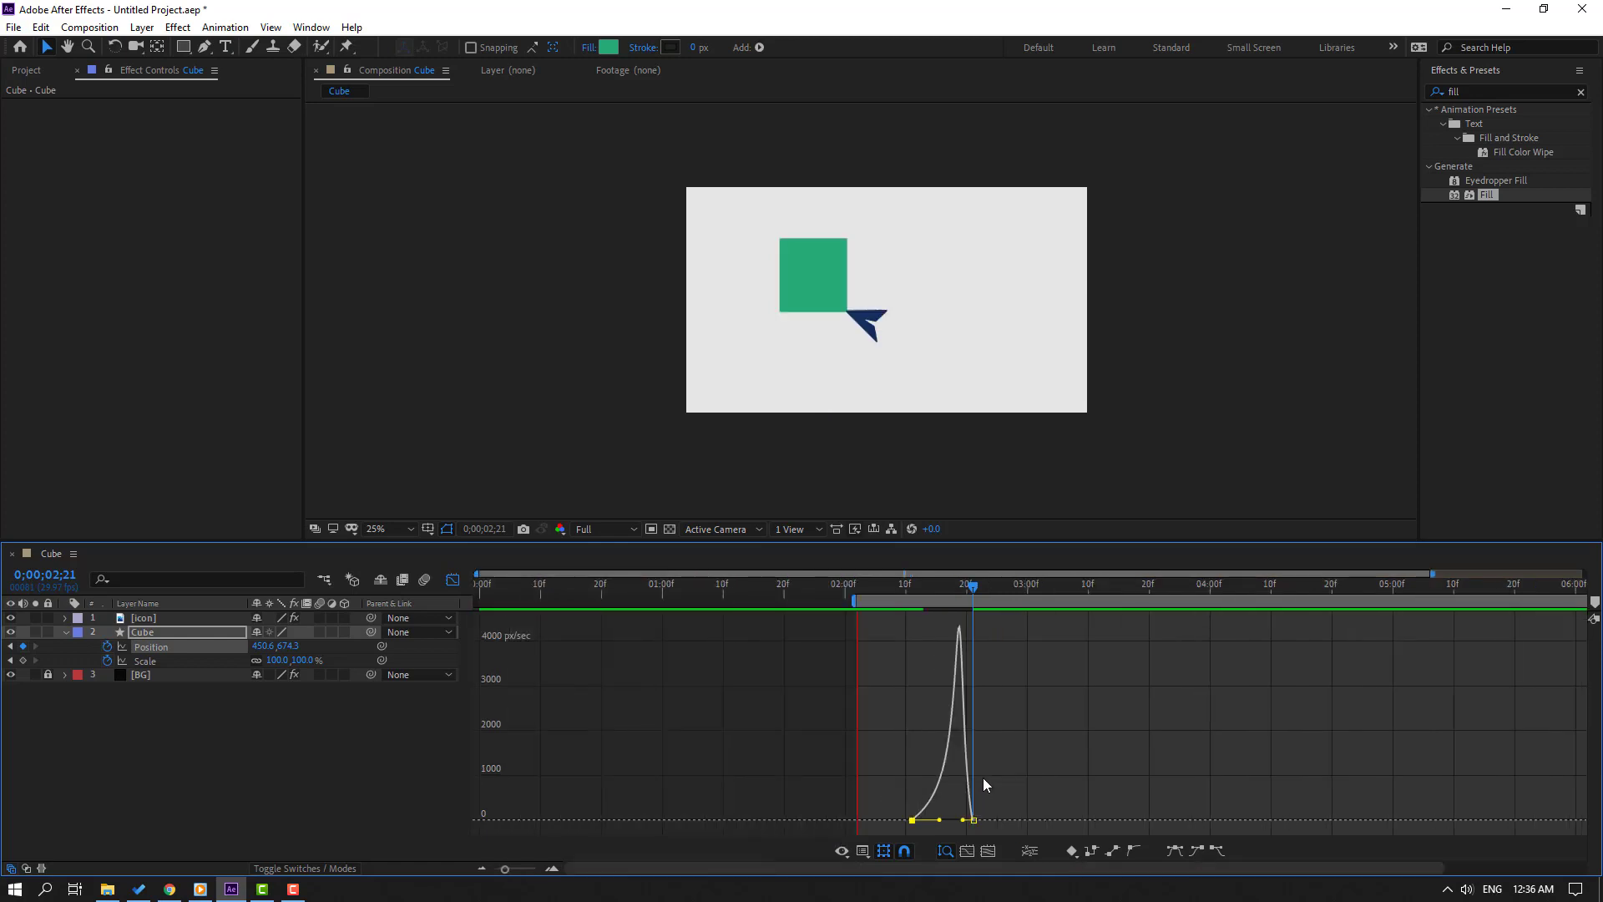
pyautogui.press('space')
# Return to layer bars, select the Cube, and step two frames past the landing
pyautogui.click(453, 580)
pyautogui.press('=')
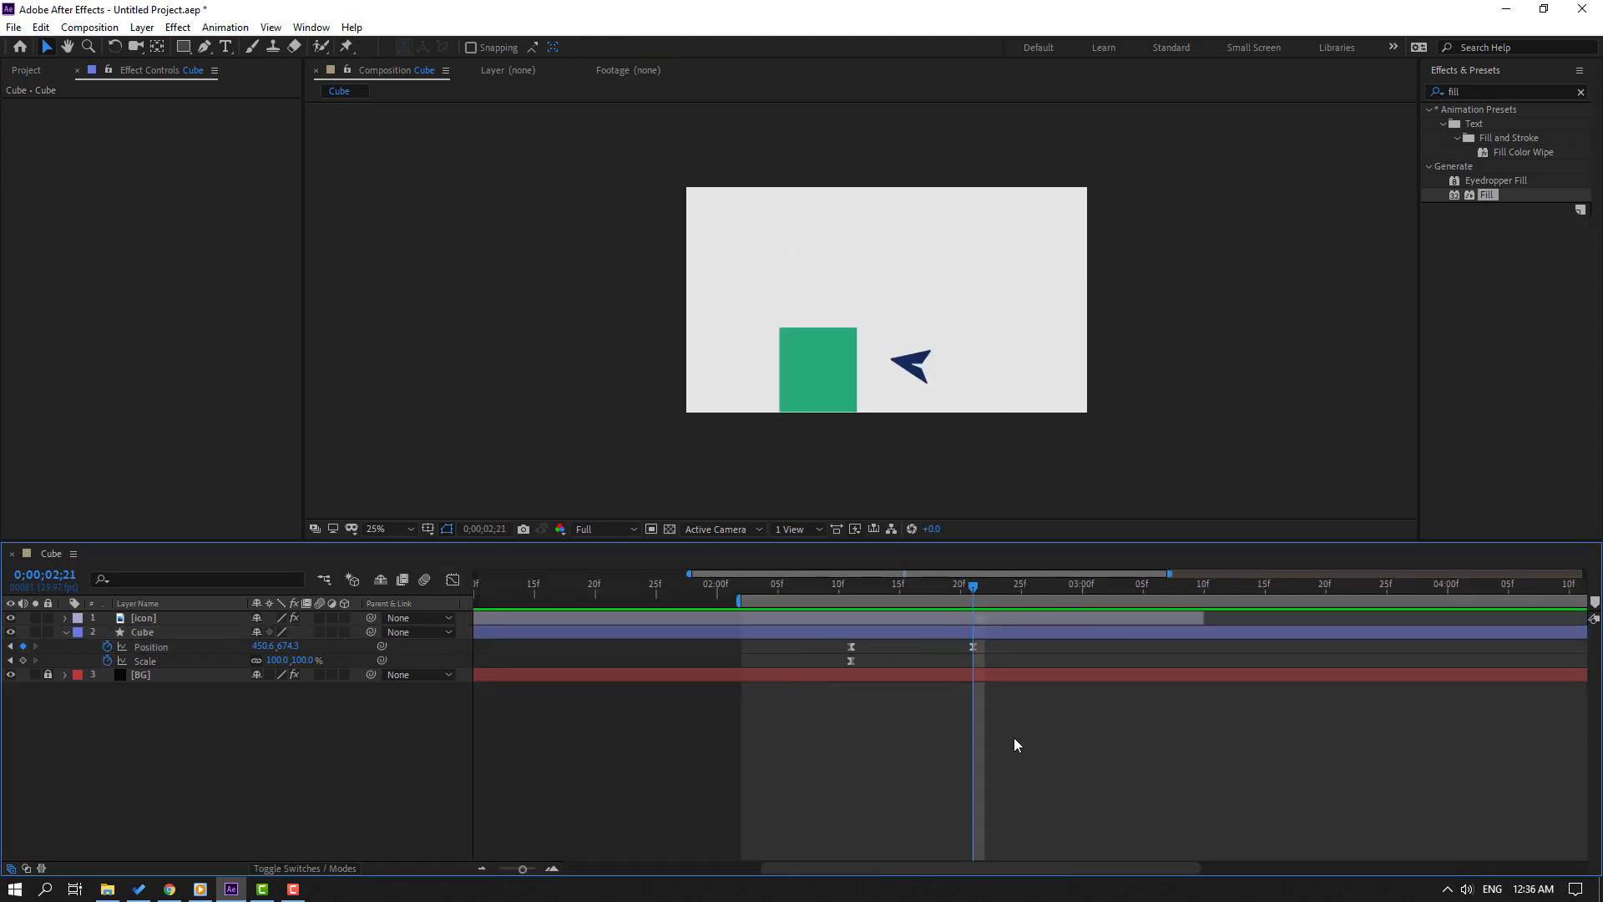
pyautogui.click(987, 641)
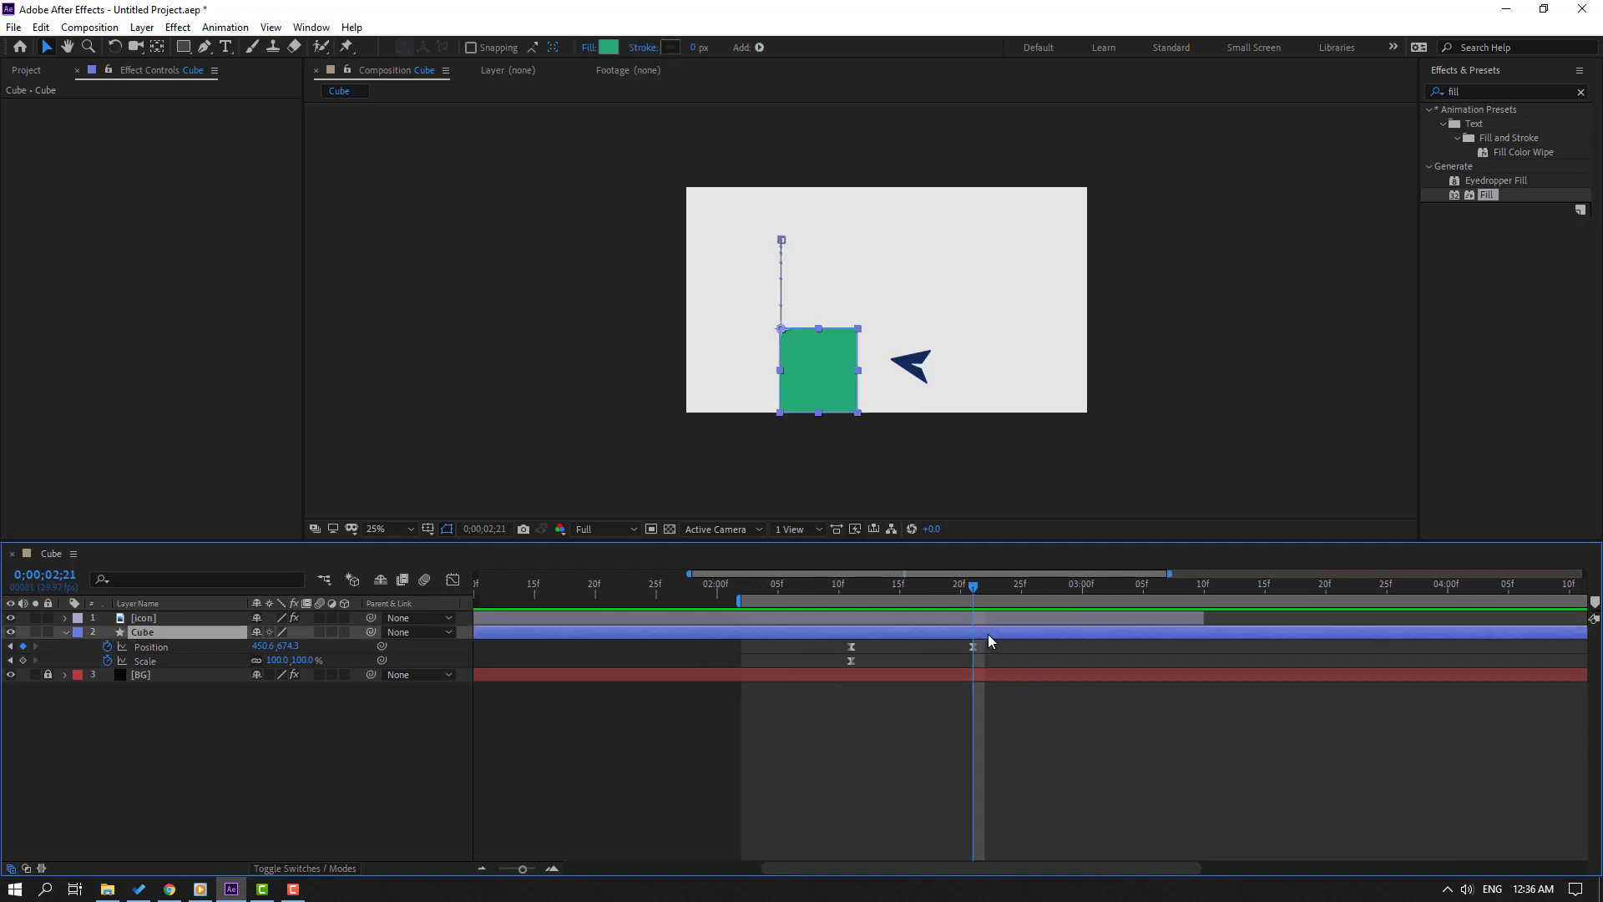
pyautogui.press('pagedown')
pyautogui.press('pagedown')
pyautogui.press('pagedown')
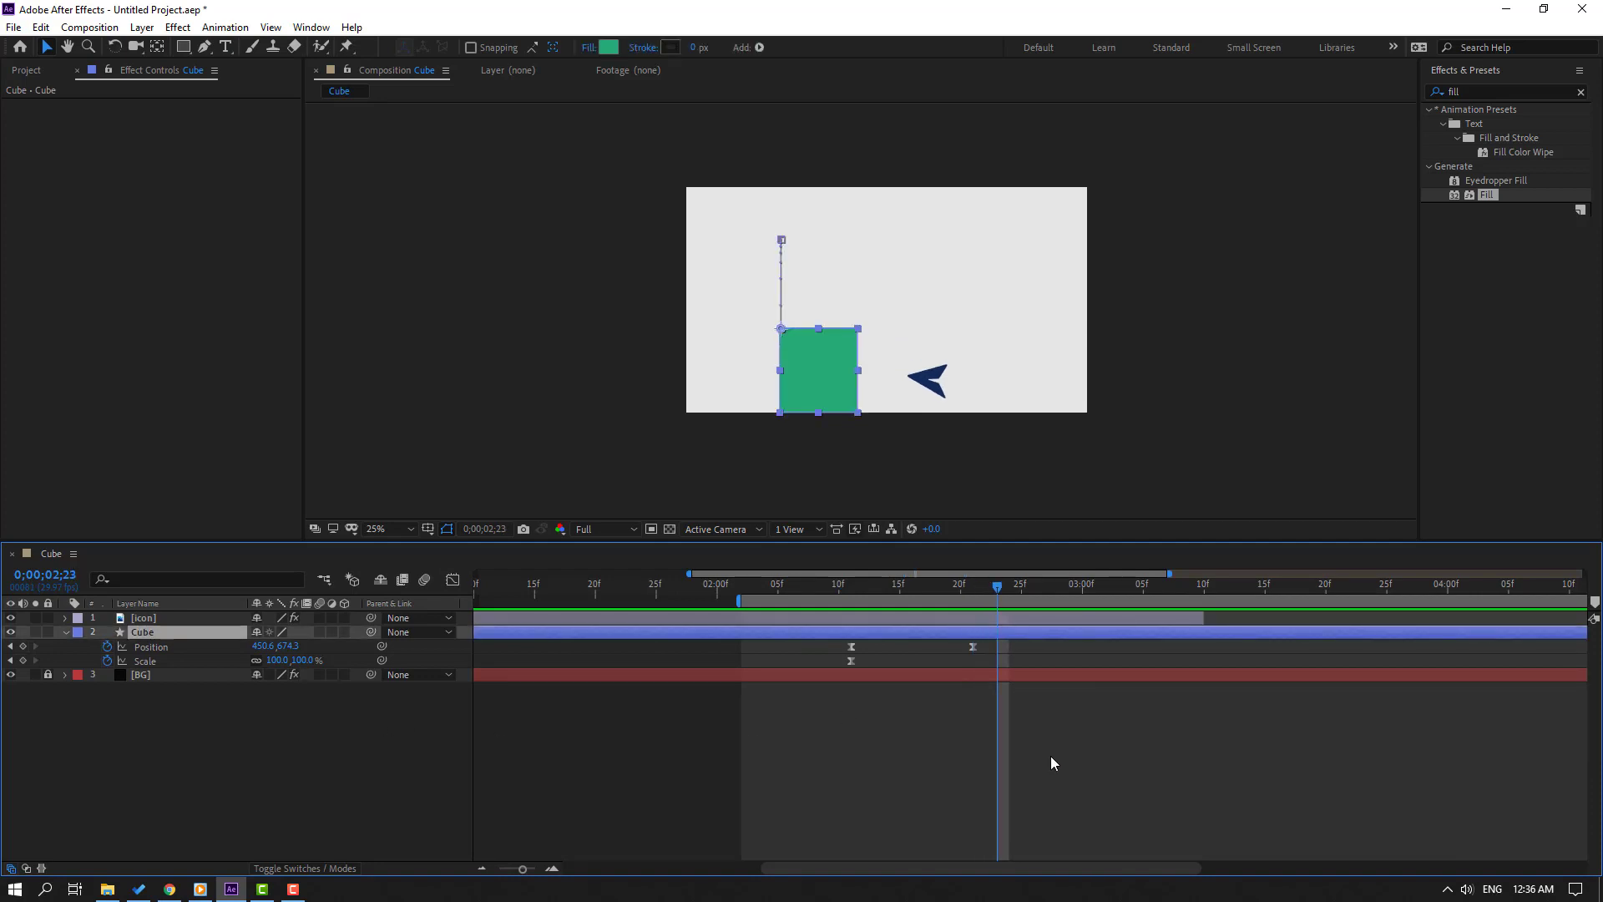
pyautogui.press('.')
pyautogui.scroll(2, 656, 447)
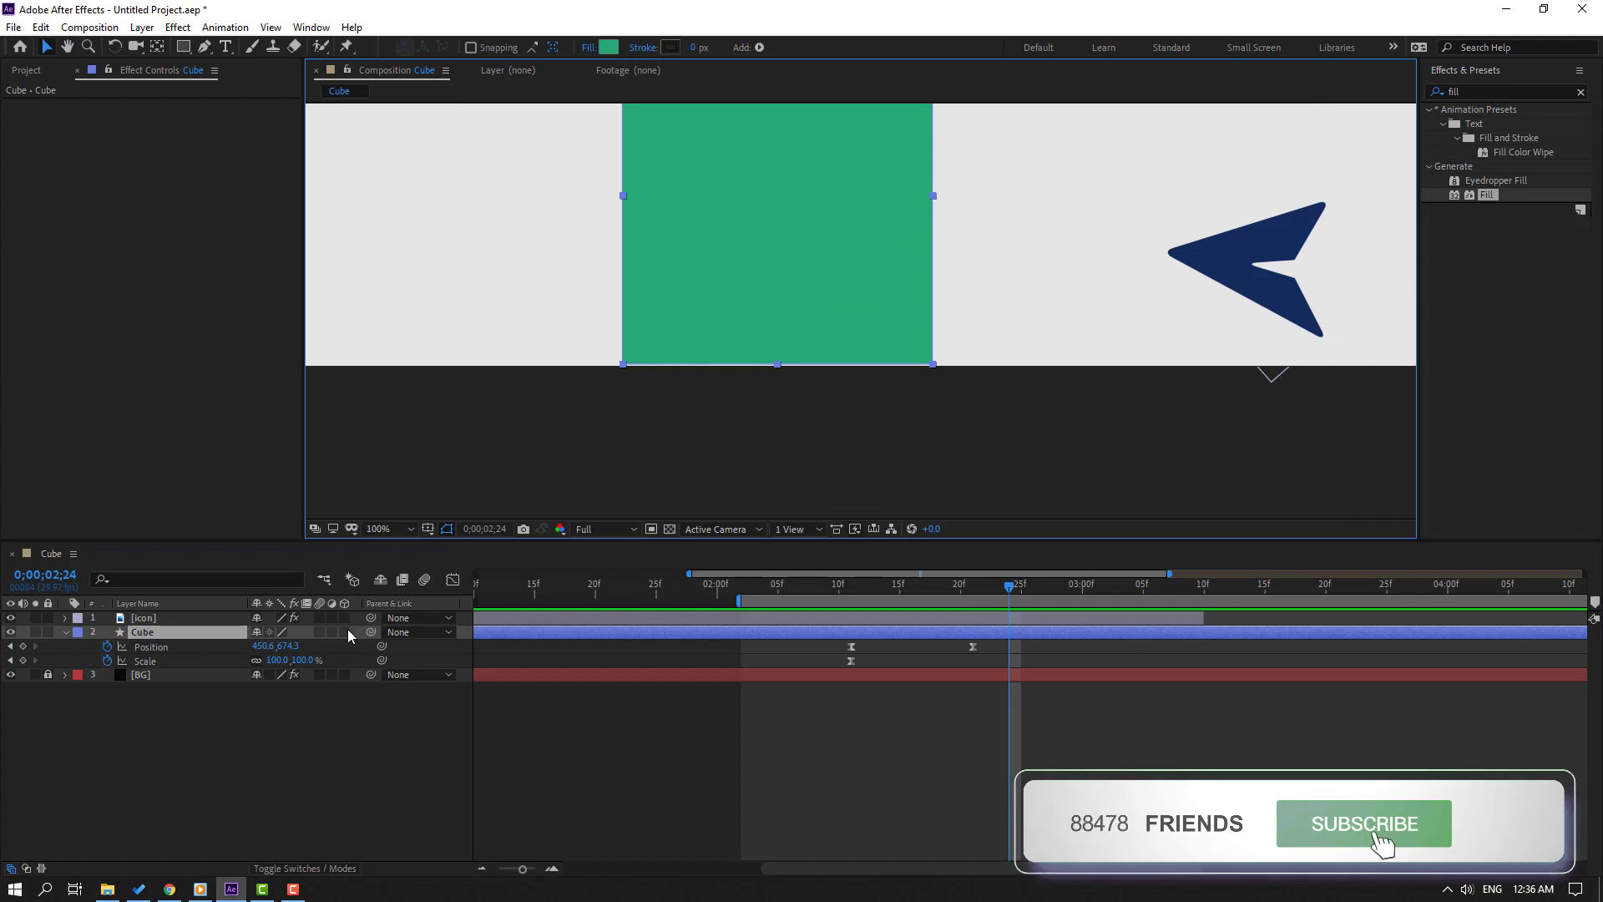
# Key the bounce peak at Y 659.3 on 0;00;02;24, landing at 676.3, then fit the viewer
pyautogui.hotkey('shift', 'Up')
pyautogui.press('Up')
pyautogui.press('Up')
pyautogui.press('Up')
pyautogui.press('Up')
pyautogui.press('Up')
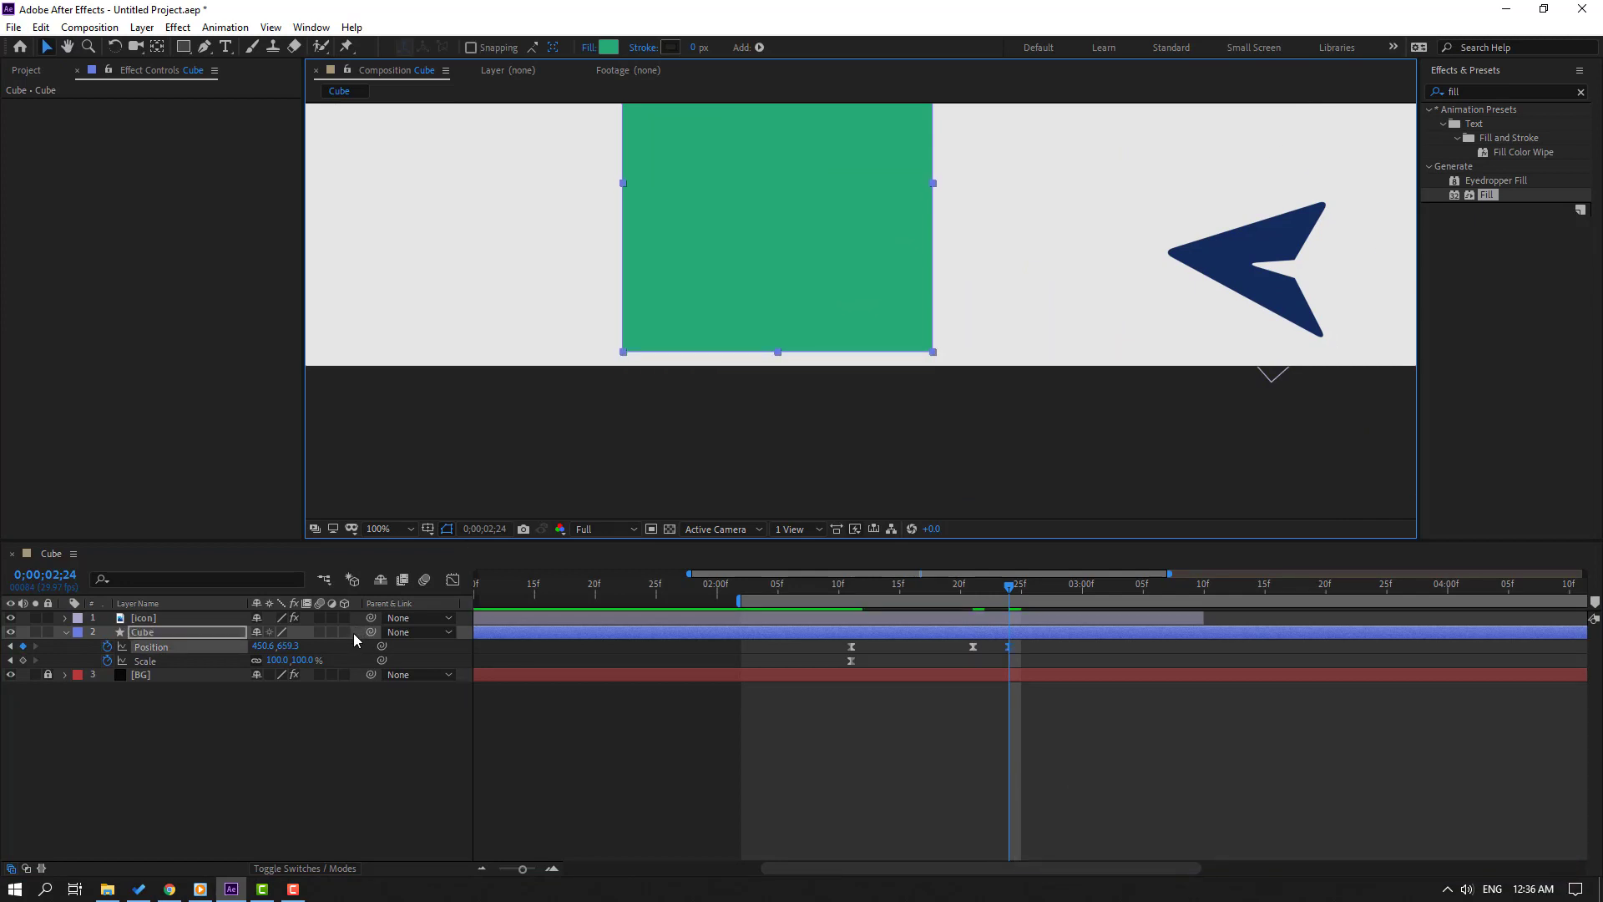
pyautogui.press('space')
pyautogui.press('Down')
pyautogui.press('Down')
pyautogui.press('Down')
pyautogui.press('Down')
pyautogui.press('Down')
pyautogui.press('Down')
pyautogui.press('Down')
pyautogui.press('Down')
pyautogui.press('Down')
pyautogui.press('Down')
pyautogui.press('Down')
pyautogui.press('Down')
pyautogui.press('Down')
pyautogui.press('Down')
pyautogui.press('Down')
pyautogui.press('Down')
pyautogui.press('Down')
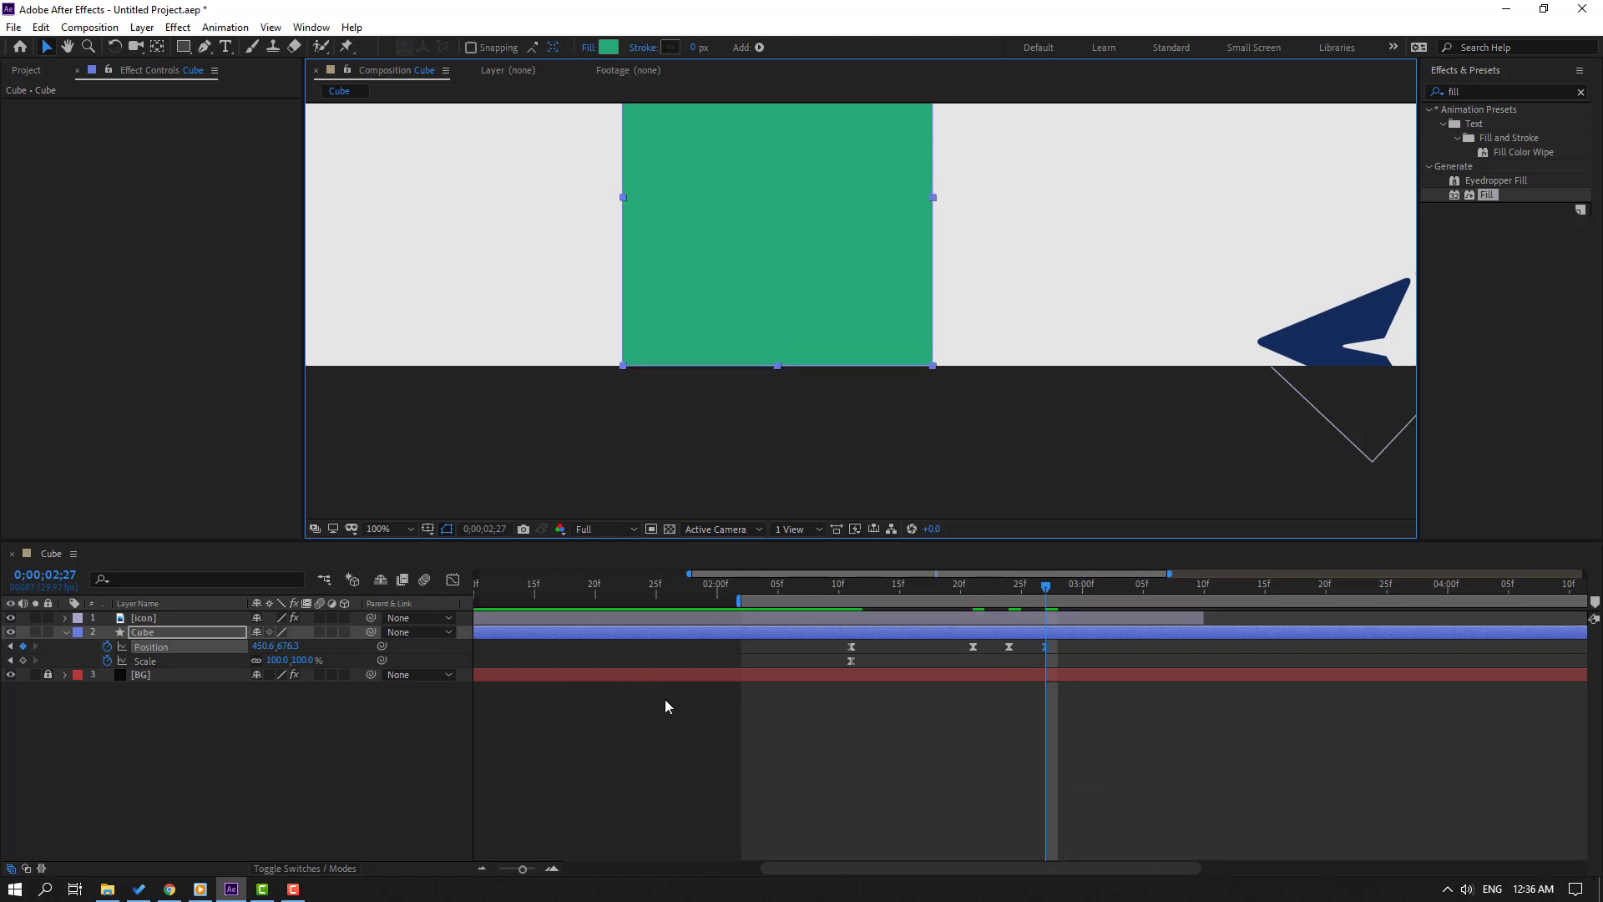
pyautogui.click(724, 483)
pyautogui.click(389, 528)
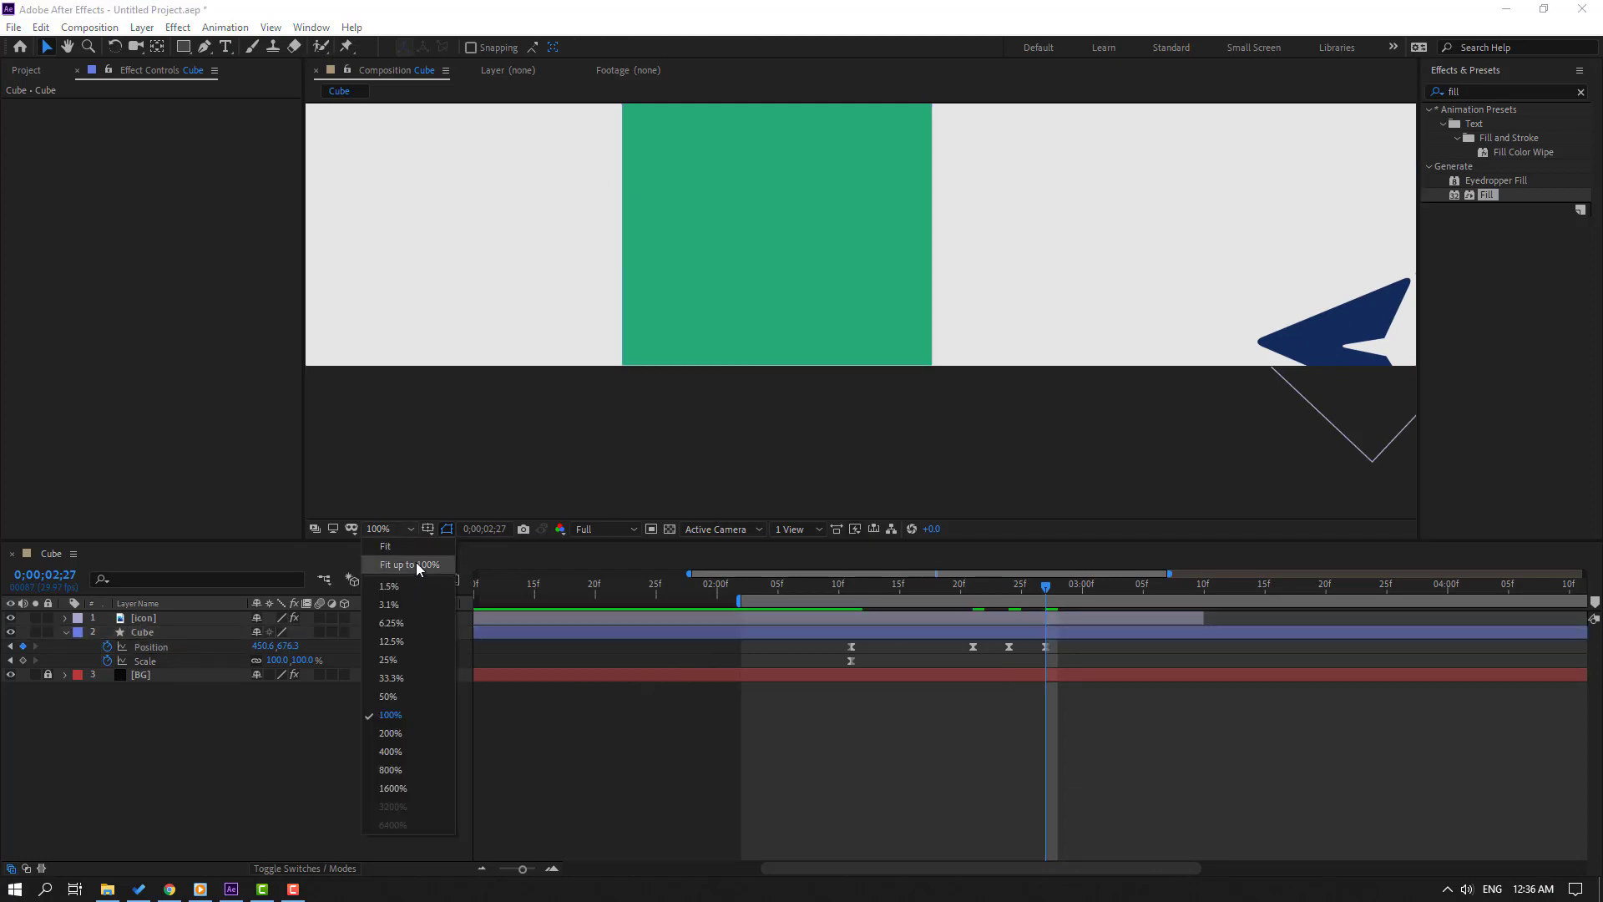
pyautogui.click(419, 565)
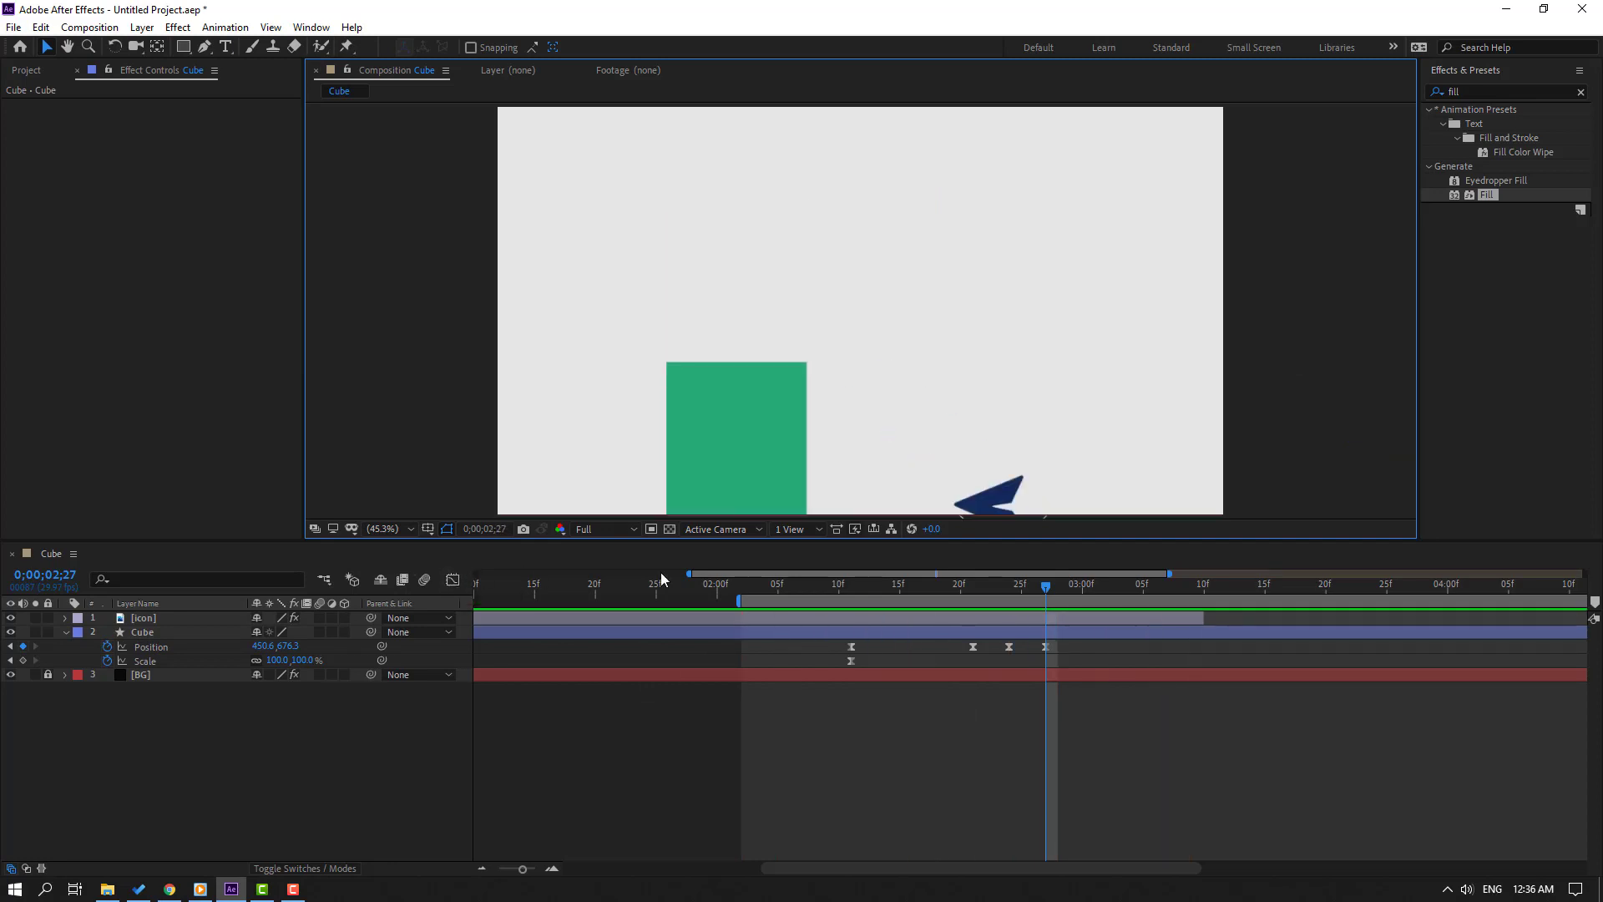
# Set the 0;00;02;24 Position keyframe's spatial interpolation to Linear and preview the bounce
pyautogui.moveTo(983, 585); pyautogui.dragTo(997, 585)
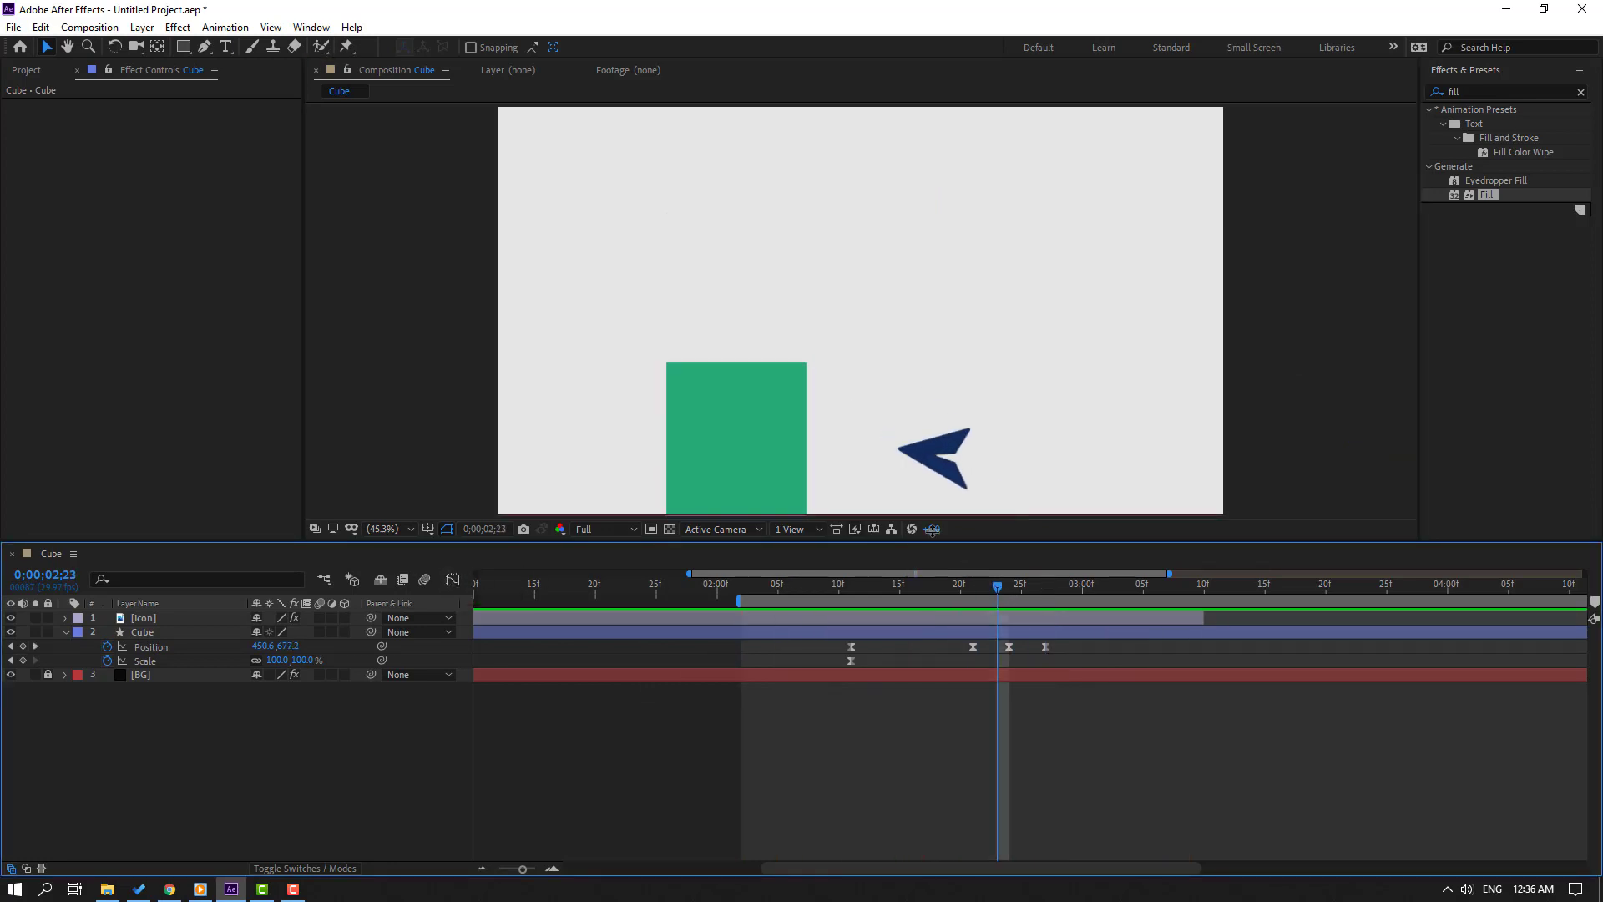
pyautogui.moveTo(1076, 650); pyautogui.dragTo(930, 660)
pyautogui.moveTo(992, 594); pyautogui.dragTo(1010, 595)
pyautogui.click(1063, 653)
pyautogui.click(1010, 646)
pyautogui.rightClick(1010, 648)
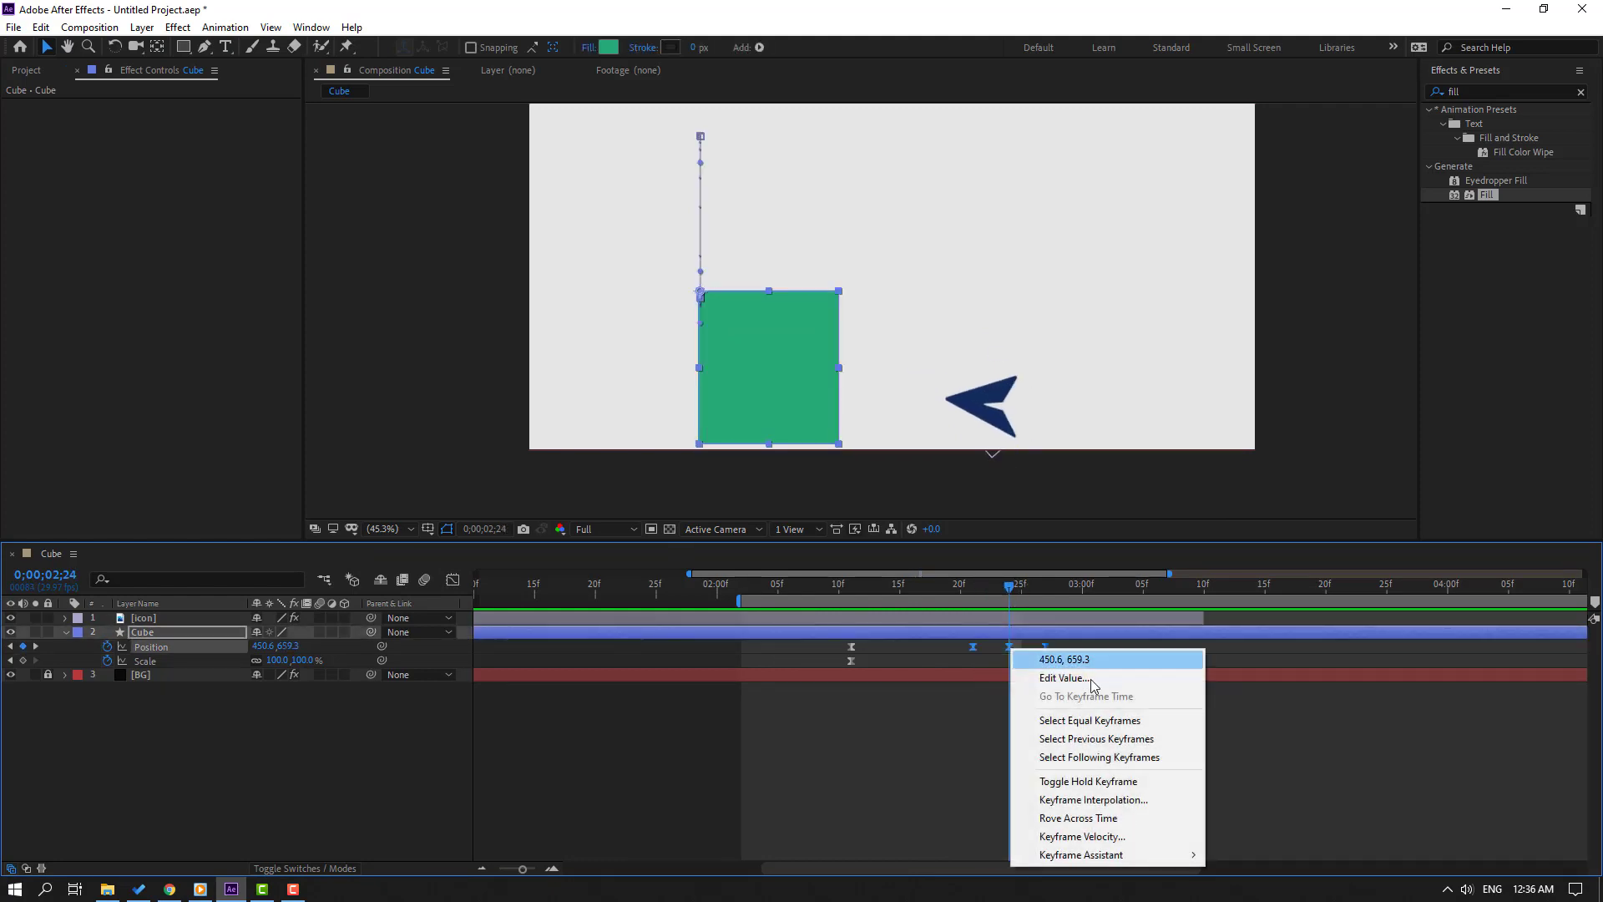
pyautogui.click(1143, 804)
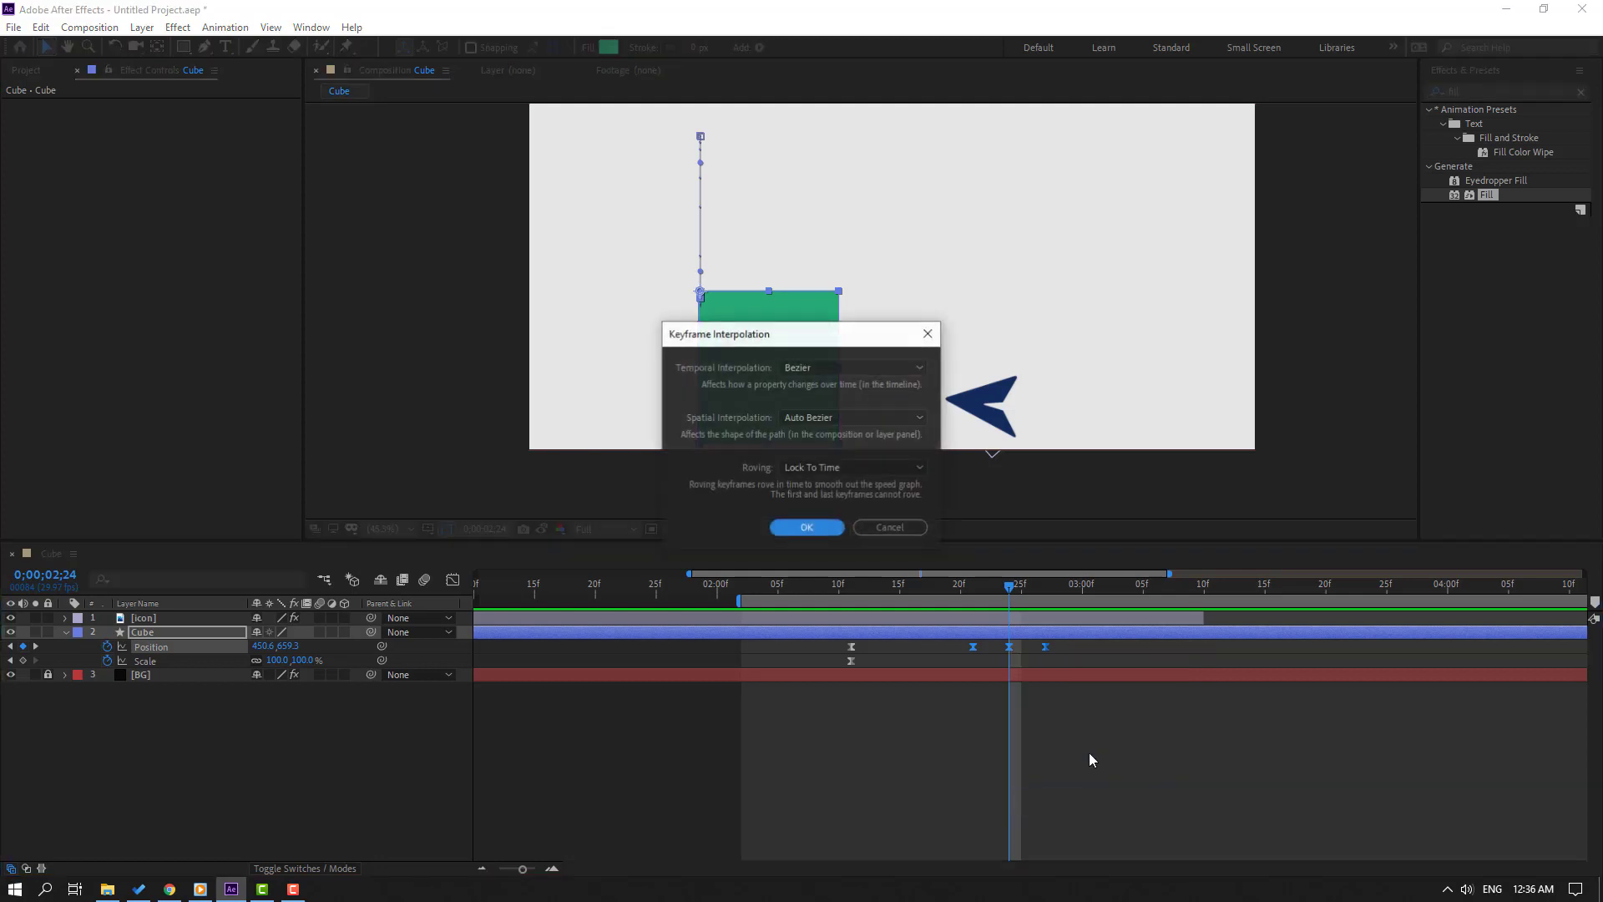
pyautogui.click(791, 419)
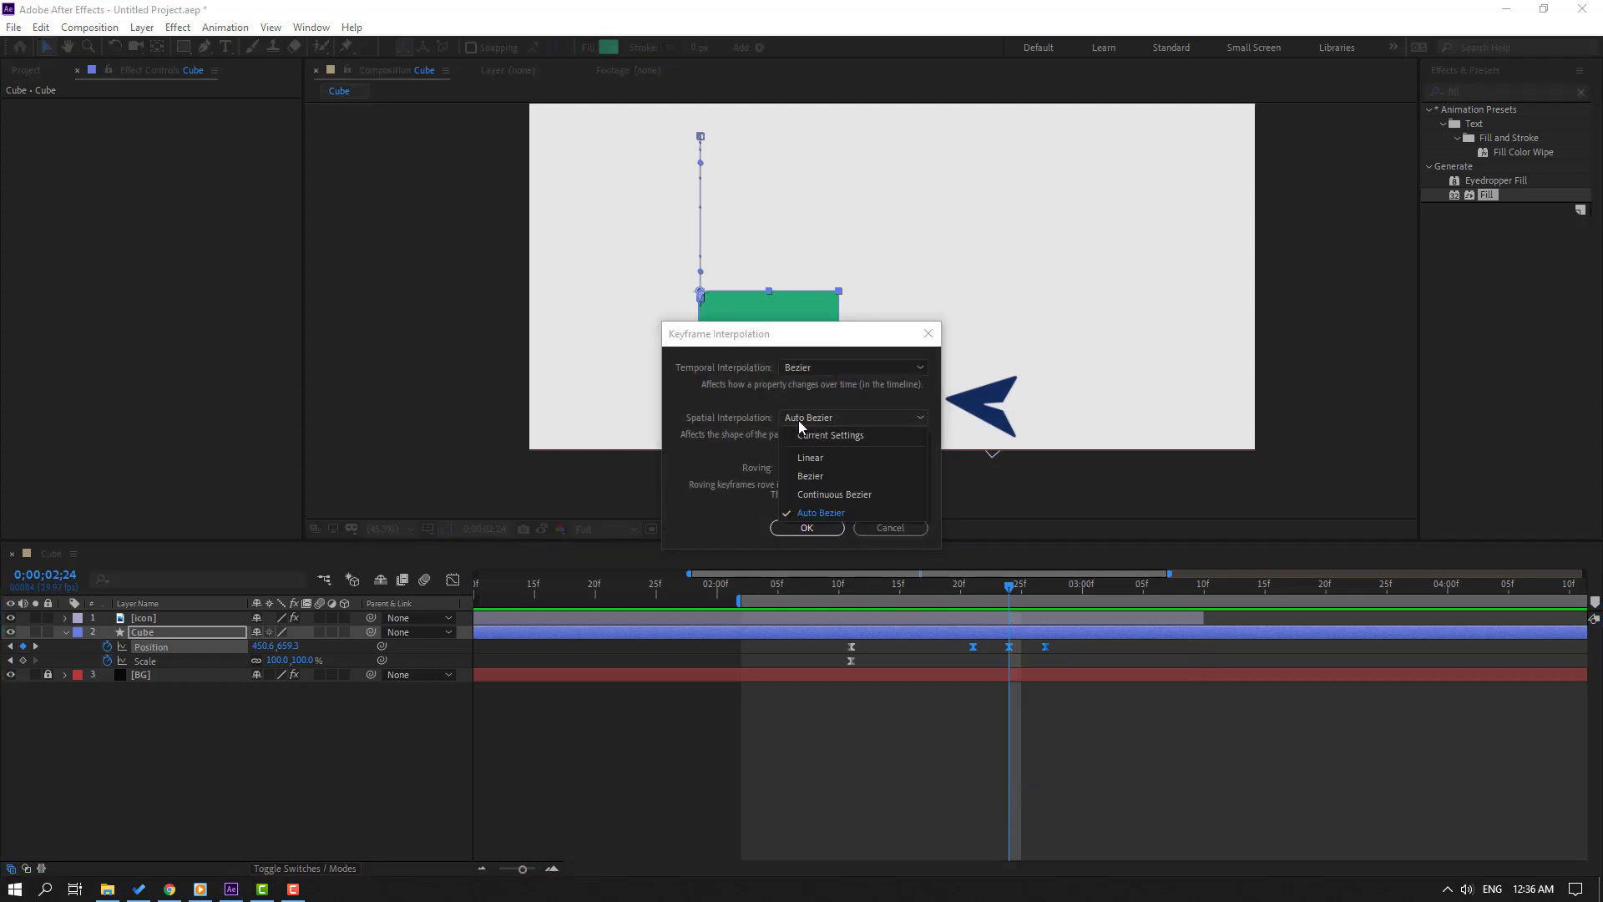
pyautogui.click(793, 460)
pyautogui.click(816, 528)
pyautogui.click(573, 712)
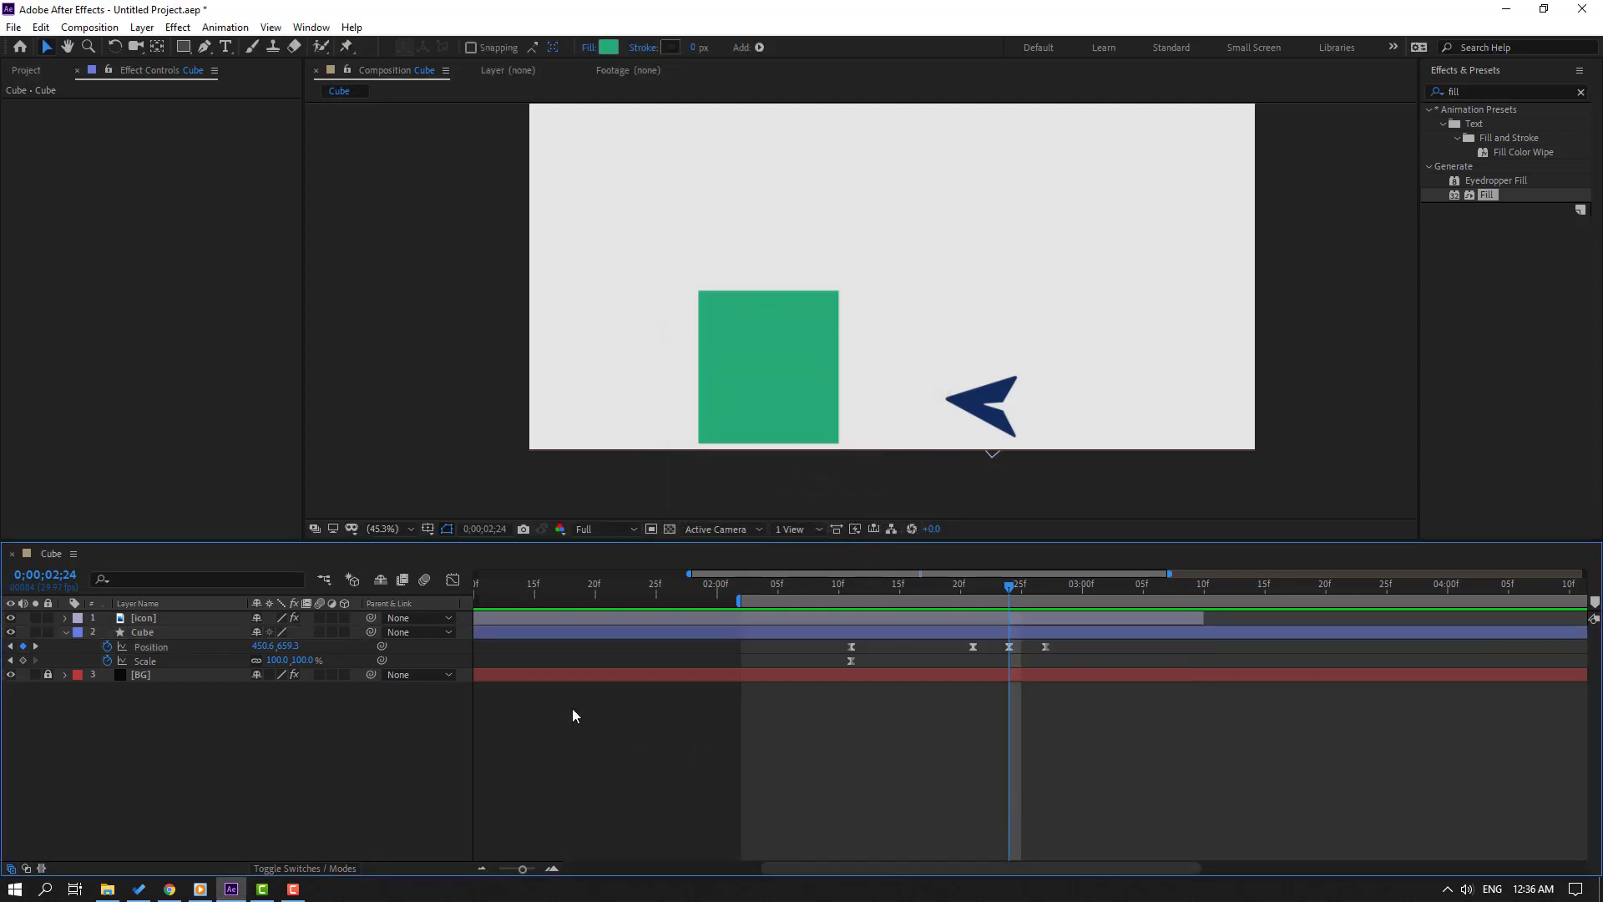
pyautogui.press('space')
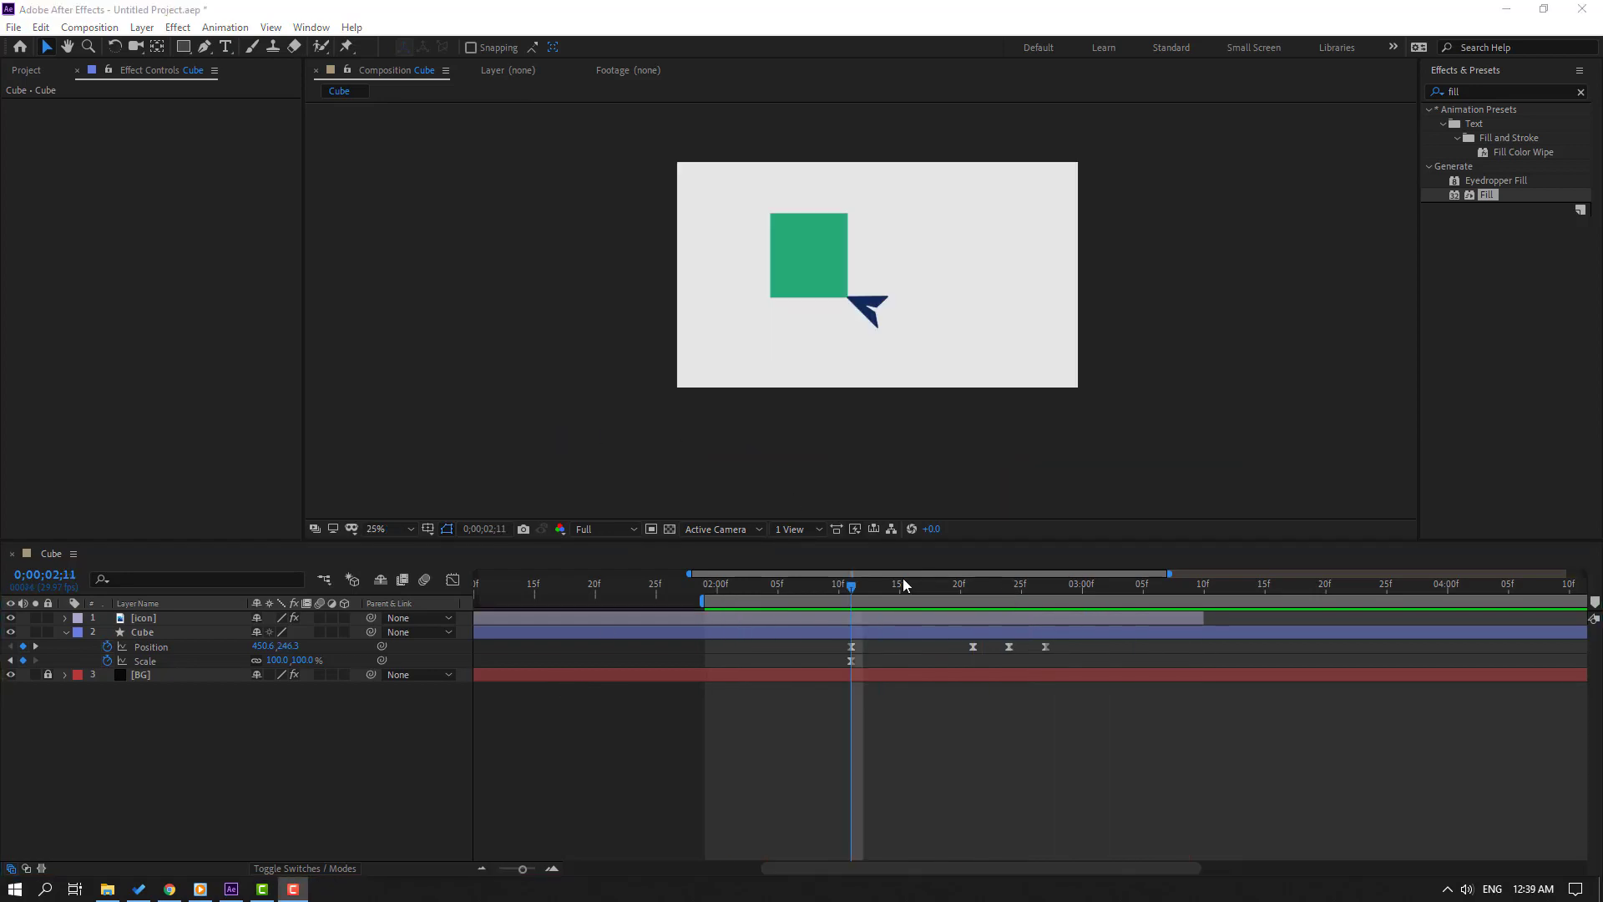
# Add a 0° Rotation keyframe to the Cube layer at 2;11
pyautogui.moveTo(904, 585); pyautogui.dragTo(859, 590)
pyautogui.click(153, 639)
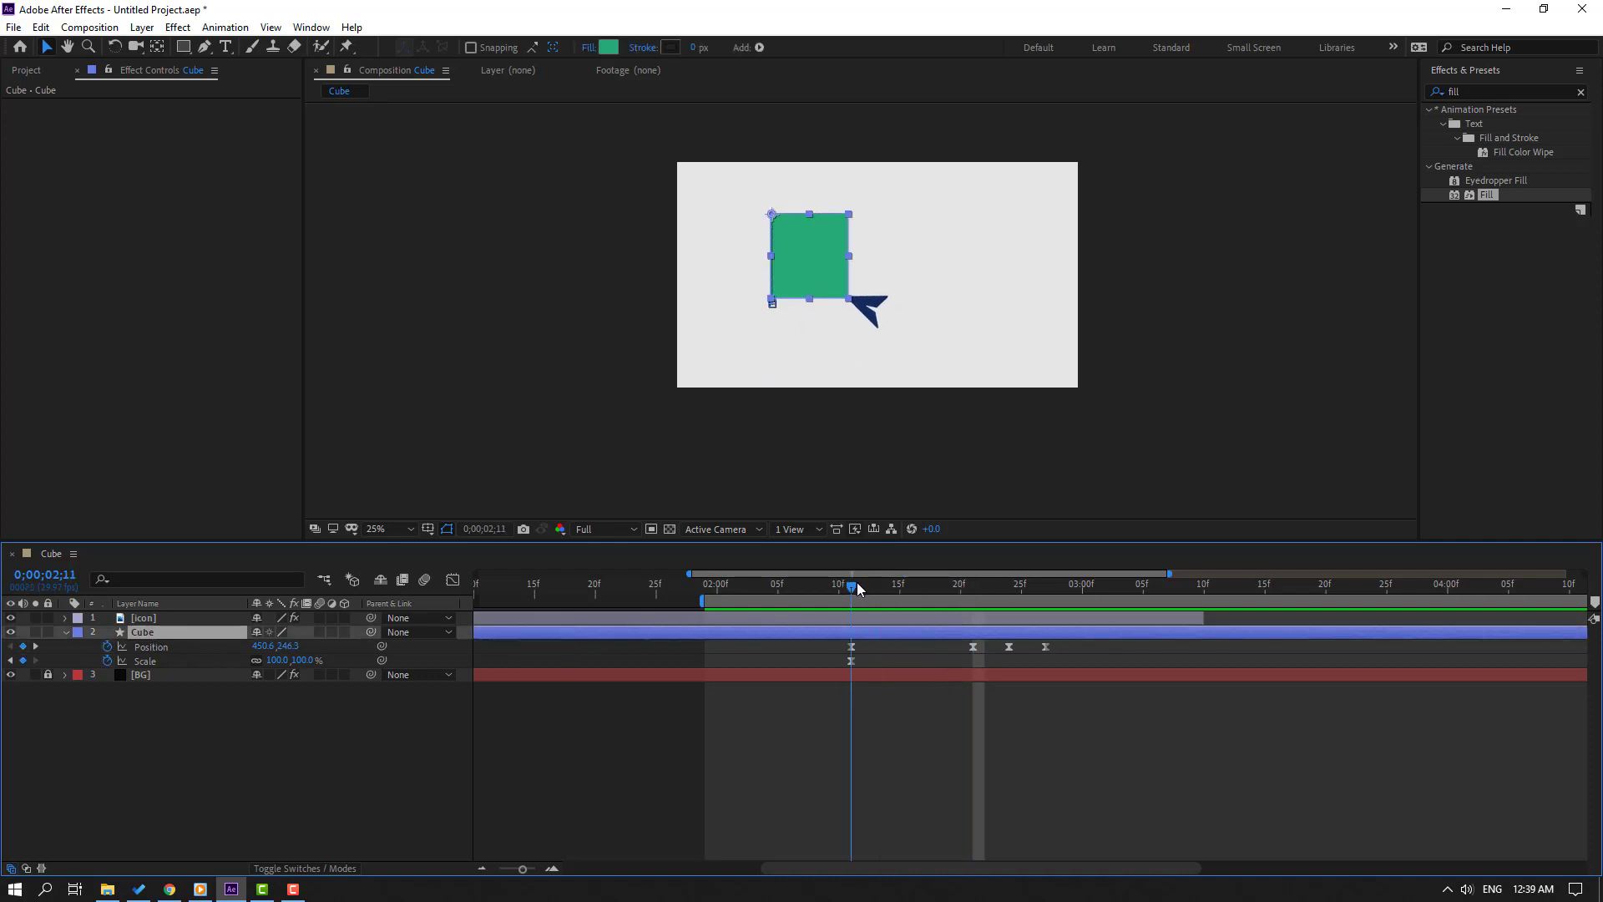
pyautogui.hotkey('alt', 'shift', 'r')
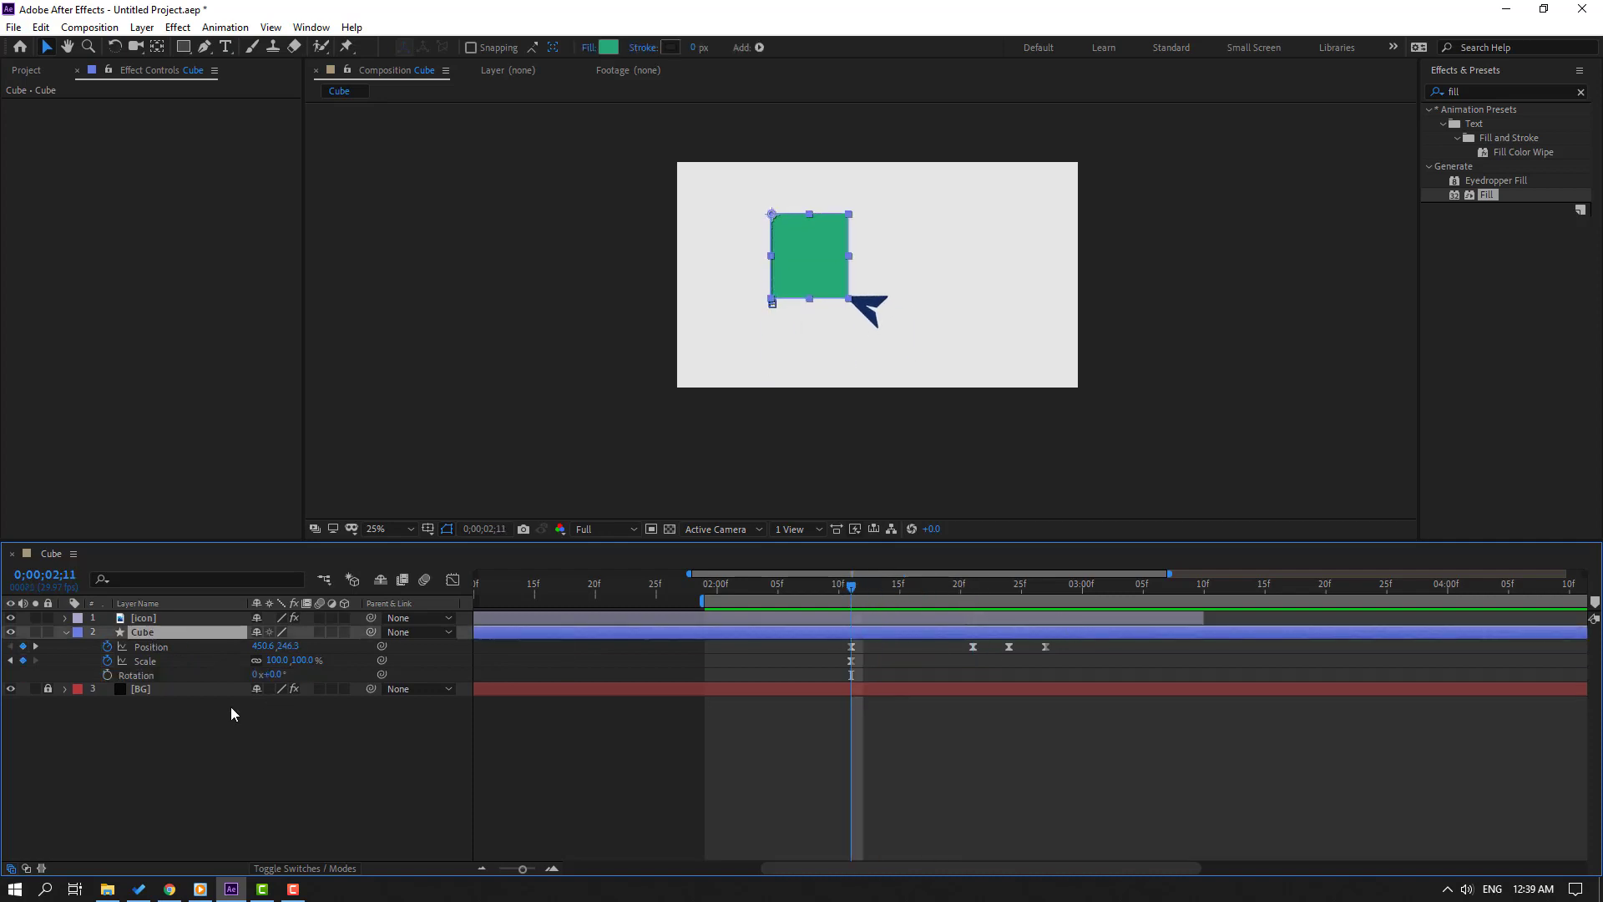
pyautogui.click(117, 676)
# Set the Cube's Rotation to -1° at 2;21 and back to 0° at 2;27
pyautogui.moveTo(852, 594); pyautogui.dragTo(973, 594)
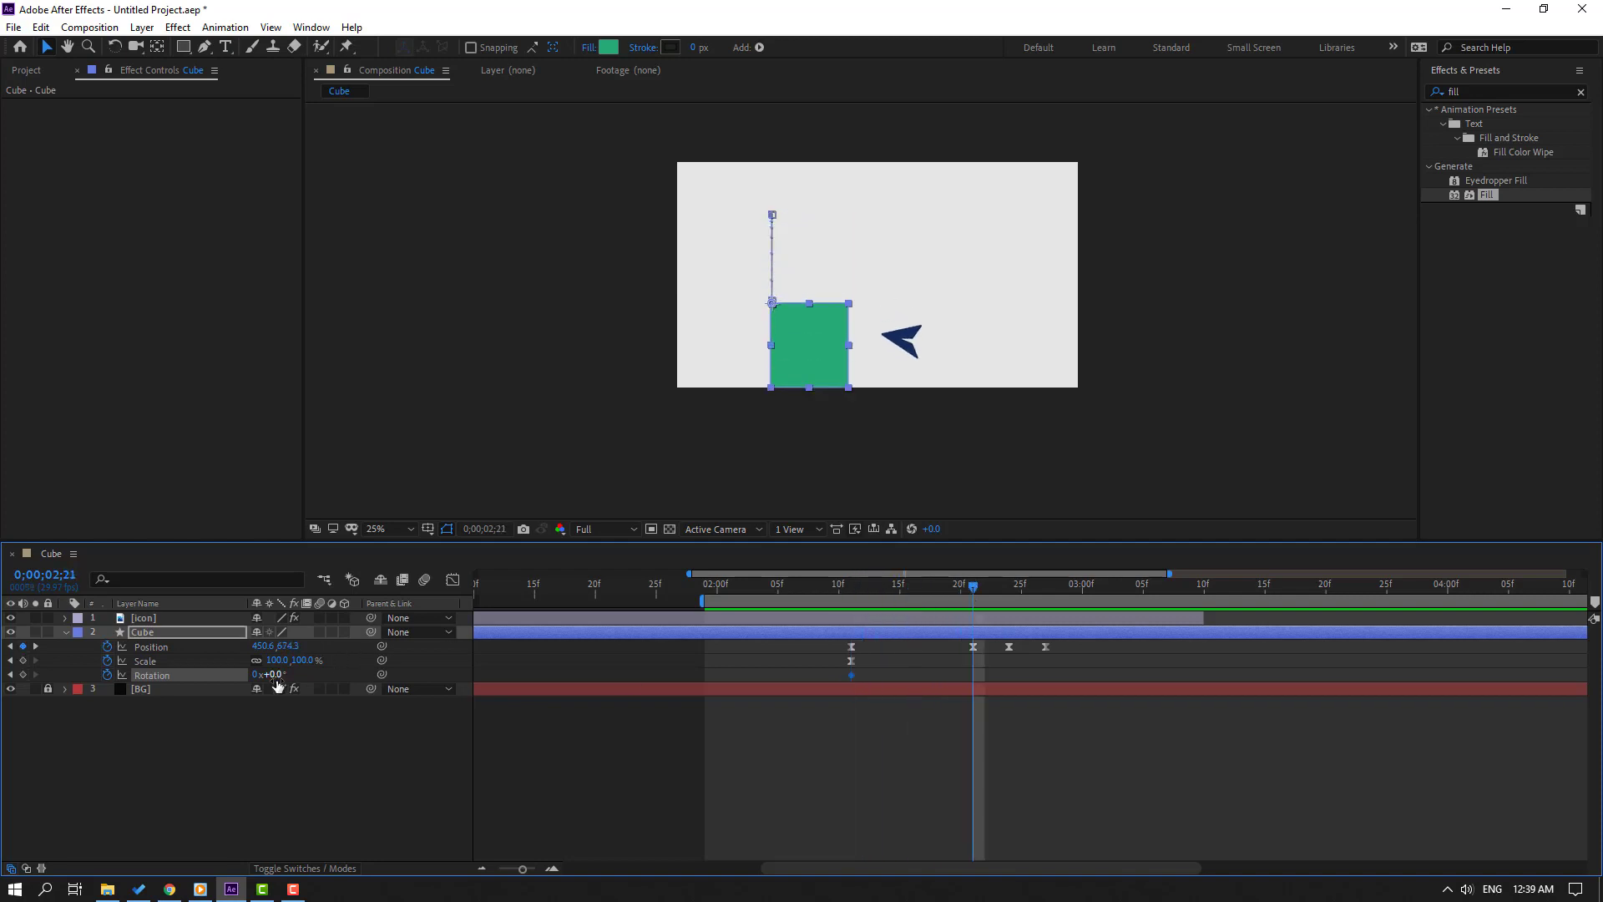
pyautogui.click(276, 675)
pyautogui.write('-1')
pyautogui.press('Return')
pyautogui.scroll(2, 869, 405)
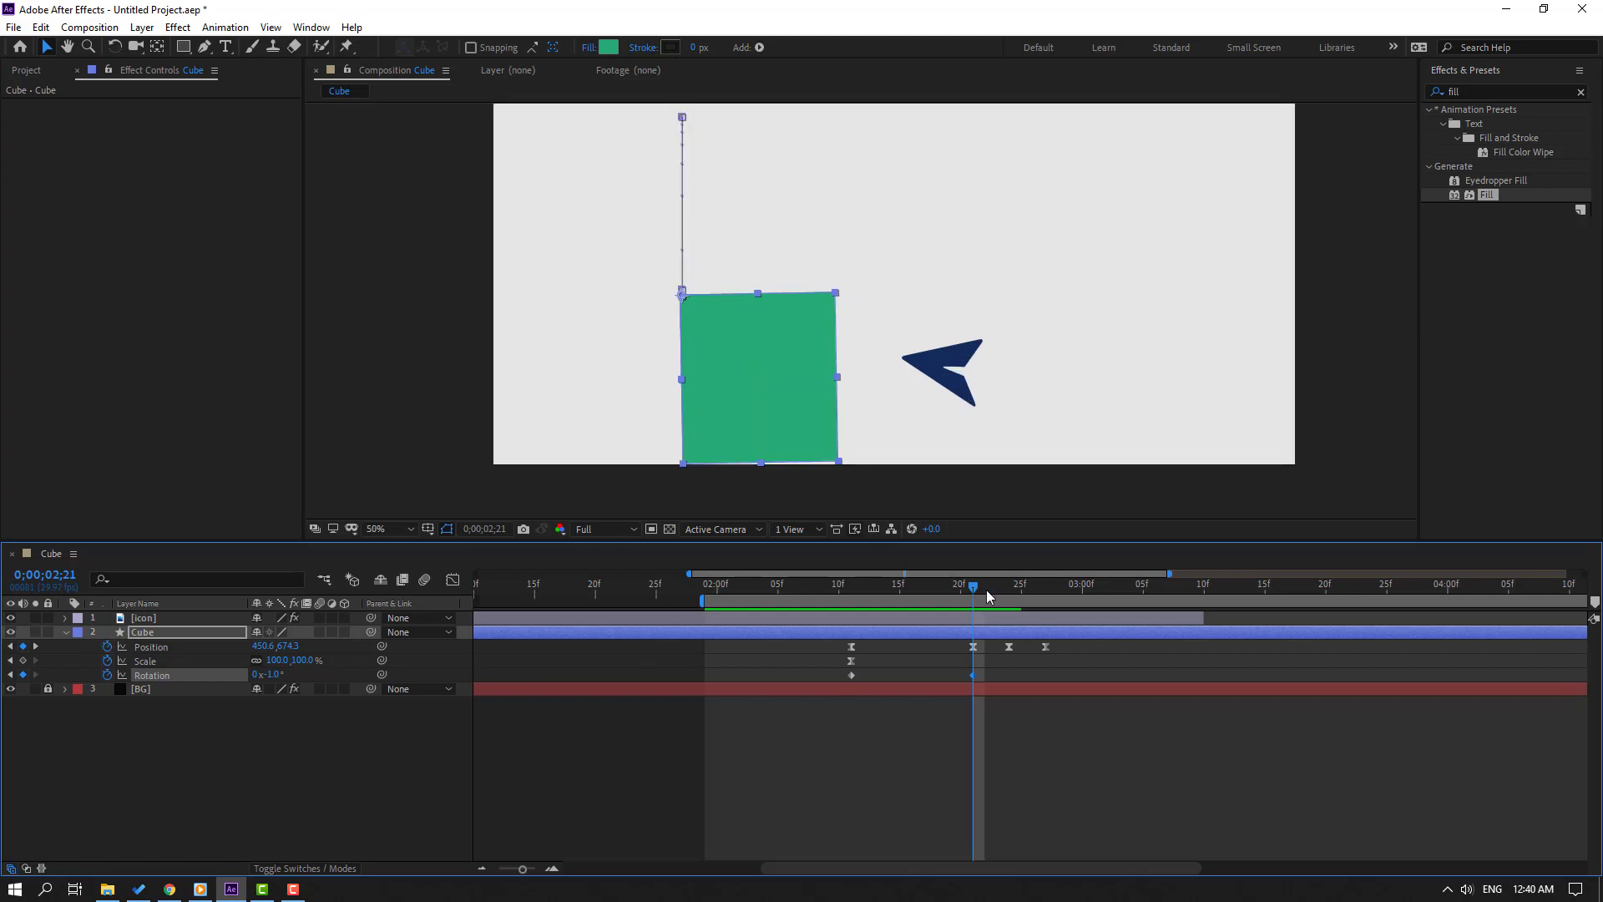
pyautogui.moveTo(987, 596); pyautogui.dragTo(1043, 595)
pyautogui.moveTo(278, 683); pyautogui.dragTo(279, 683)
# Apply Easy Ease to the Cube's three Rotation keyframes and preview the tilt
pyautogui.moveTo(1044, 683); pyautogui.dragTo(844, 680)
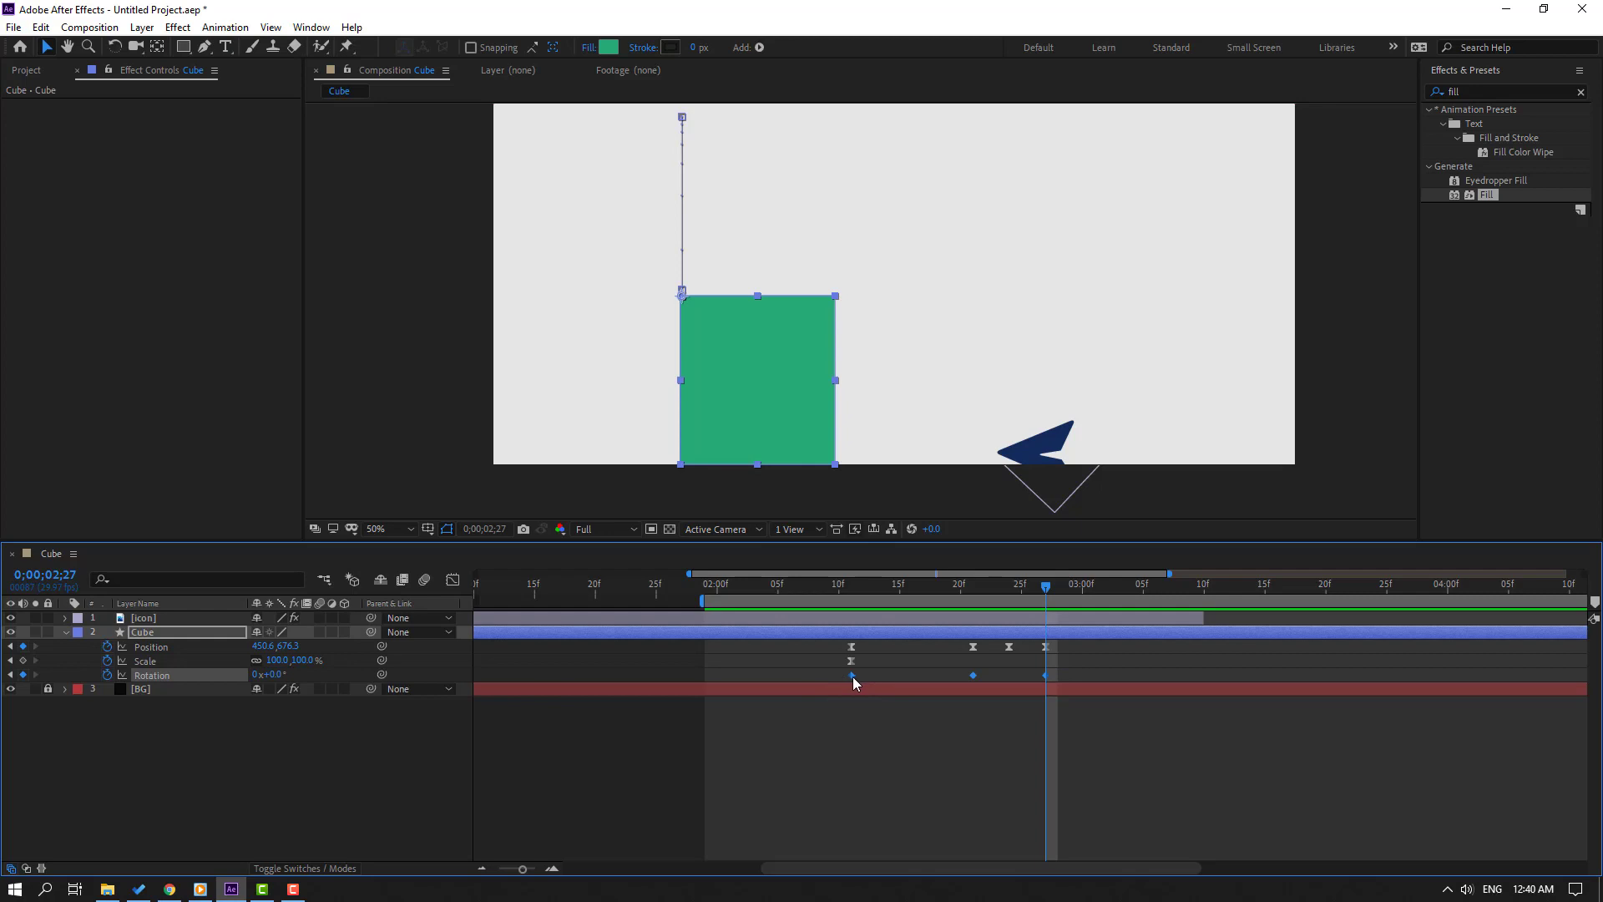
pyautogui.rightClick(853, 675)
pyautogui.moveTo(950, 668)
pyautogui.click(1091, 720)
pyautogui.click(555, 394)
pyautogui.press('space')
# Set the viewer magnification to Fit and move the time past the bounce
pyautogui.click(400, 530)
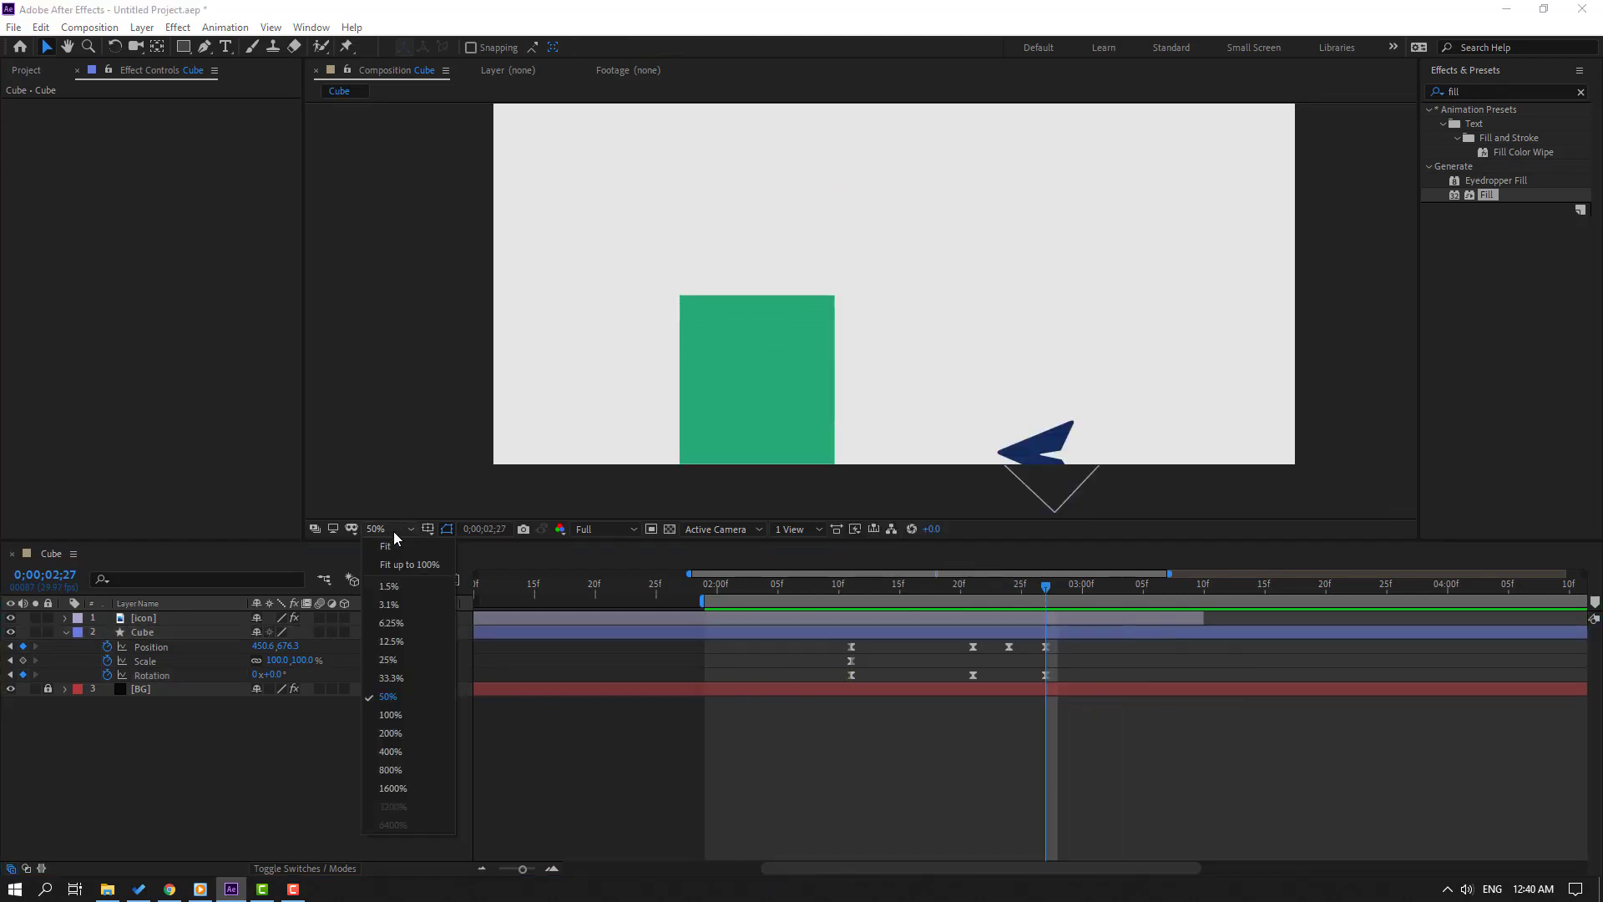
pyautogui.click(393, 563)
pyautogui.moveTo(927, 599); pyautogui.dragTo(1132, 600)
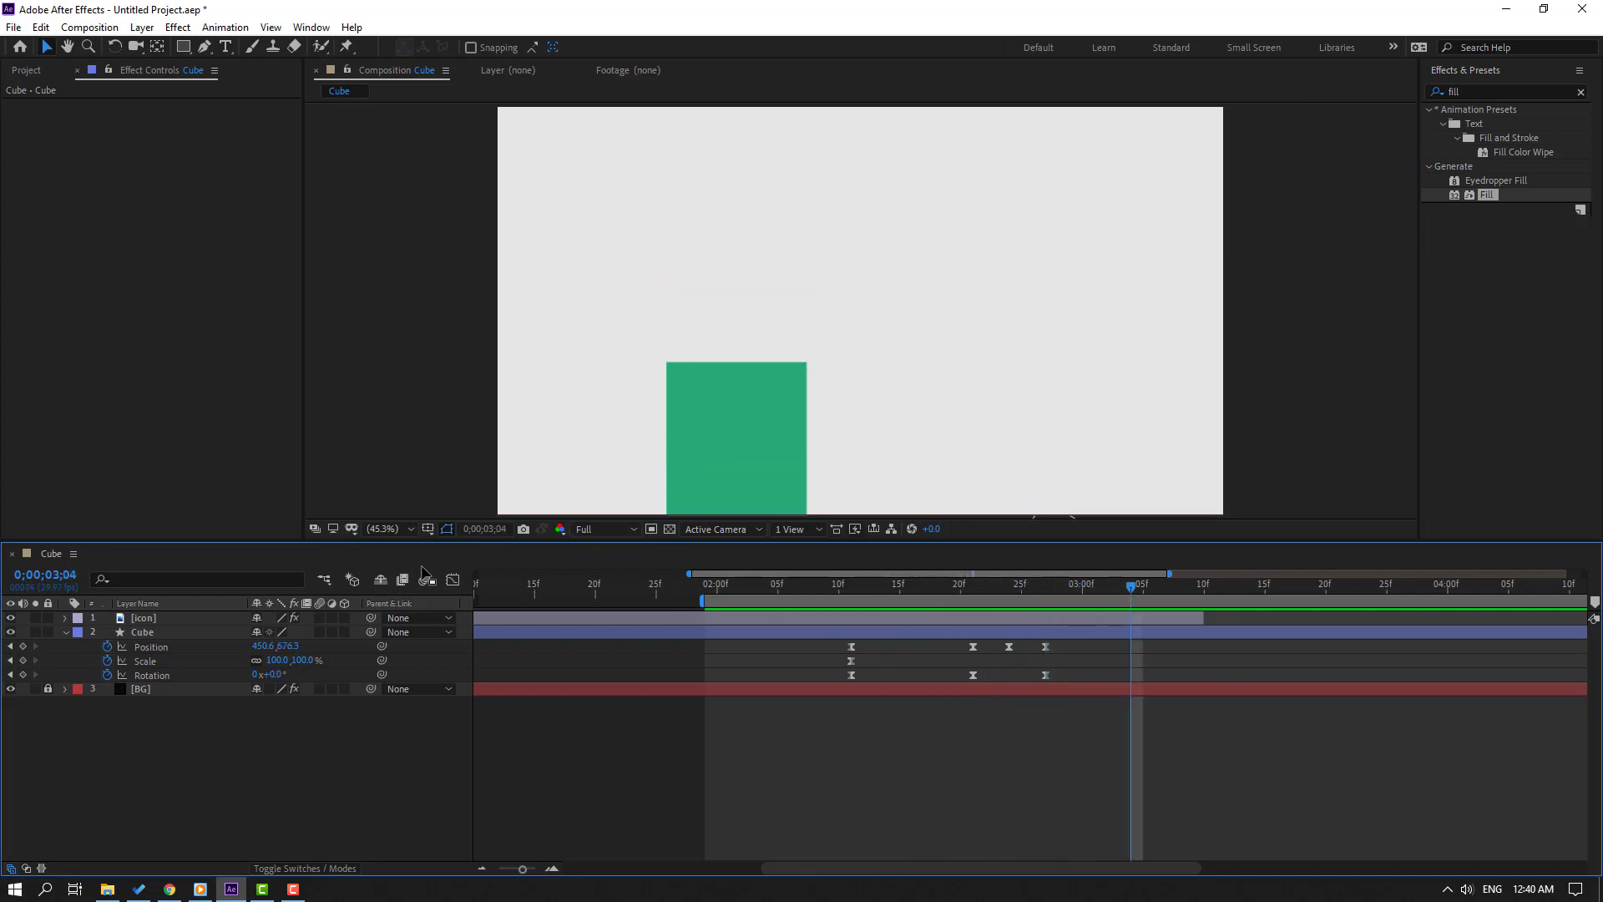
# Keyframe the Cube's Position at 3;04, then slide it to X -389.4 at 3;16
pyautogui.click(157, 635)
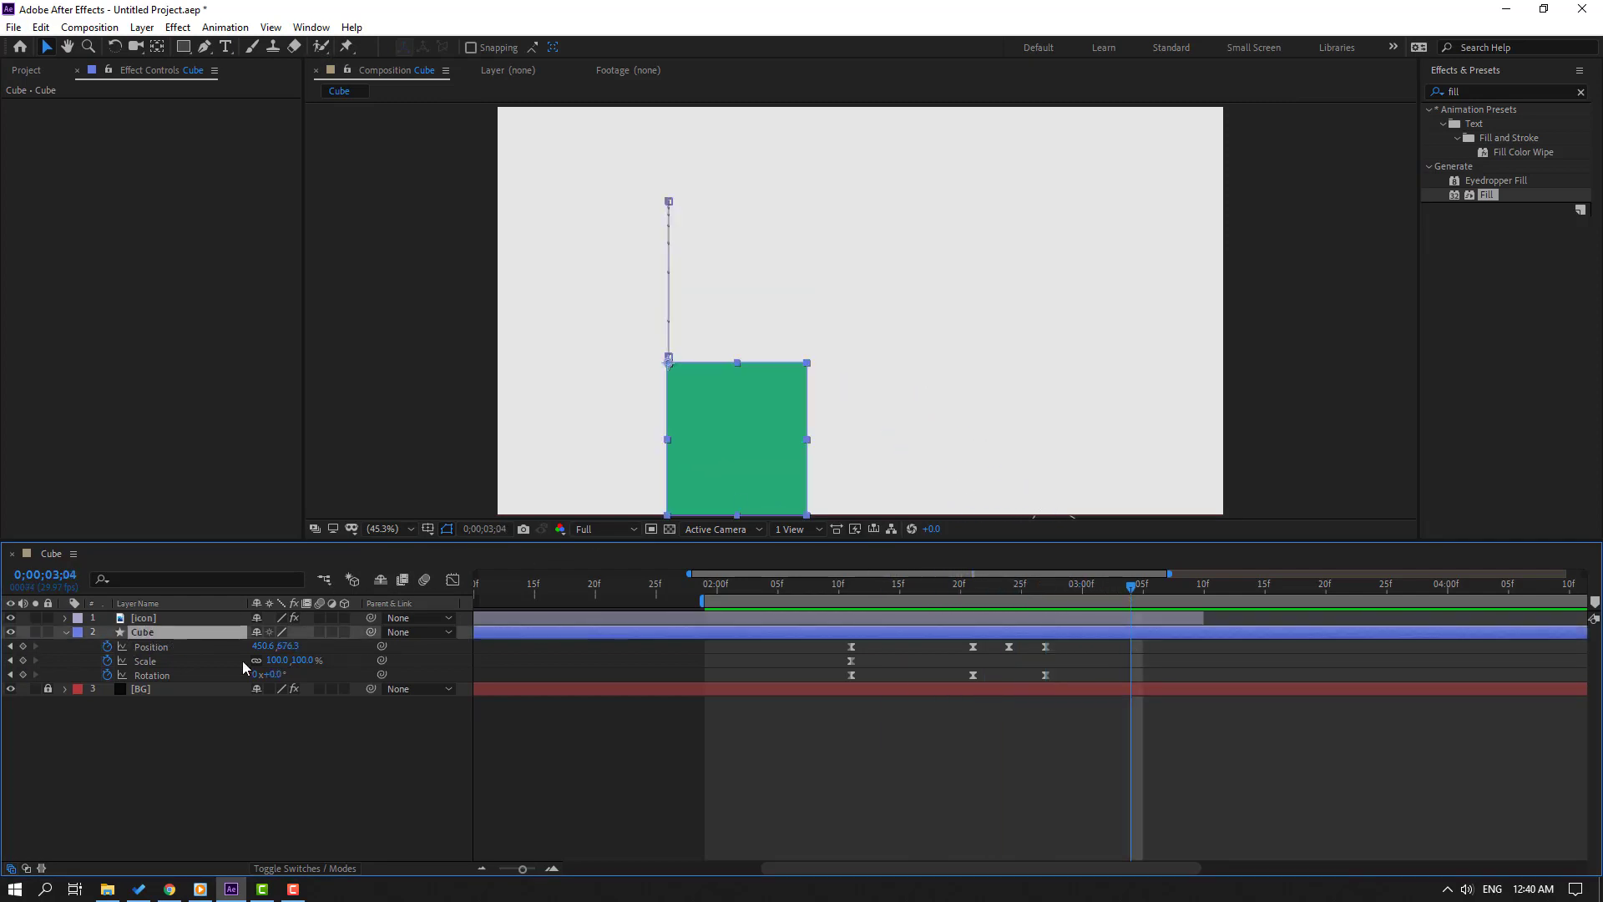
pyautogui.click(22, 646)
pyautogui.moveTo(1146, 593); pyautogui.dragTo(1277, 595)
pyautogui.moveTo(267, 654); pyautogui.dragTo(214, 667)
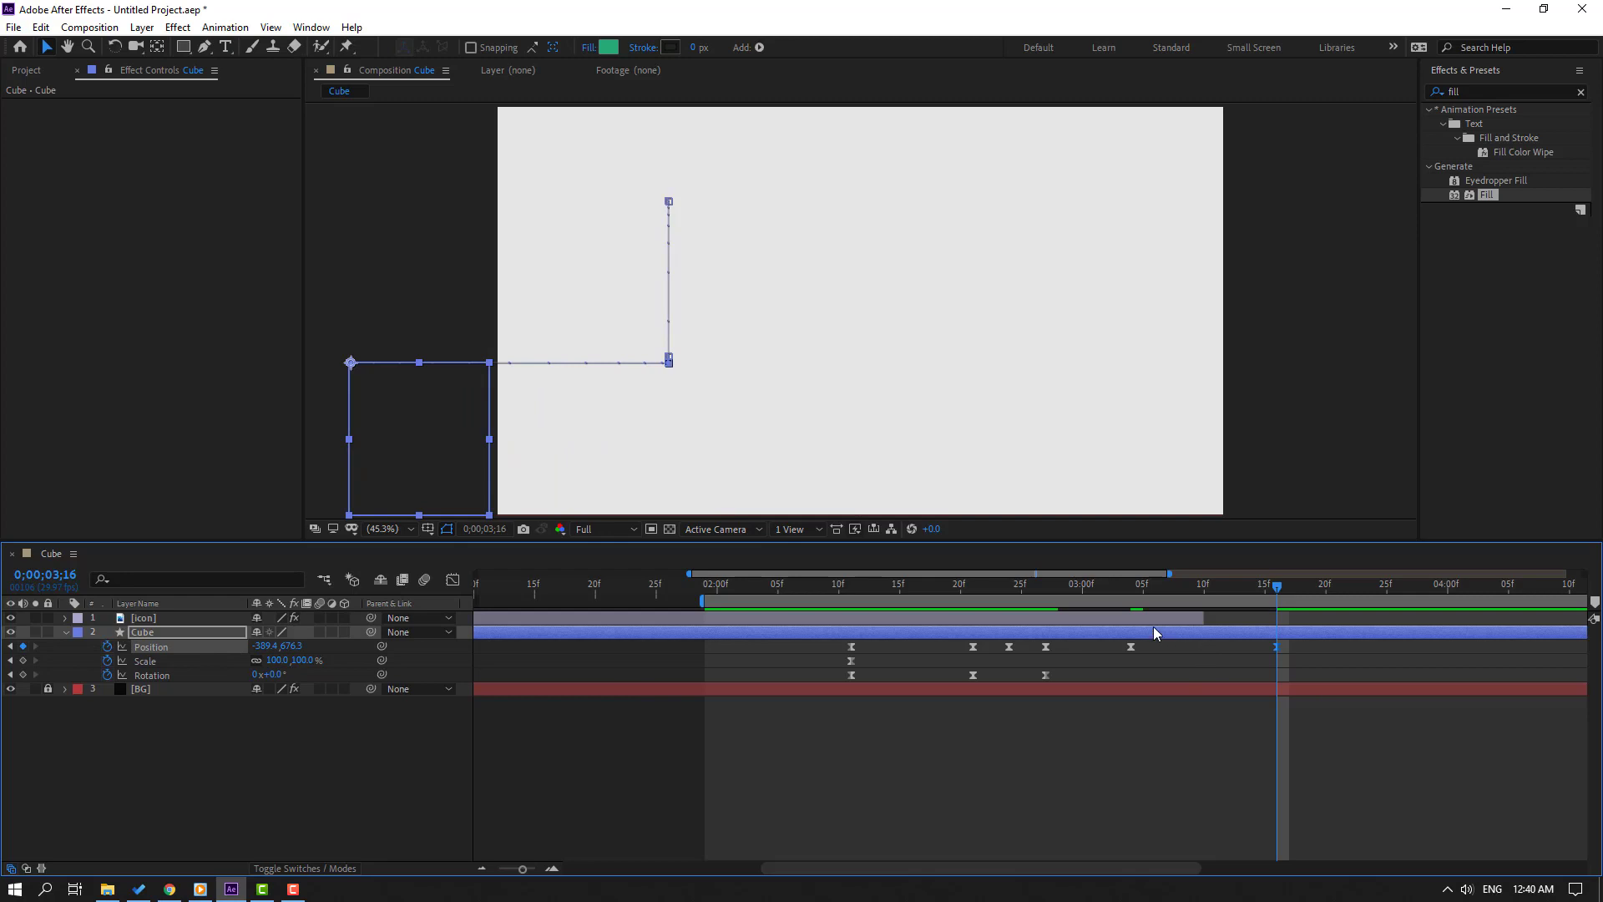
pyautogui.moveTo(1095, 585); pyautogui.dragTo(1228, 589)
# Sharpen the exit's speed peak by dragging the influence handle in the Position speed graph
pyautogui.keyDown('shift'); pyautogui.click(1130, 646); pyautogui.keyUp('shift')
pyautogui.click(453, 580)
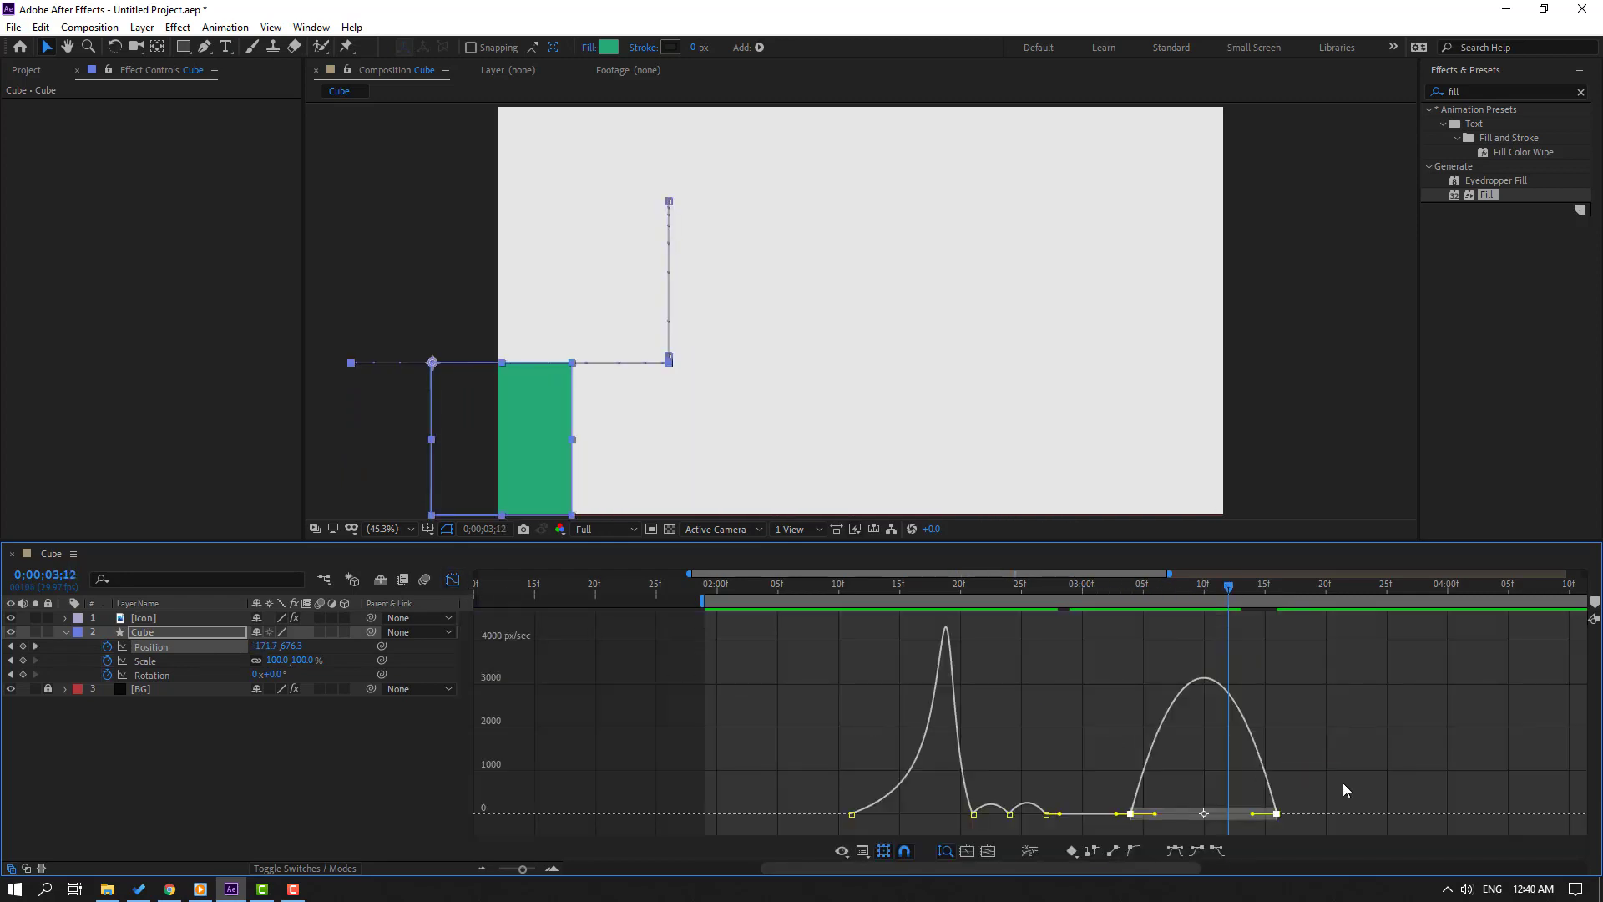
pyautogui.moveTo(1253, 821); pyautogui.dragTo(1211, 821)
# Start the work area at 2;27 and preview the exit animation
pyautogui.click(1047, 595)
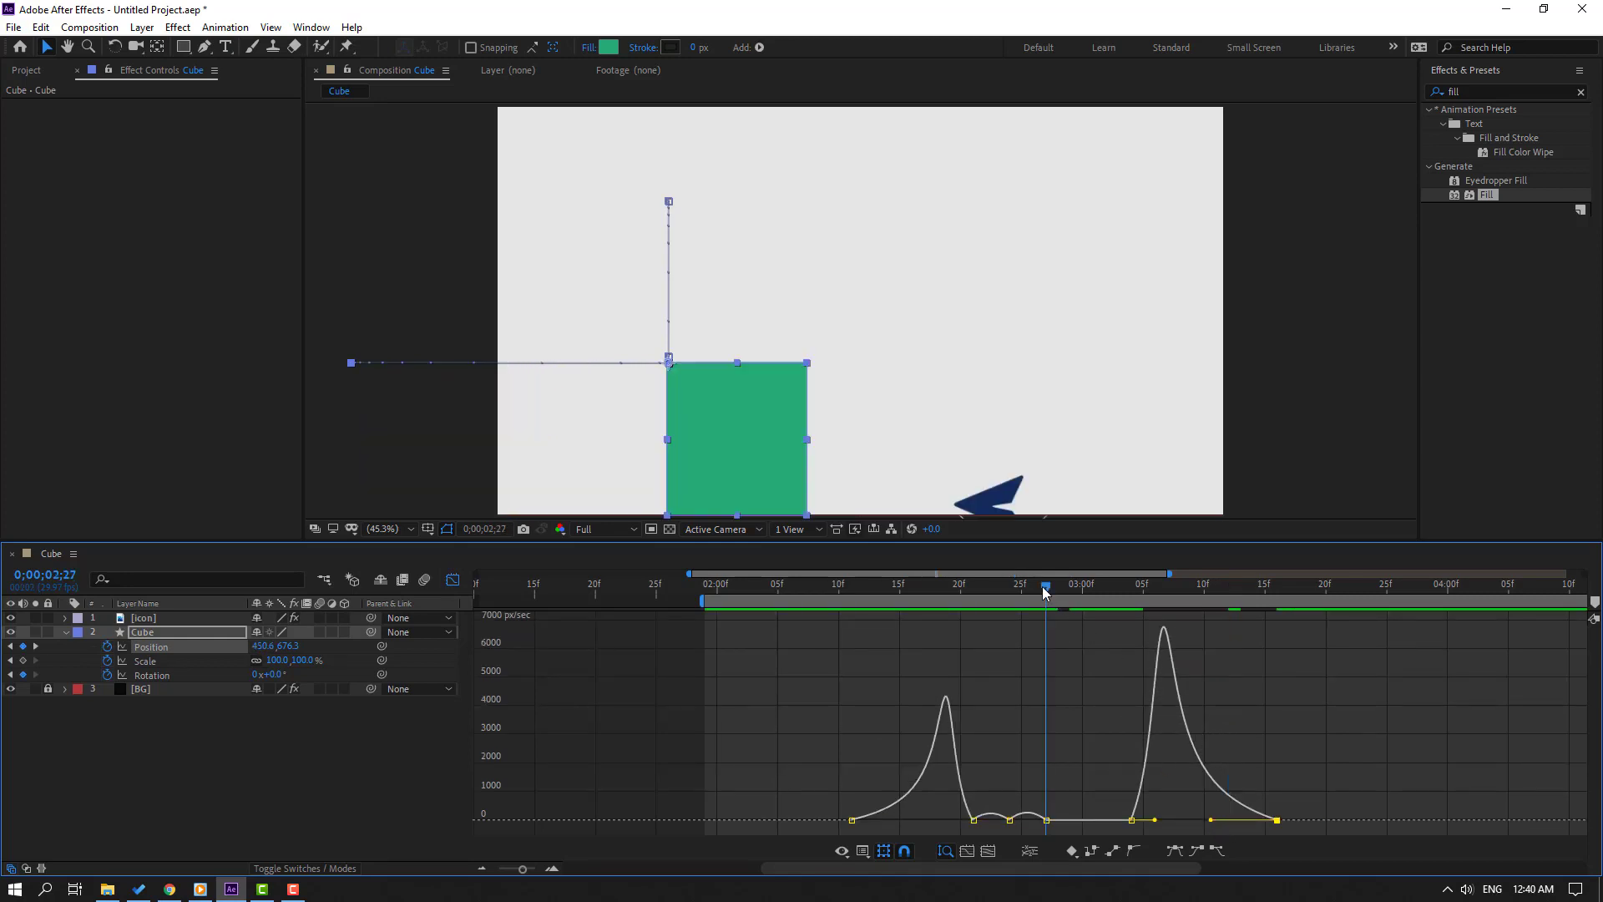
pyautogui.press('b')
pyautogui.press('space')
pyautogui.press('space')
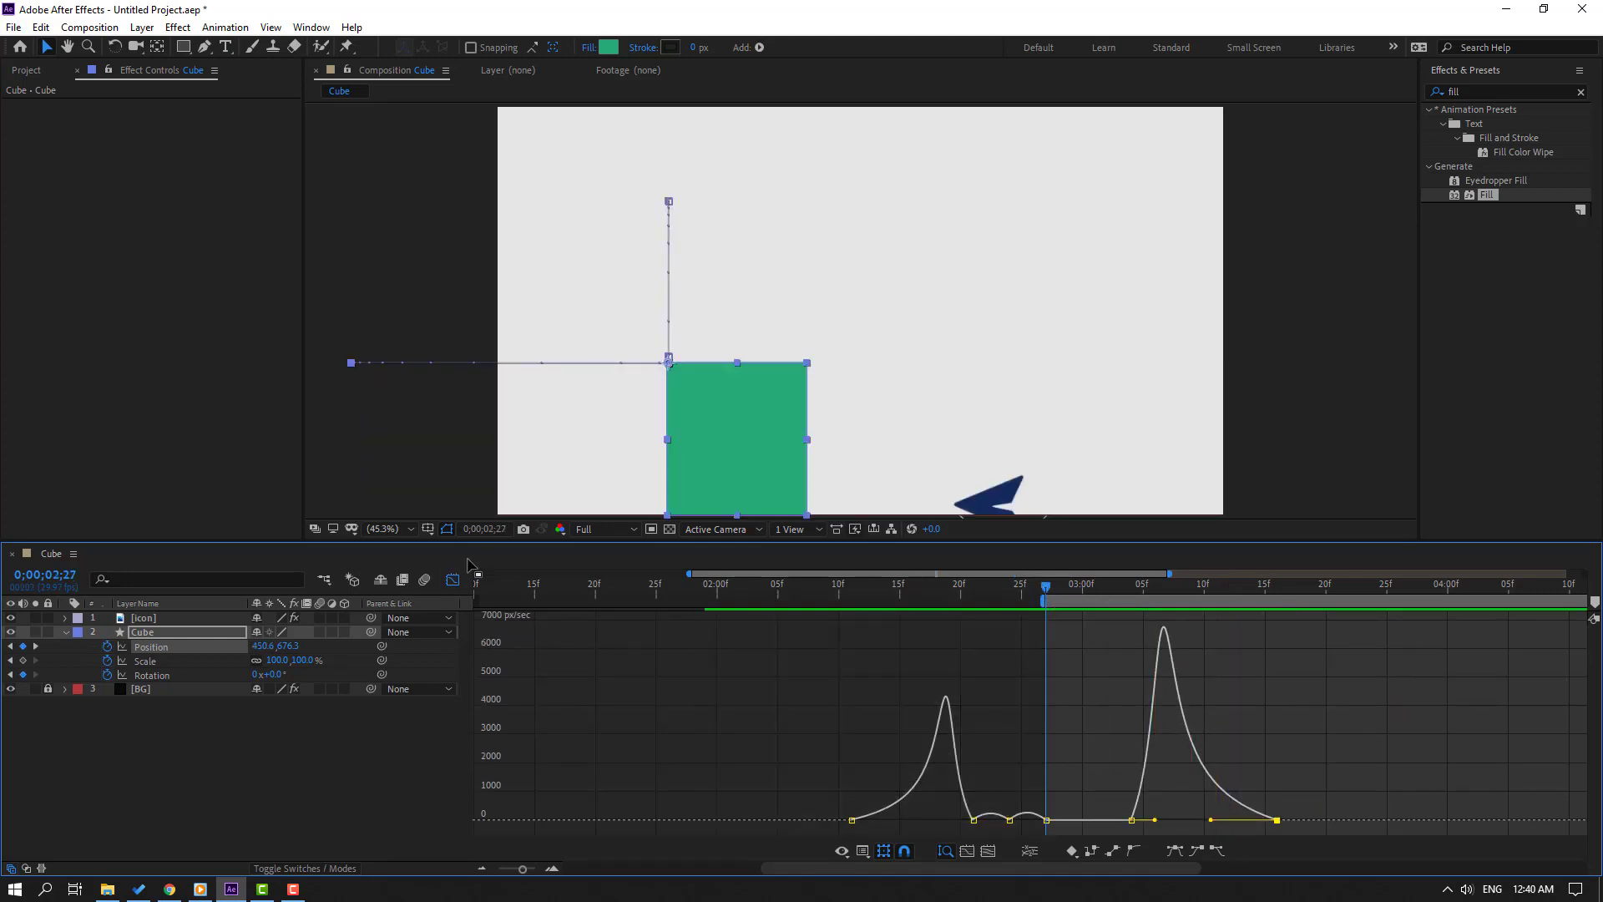
pyautogui.hotkey('shift', 'F3')
pyautogui.click(1229, 763)
# Push the Cube's final exit Position keyframe later, to about 4;02, and preview
pyautogui.press('\\')
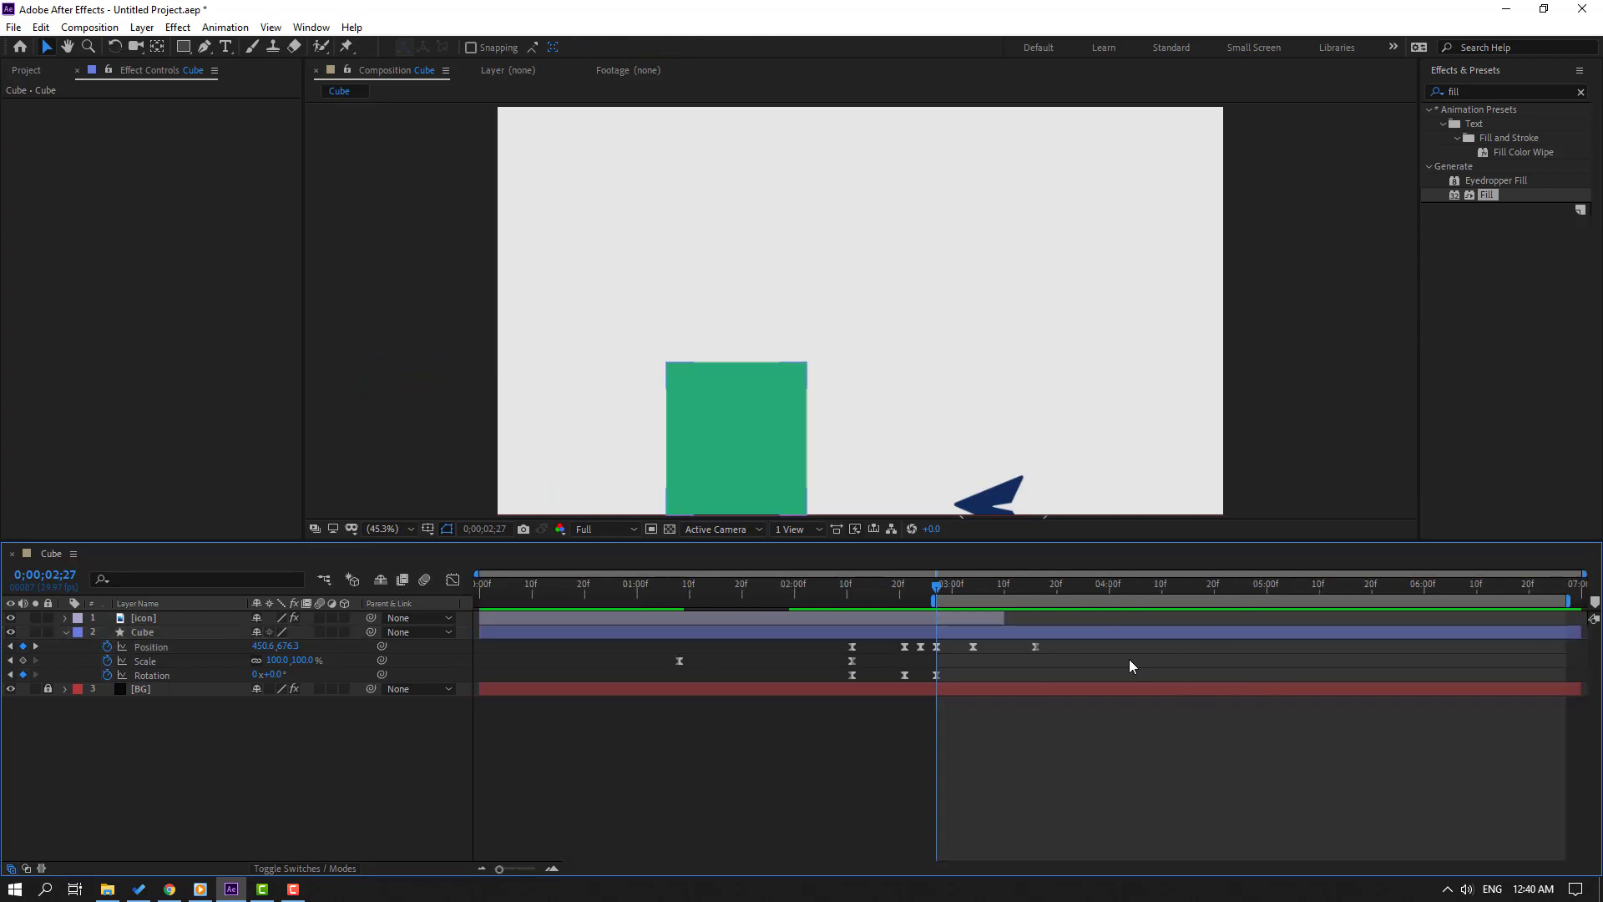
pyautogui.moveTo(1036, 647); pyautogui.dragTo(1122, 648)
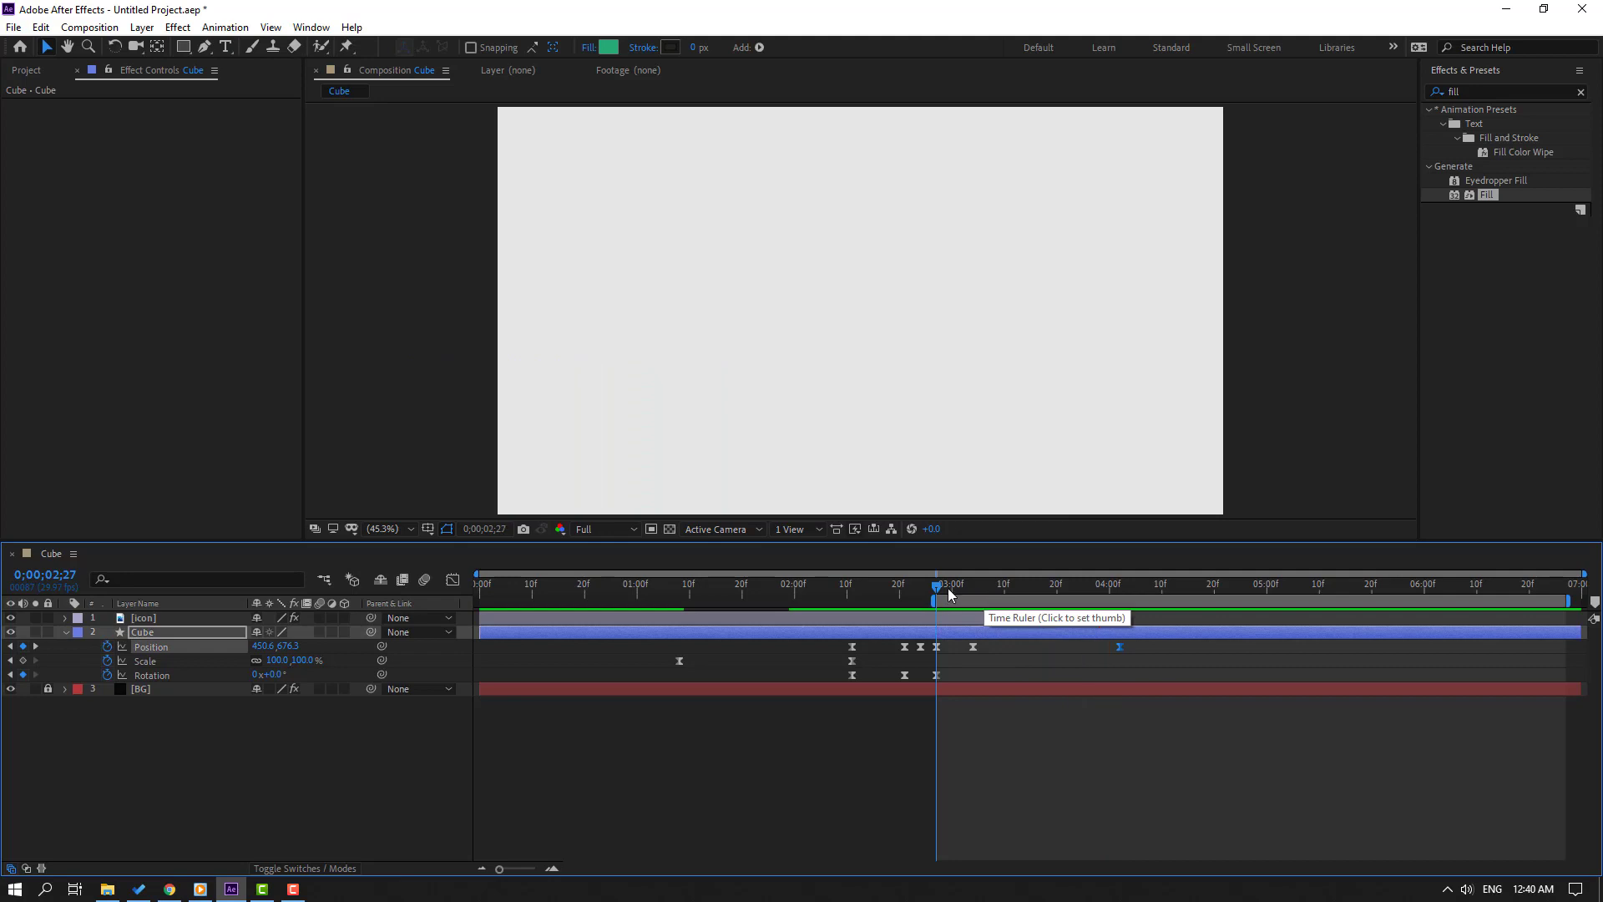
pyautogui.click(994, 586)
pyautogui.moveTo(995, 589); pyautogui.dragTo(974, 586)
pyautogui.press('space')
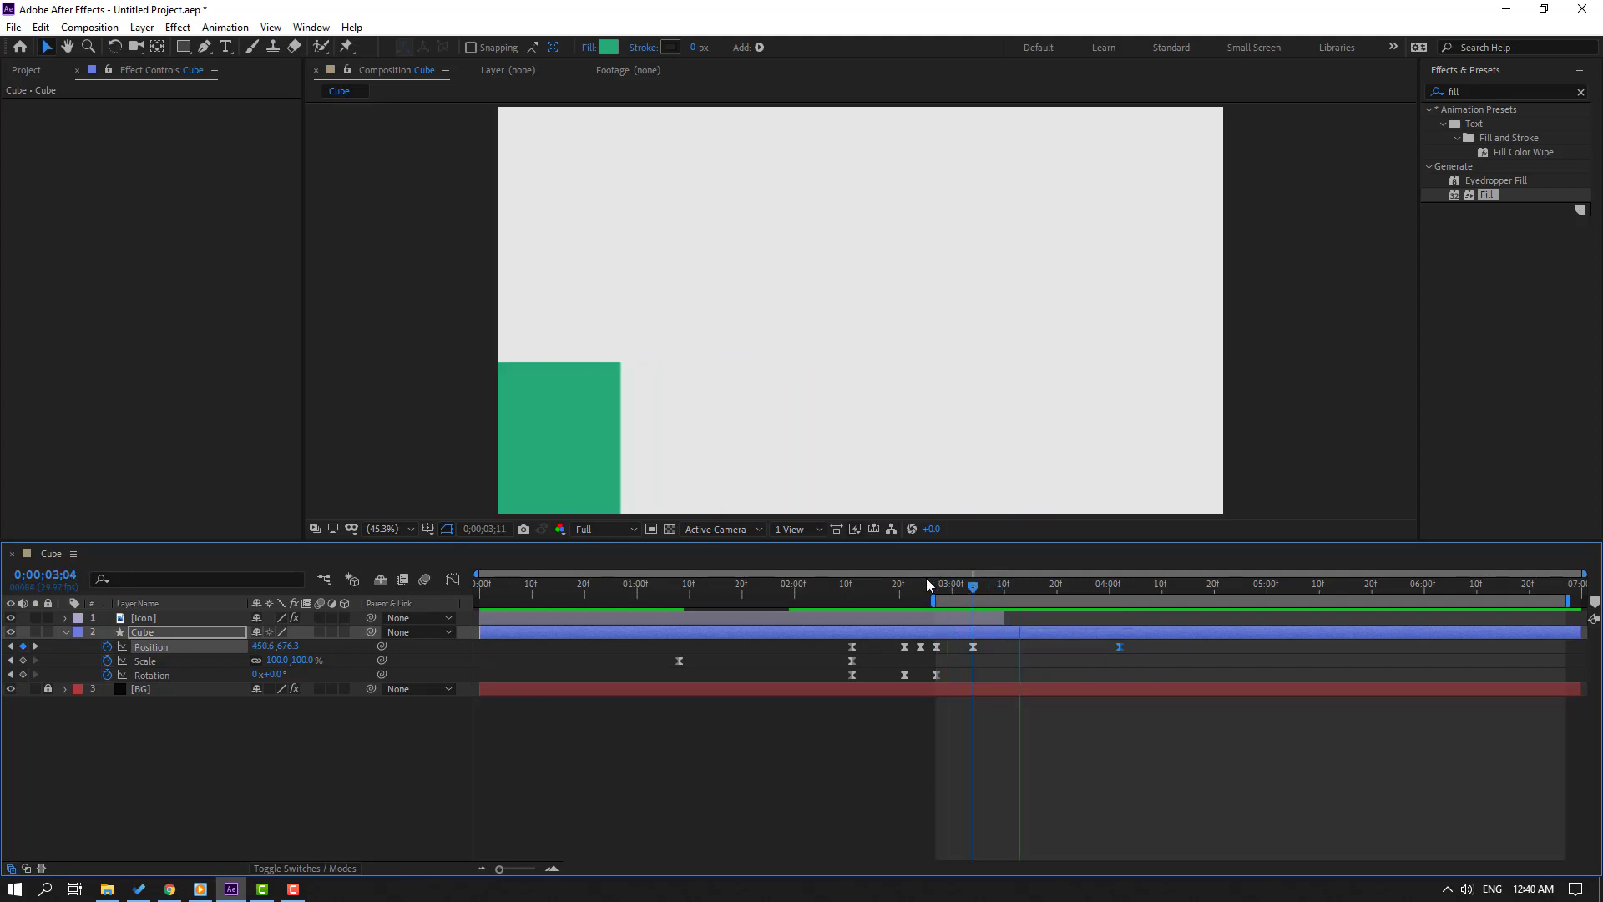
pyautogui.press('space')
# Soften the exit speed curve to about 3000 px/sec, shifting its peak later
pyautogui.click(453, 579)
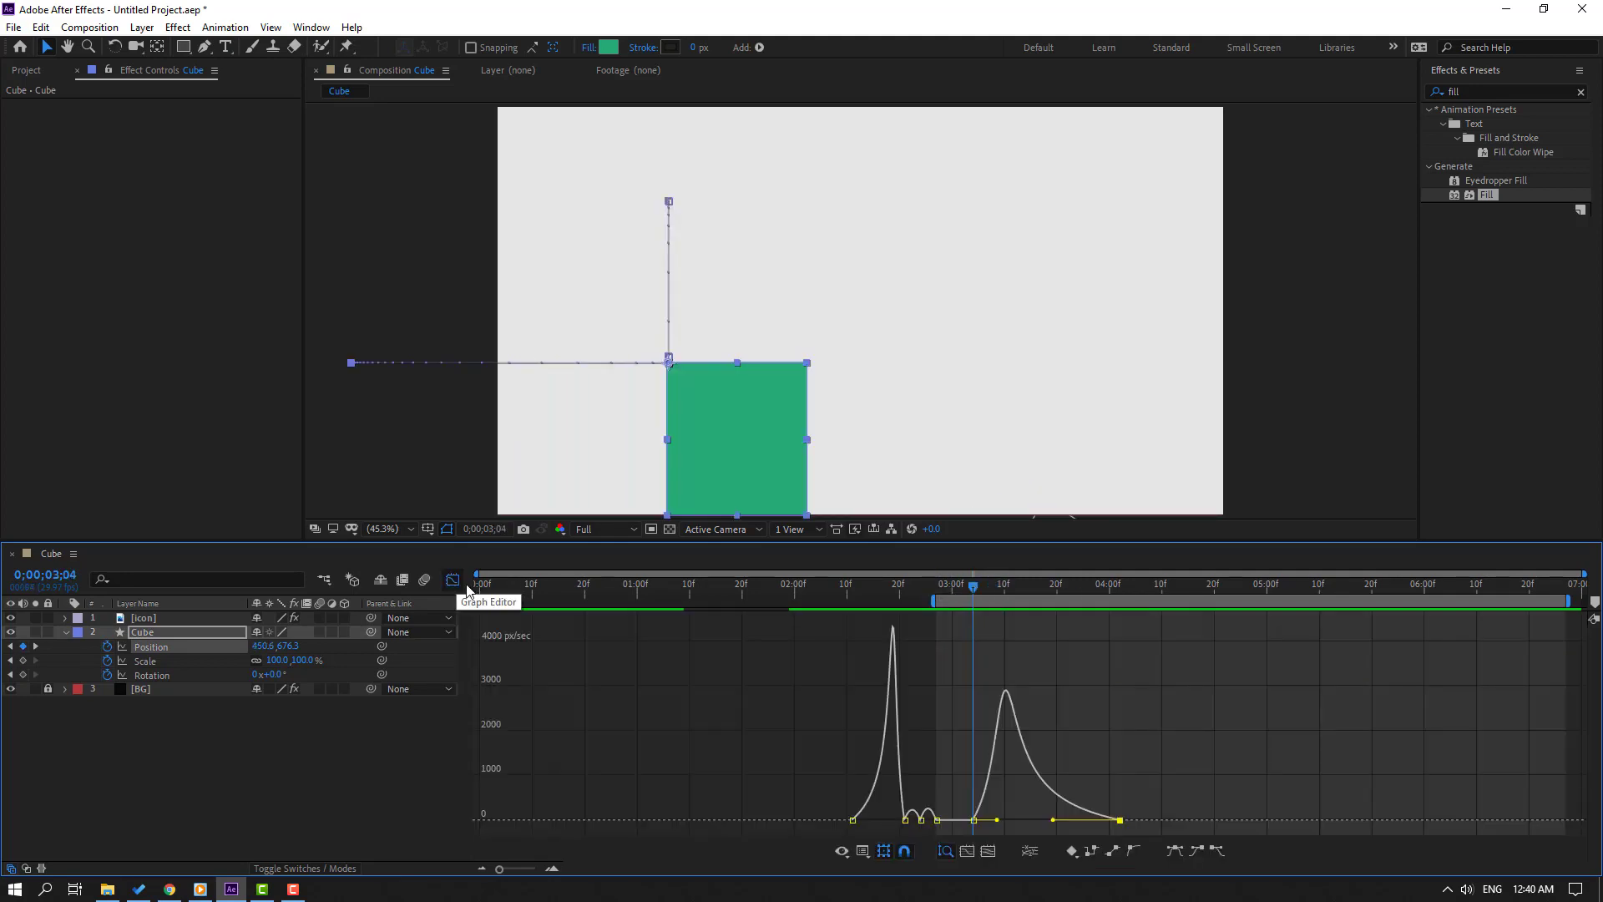
pyautogui.press('=')
pyautogui.click(974, 820)
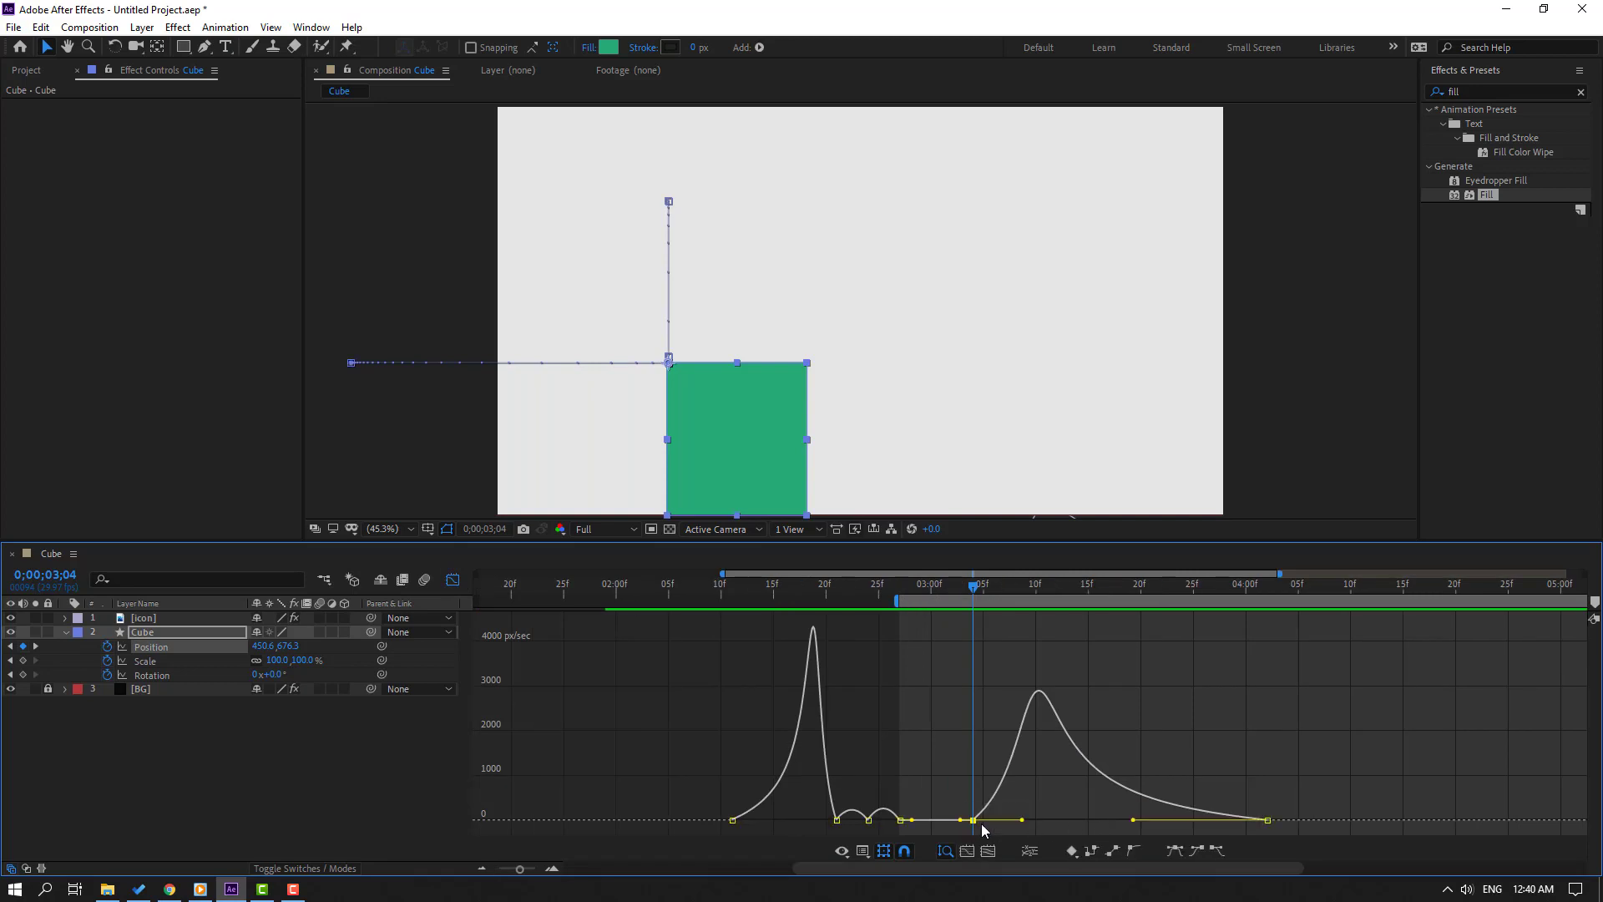
pyautogui.moveTo(1030, 820); pyautogui.dragTo(1051, 820)
pyautogui.press('space')
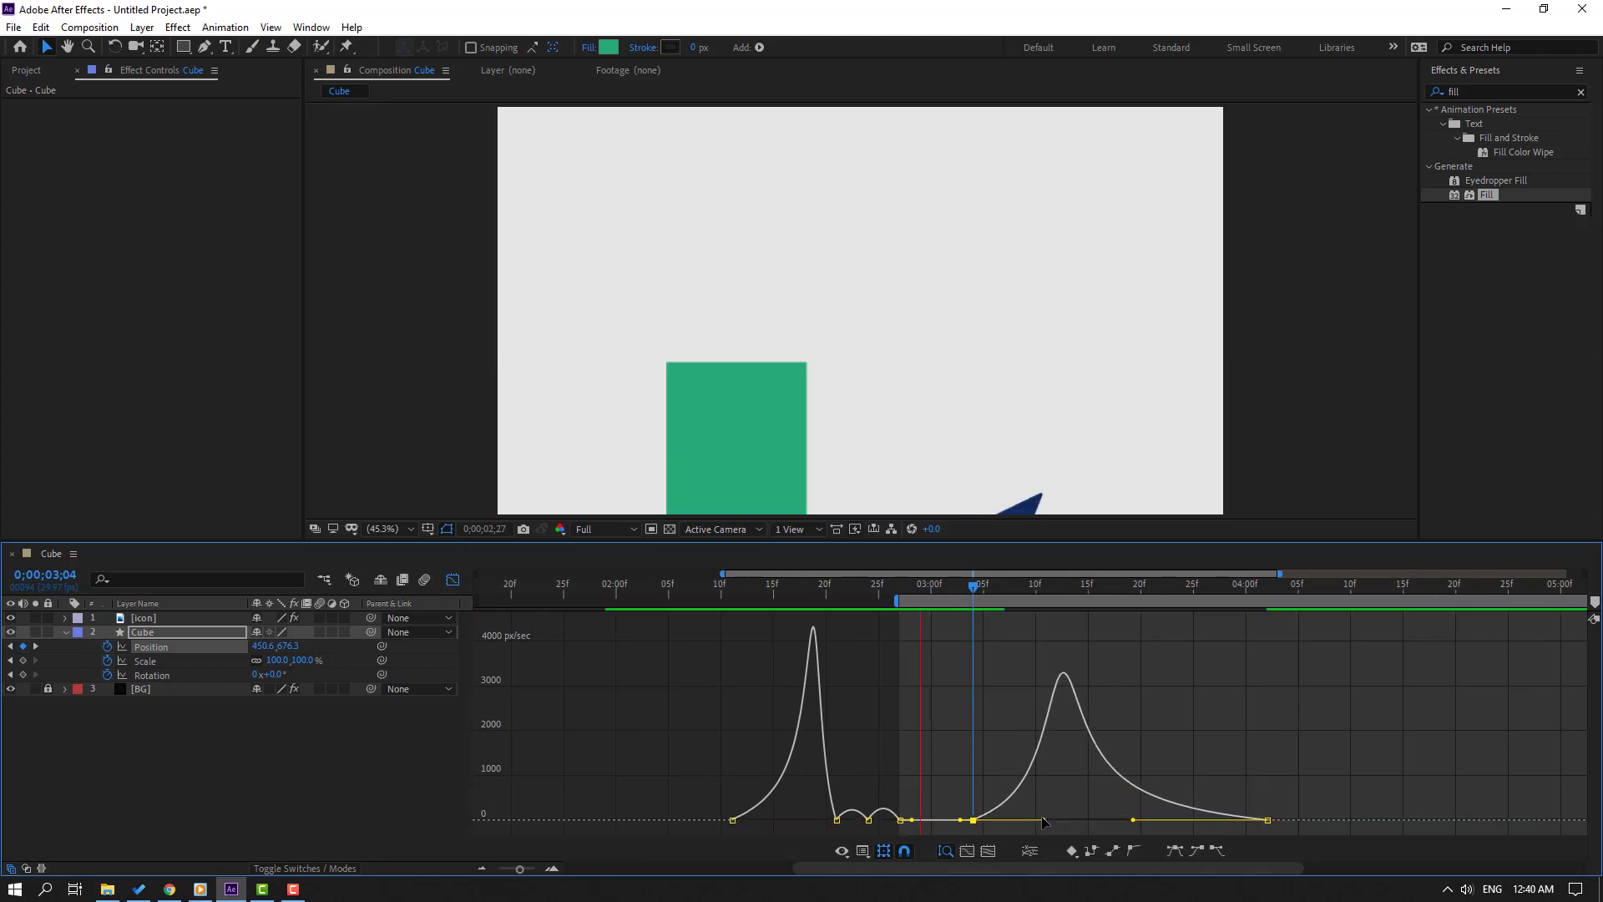
pyautogui.press('space')
pyautogui.click(452, 579)
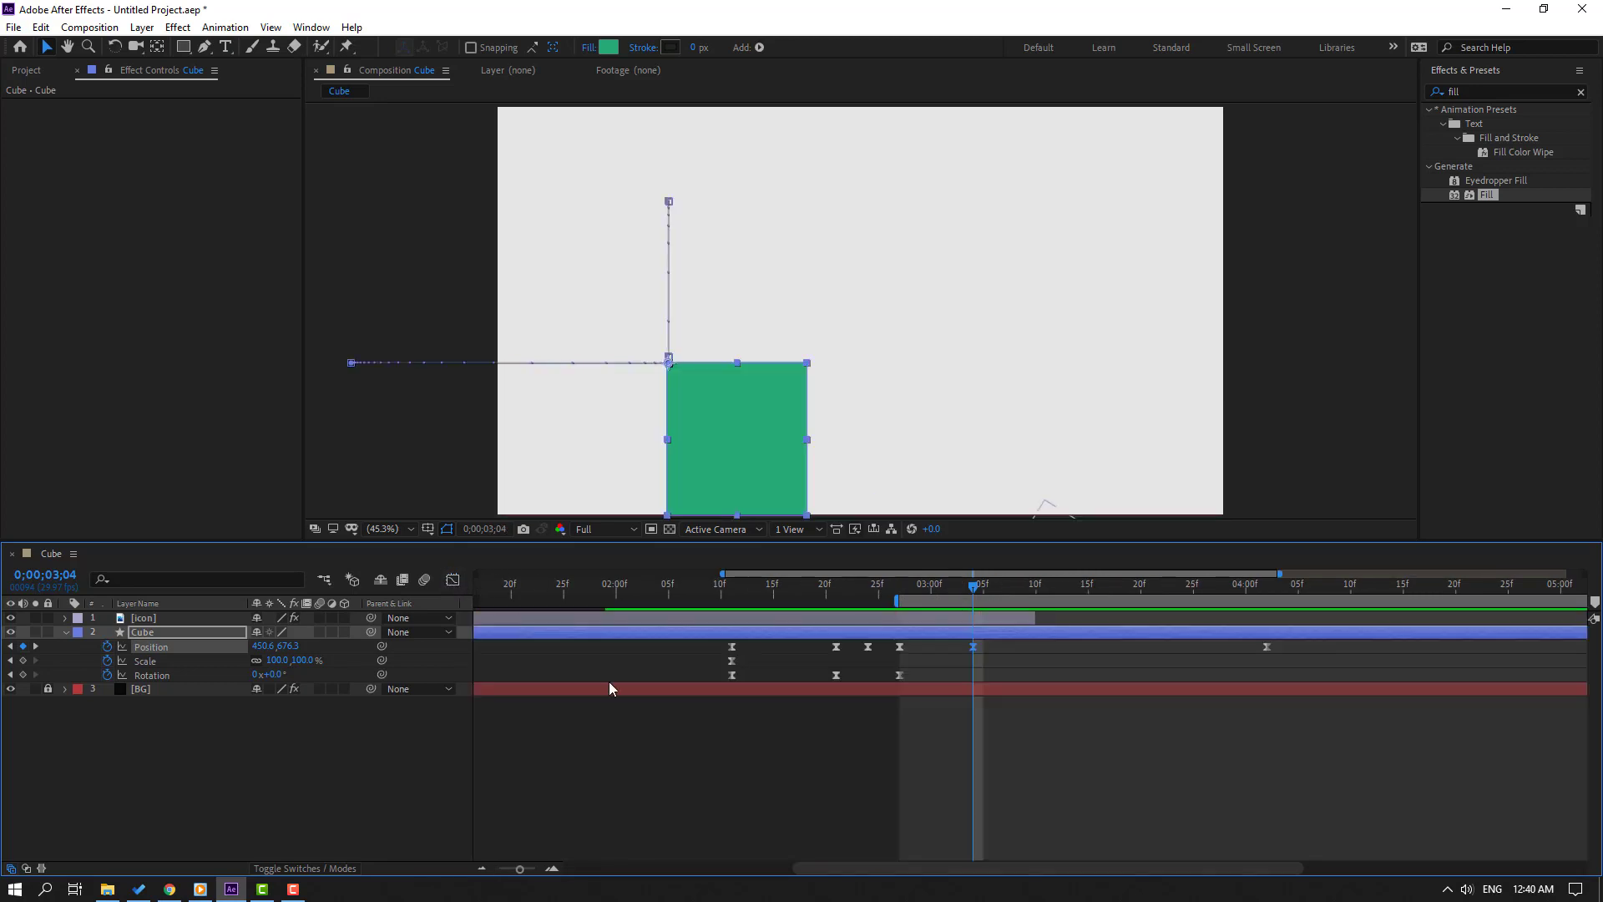
pyautogui.press('-')
# Set the work area from 0 to 0;00;03;27 and return to the start
pyautogui.moveTo(971, 587); pyautogui.dragTo(1096, 596)
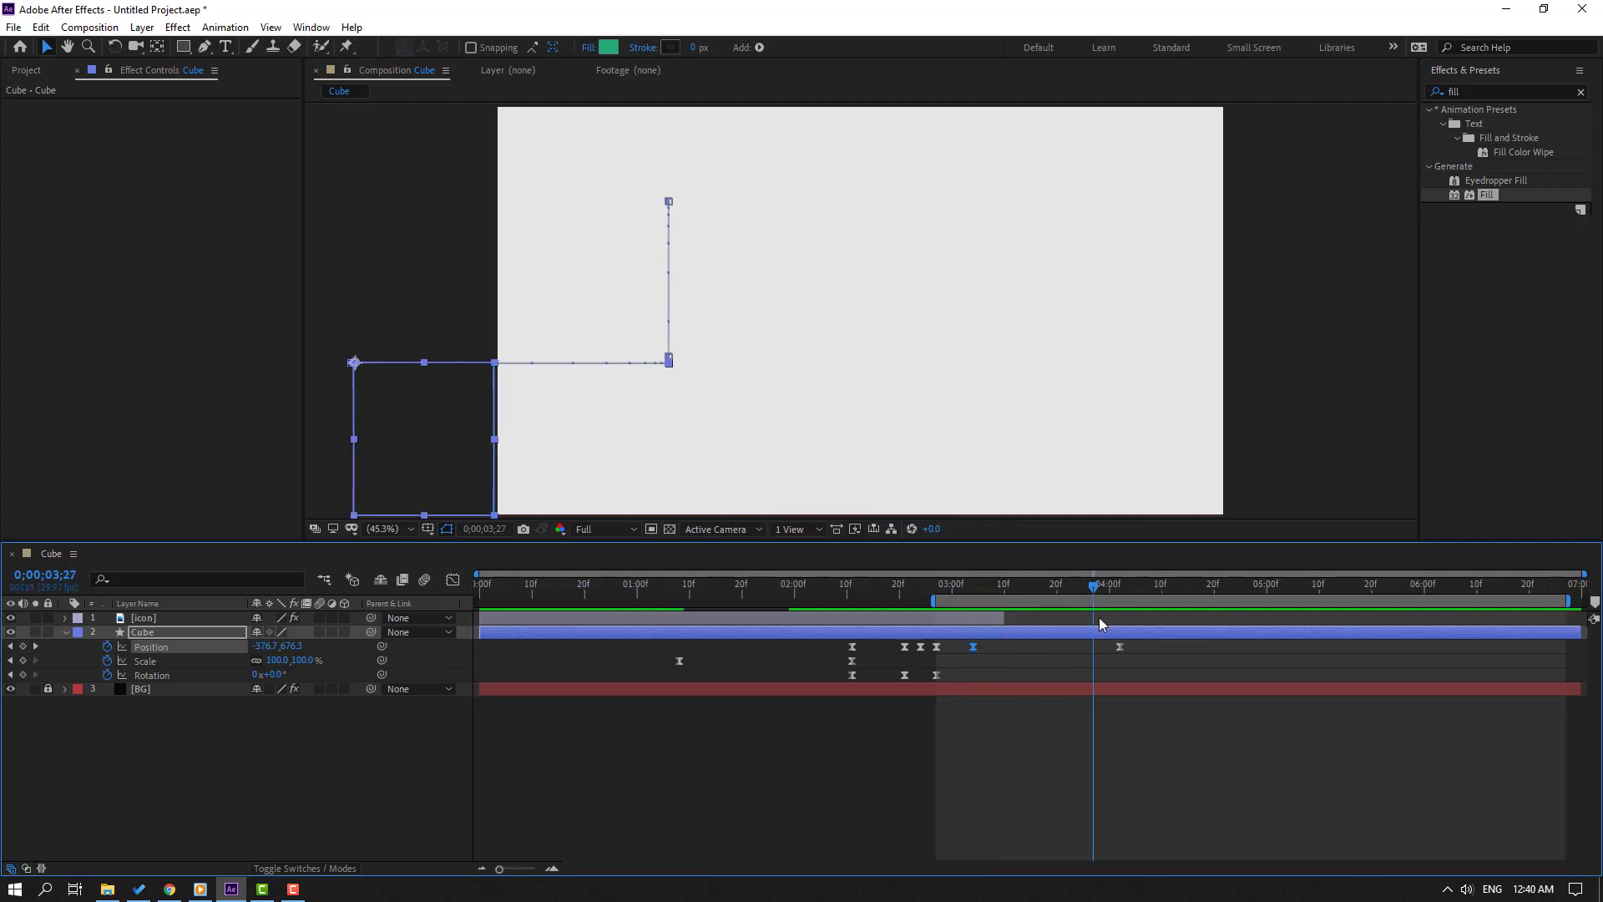
pyautogui.press('n')
pyautogui.moveTo(929, 601); pyautogui.dragTo(478, 600)
pyautogui.press('Home')
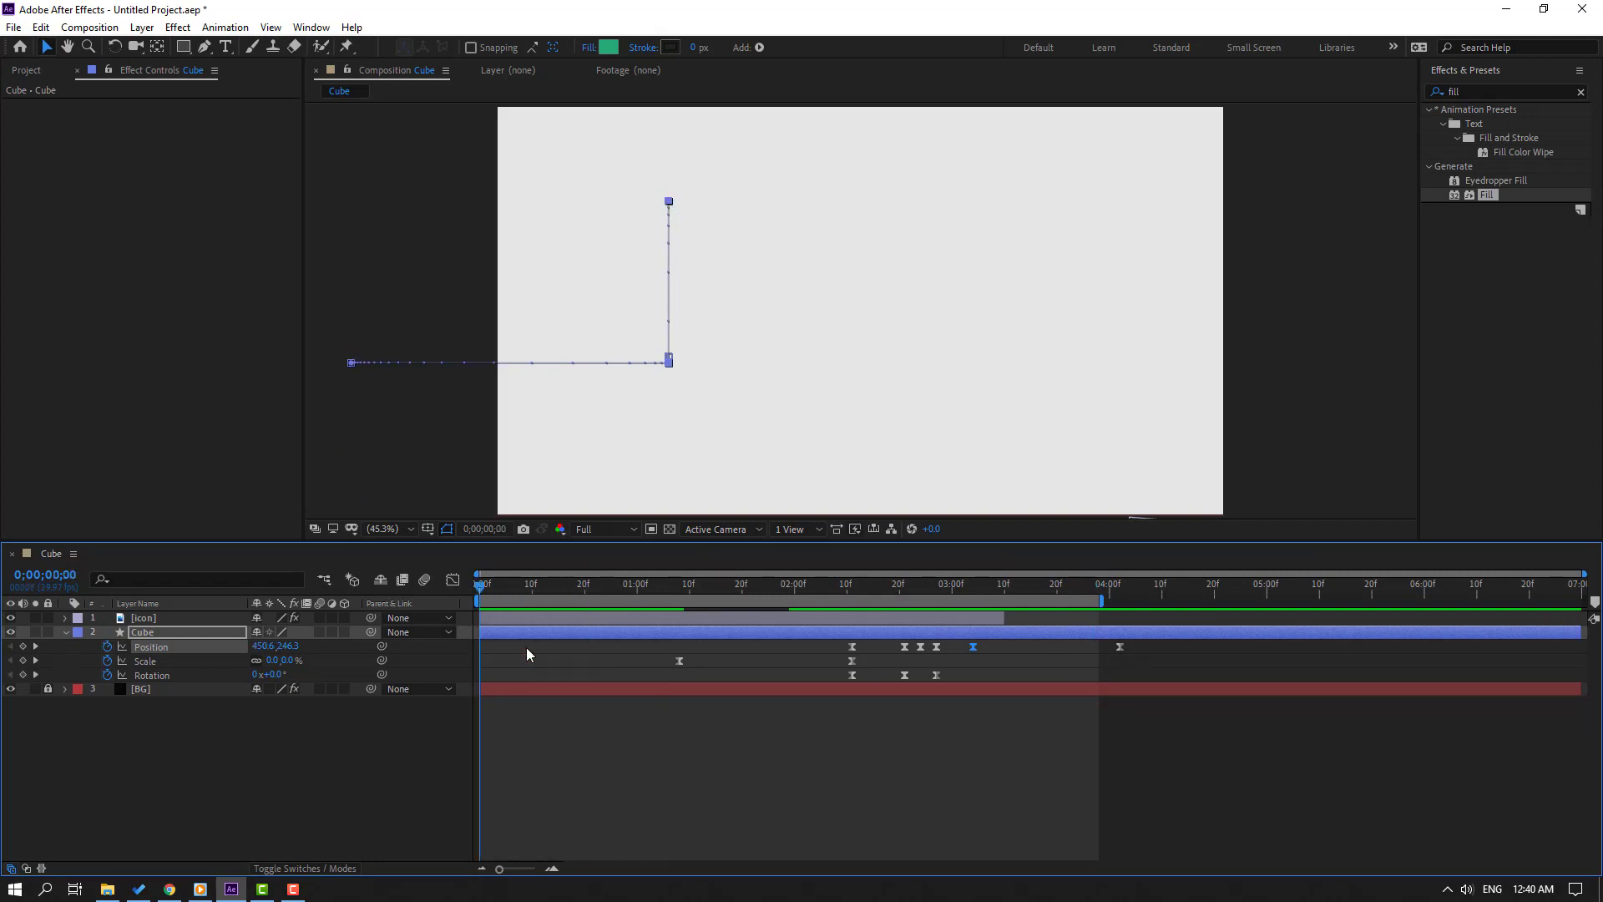
pyautogui.click(672, 785)
pyautogui.press('space')
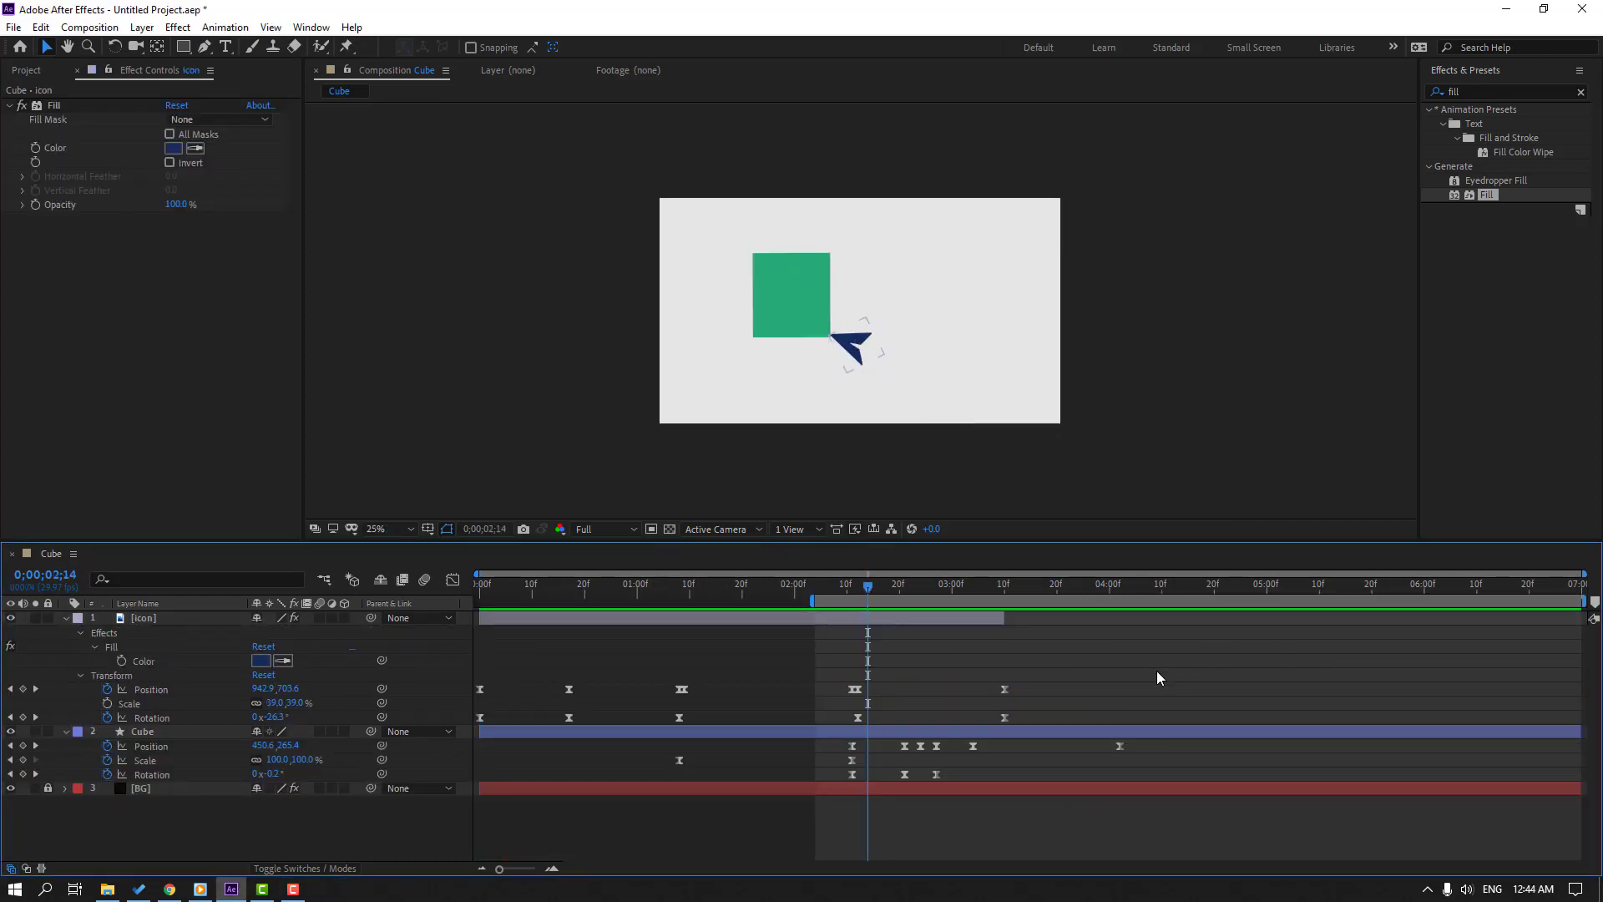
pyautogui.moveTo(758, 600); pyautogui.dragTo(479, 599)
pyautogui.press('space')
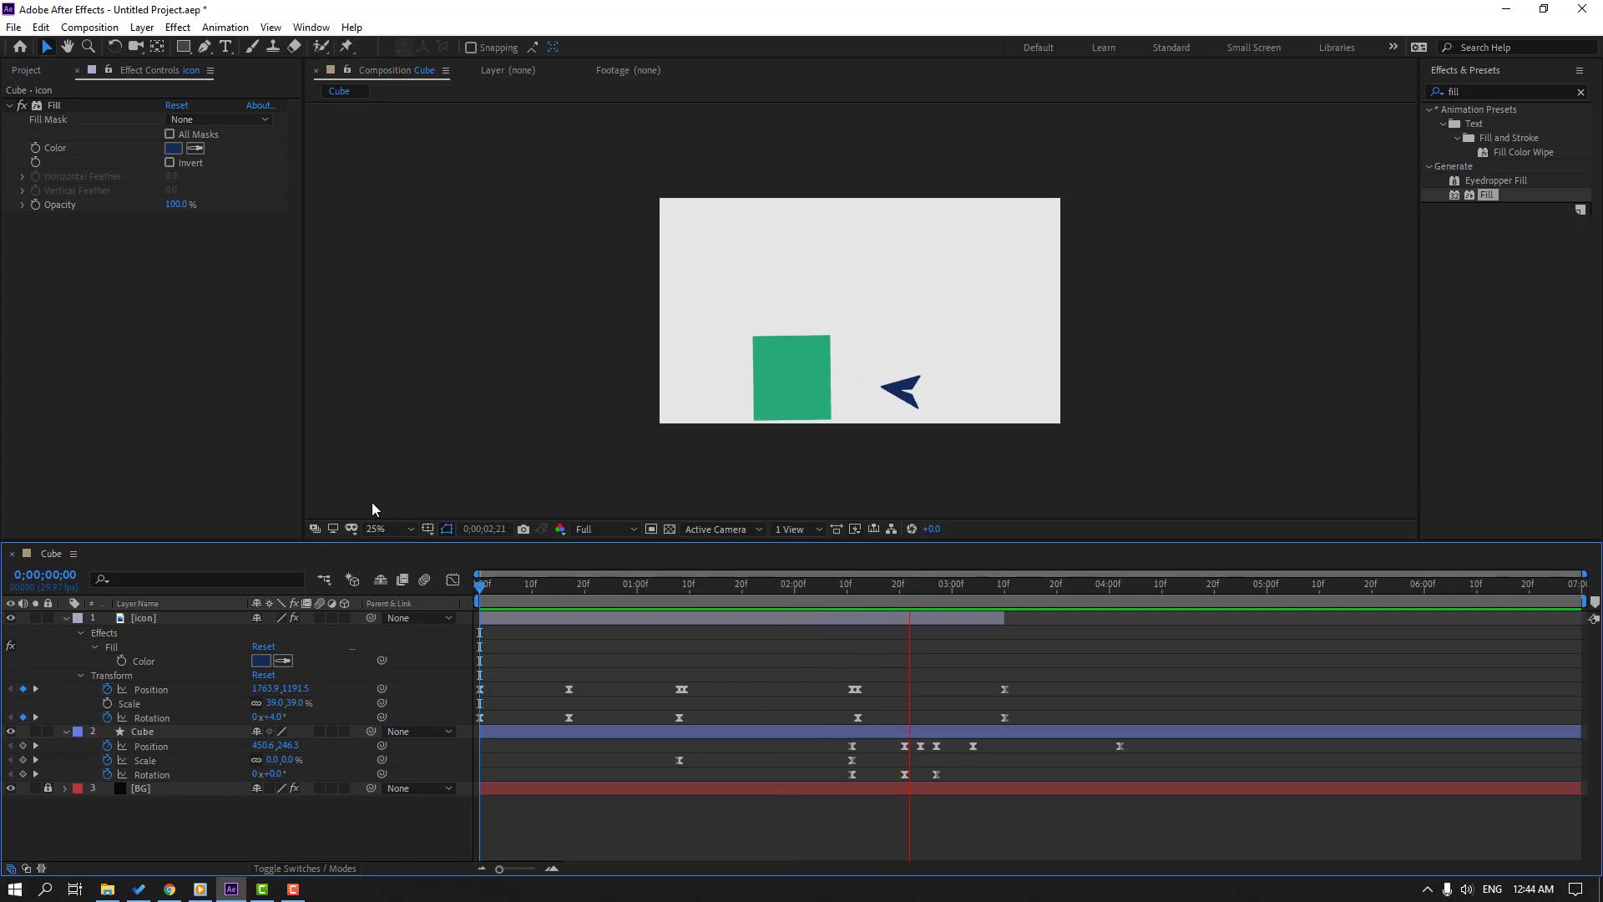
pyautogui.click(622, 584)
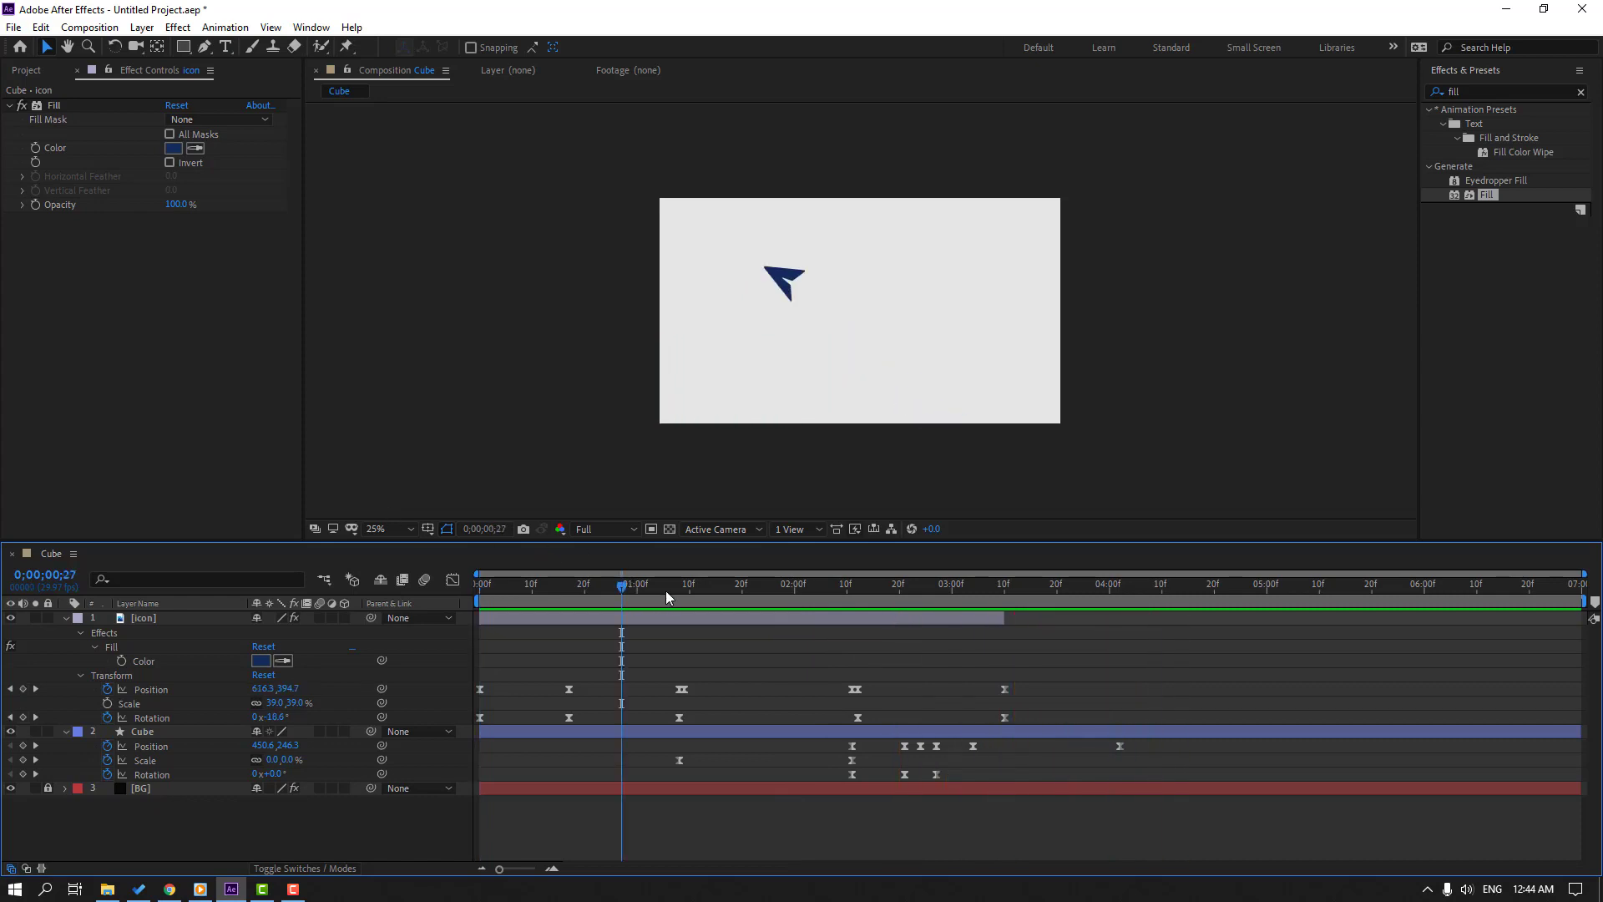
pyautogui.click(69, 620)
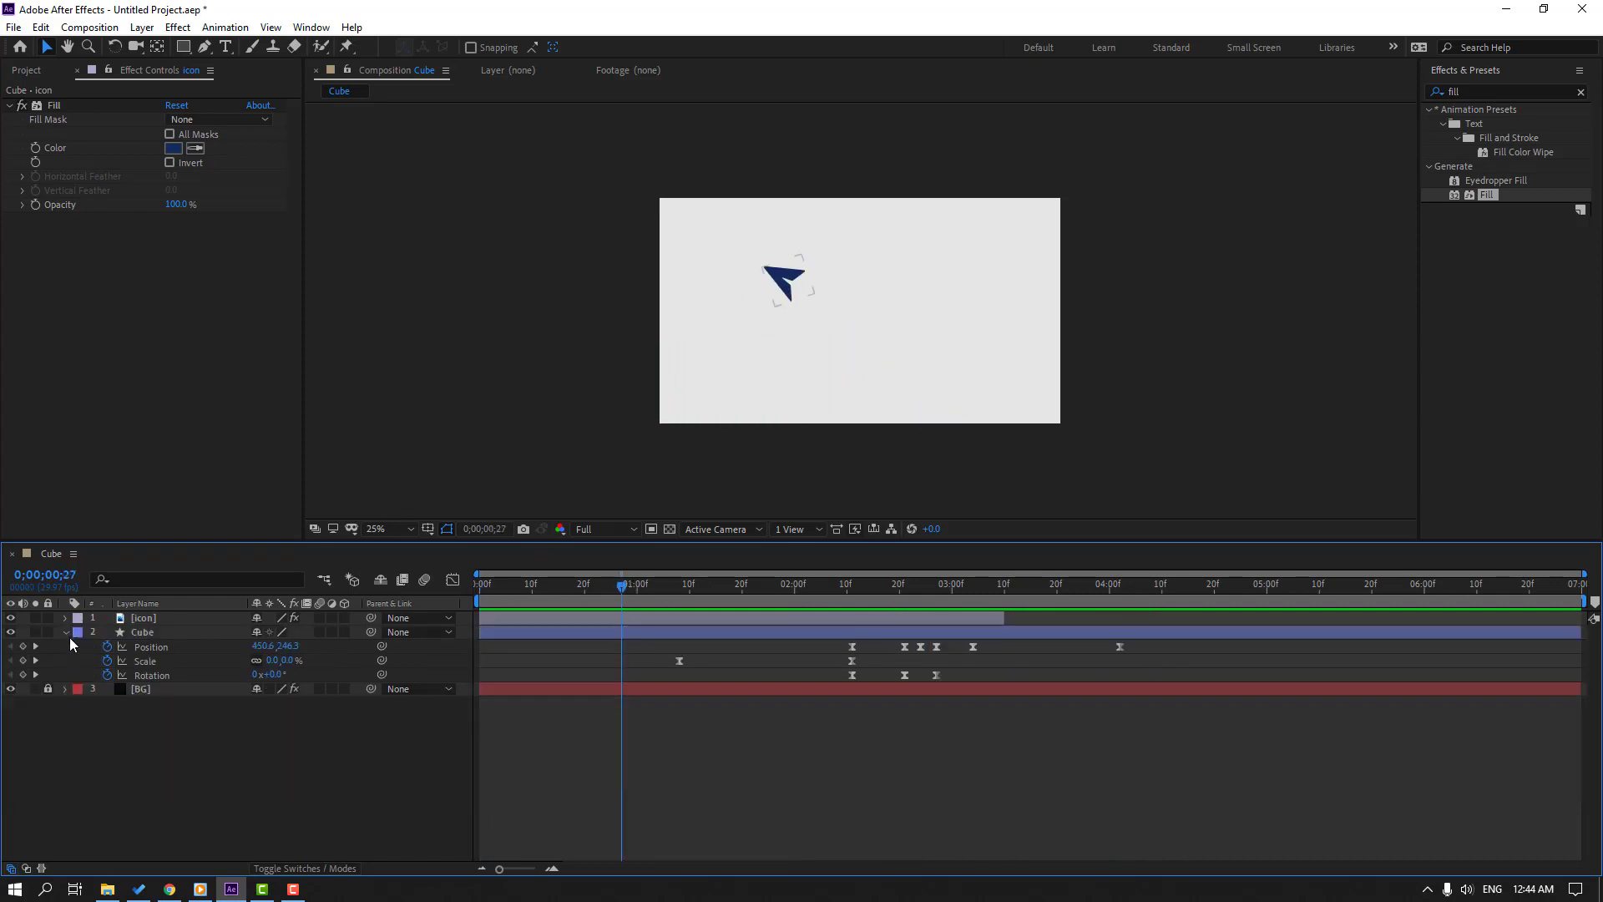
pyautogui.click(133, 634)
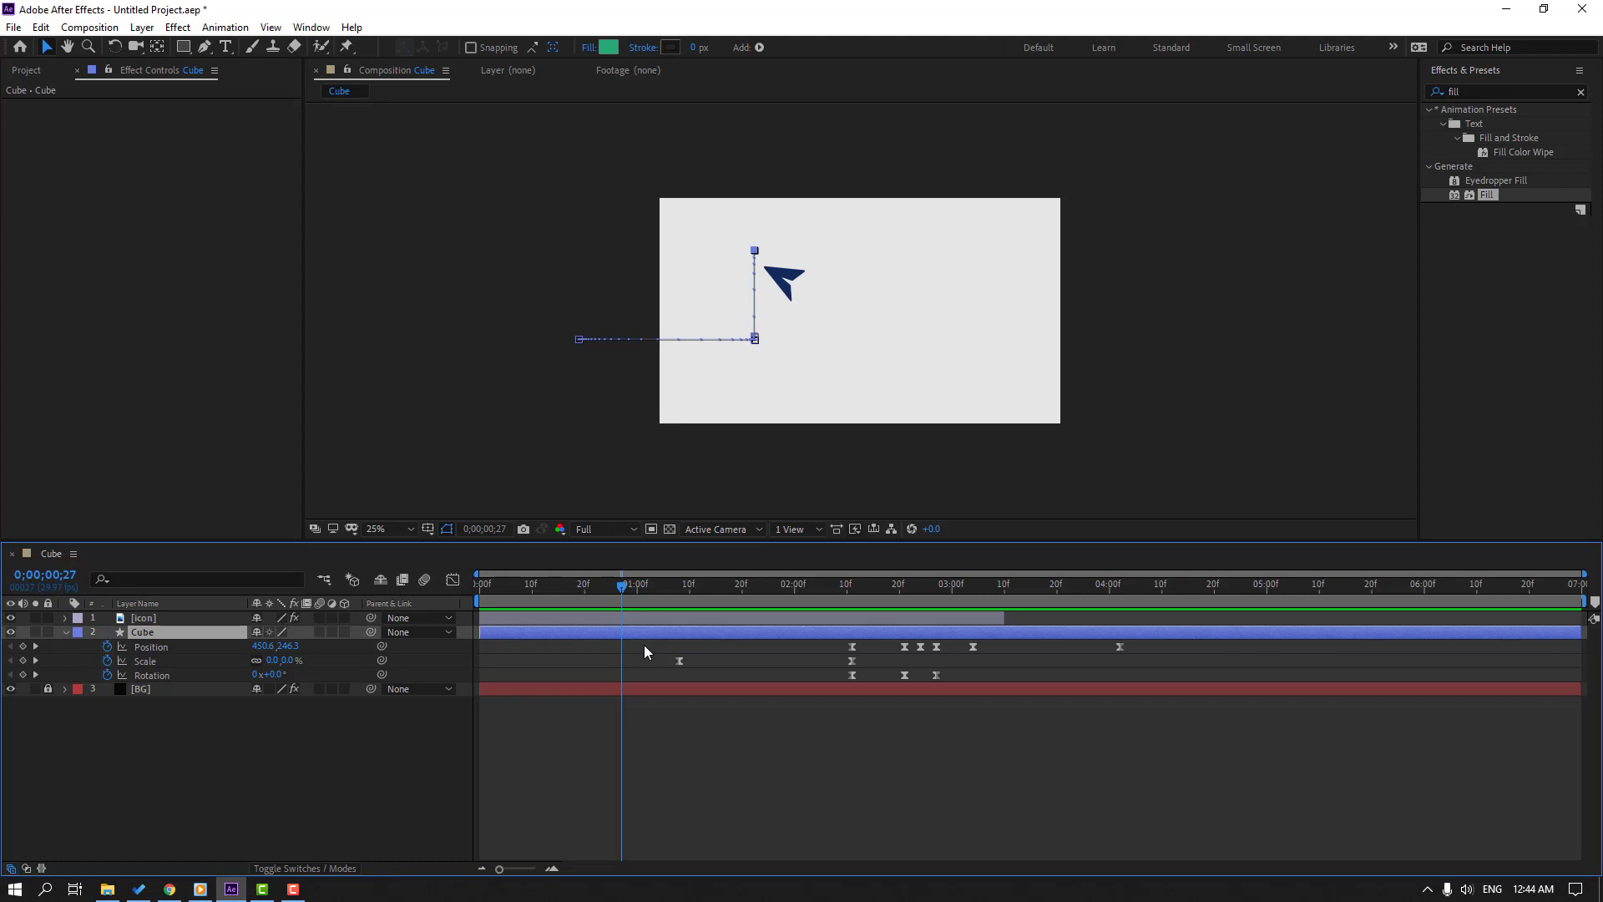
# Duplicate Cube as Cube 2, fill it darker green 209165, and start it around 0;00;02;14
pyautogui.hotkey('ctrl', 'd')
pyautogui.moveTo(633, 584); pyautogui.dragTo(835, 596)
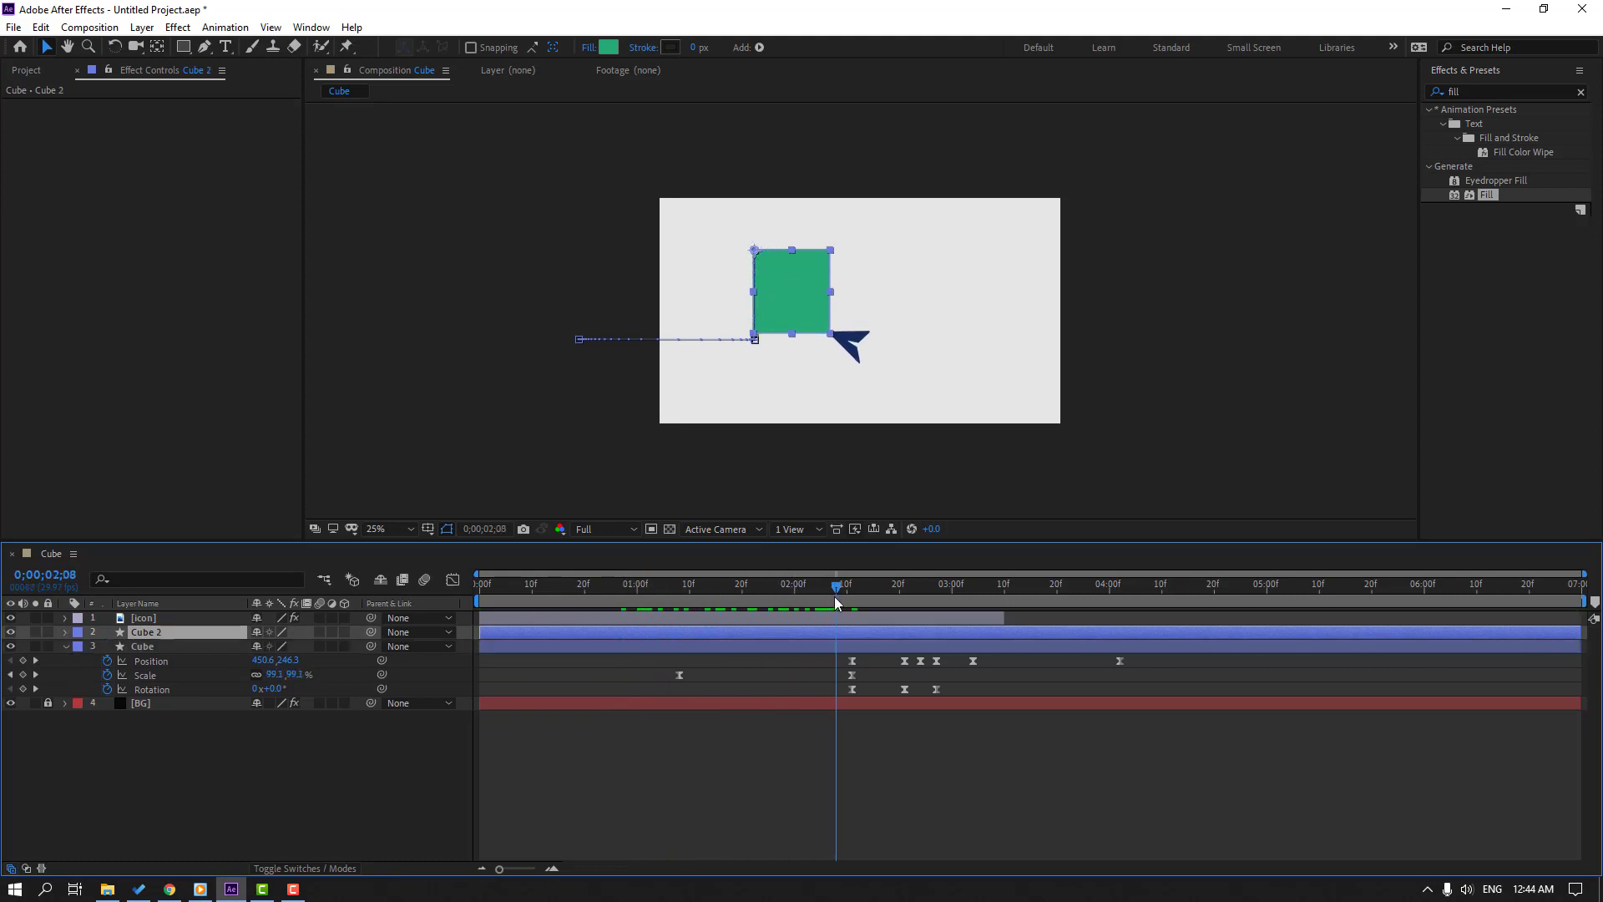
pyautogui.press('.')
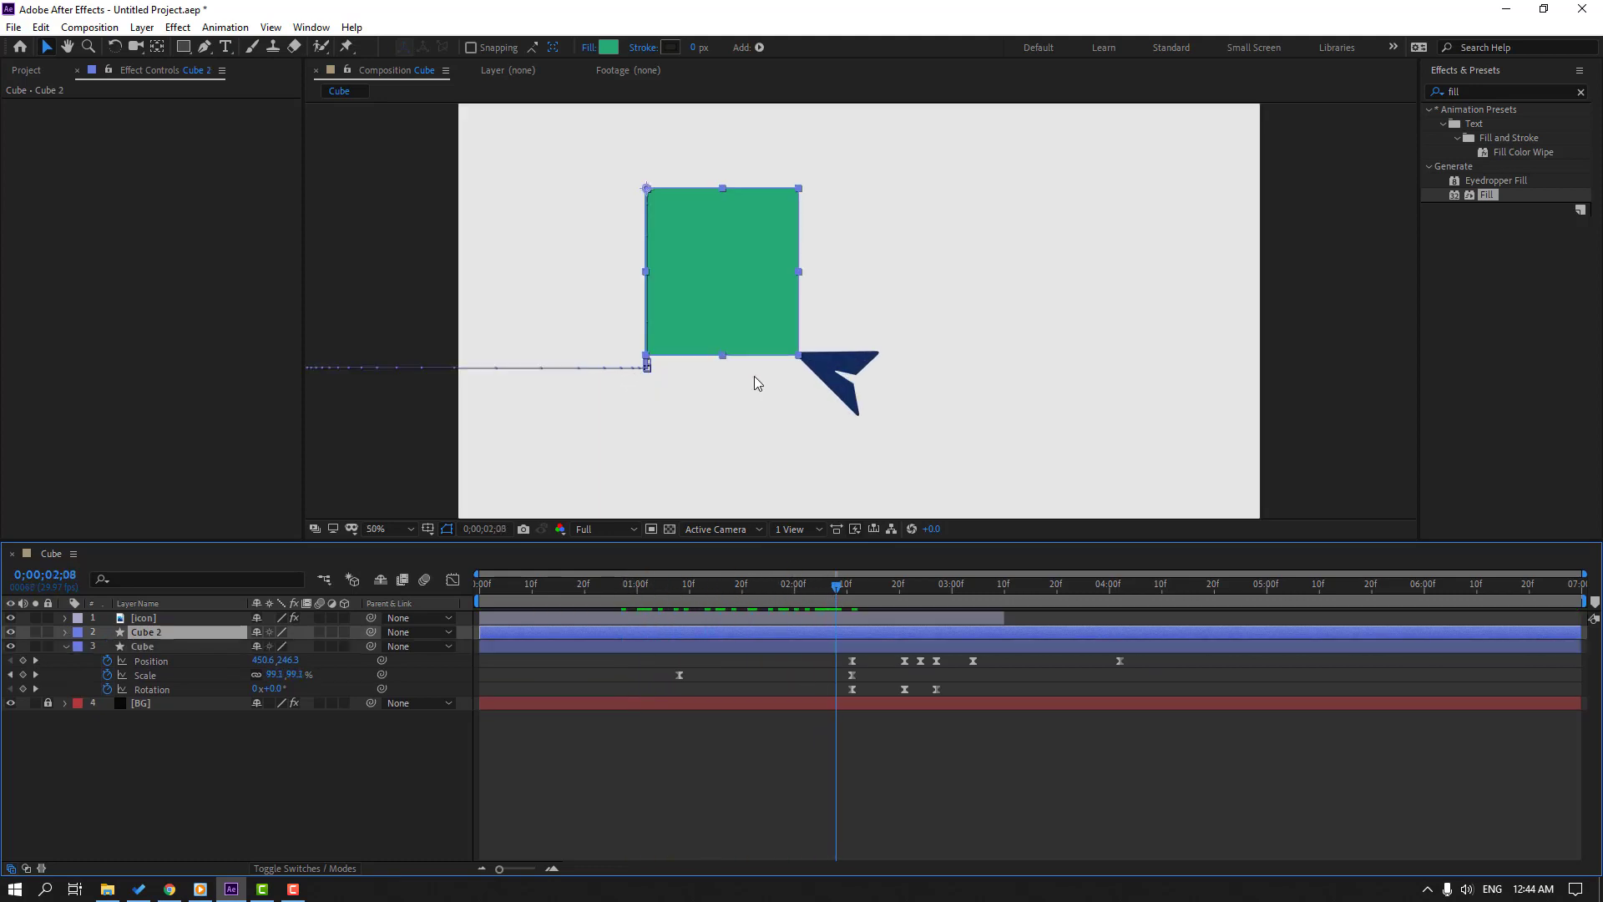
pyautogui.click(607, 48)
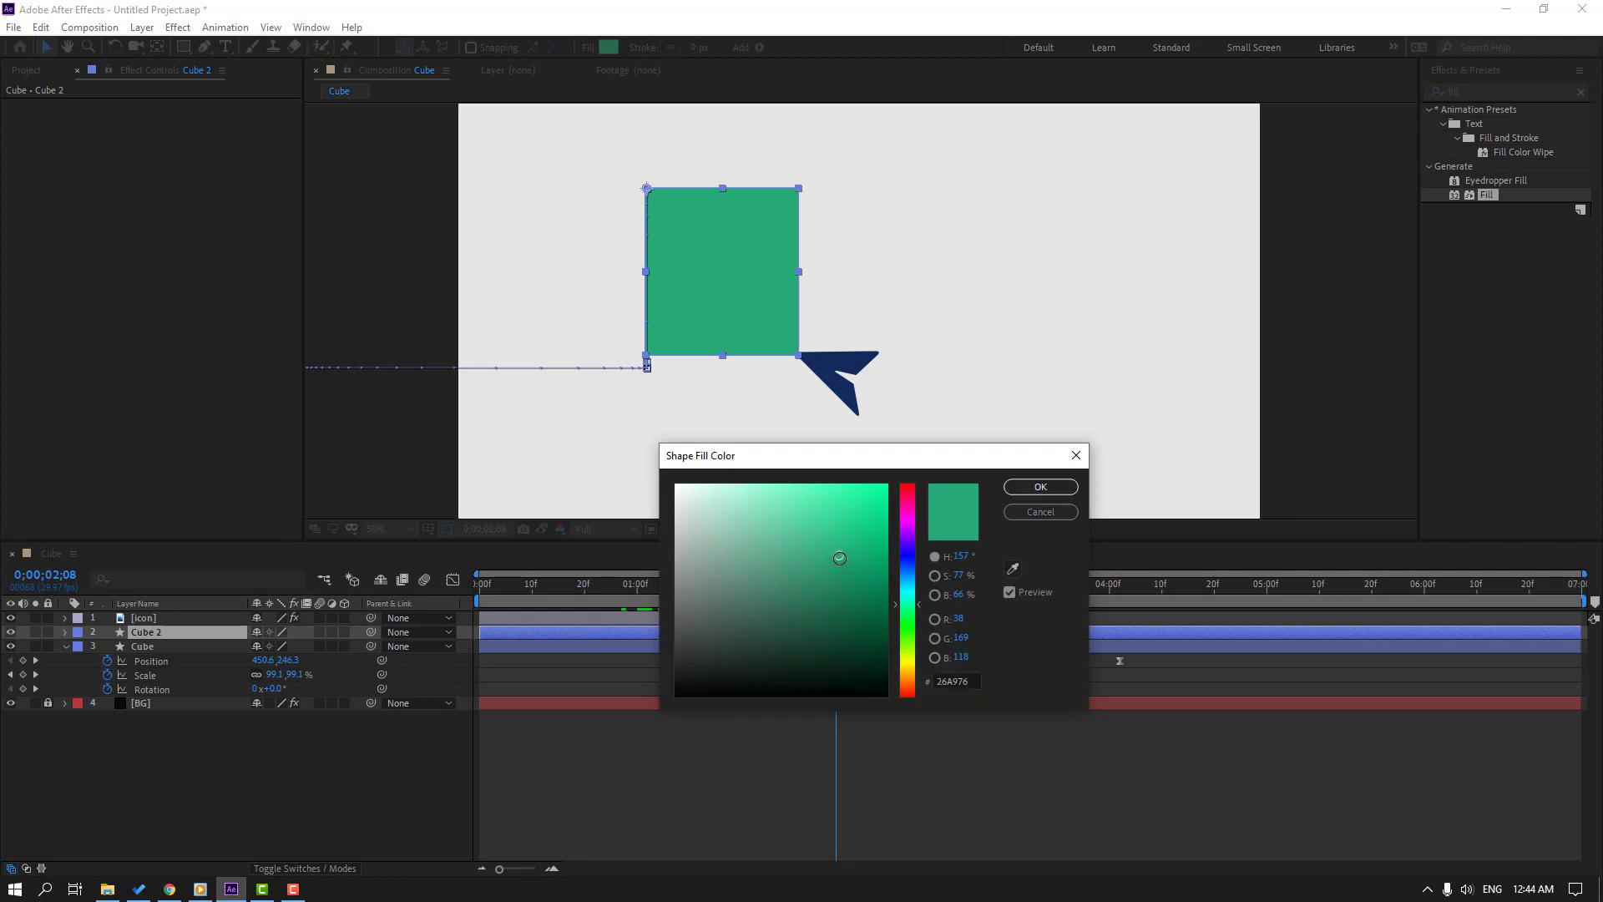
pyautogui.click(841, 567)
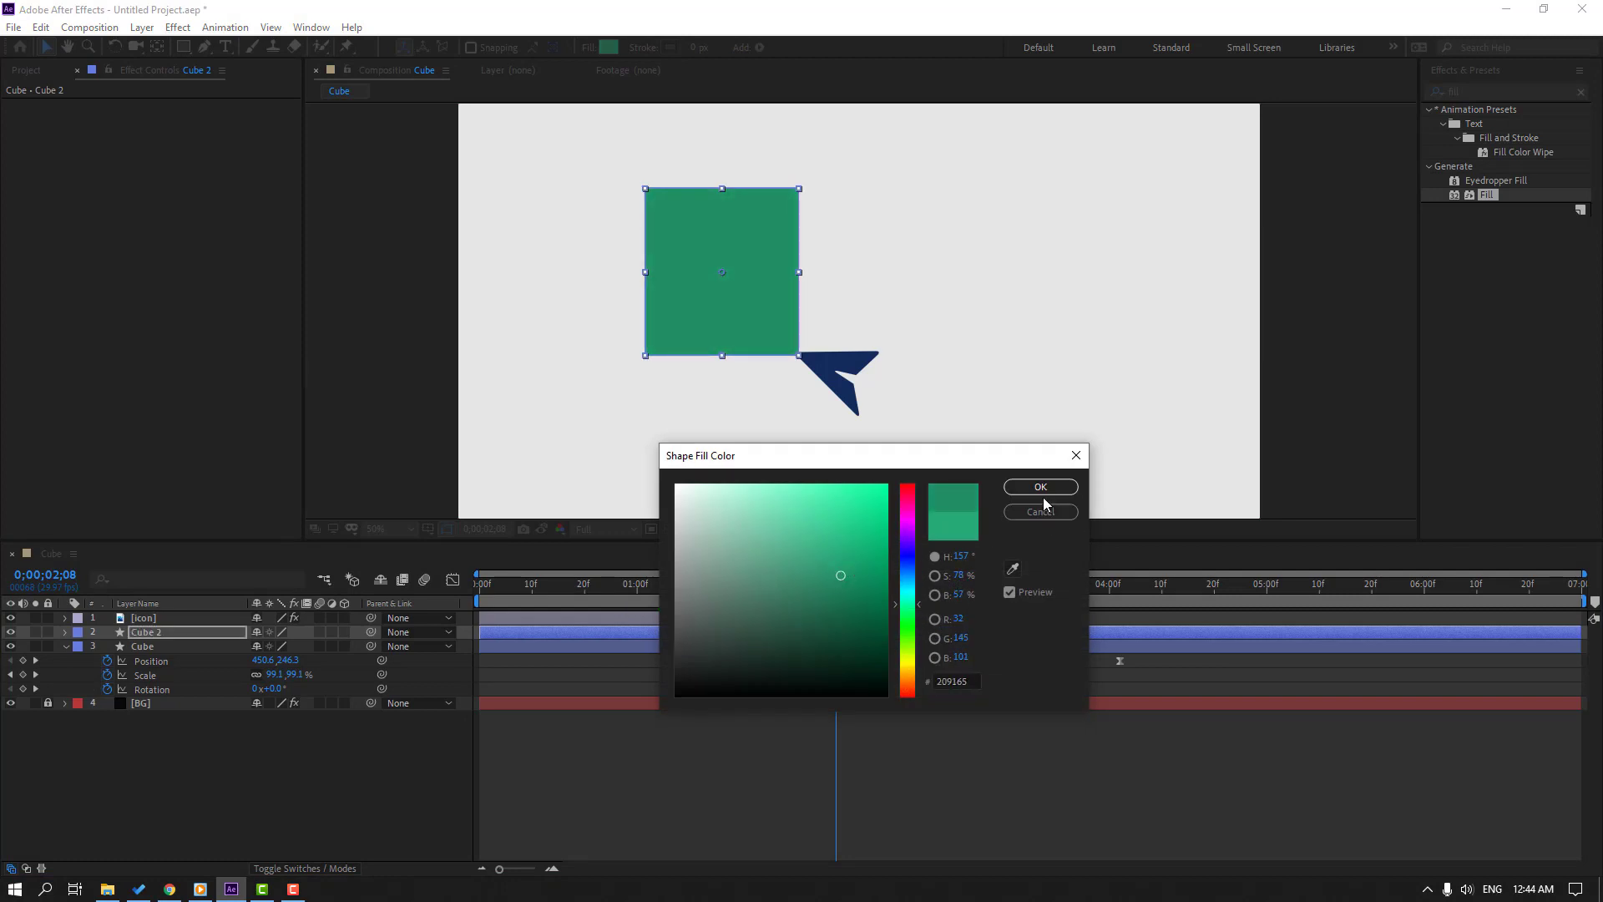
pyautogui.click(1046, 490)
pyautogui.moveTo(481, 631); pyautogui.dragTo(872, 588)
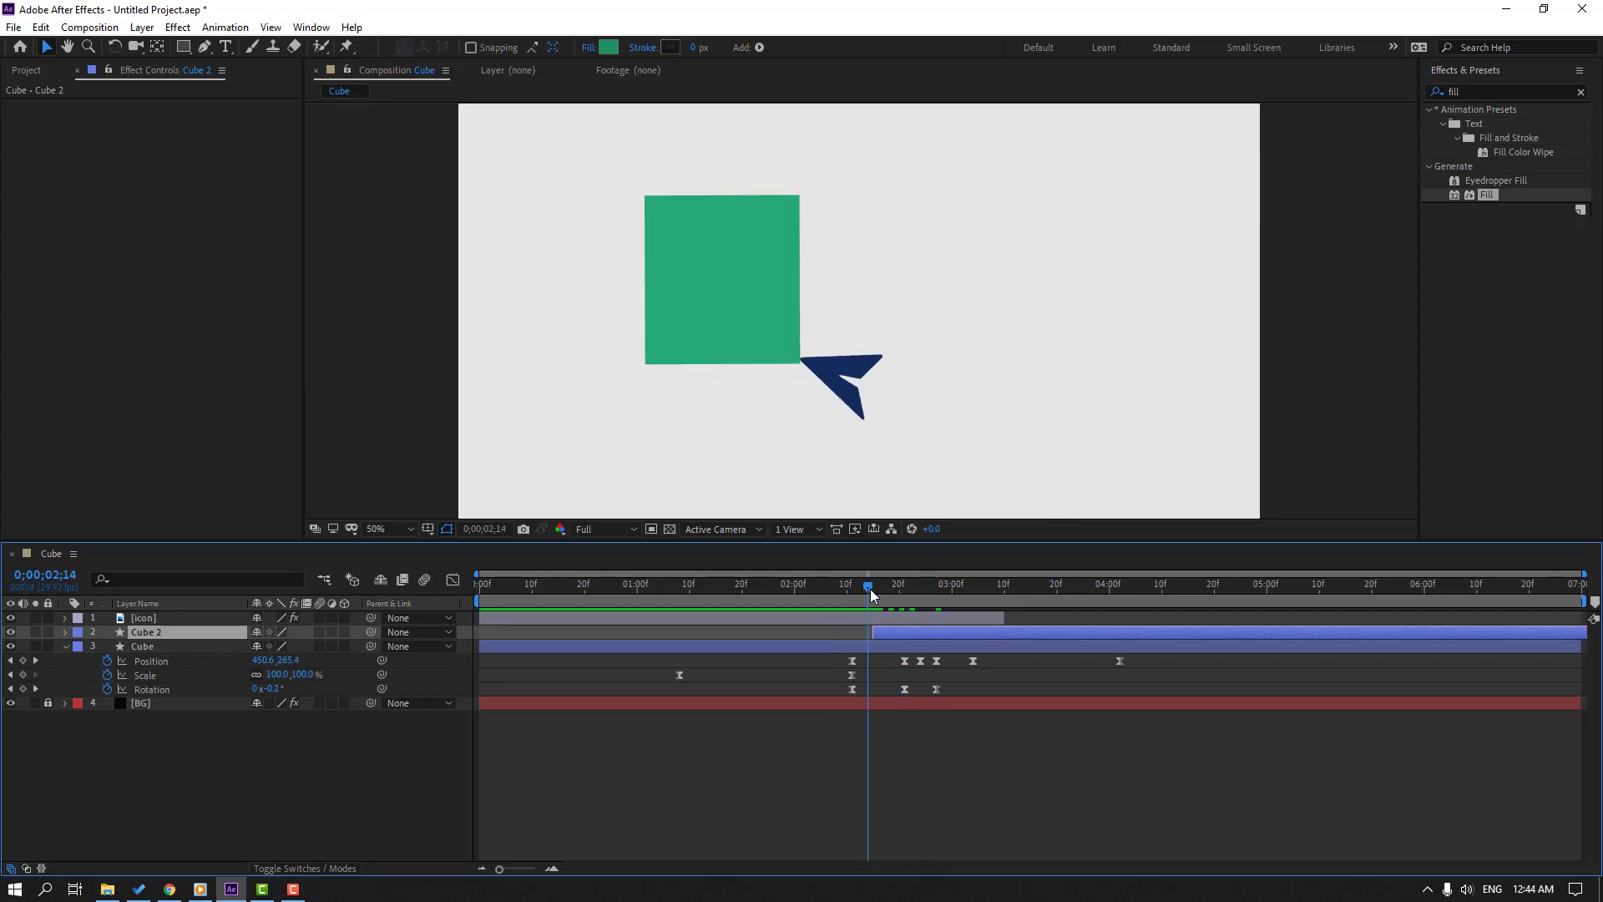
# Keyframe Cube 2's Opacity at 0% at its in-point and 100% at 2;28
pyautogui.press('t')
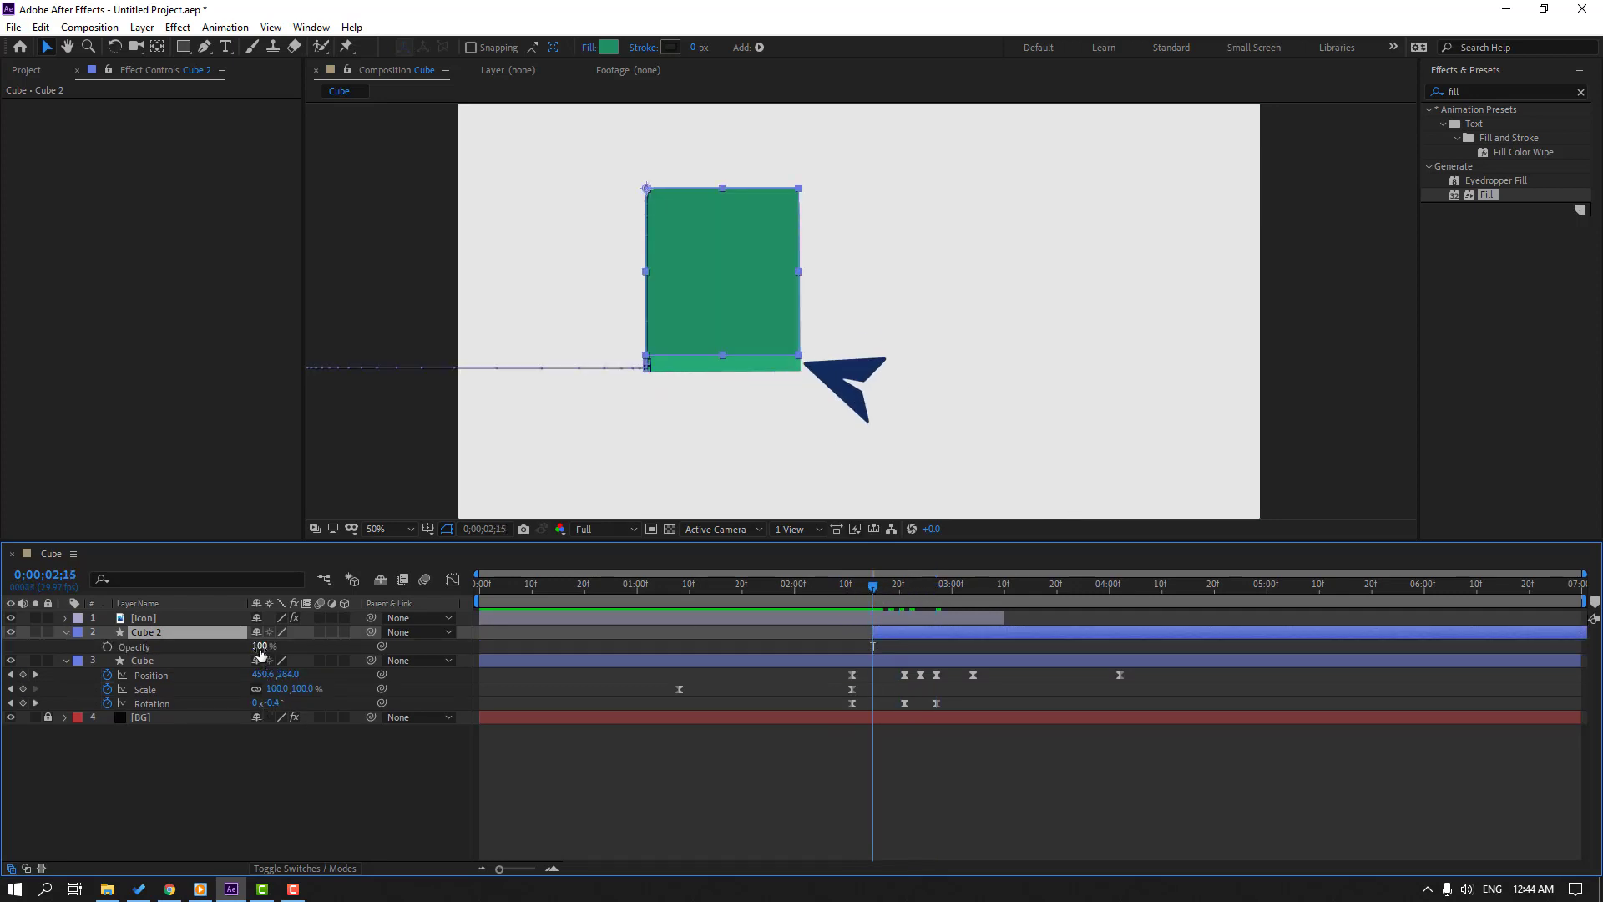
pyautogui.write('0')
pyautogui.press('Return')
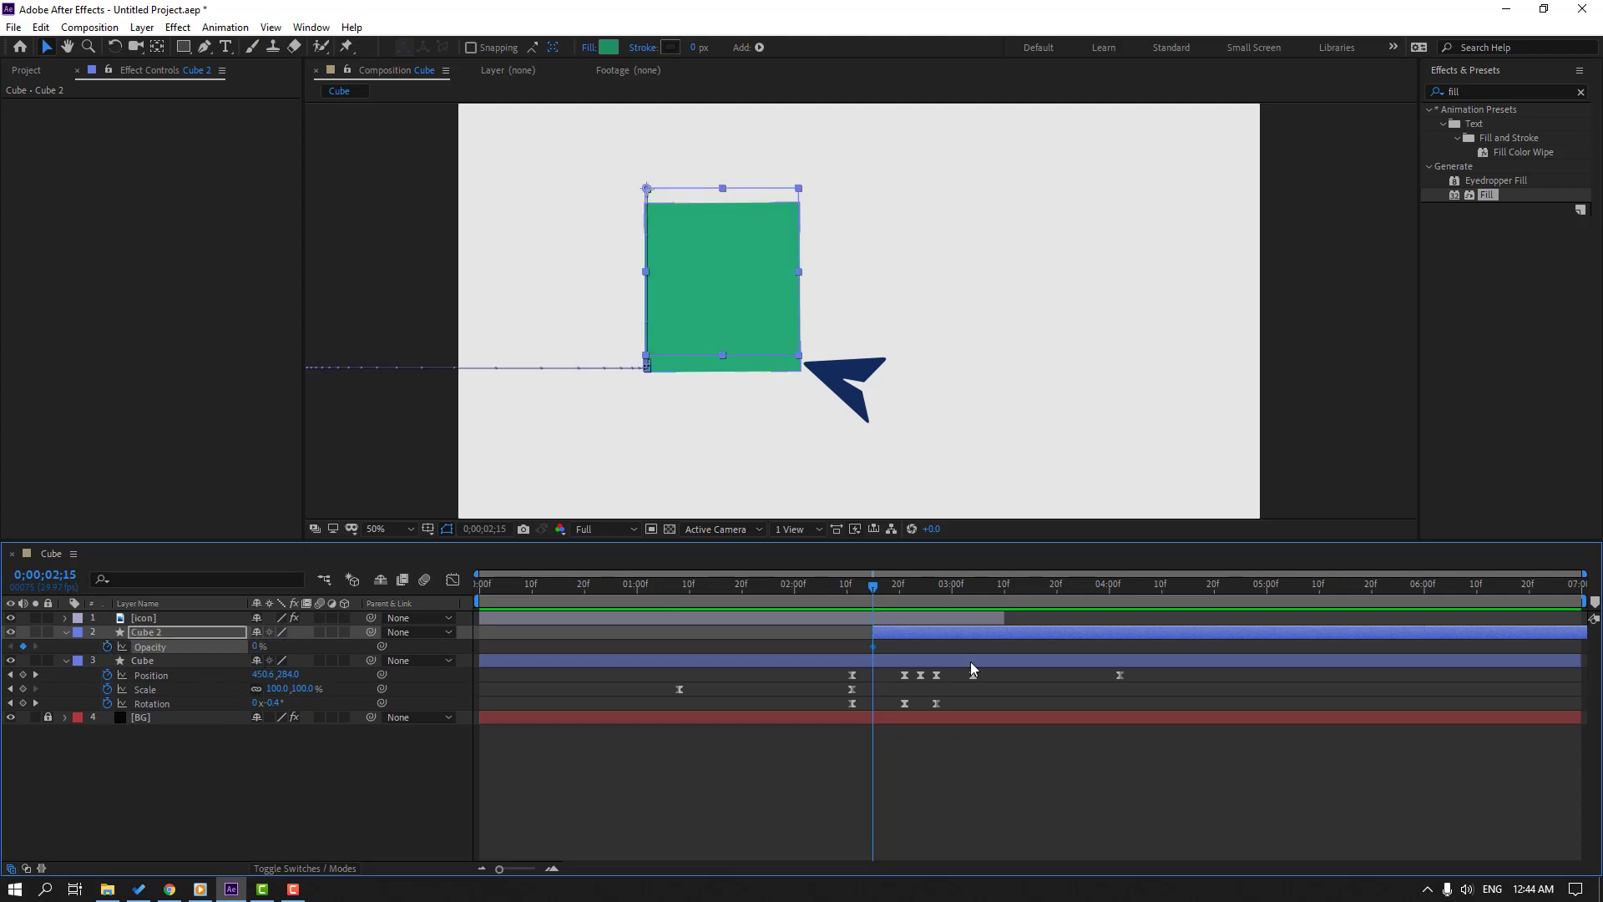
pyautogui.moveTo(887, 593); pyautogui.dragTo(942, 598)
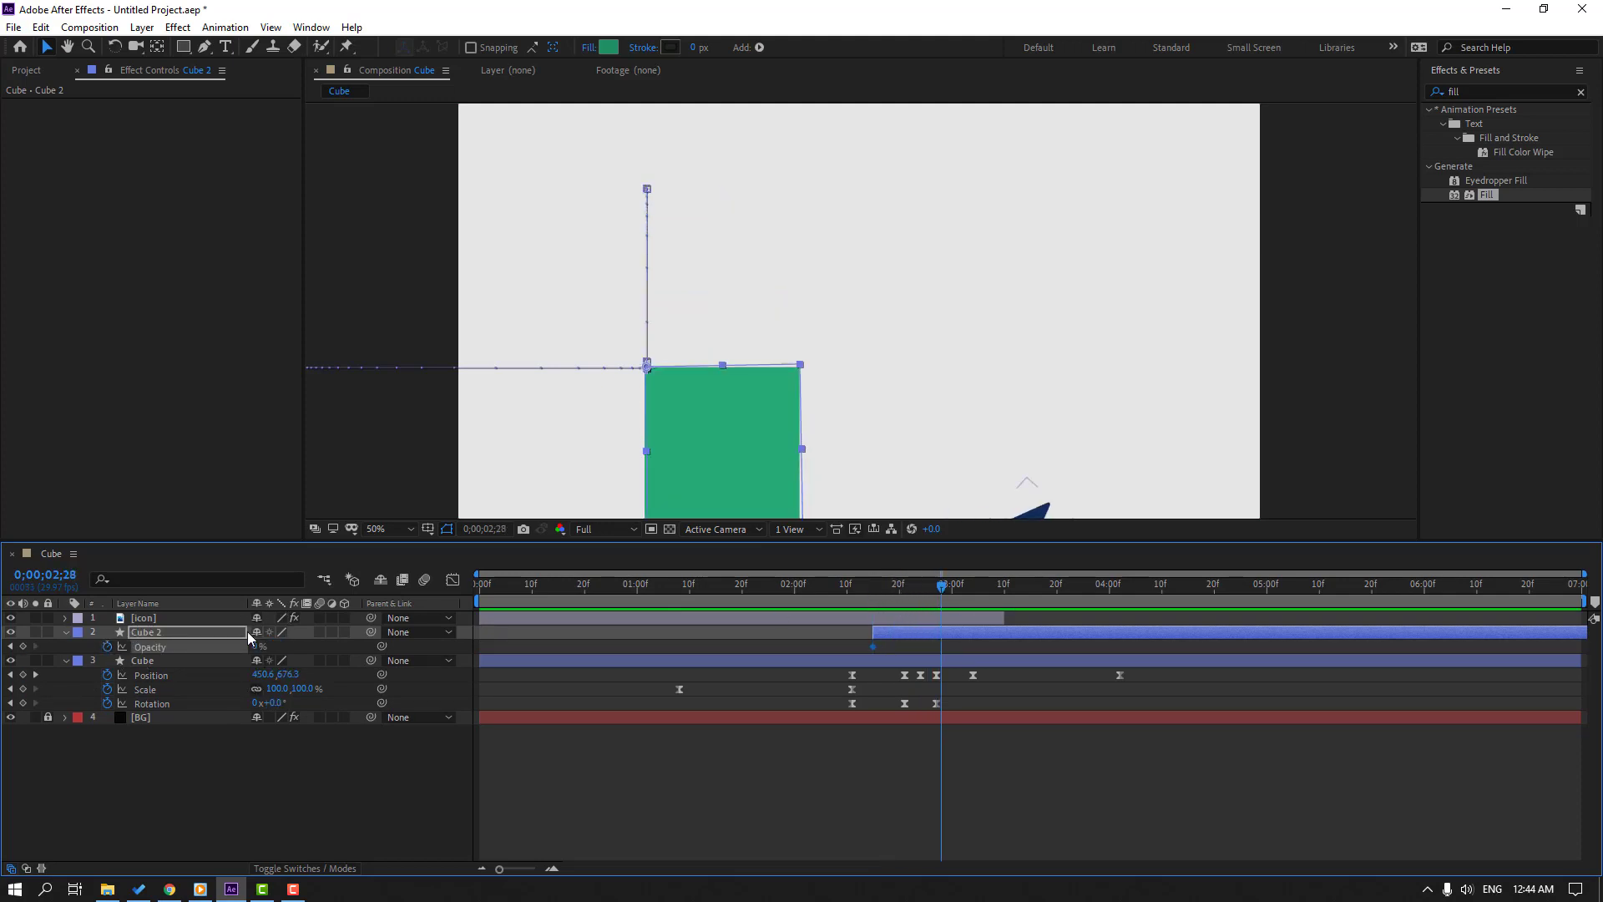
pyautogui.write('100')
pyautogui.press('Return')
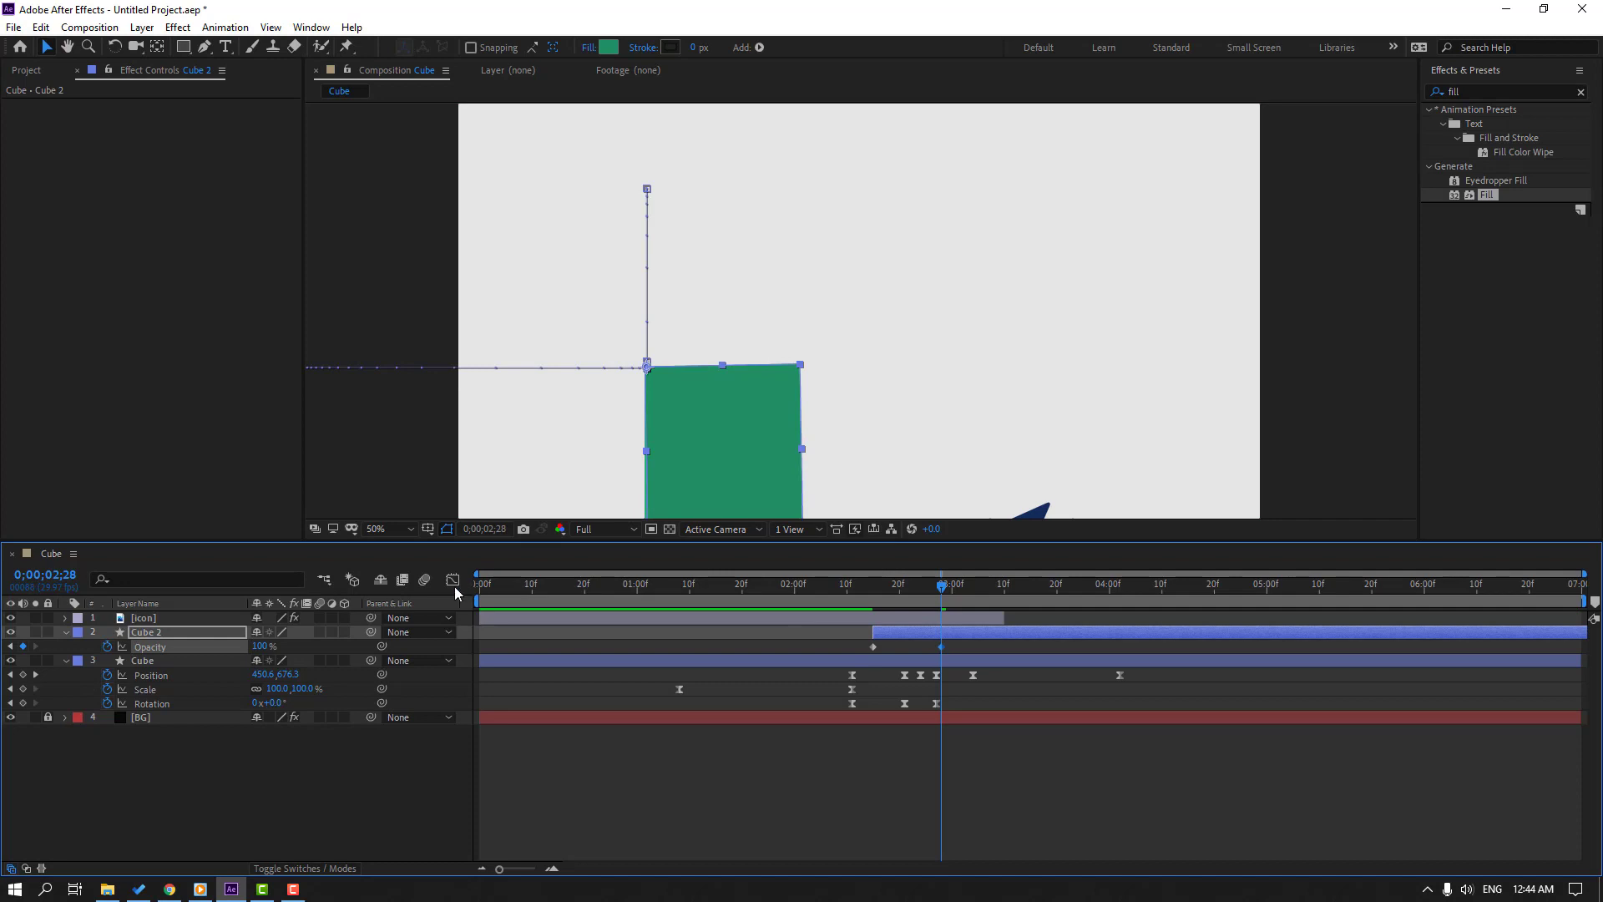
# Nudge both Opacity keyframes later so the fade starts just before 0;00;03;00, and preview
pyautogui.press('space')
pyautogui.press(',')
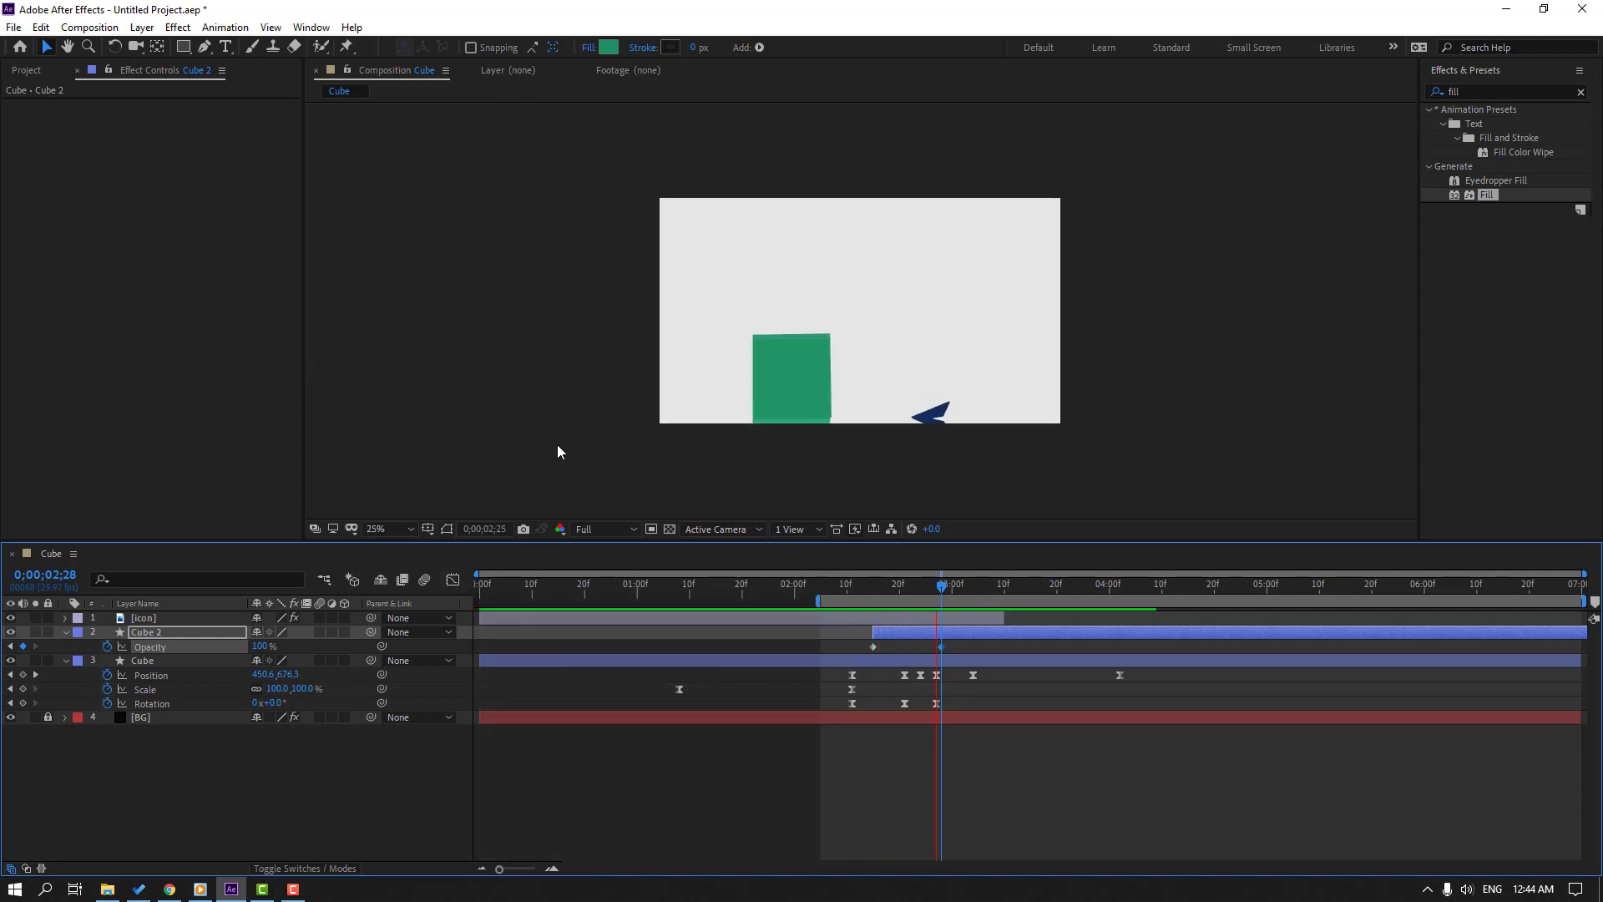
pyautogui.press('space')
pyautogui.moveTo(965, 644)
pyautogui.mouseDown()
pyautogui.moveTo(874, 650)
pyautogui.moveTo(958, 648)
pyautogui.mouseUp()
pyautogui.press('space')
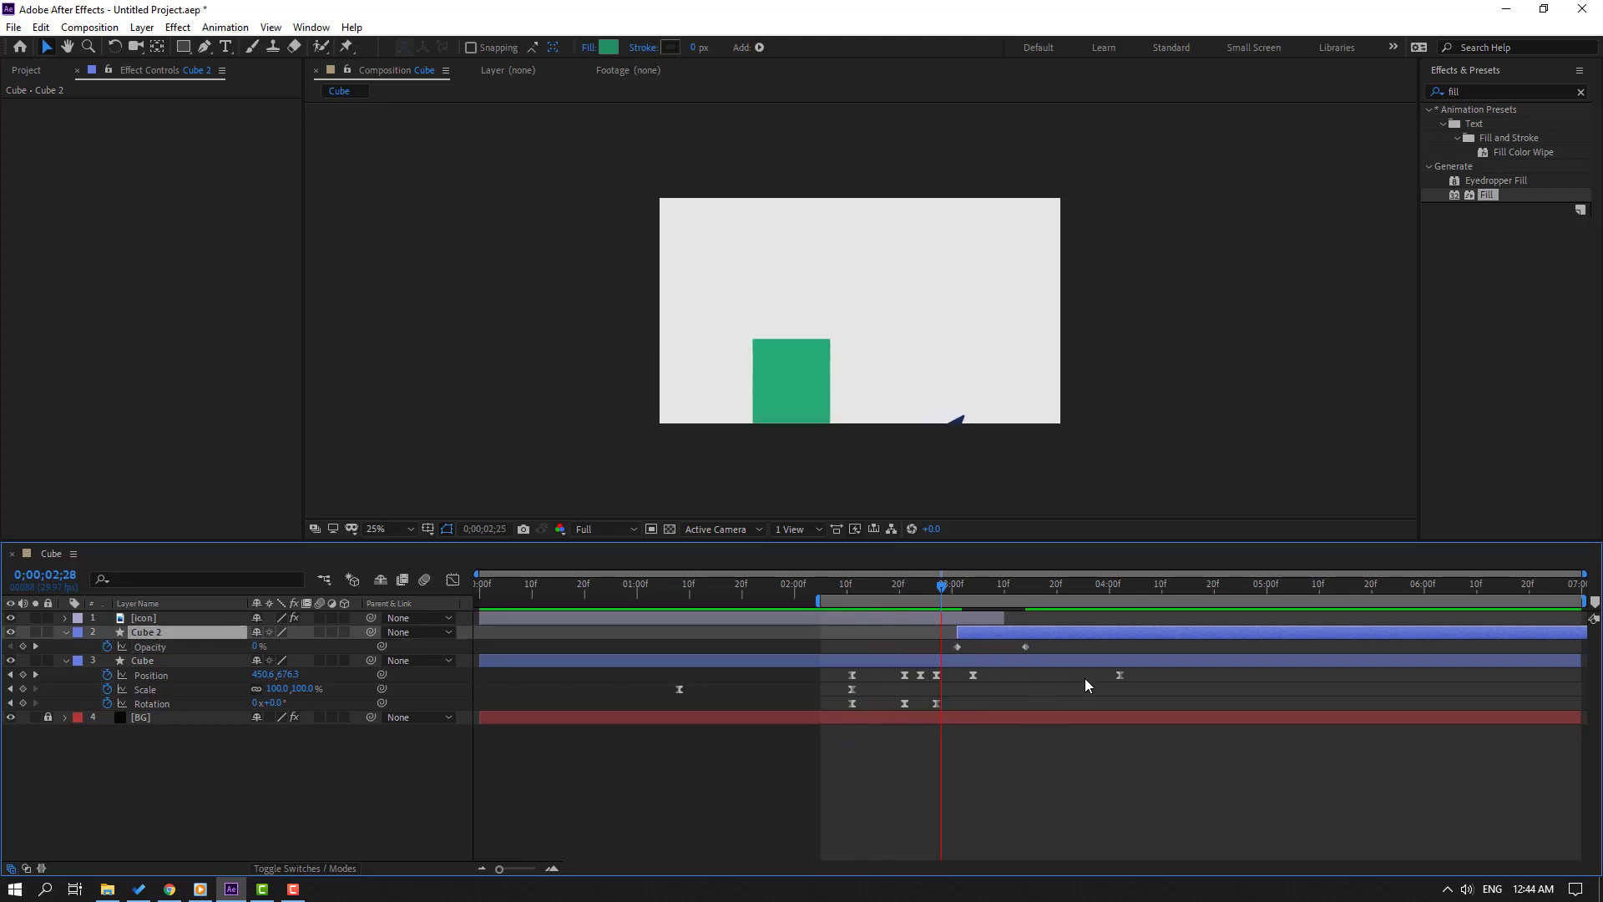
pyautogui.moveTo(973, 589); pyautogui.dragTo(1020, 593)
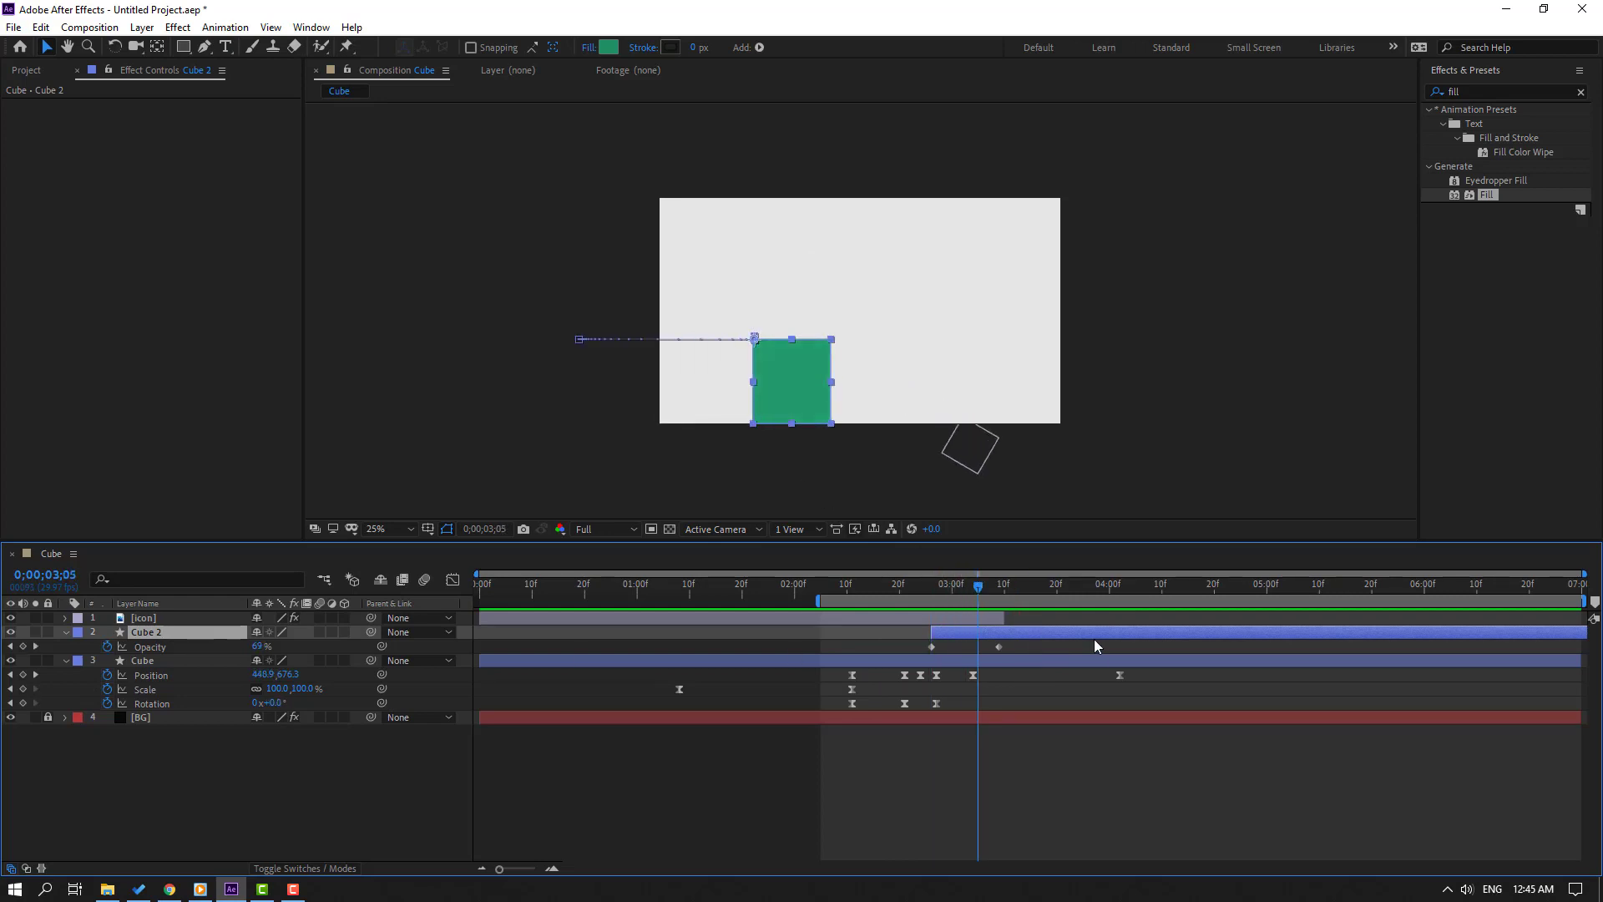
pyautogui.press('space')
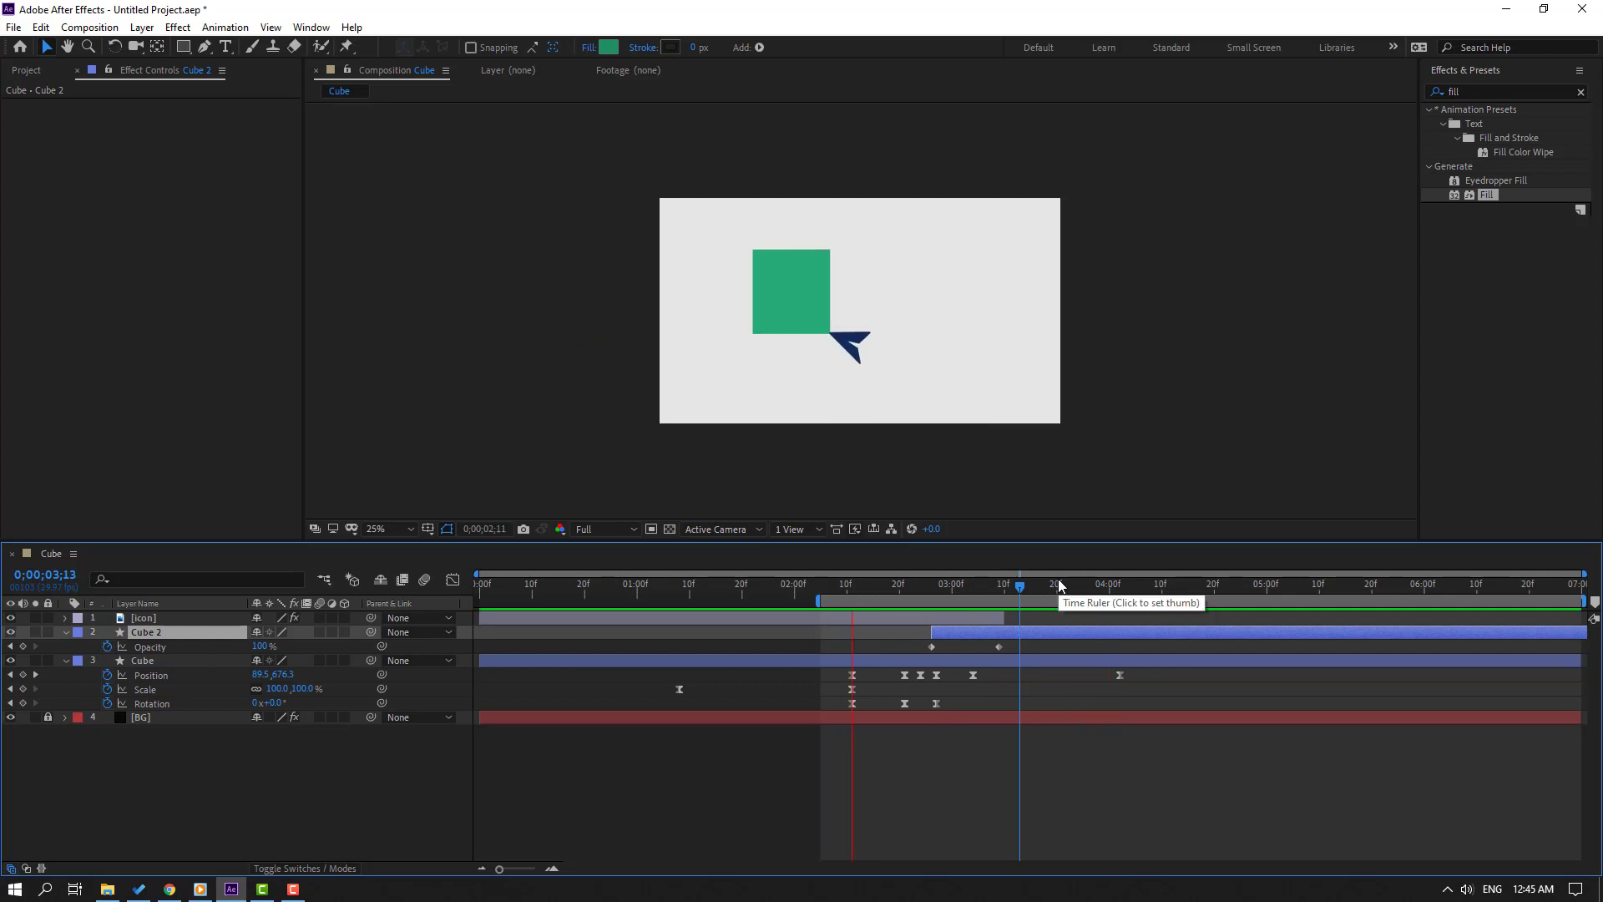
# Apply Easy Ease to Cube 2's two Opacity keyframes and preview the fade-in
pyautogui.rightClick(932, 648)
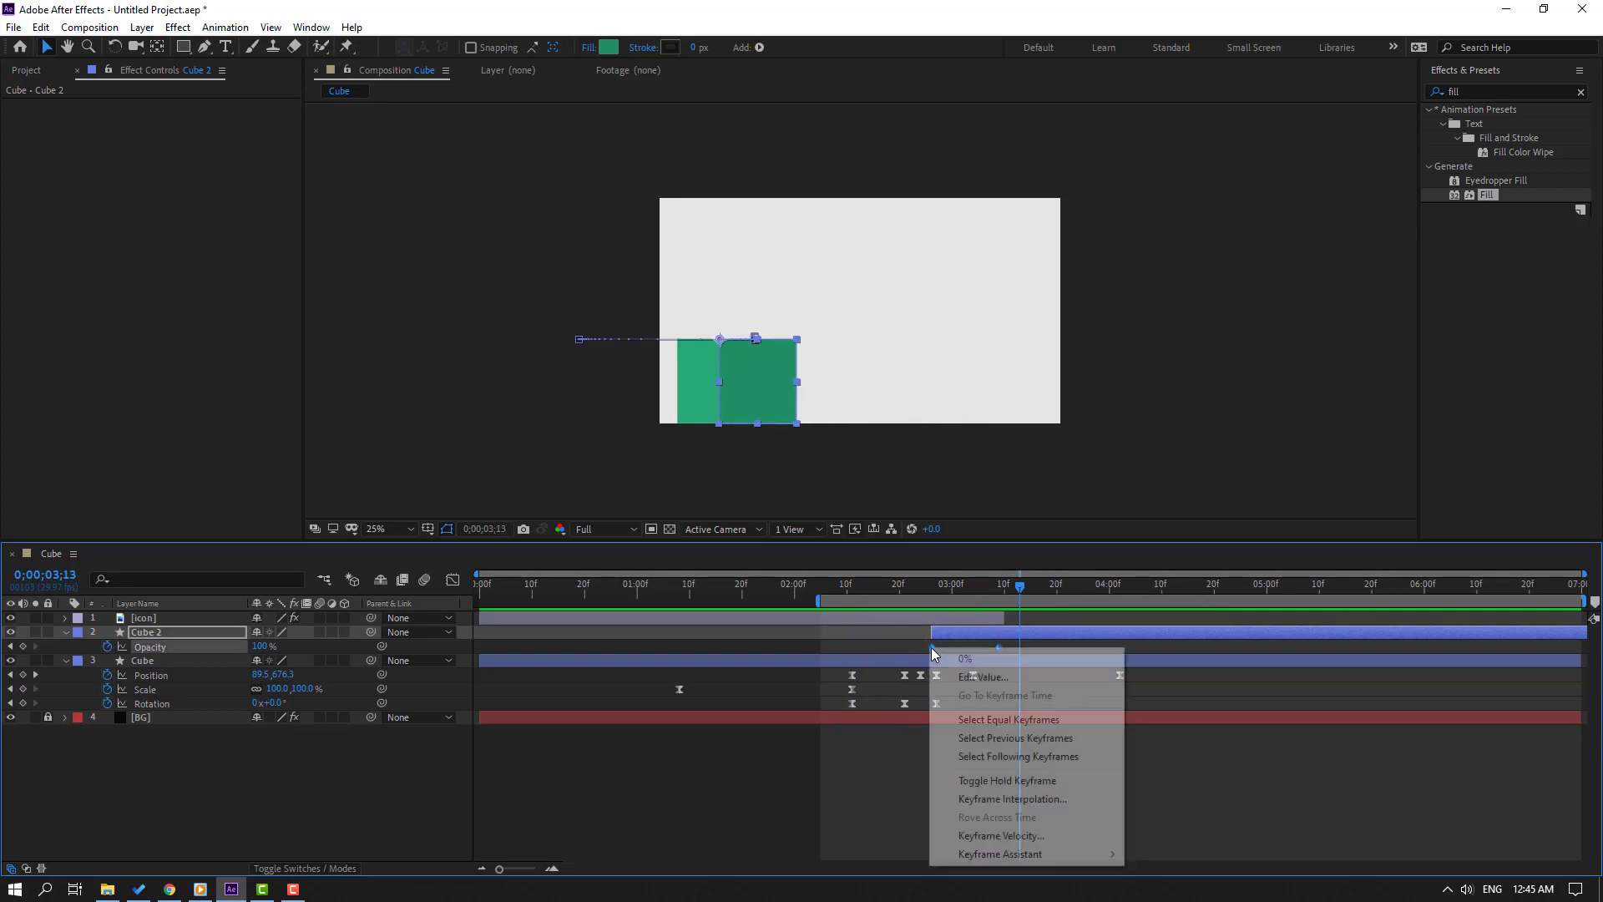
pyautogui.moveTo(1040, 854)
pyautogui.click(1170, 744)
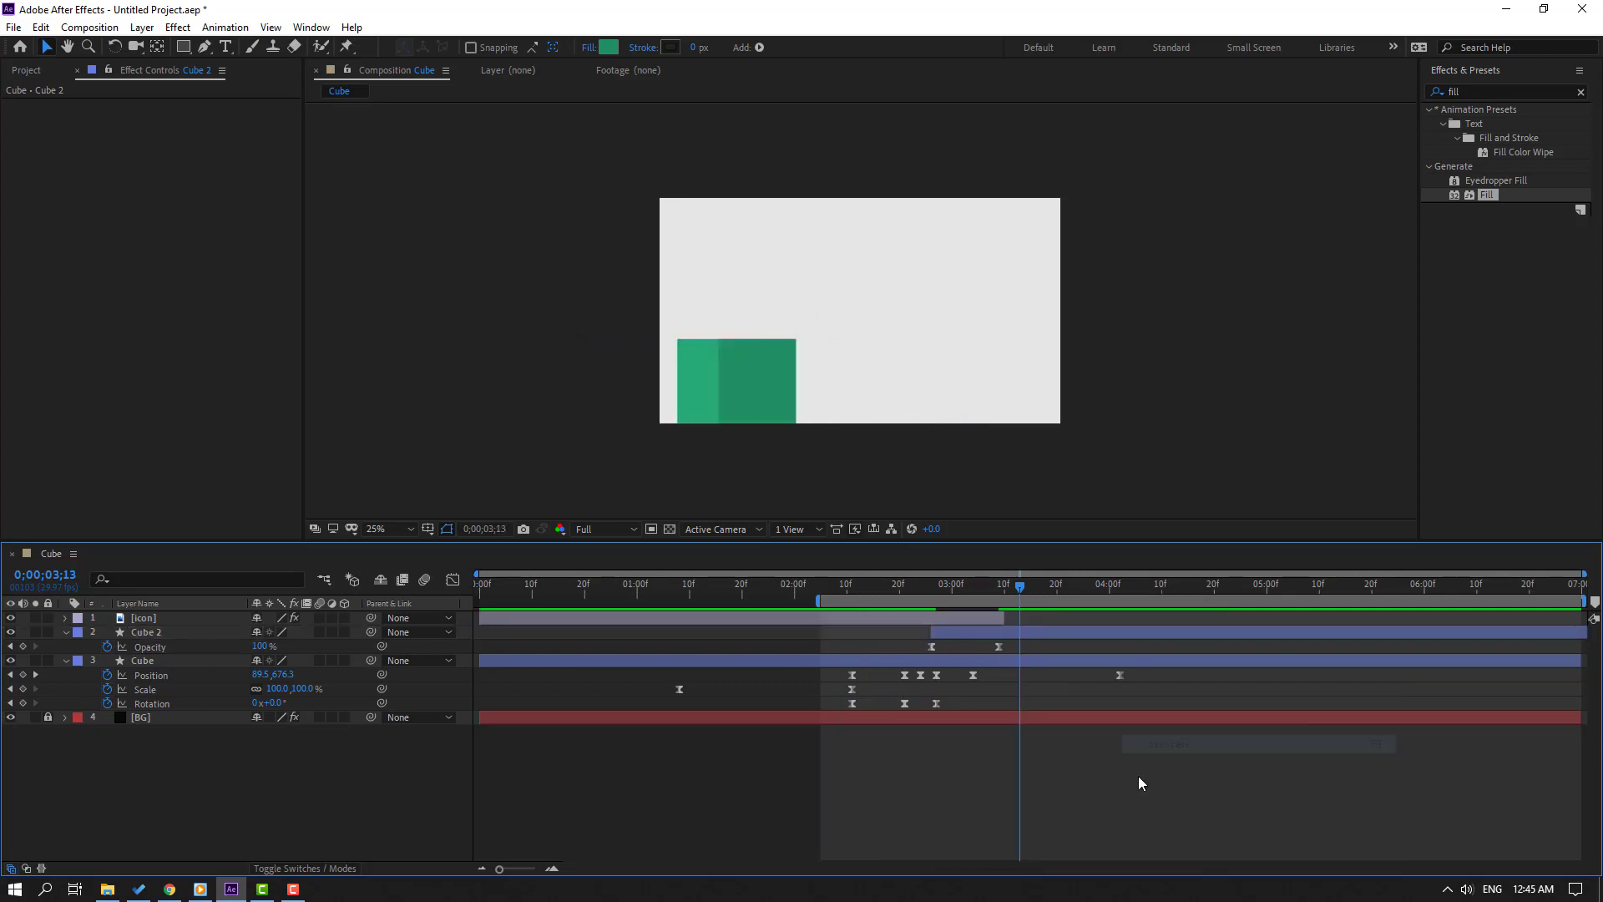
pyautogui.press('space')
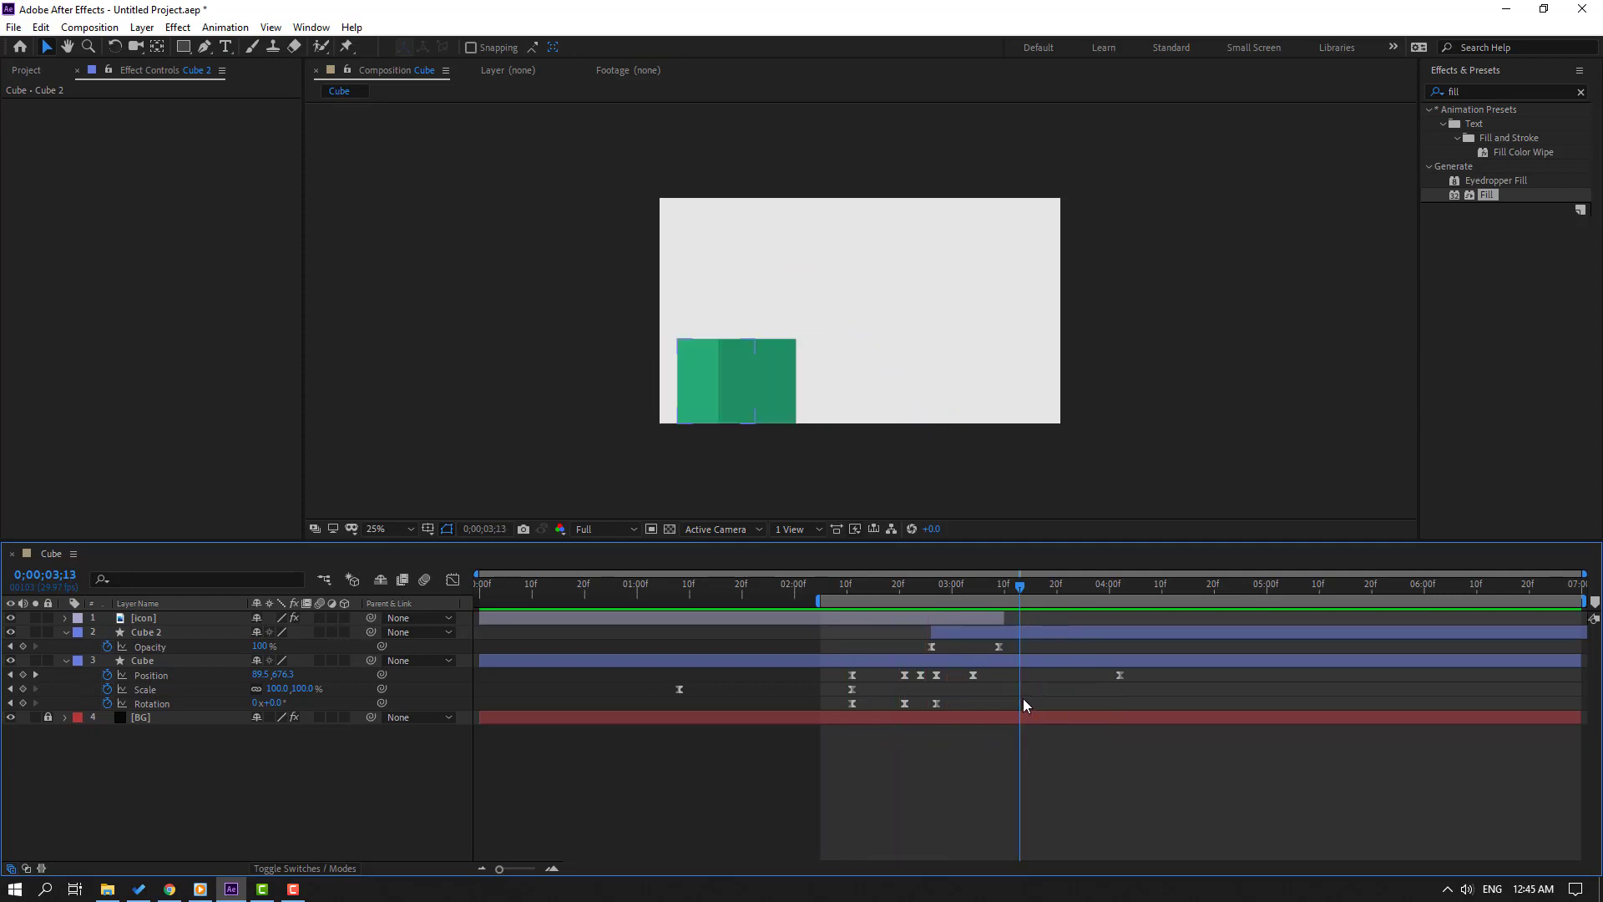
pyautogui.press('space')
pyautogui.click(387, 529)
# Fit the viewer, trim the comp to end at 0;00;03;28, and preview it
pyautogui.click(392, 558)
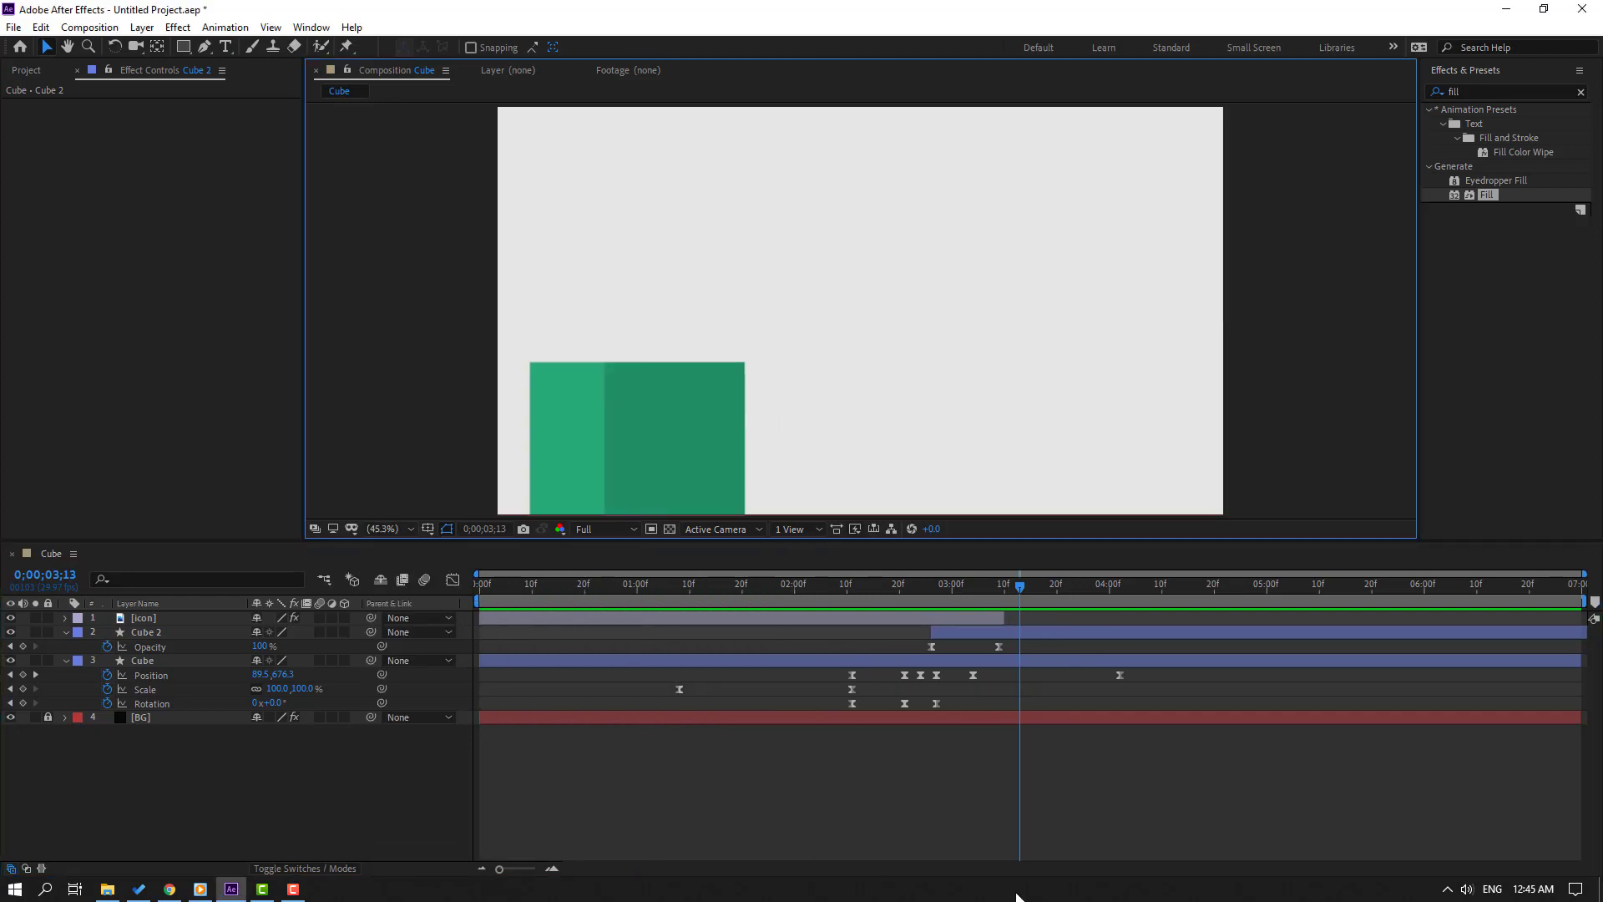
pyautogui.press('space')
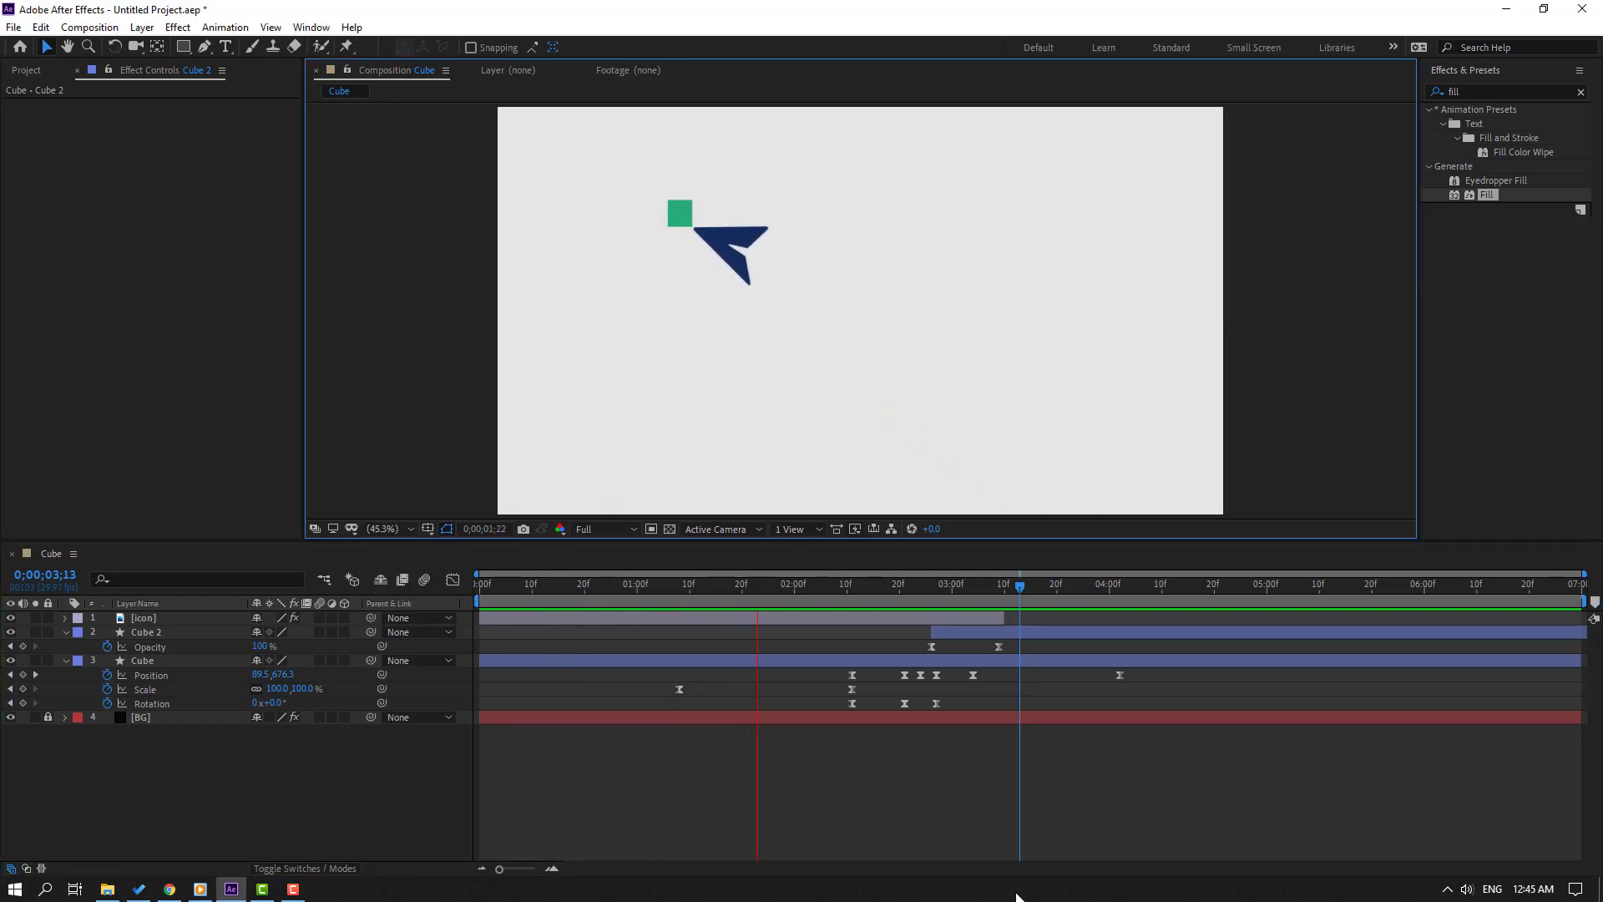
pyautogui.click(1104, 588)
pyautogui.moveTo(1118, 591); pyautogui.dragTo(1080, 595)
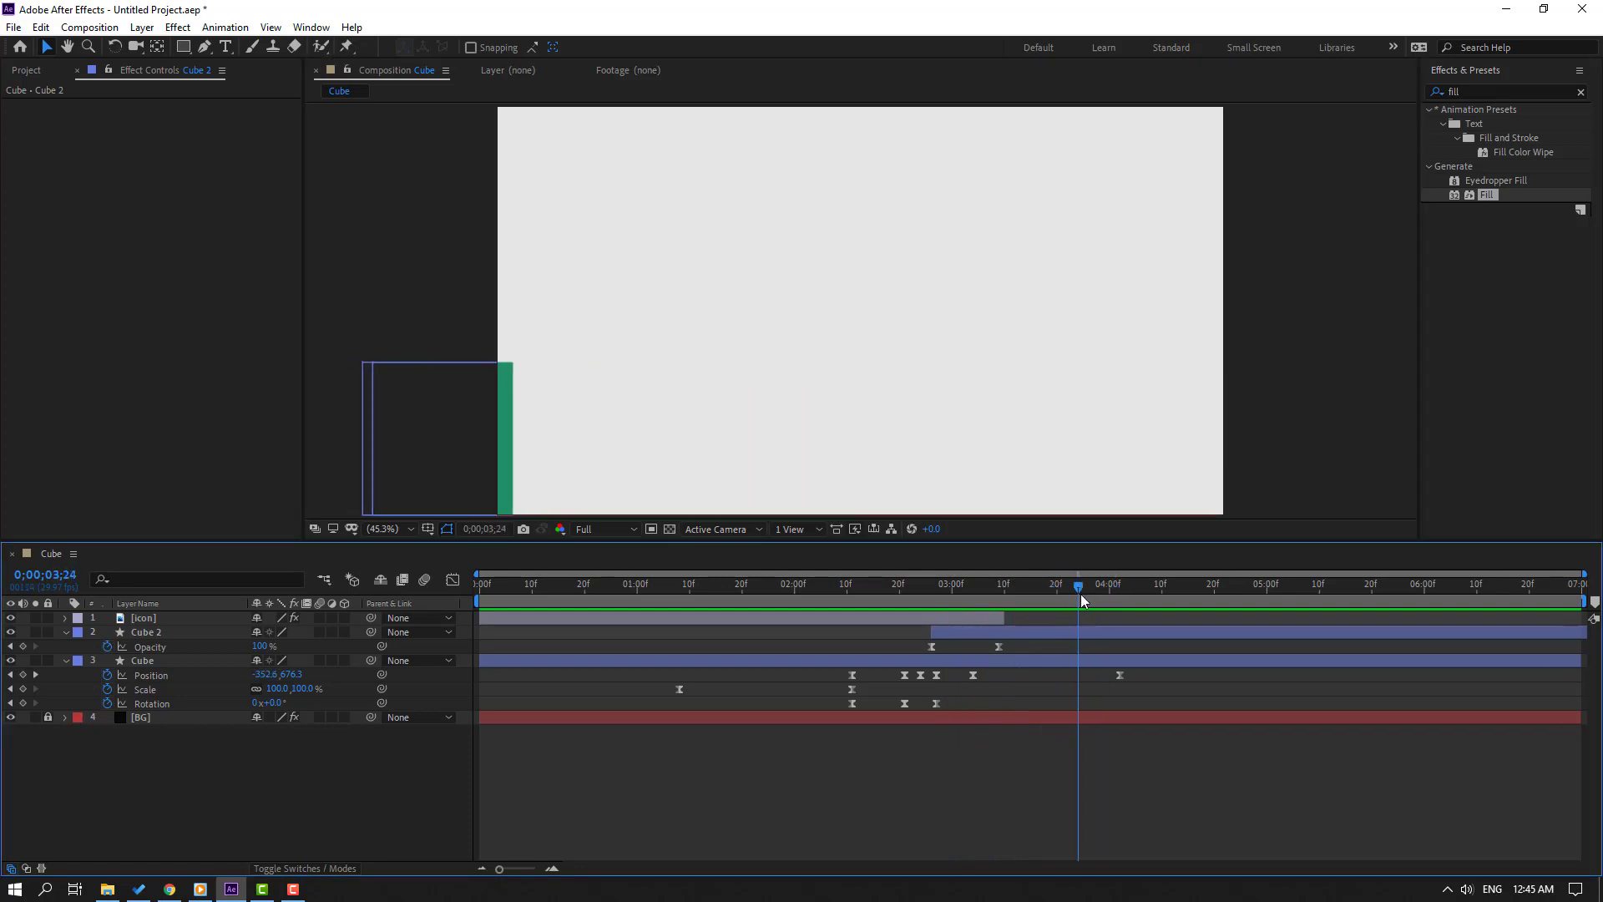
pyautogui.click(1099, 598)
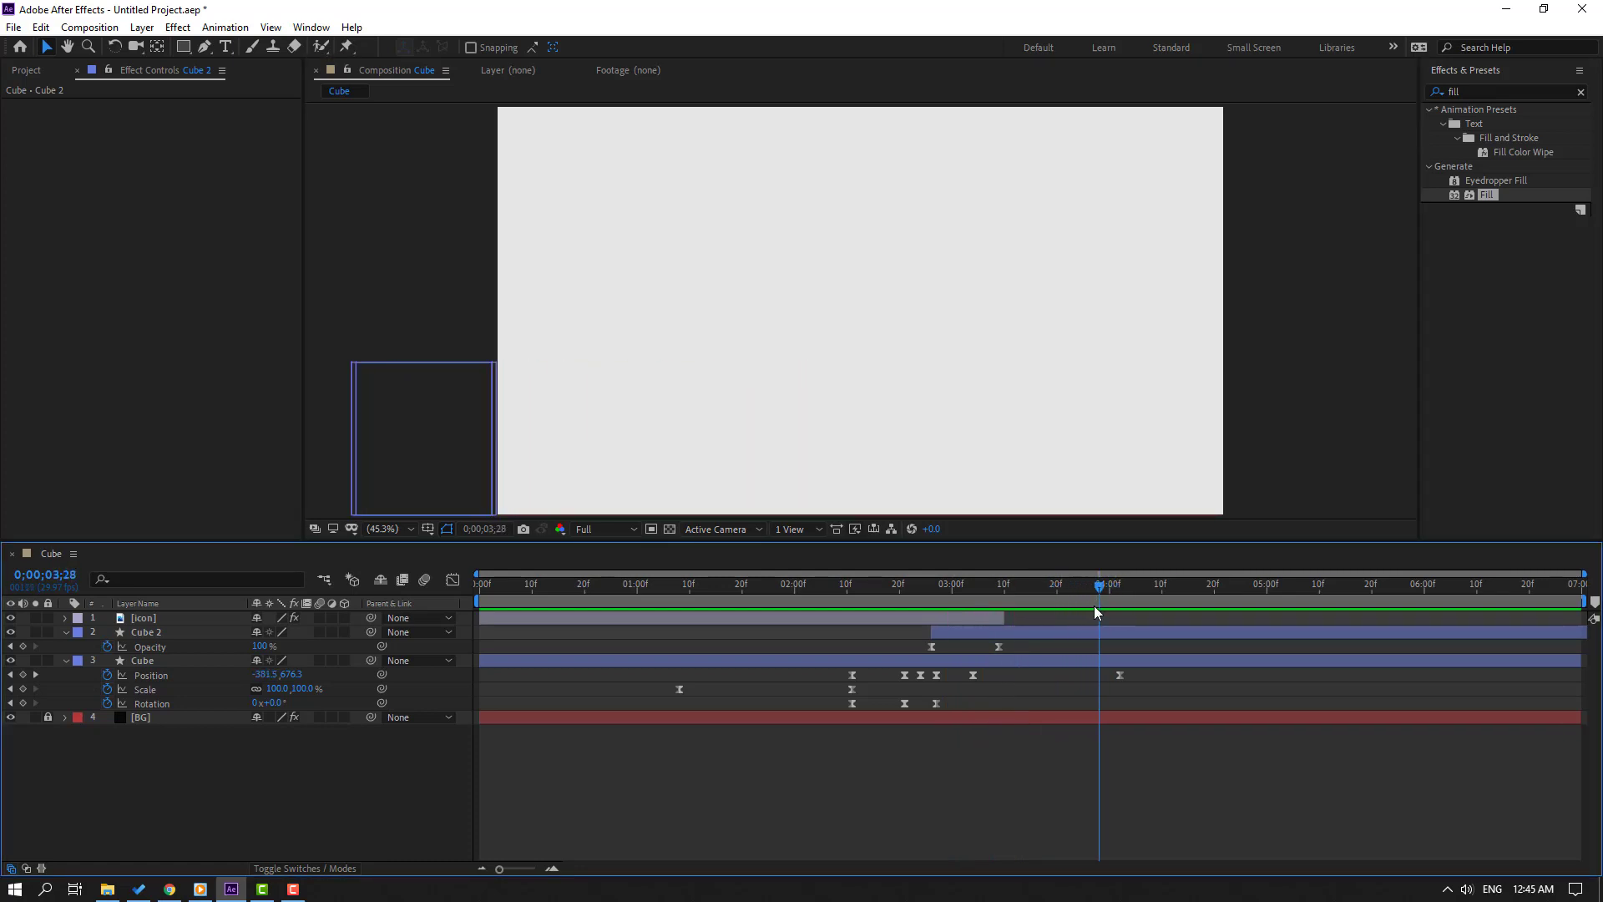
pyautogui.rightClick(1055, 603)
pyautogui.click(1085, 650)
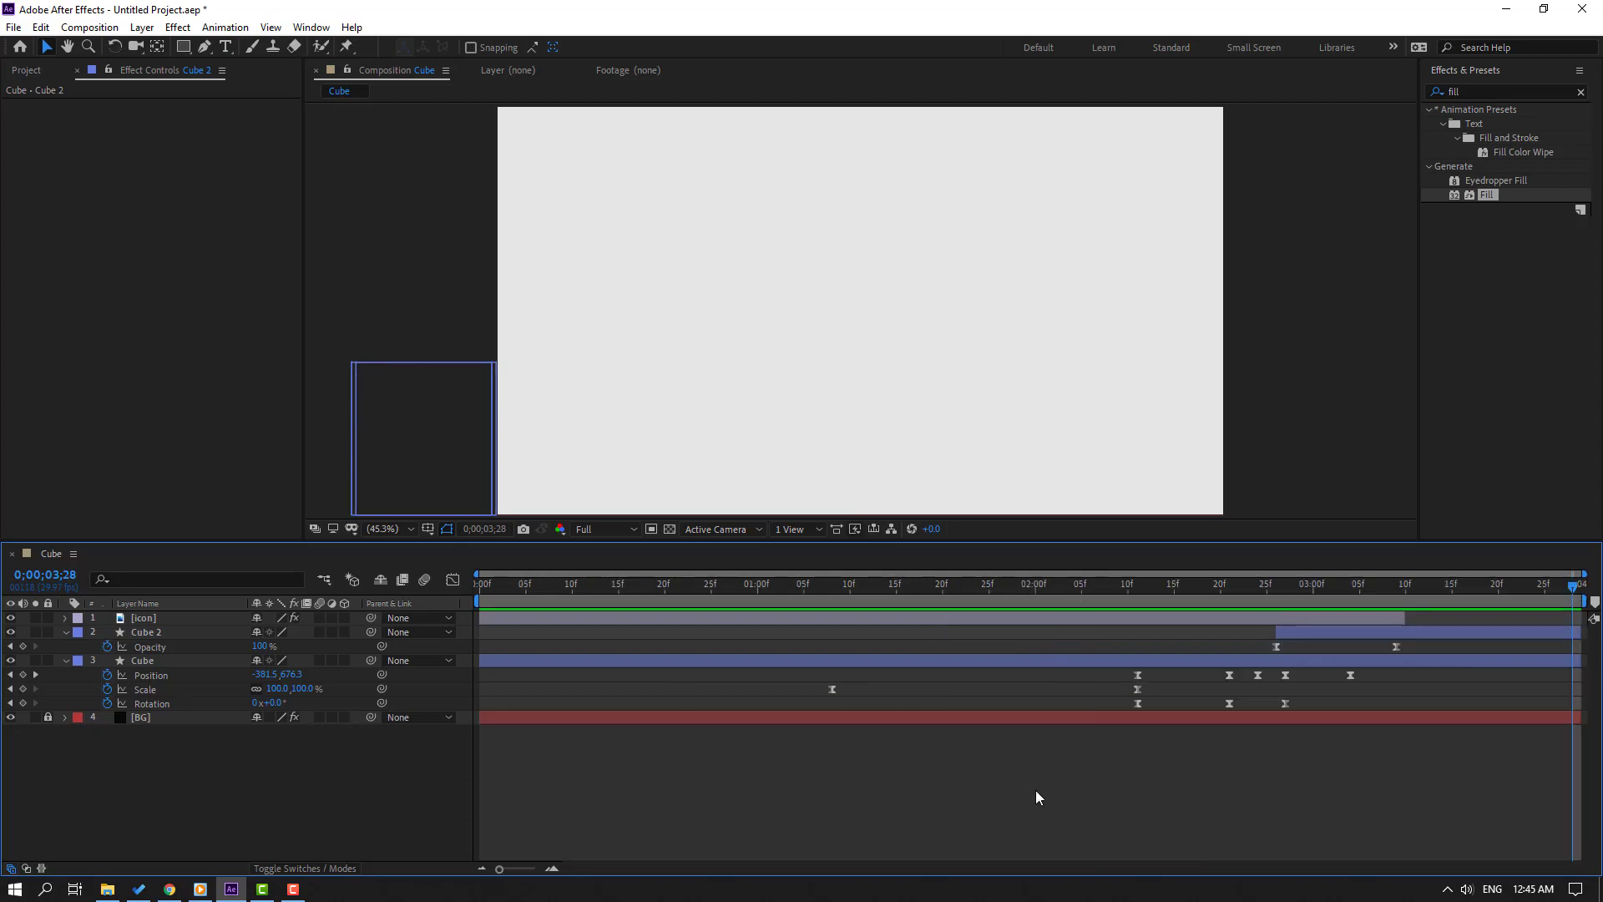
pyautogui.press('space')
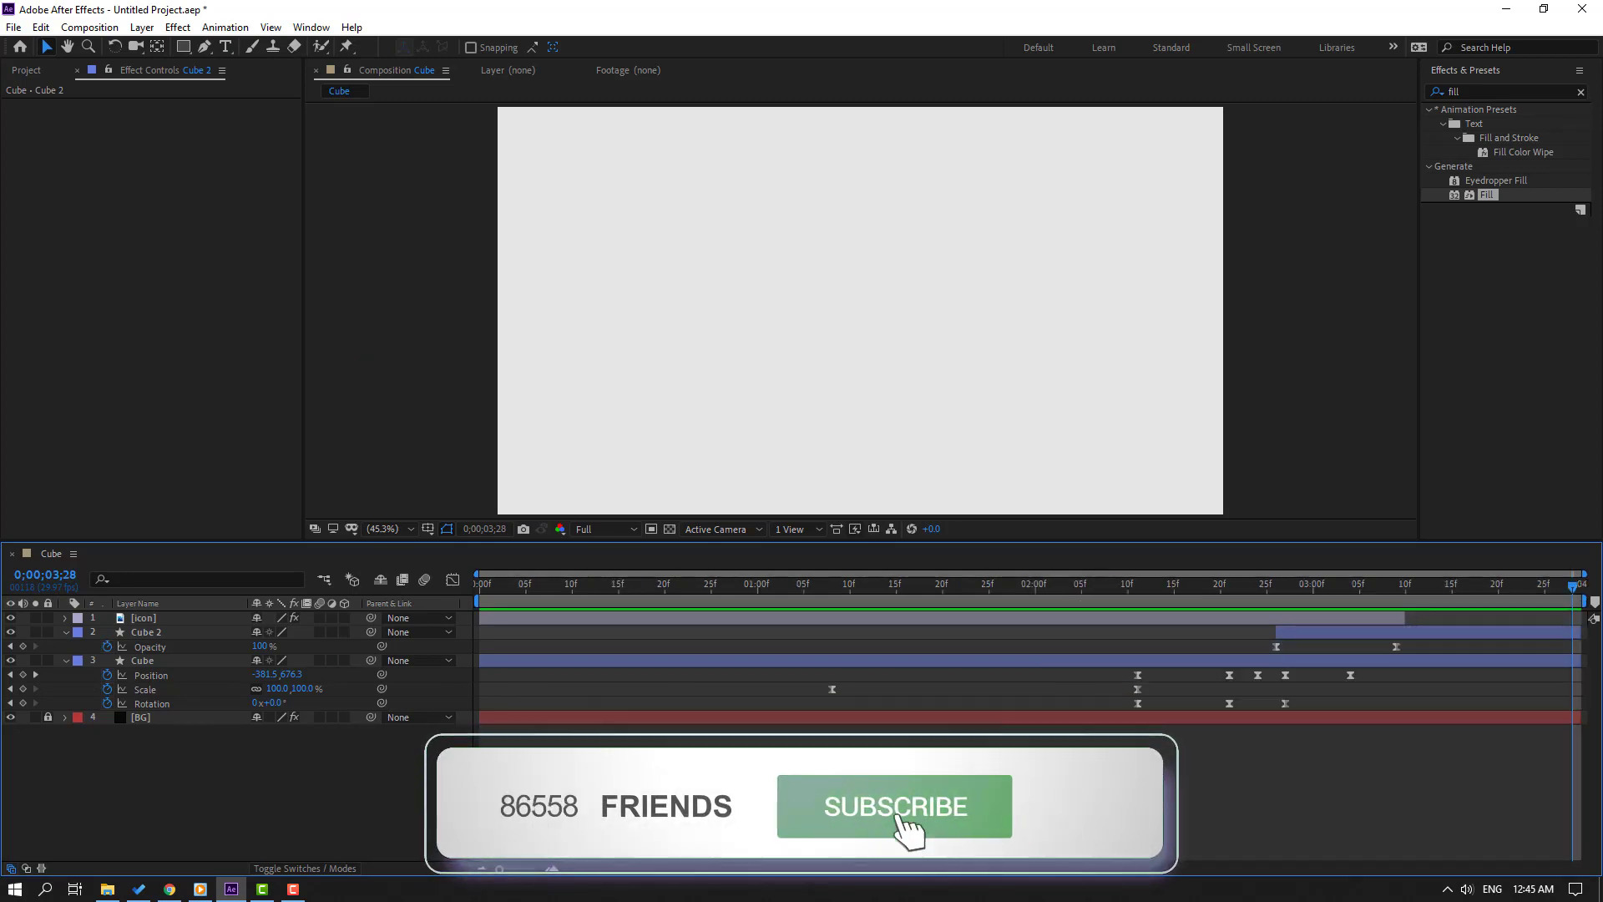